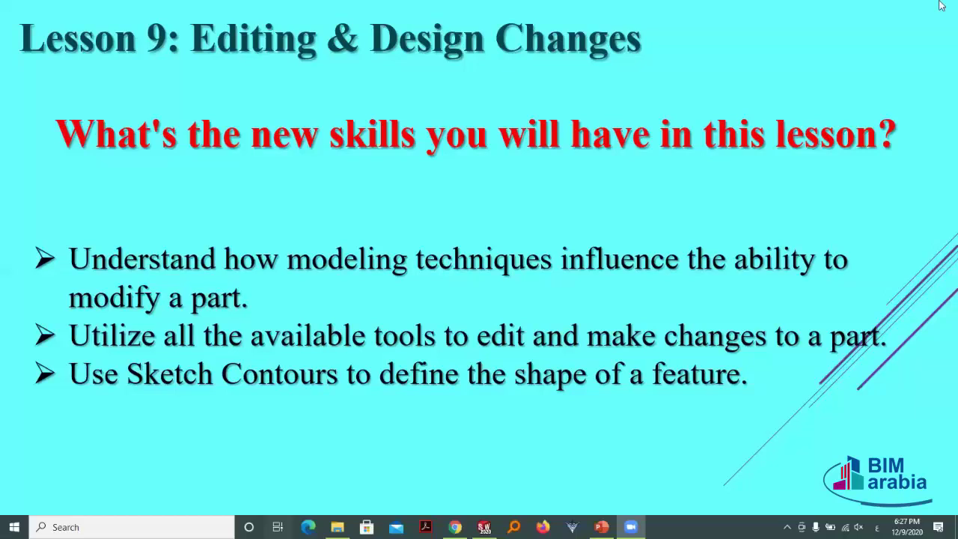
Leave the Lesson 9 slideshow for the Windows overview of open windows.
key(super+Tab)
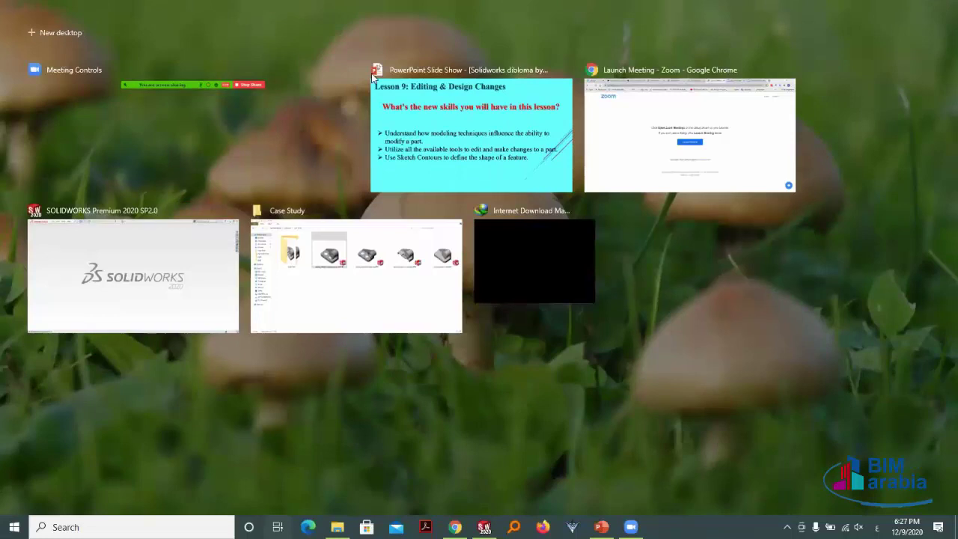
Open Editing_Design_Changes.SLDPRT from the Lesson09 Case Study folder in SOLIDWORKS.
click(198, 245)
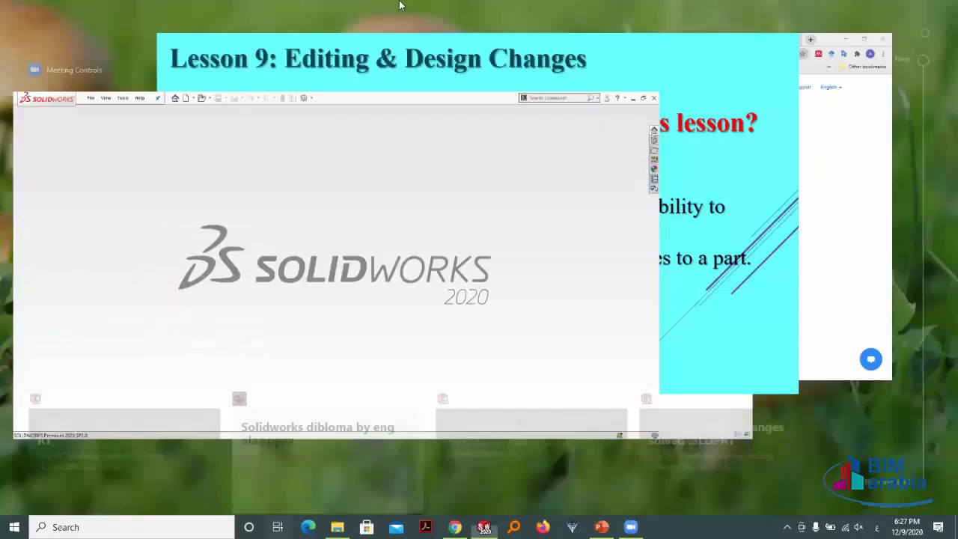
click(279, 9)
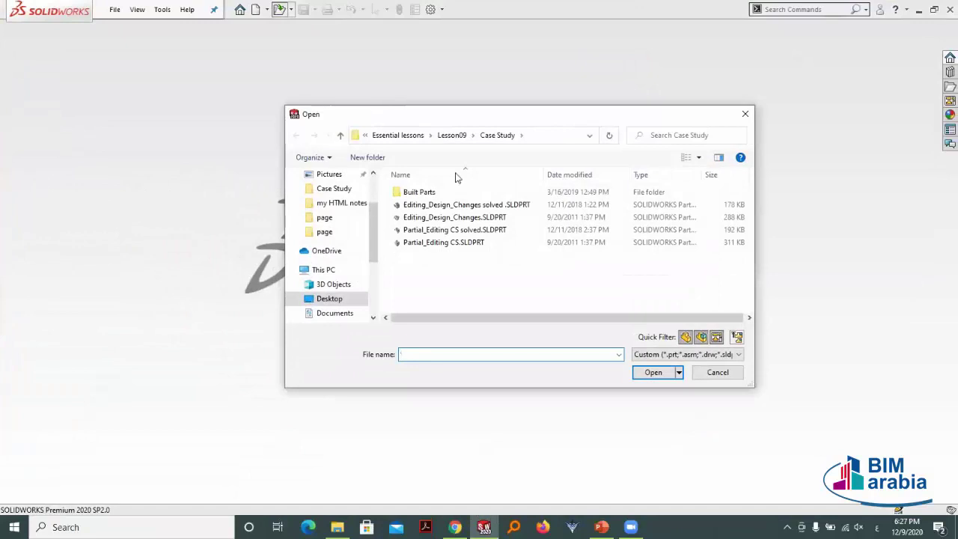
click(442, 217)
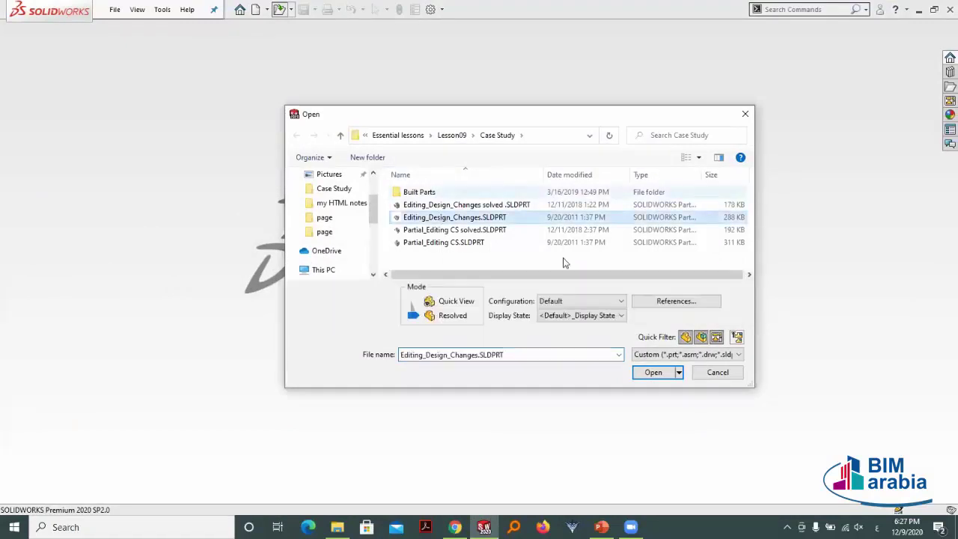
click(645, 373)
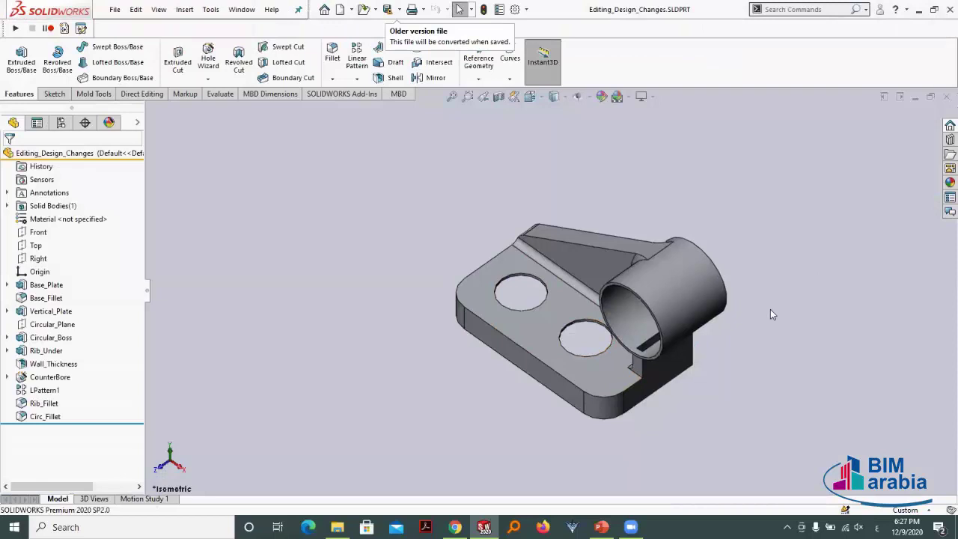
Fit and orbit the part to see its top face and holes, restore the window, and reopen the file list.
key(f)
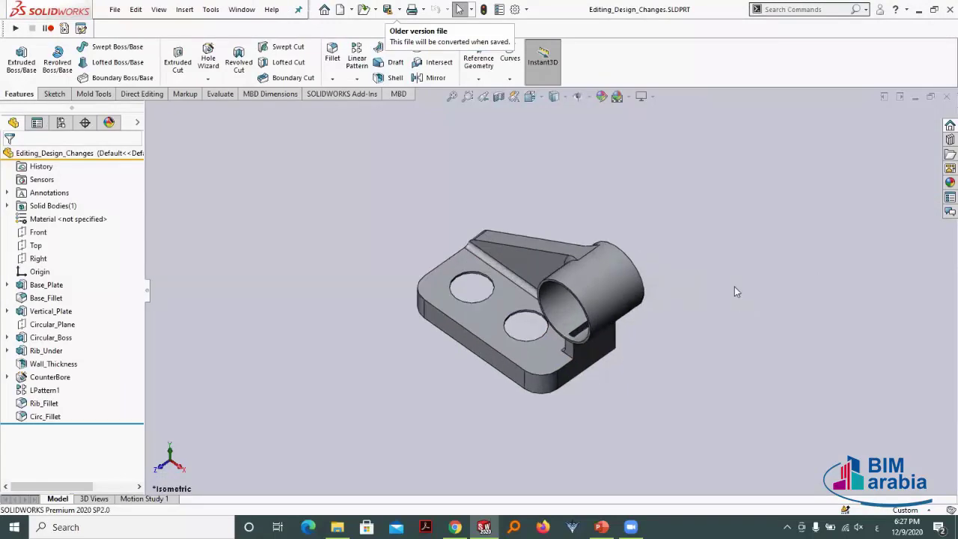
mouse_move(690, 374)
middle_down()
mouse_move(763, 304)
mouse_move(712, 316)
mouse_move(612, 214)
mouse_move(651, 145)
mouse_move(678, 167)
mouse_move(648, 196)
mouse_move(568, 224)
mouse_move(357, 232)
mouse_move(361, 265)
mouse_move(386, 216)
mouse_move(367, 210)
middle_up()
scroll(632, 308, up, 3)
scroll(620, 288, down, 2)
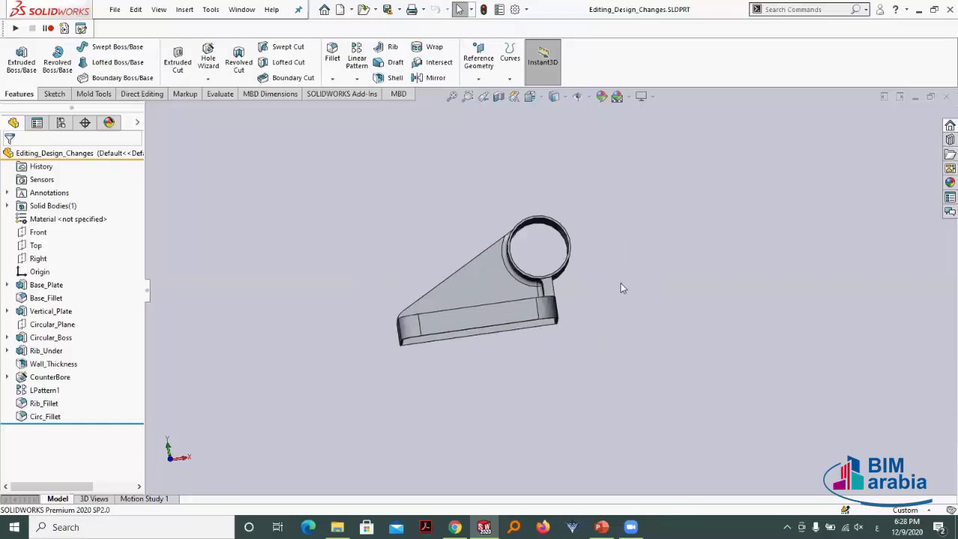
middle_drag(621, 288, 603, 321)
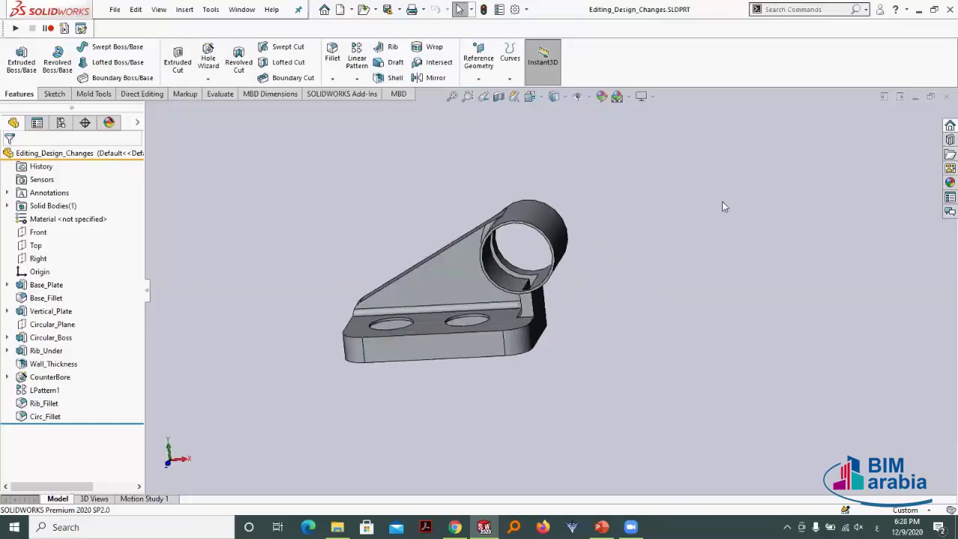
click(883, 97)
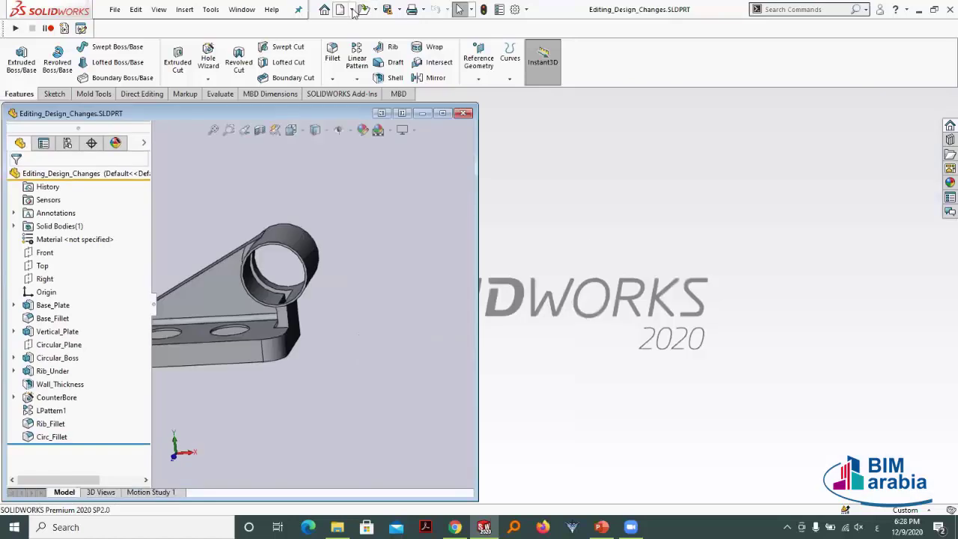
click(363, 10)
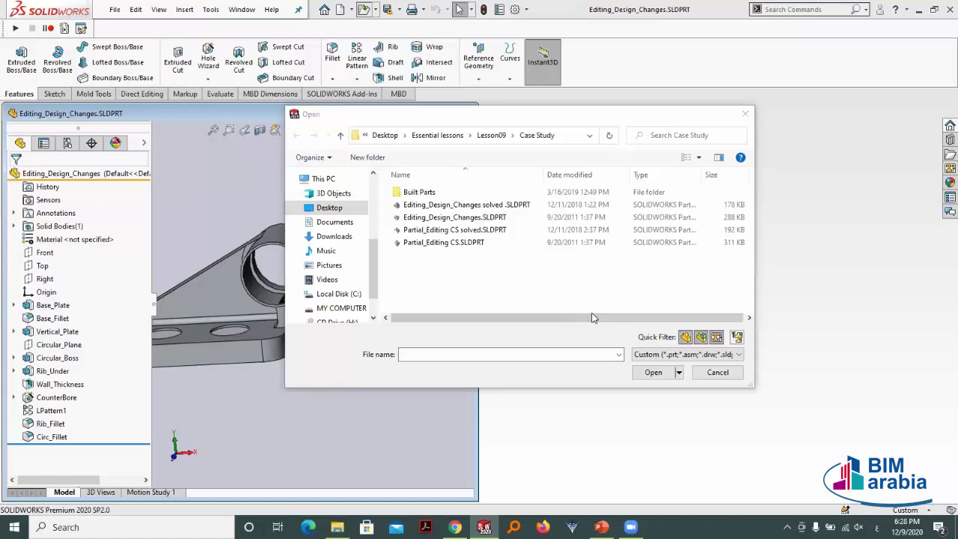
Open Editing_Design_Changes solved .SLDPRT and tile it beside the original part.
click(445, 205)
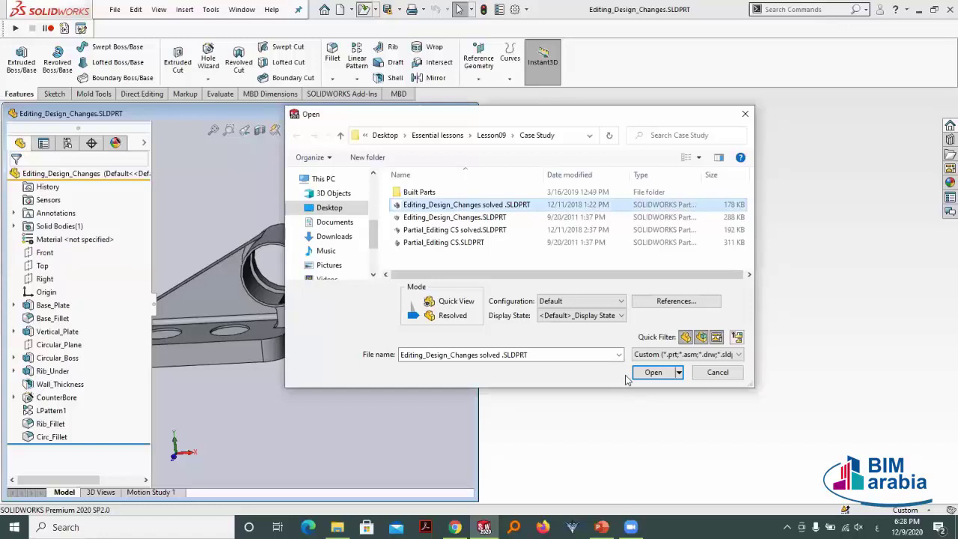
click(653, 372)
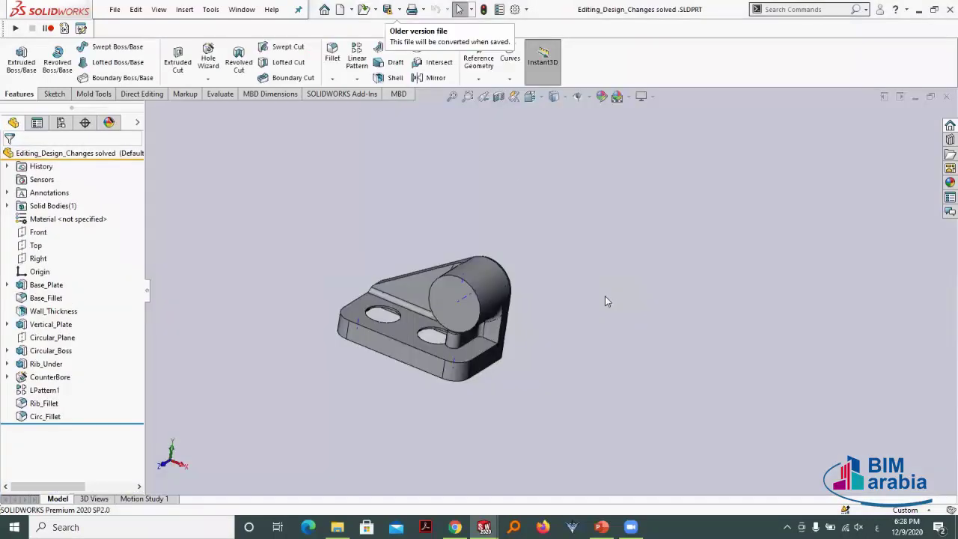
click(913, 96)
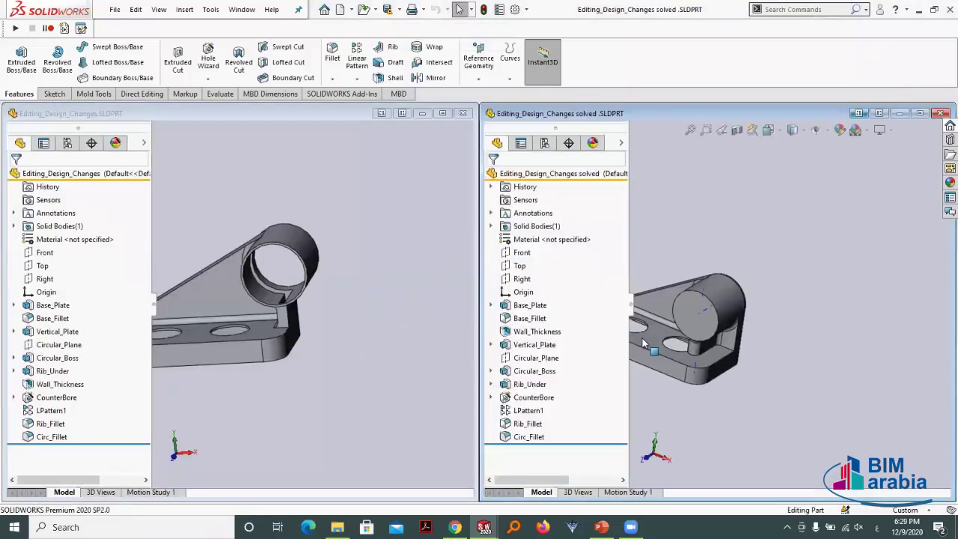
Fit, orbit and zoom both parts so the original matches the solved model's orientation.
key(f)
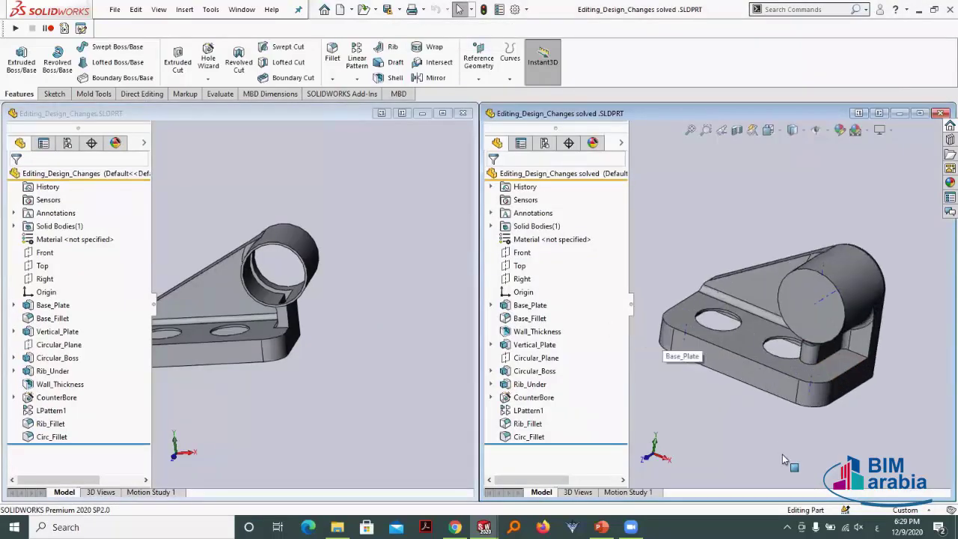
mouse_move(782, 454)
middle_down()
mouse_move(788, 338)
mouse_move(787, 430)
middle_up()
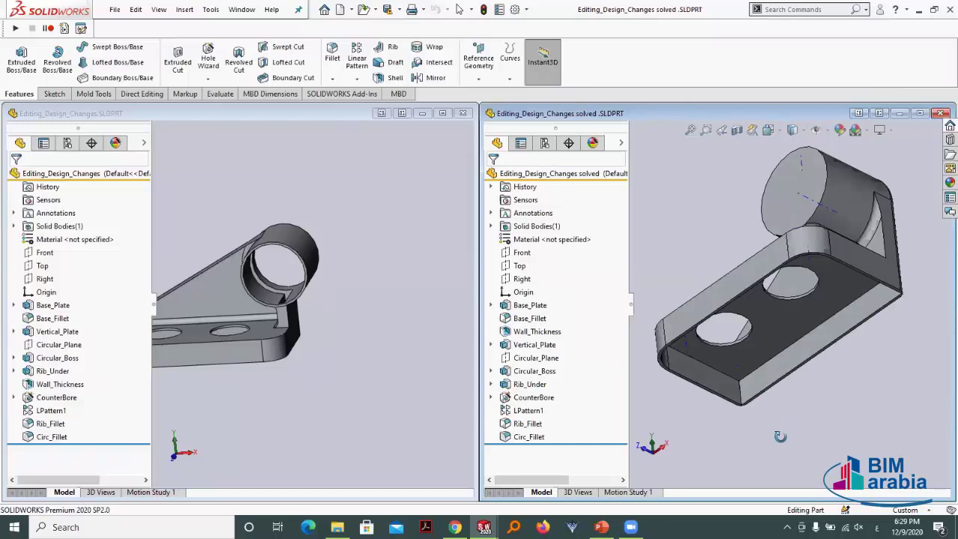
middle_drag(776, 420, 779, 404)
middle_drag(314, 351, 287, 360)
scroll(307, 241, down, 2)
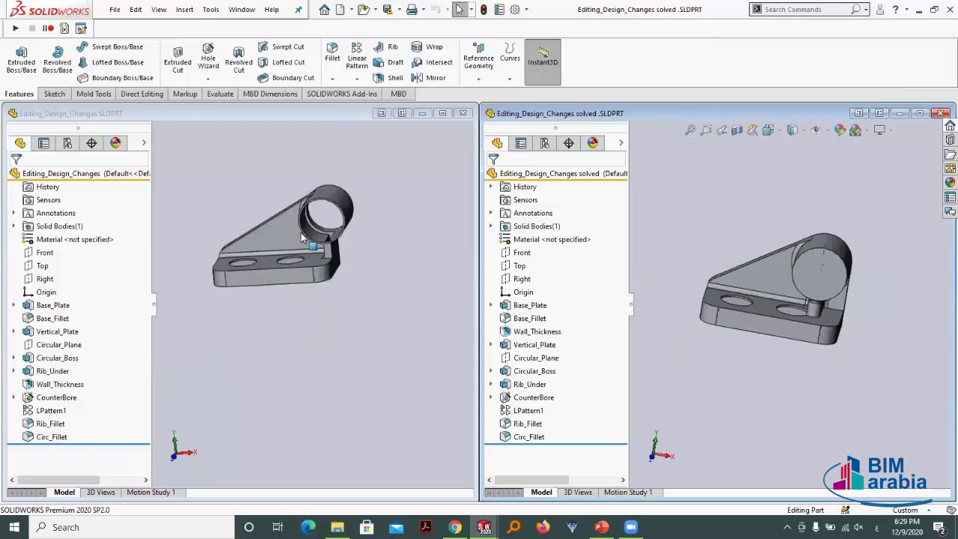
scroll(303, 235, down, 2)
scroll(295, 219, down, 2)
scroll(296, 218, up, 3)
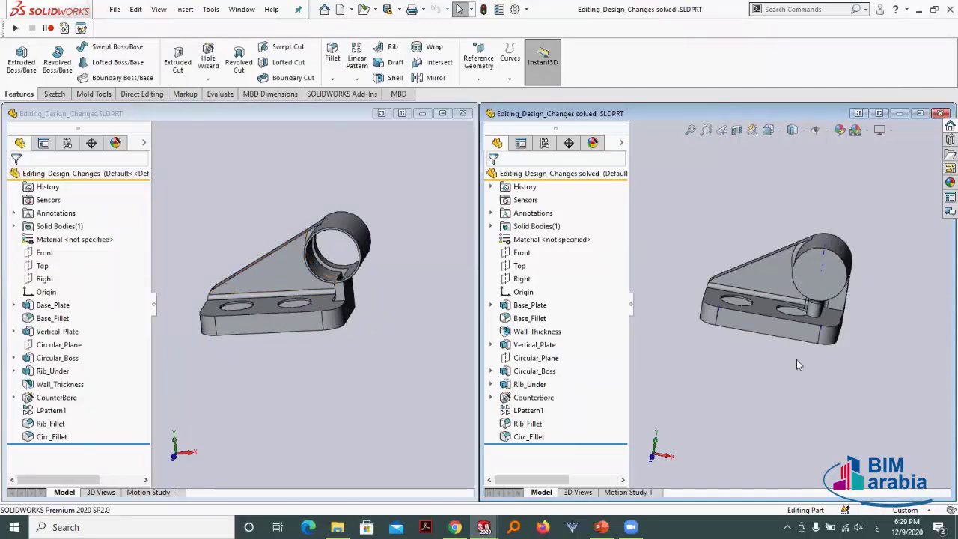
middle_drag(452, 396, 418, 406)
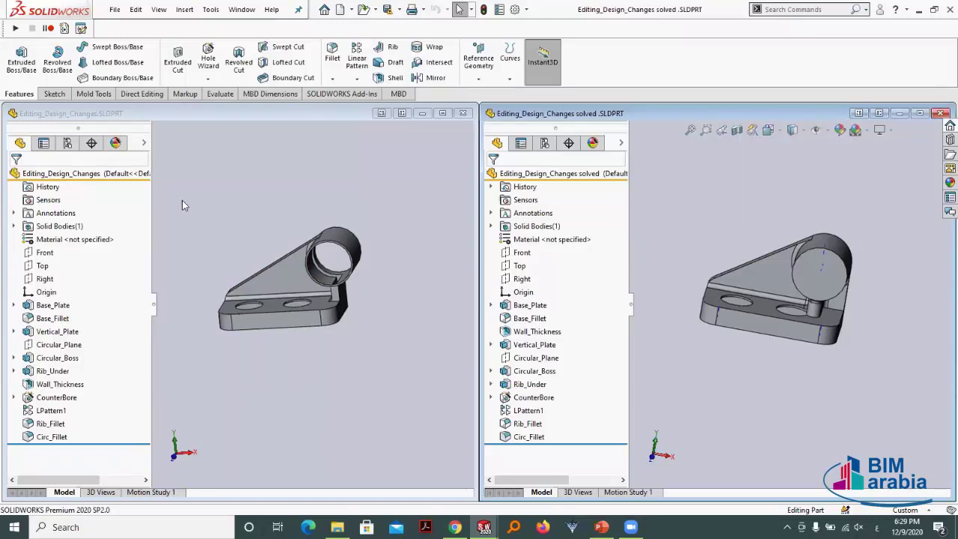
scroll(181, 200, down, 2)
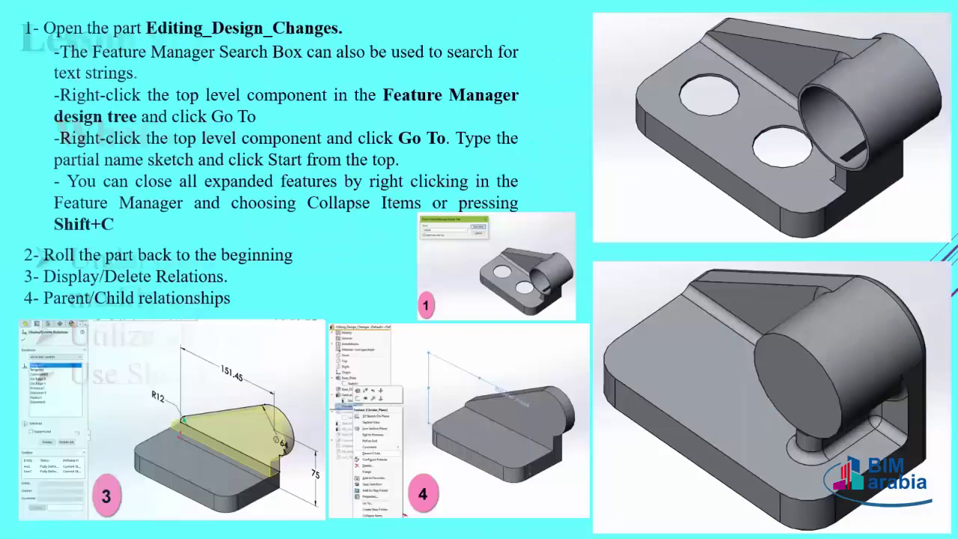
Switch from the steps slide back to SOLIDWORKS with both parts tiled.
key(alt+Tab)
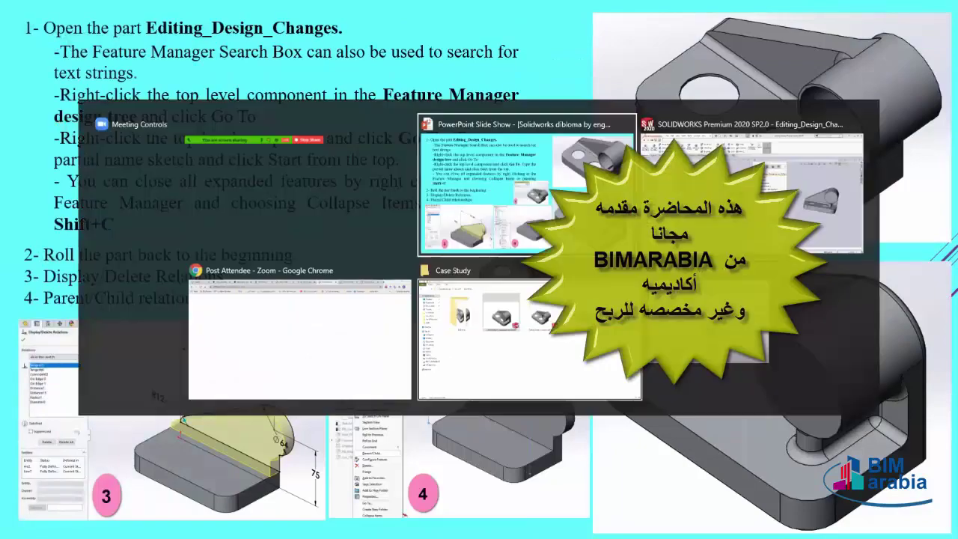
key(Tab)
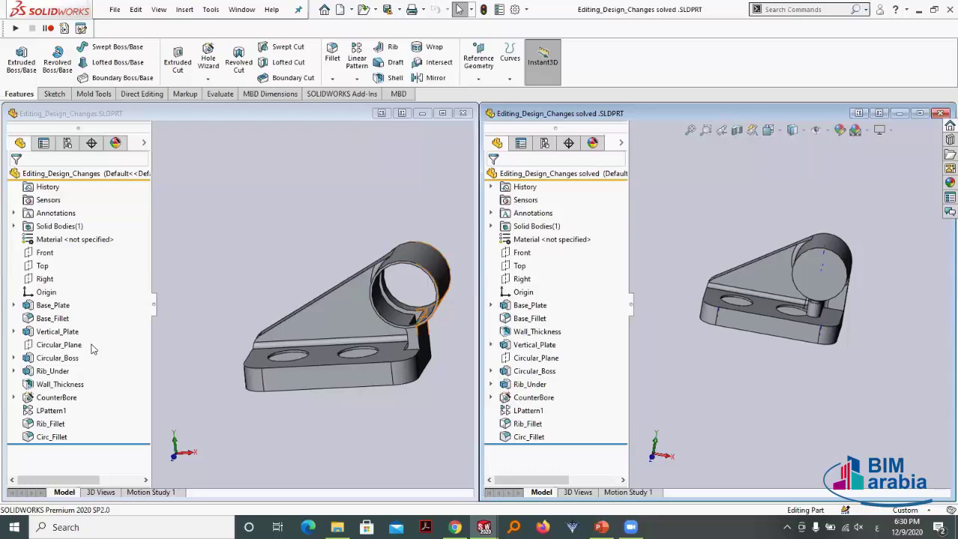
Search the original part's FeatureManager tree for 'sketch' using Go To from its top node.
click(109, 174)
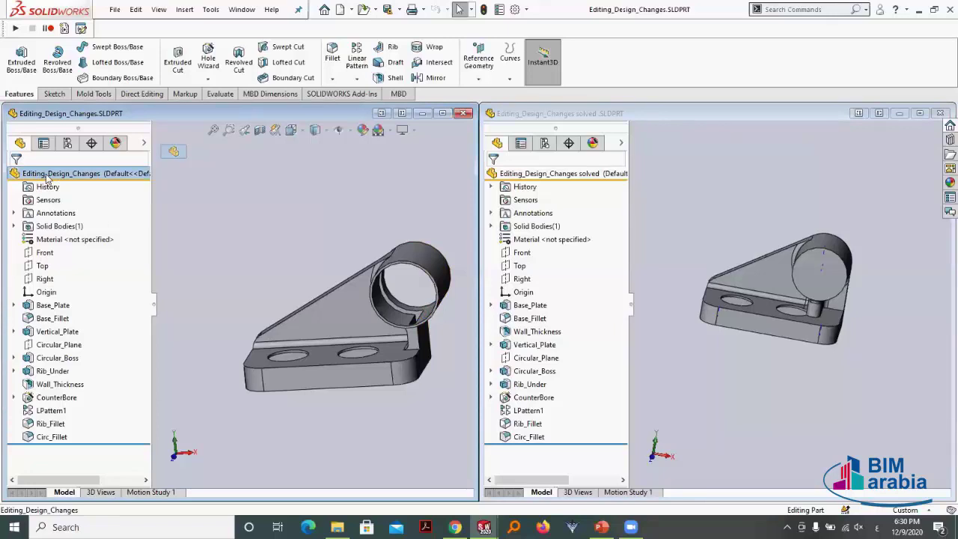
right_click(47, 178)
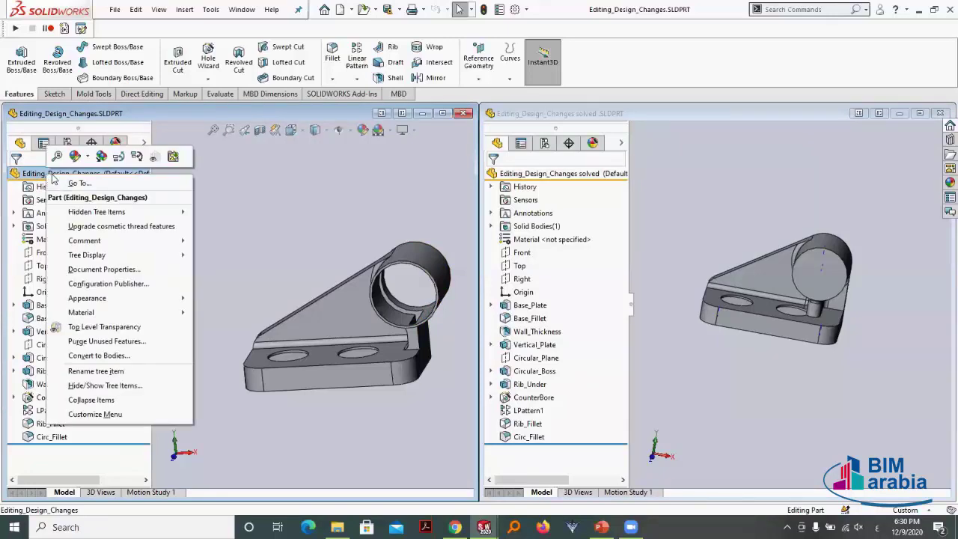
click(90, 184)
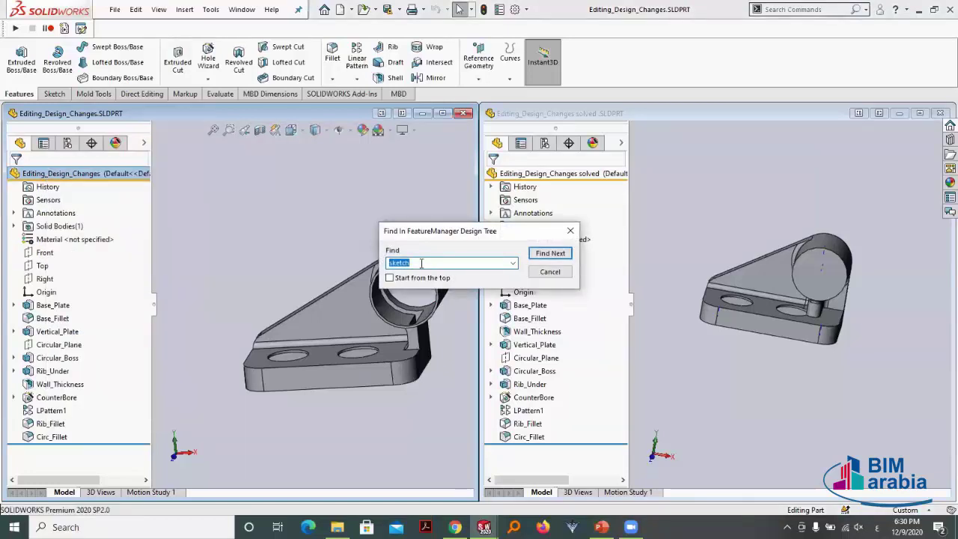
Start the search from the tree's top and step through sketch matches down to Rib_Under's sketch.
click(544, 259)
click(389, 278)
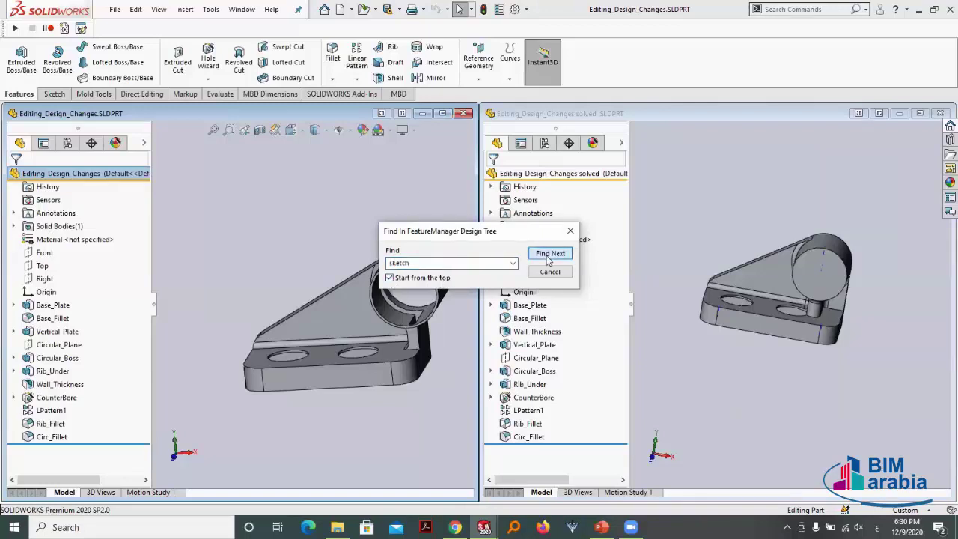
click(548, 254)
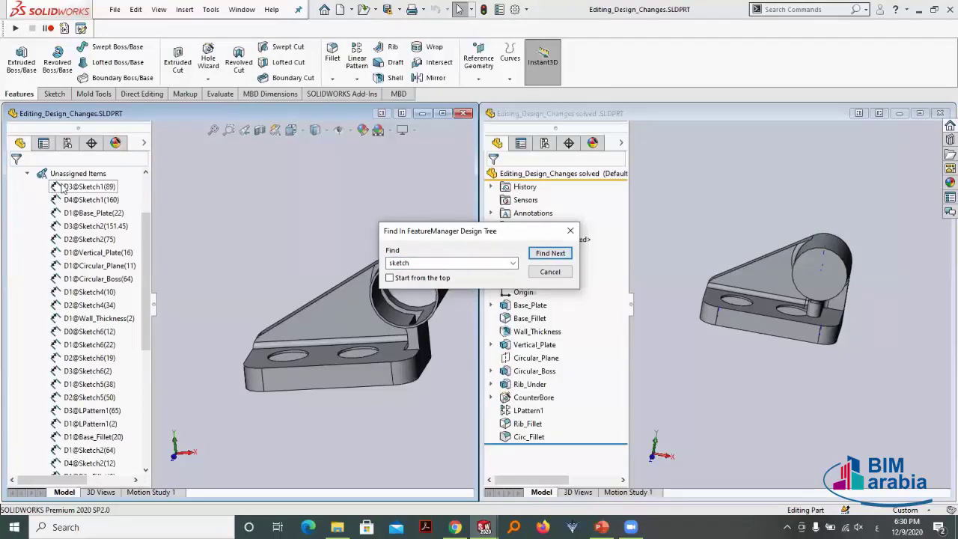
click(544, 255)
double_click(550, 254)
double_click(550, 253)
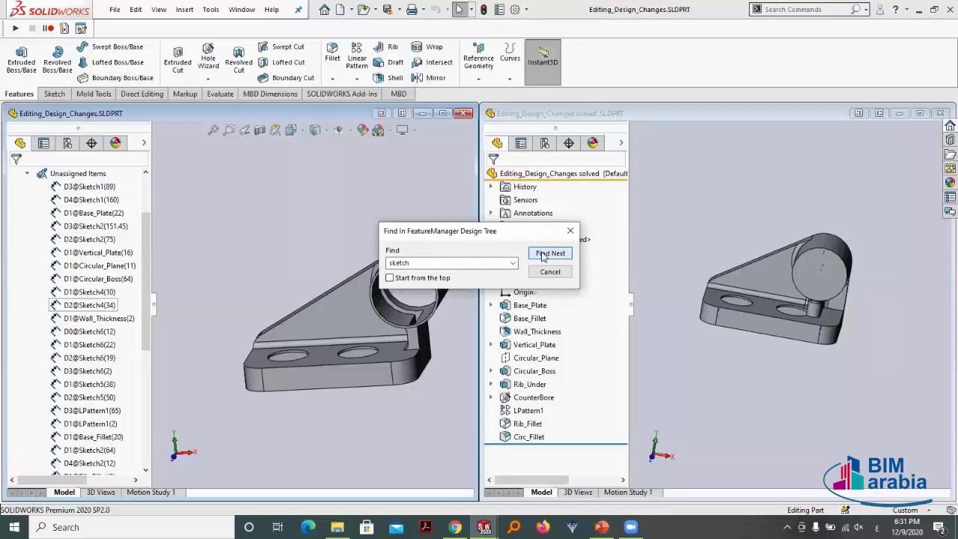
double_click(550, 254)
double_click(550, 254)
double_click(550, 254)
double_click(550, 254)
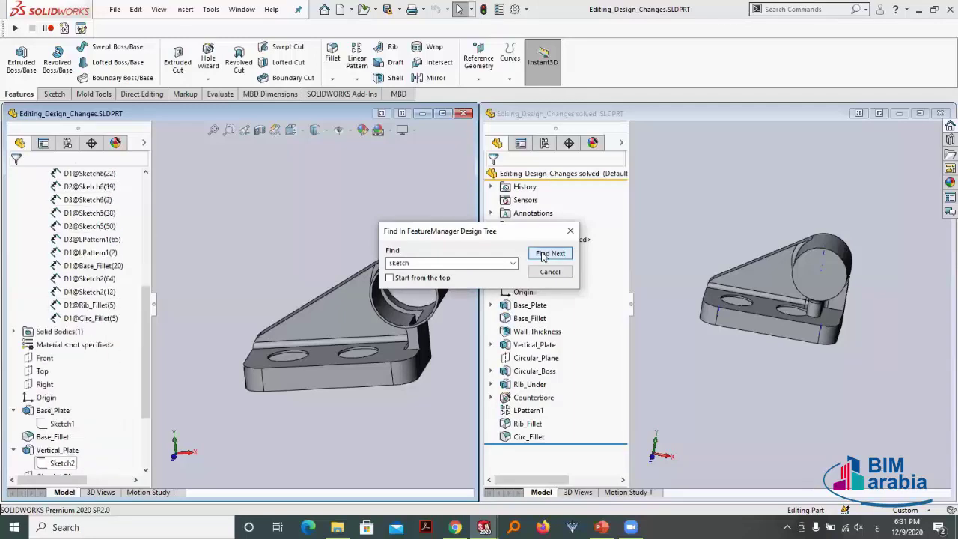
double_click(550, 253)
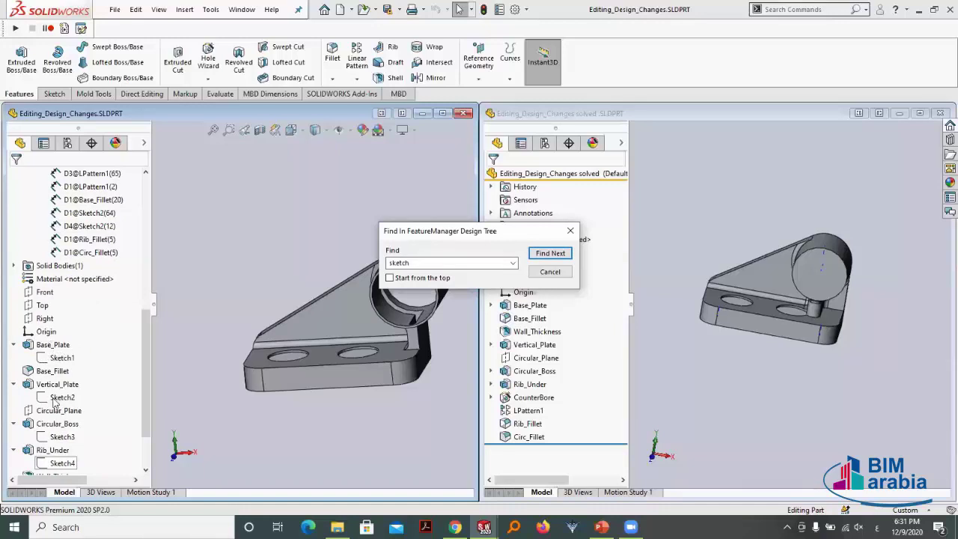
Step through the remaining sketch matches until none are left, then close the search.
click(558, 255)
click(557, 255)
click(557, 254)
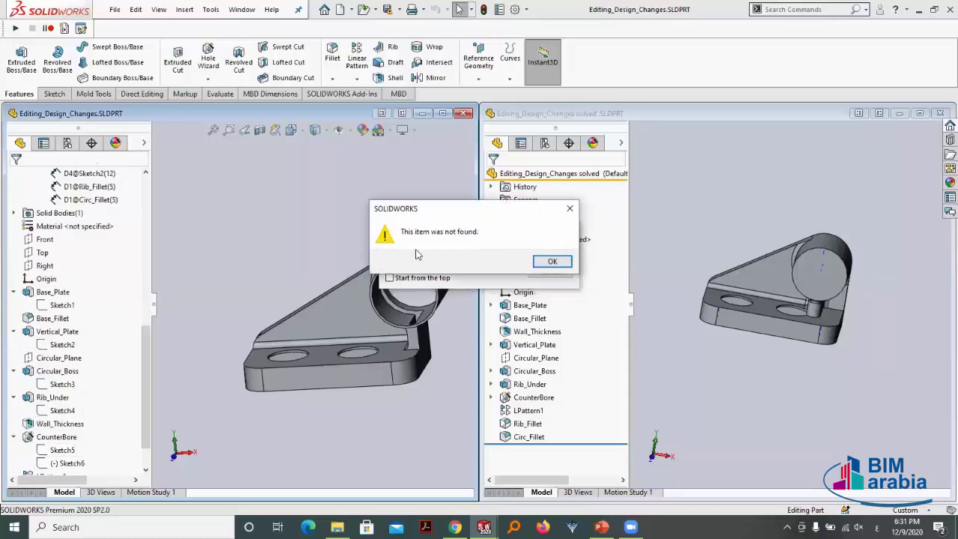
click(533, 261)
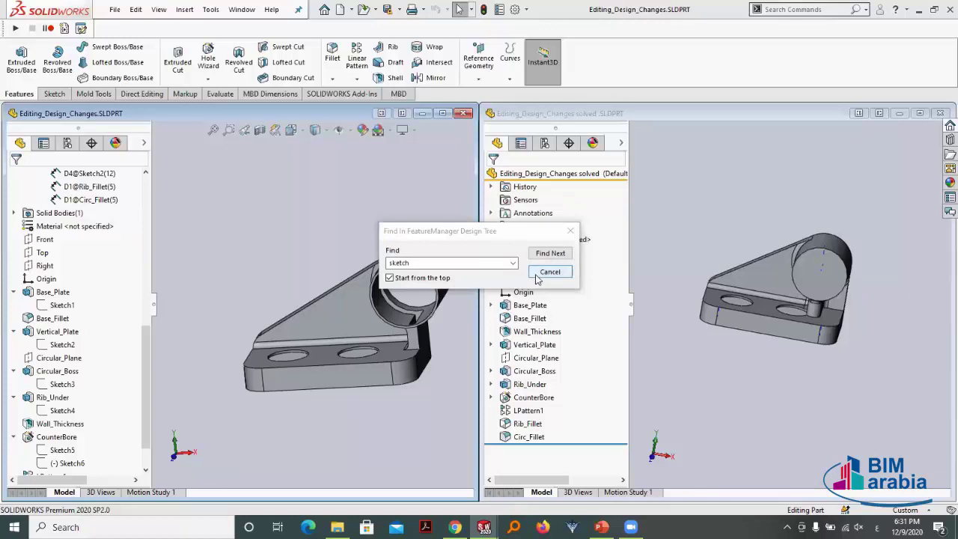
click(548, 272)
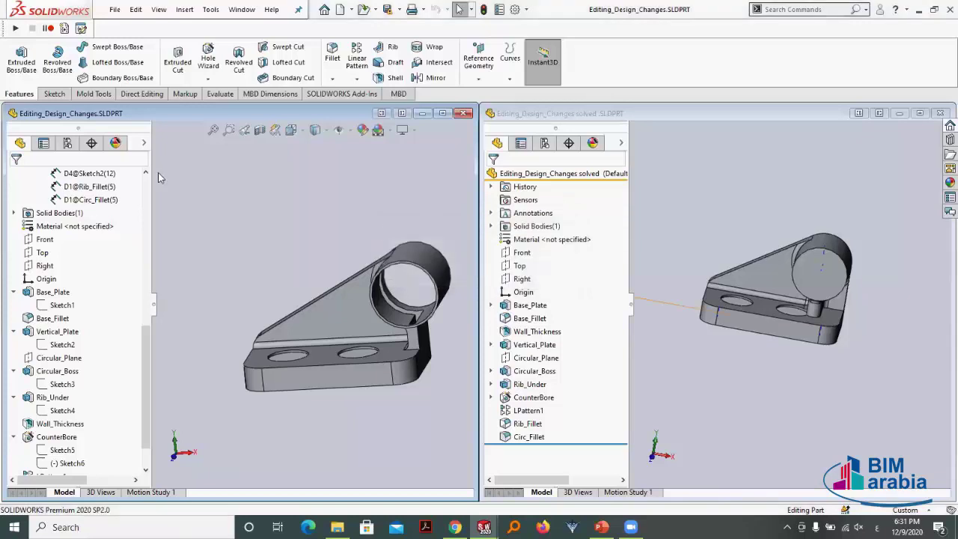
Scroll the original part's tree through Annotations and features, then collapse it with Shift+C.
mouse_move(147, 378)
mouse_down()
mouse_move(163, 323)
mouse_move(157, 206)
mouse_up()
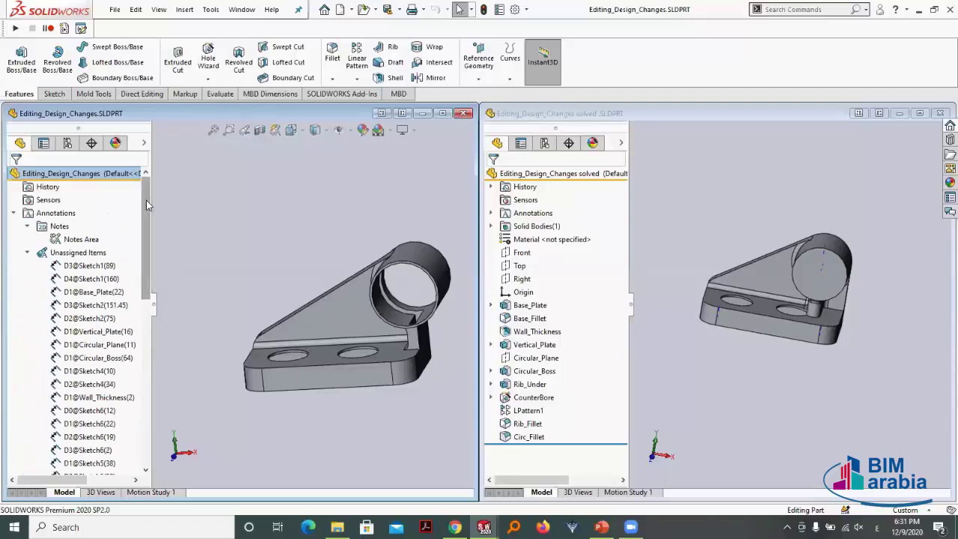
drag(147, 239, 139, 409)
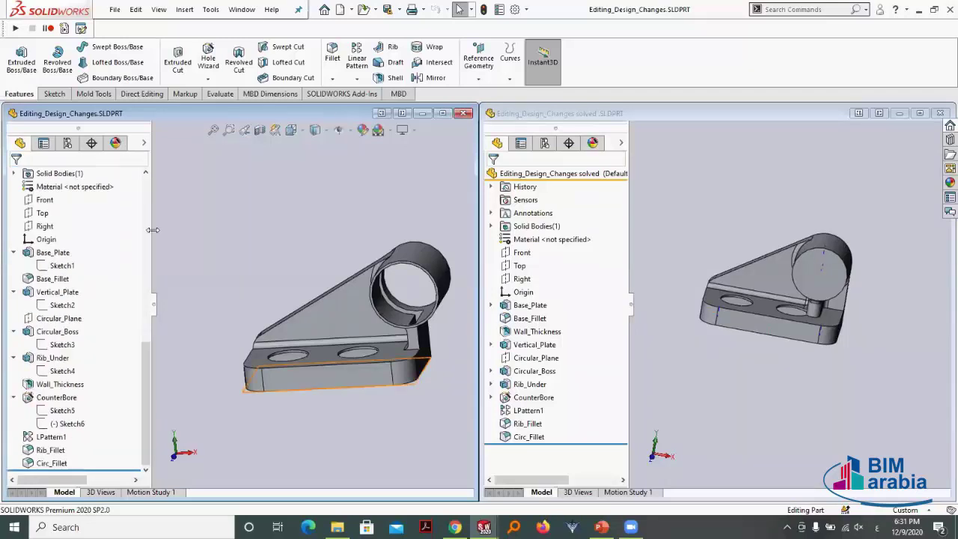
drag(145, 367, 145, 205)
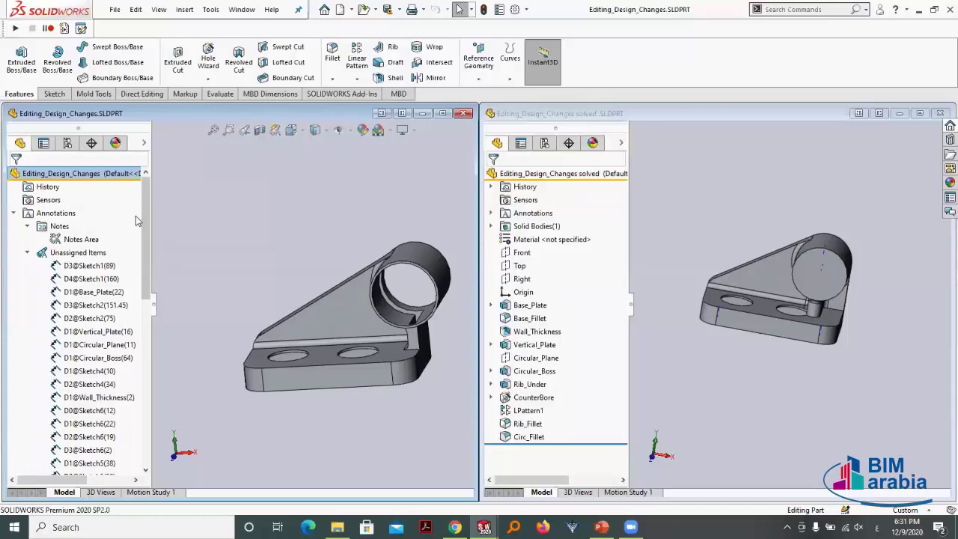
mouse_move(136, 220)
mouse_down()
mouse_move(135, 383)
mouse_move(129, 339)
mouse_up()
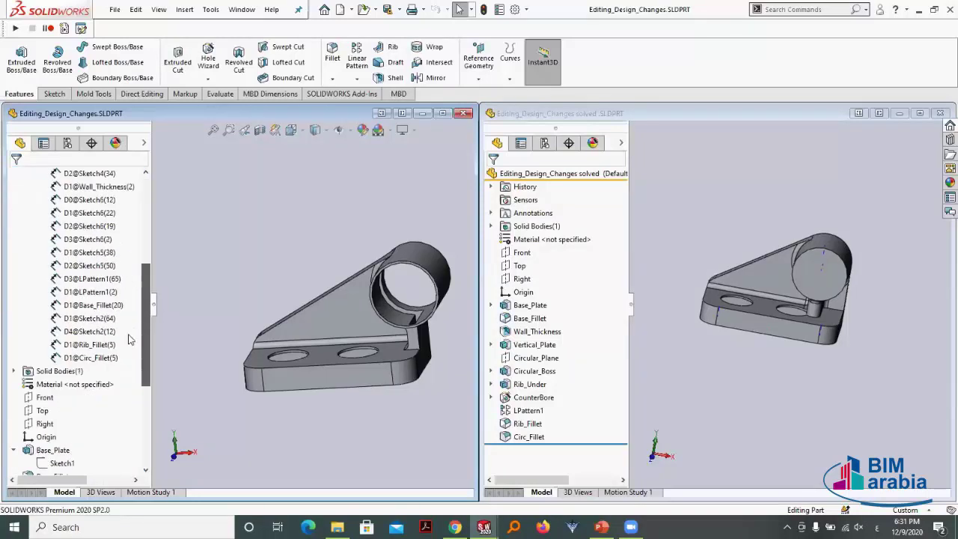
scroll(128, 339, down, 5)
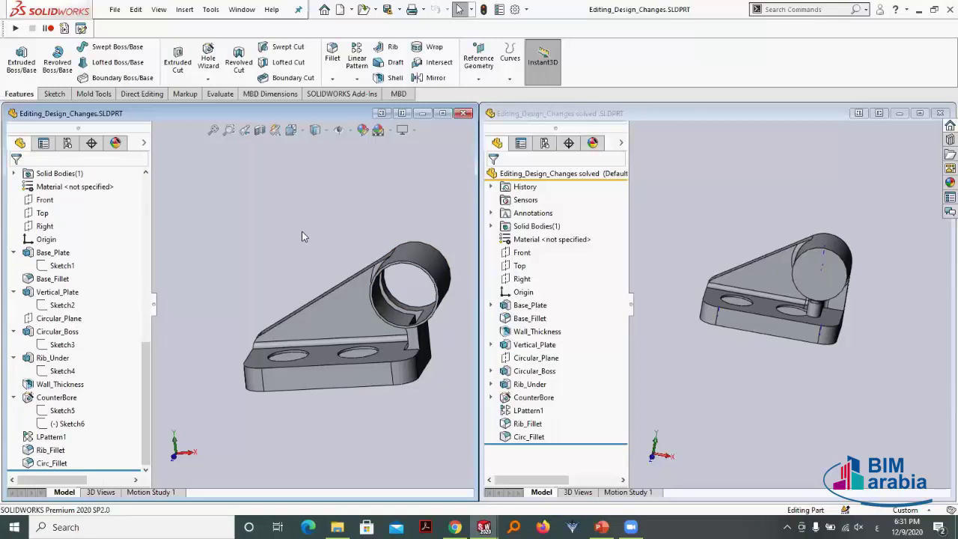
key(shift+c)
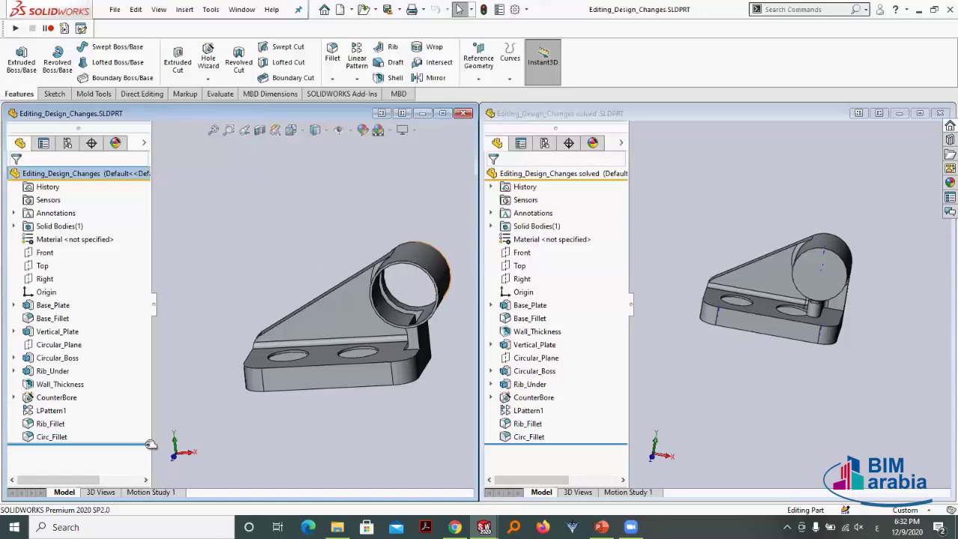
Roll the original part back to Base_Plate, then forward through Base_Fillet and Vertical_Plate.
drag(154, 449, 143, 311)
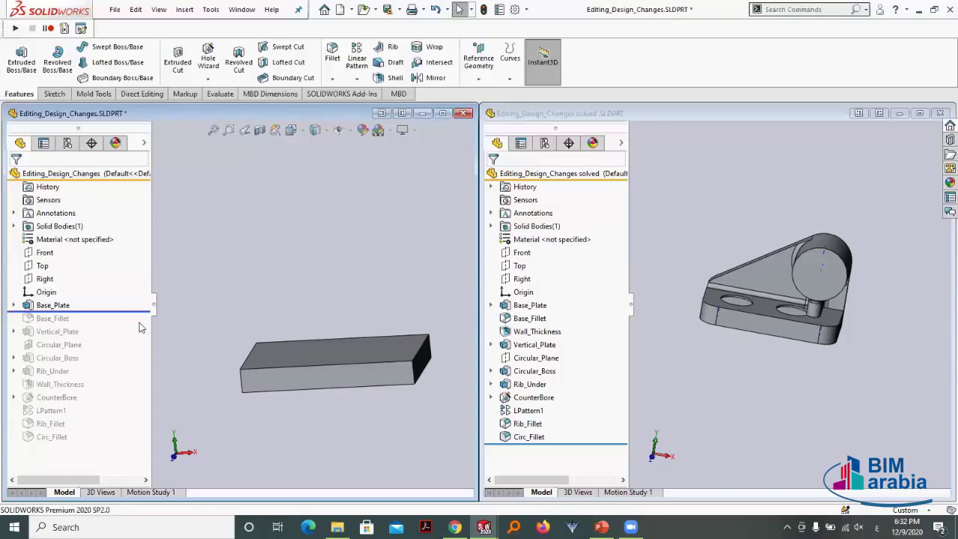
scroll(422, 345, down, 2)
mouse_move(393, 293)
middle_down()
mouse_move(396, 222)
mouse_move(380, 274)
mouse_move(366, 274)
mouse_move(396, 267)
mouse_move(387, 294)
middle_up()
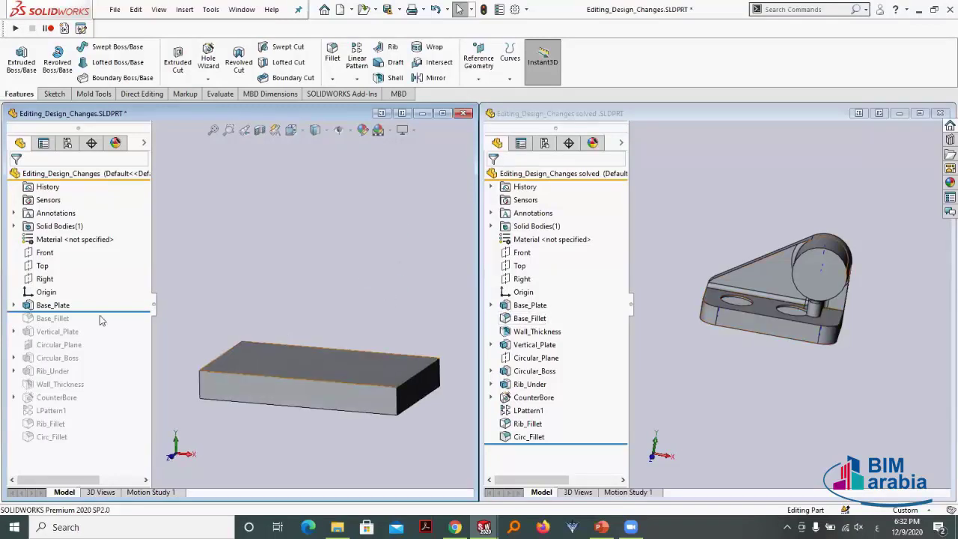
drag(115, 317, 113, 326)
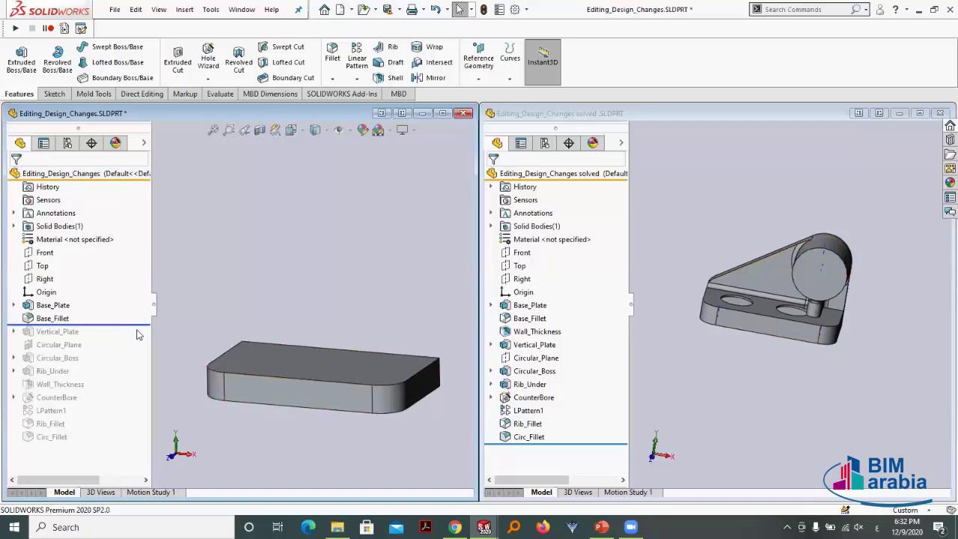
drag(143, 321, 184, 335)
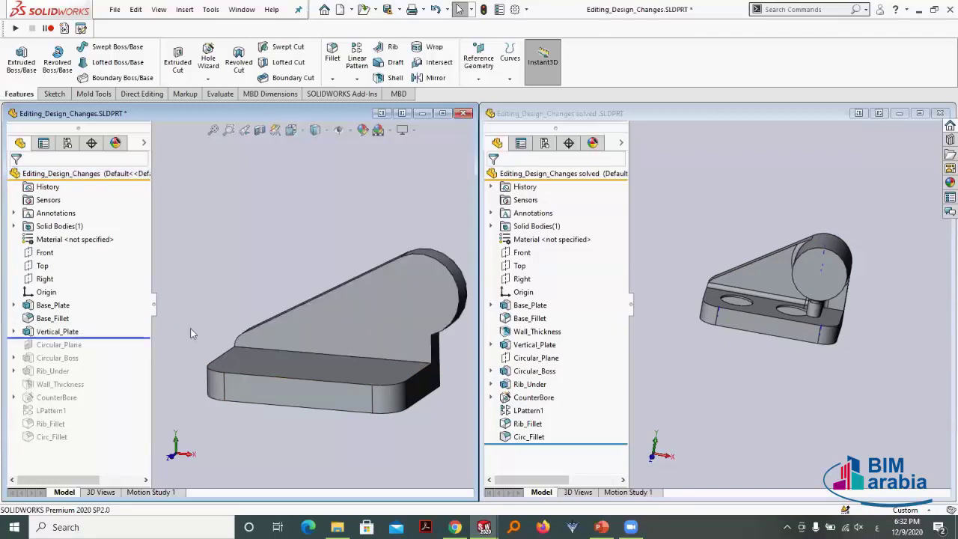
middle_drag(328, 453, 345, 453)
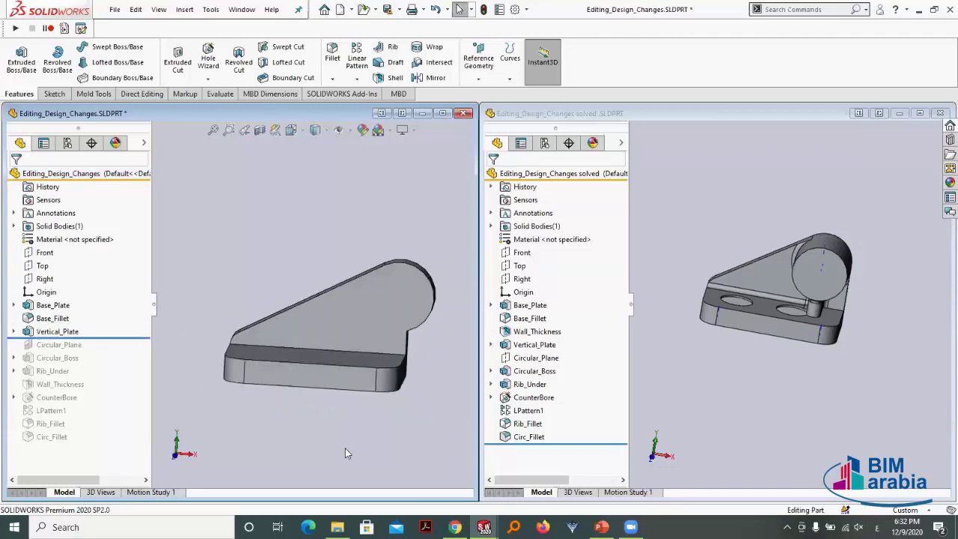
key(space)
Put both the original and solved parts in Front view and fit them whole.
click(265, 342)
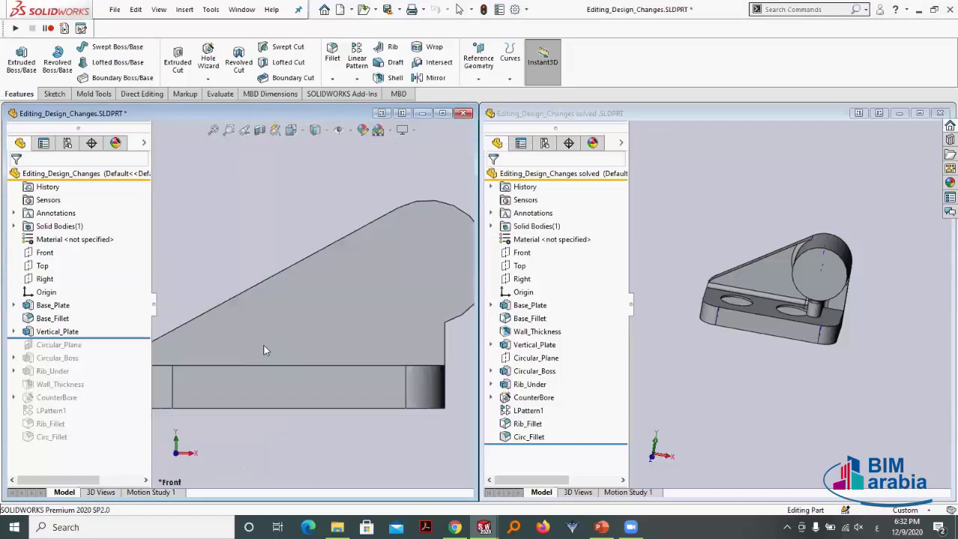
click(833, 367)
key(space)
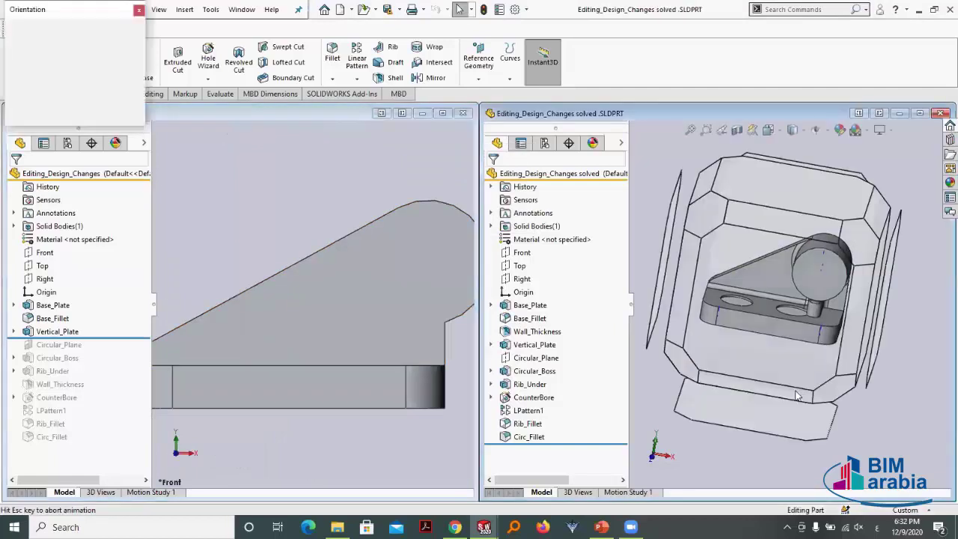
click(703, 368)
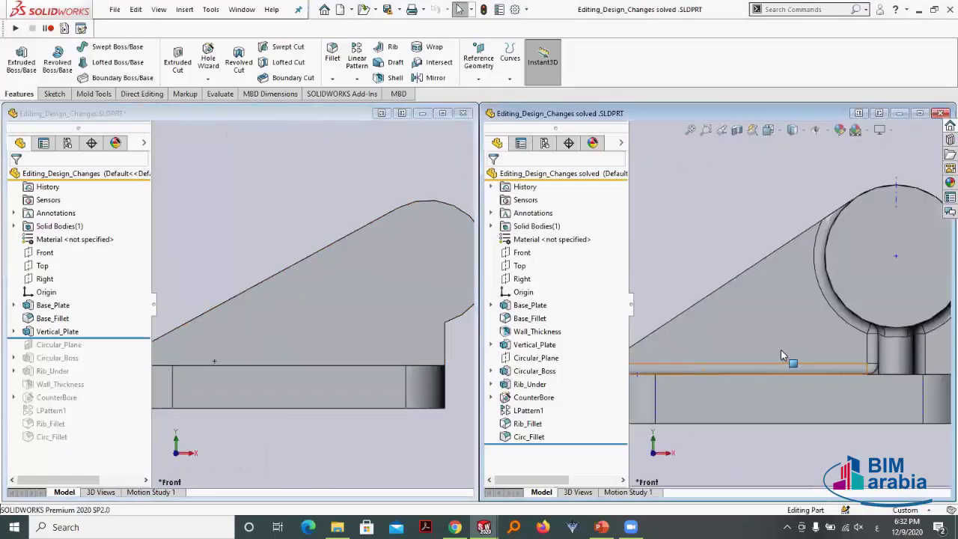
key(f)
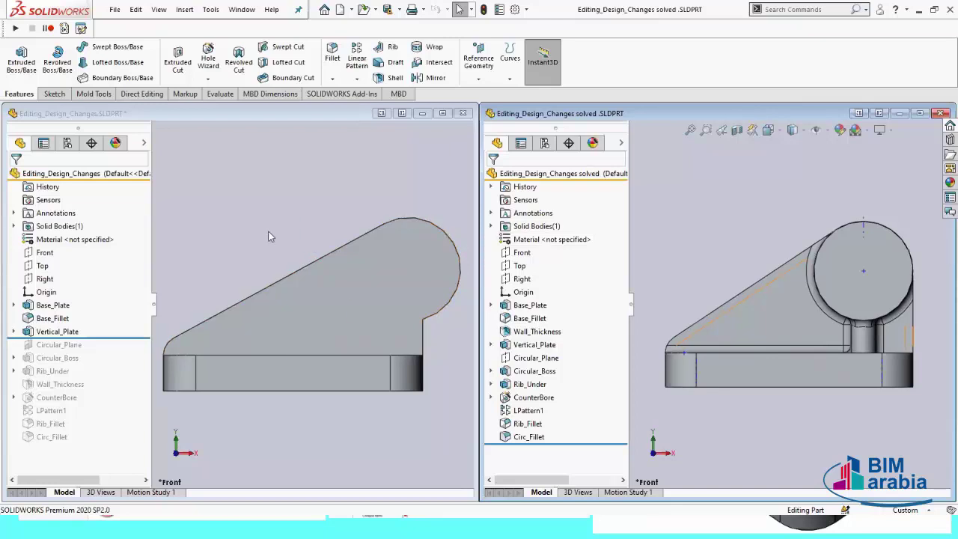
Open Vertical_Plate's Sketch2 for editing and view it from the Front.
click(13, 332)
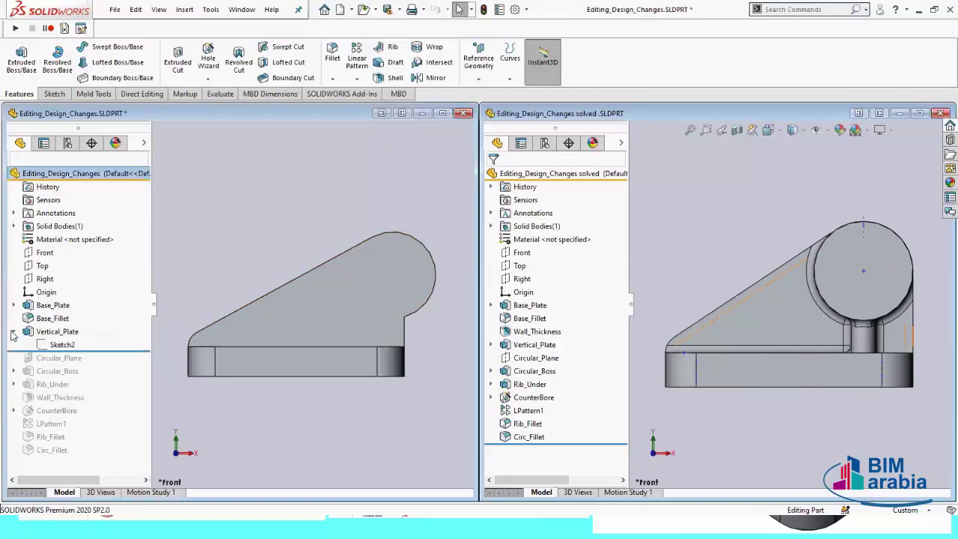
click(51, 344)
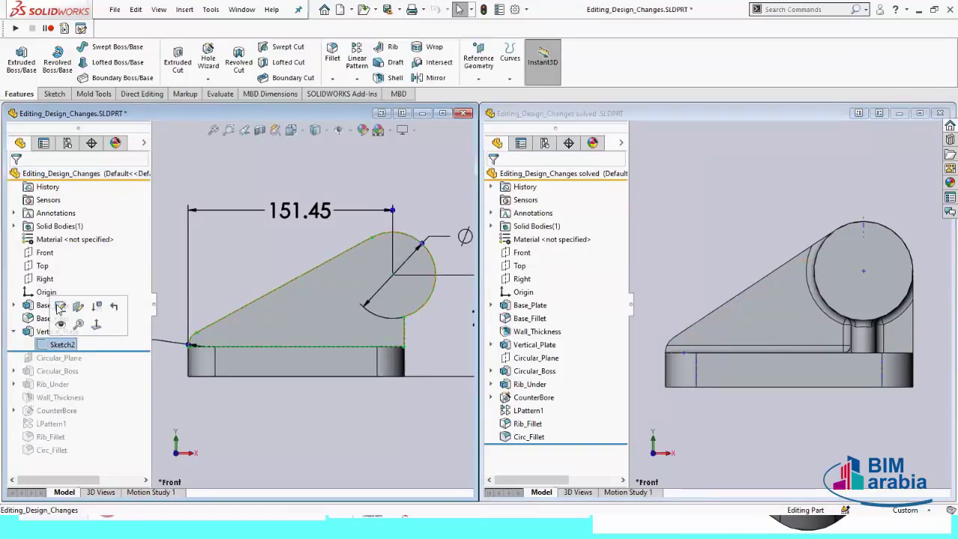
click(60, 307)
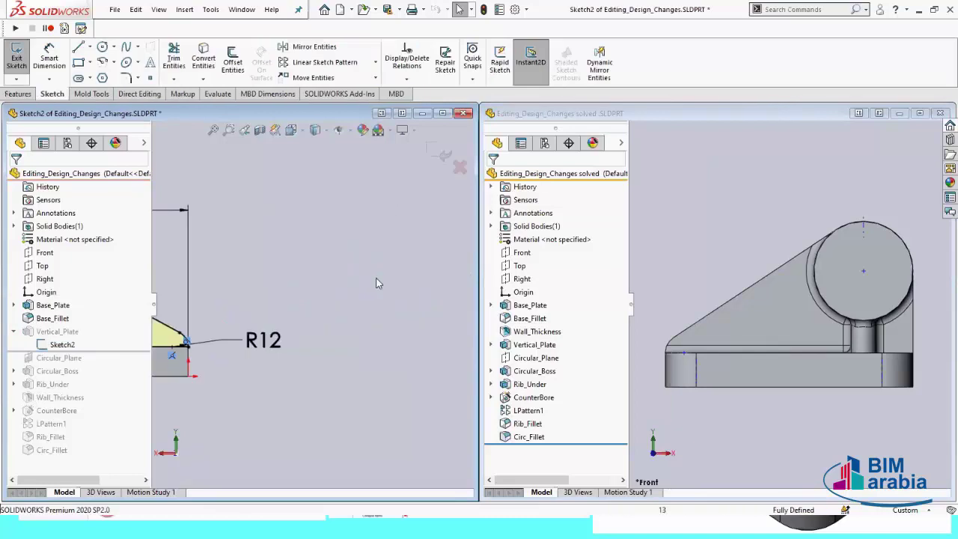
middle_drag(305, 346, 390, 365)
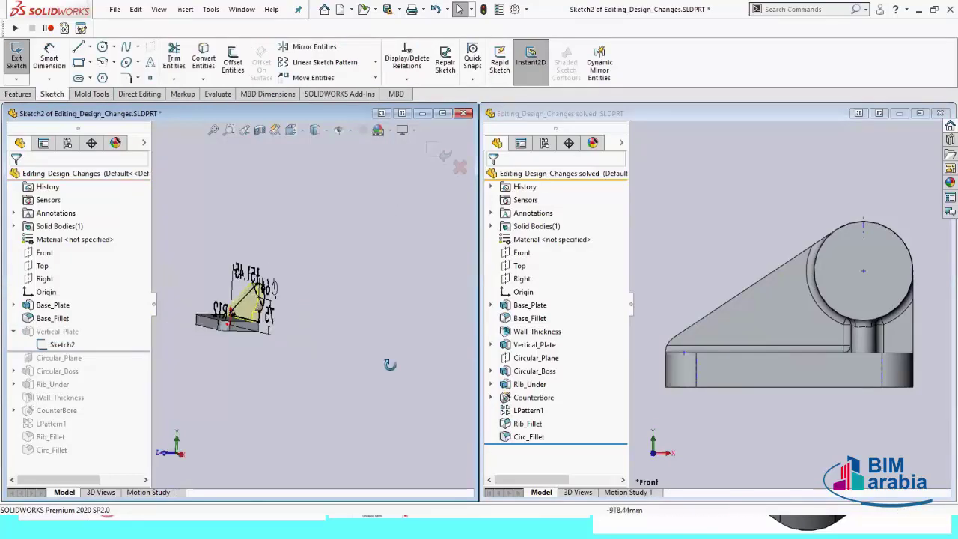
key(space)
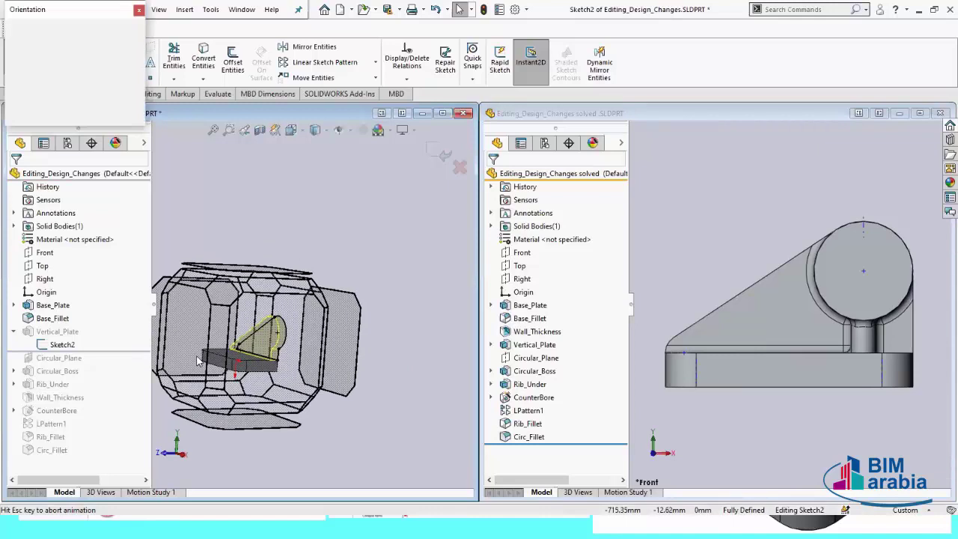
click(356, 222)
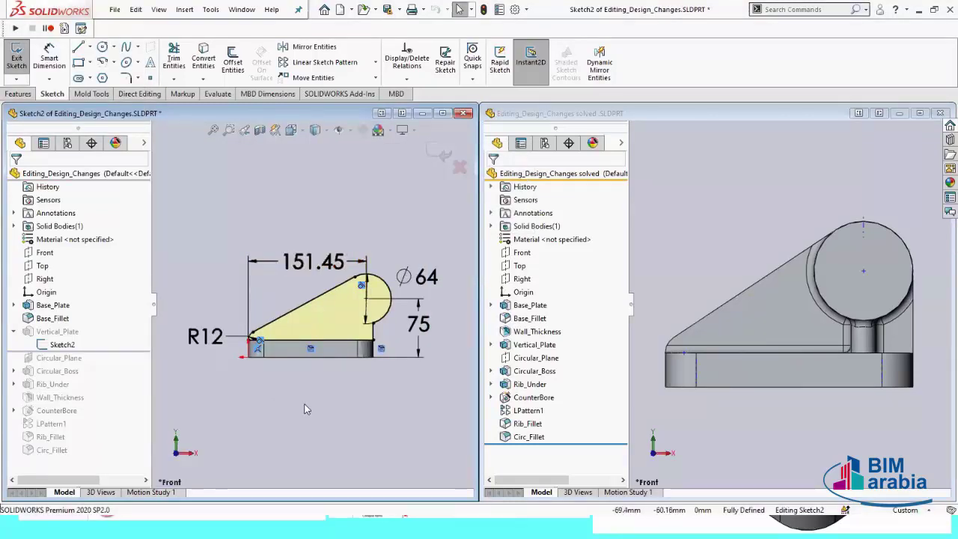
Make the arc tangent to the short vertical line below the circle, then rebuild with Ctrl+B.
scroll(369, 333, down, 1)
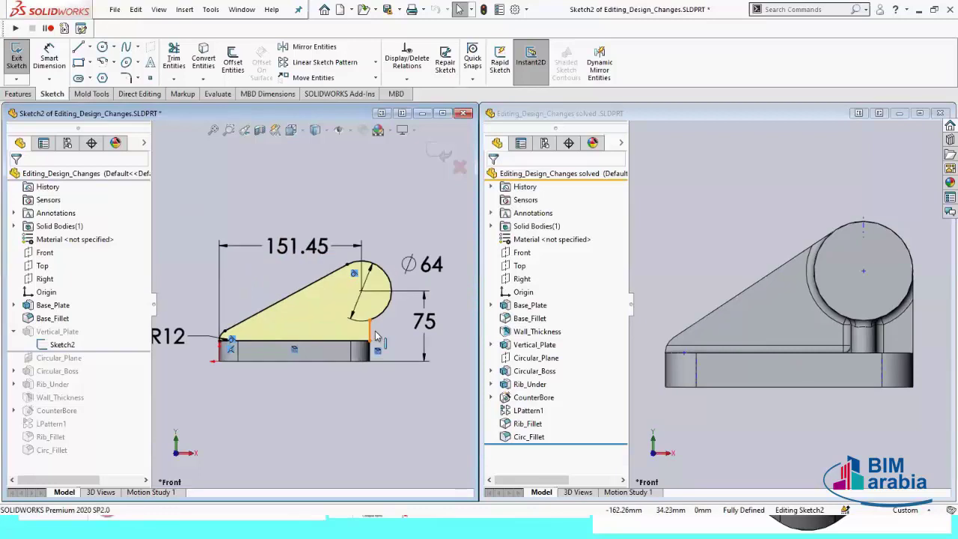
scroll(368, 333, down, 1)
click(366, 329)
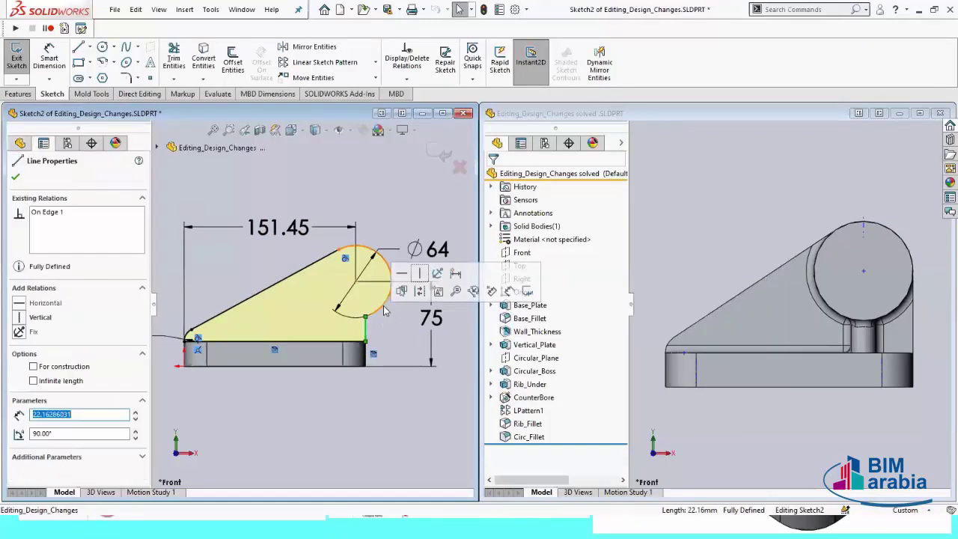
ctrl+click(384, 309)
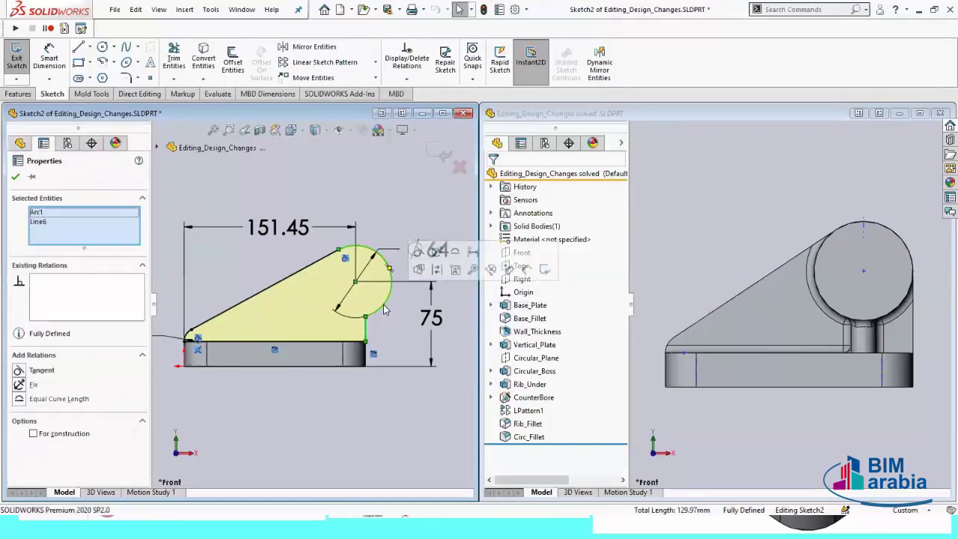
click(420, 252)
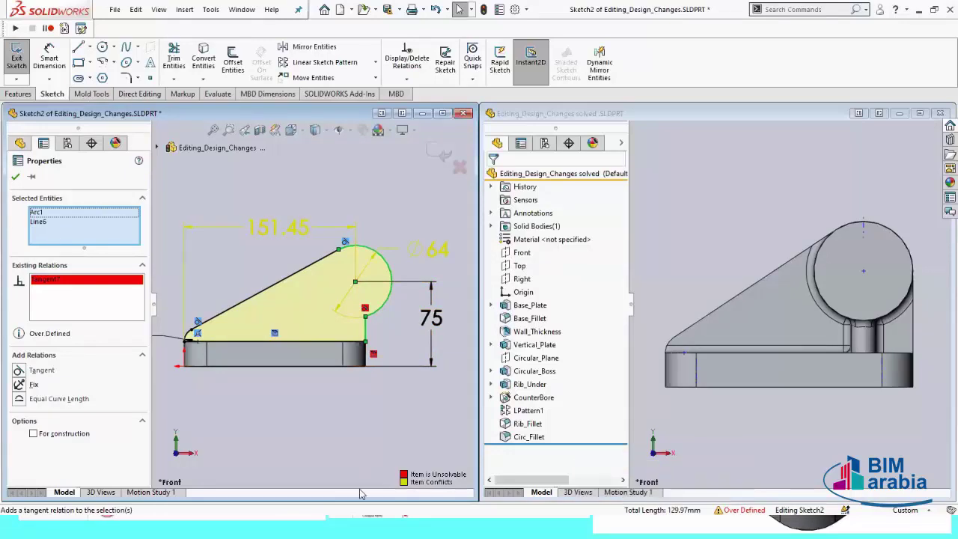
scroll(337, 428, down, 1)
scroll(362, 449, up, 1)
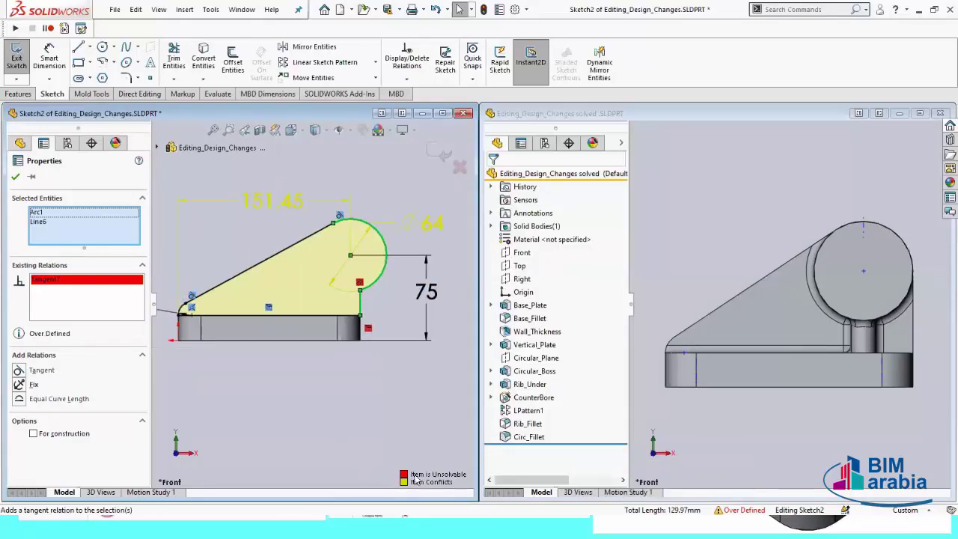
key(ctrl+b)
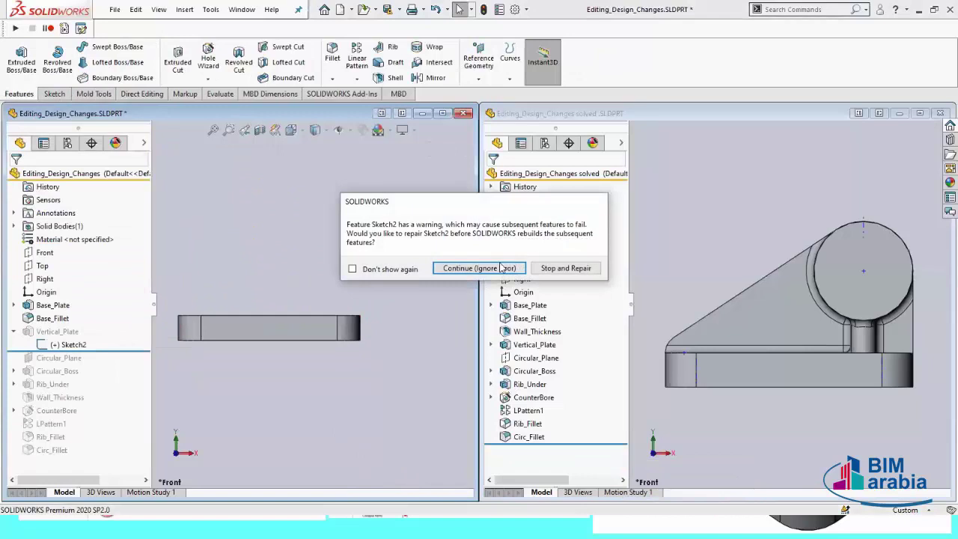
Continue past the Sketch2 error, close What's Wrong, and maximize the Editing_Design_Changes window.
click(483, 267)
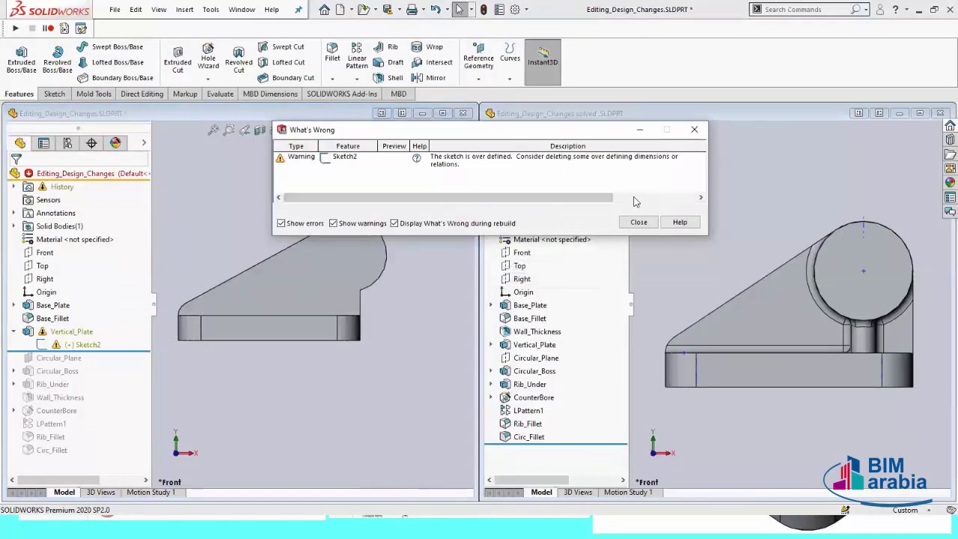
click(639, 223)
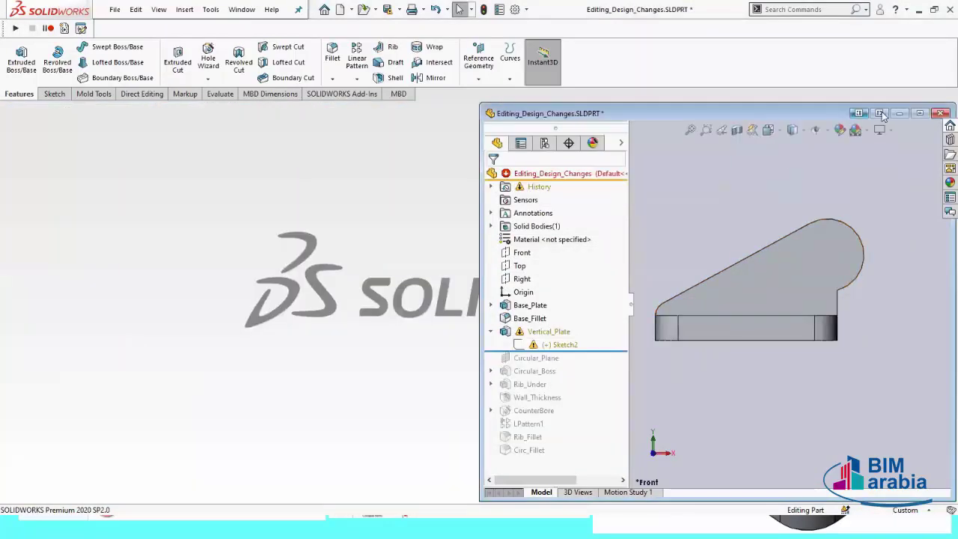
click(858, 113)
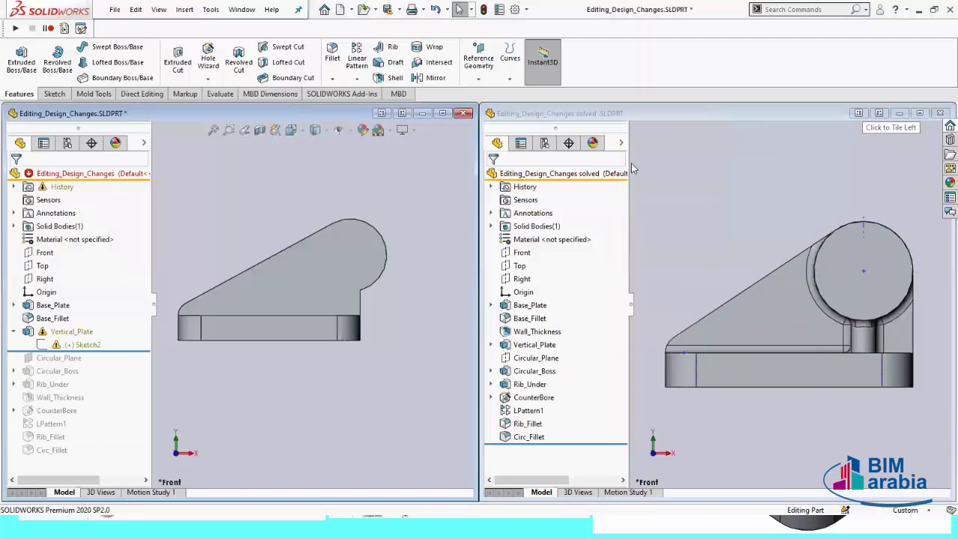
click(442, 113)
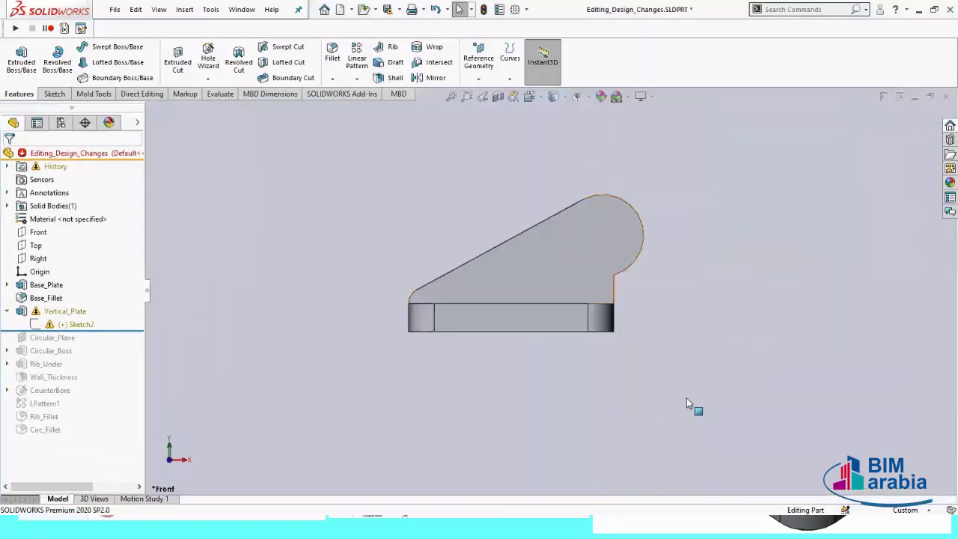
Edit Sketch2, launch Repair Sketch, return to Front view, and run SketchXpert's Diagnose.
click(75, 324)
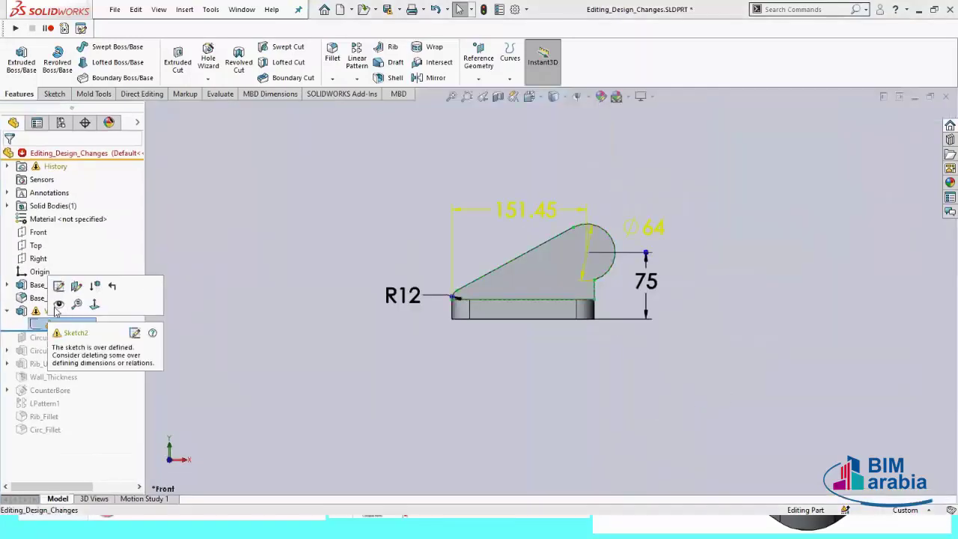
click(56, 288)
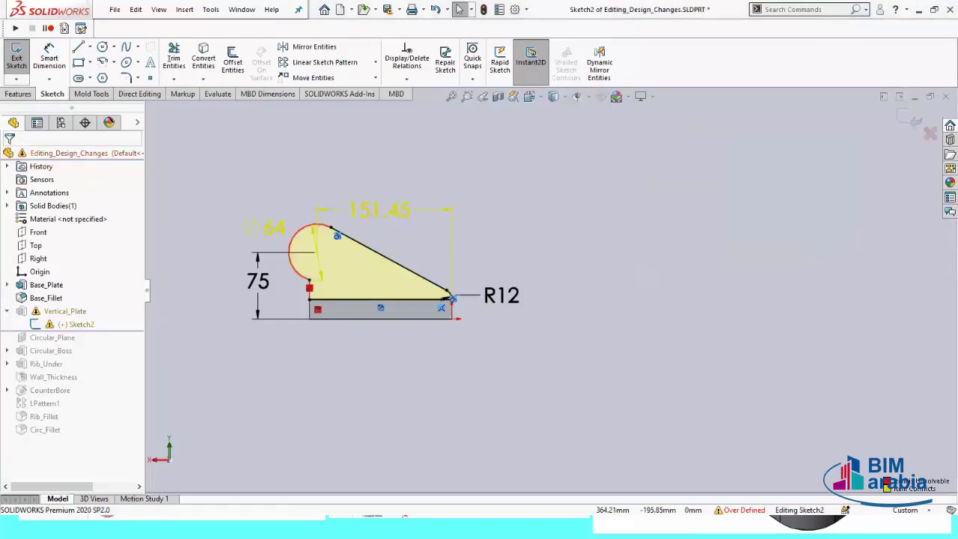
click(747, 510)
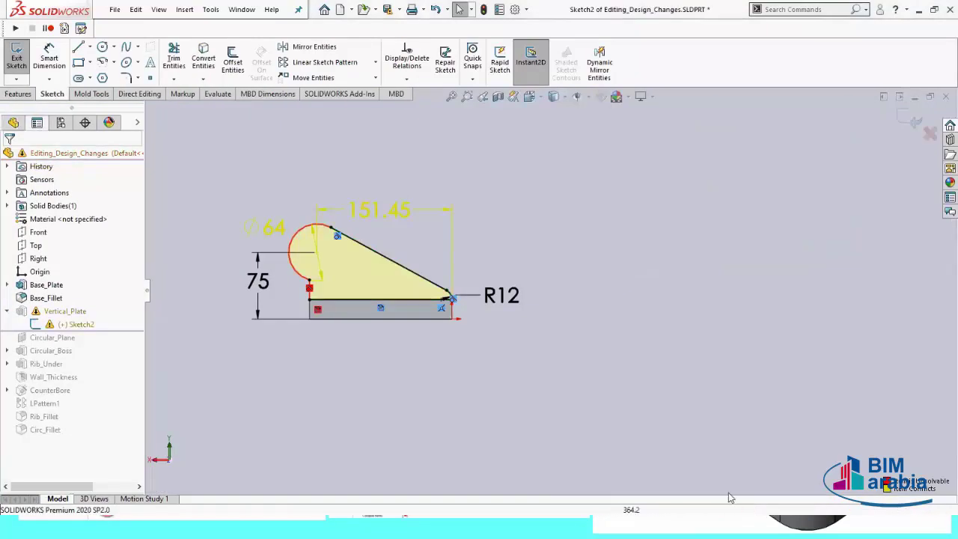
middle_drag(415, 389, 622, 389)
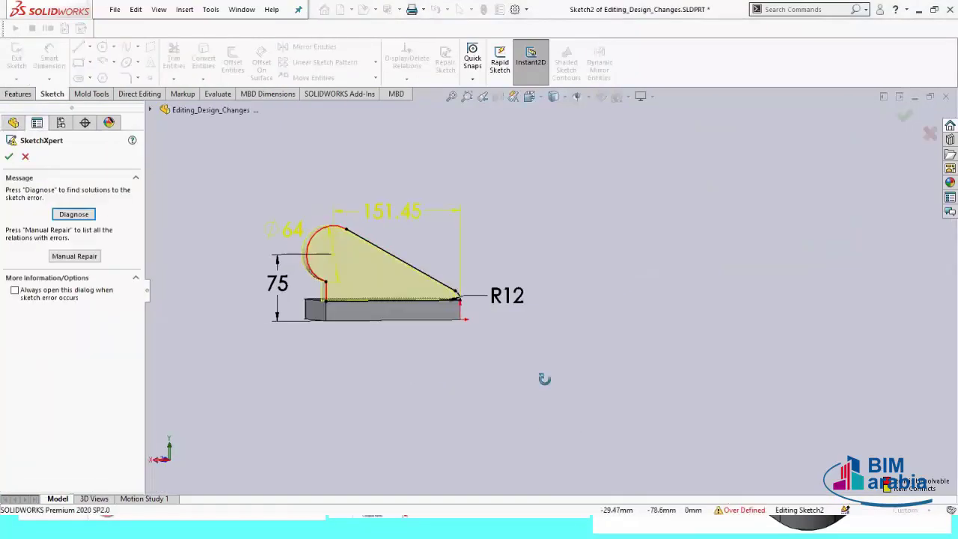
key(space)
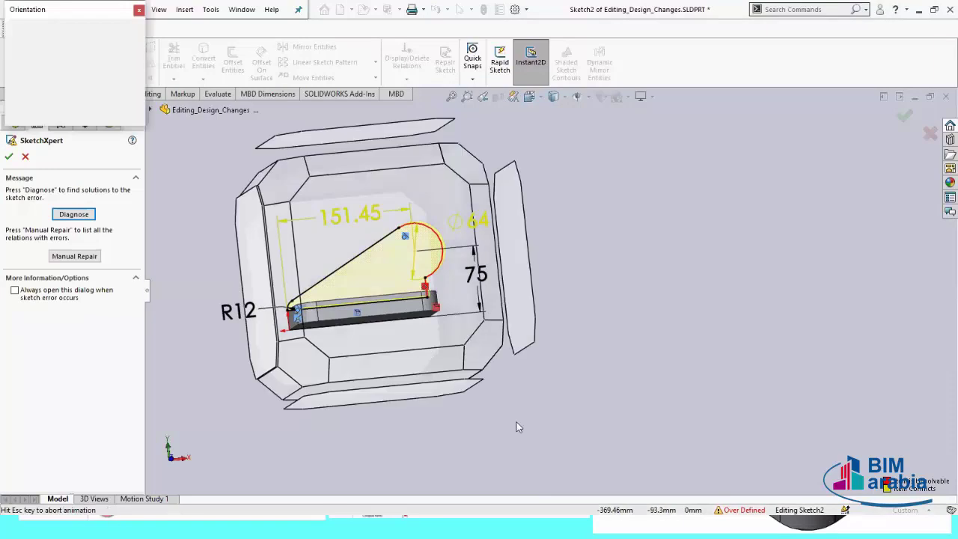
key(ctrl+1)
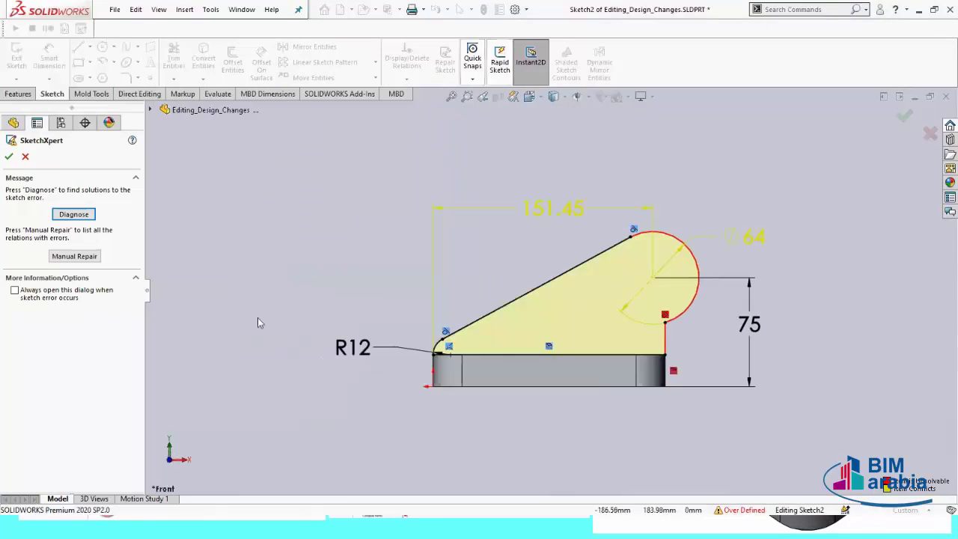
scroll(669, 374, up, 2)
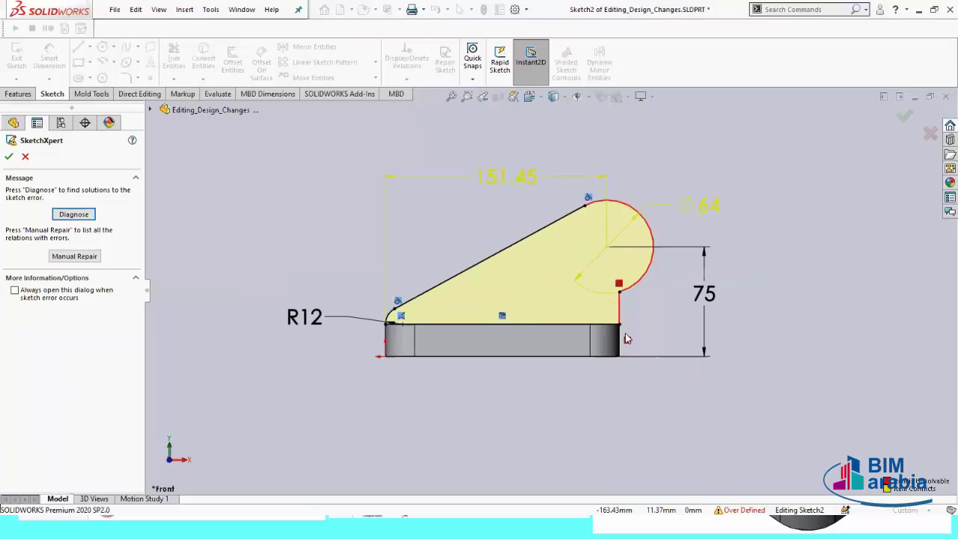
click(87, 216)
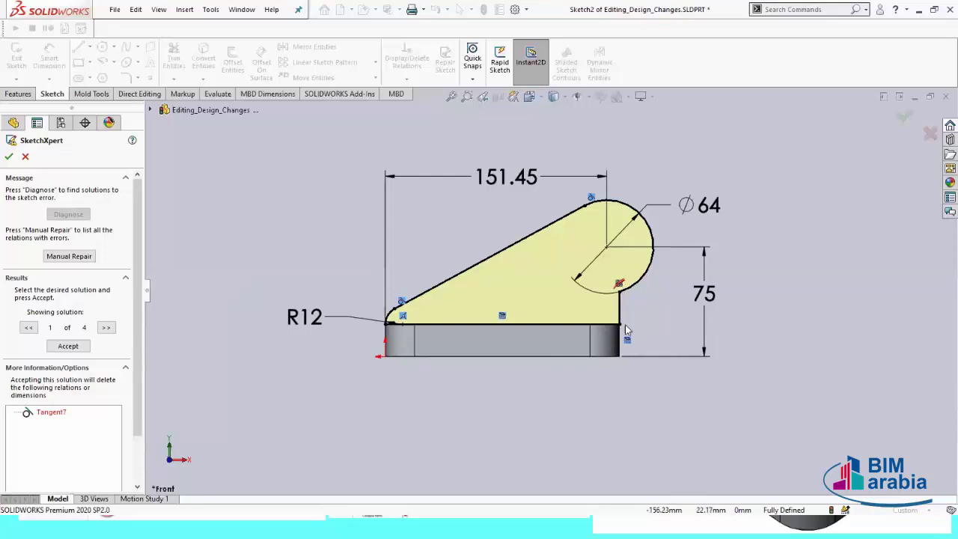
Preview the repair solutions, accept solution 2 that removes Distance7, and close SketchXpert.
click(106, 327)
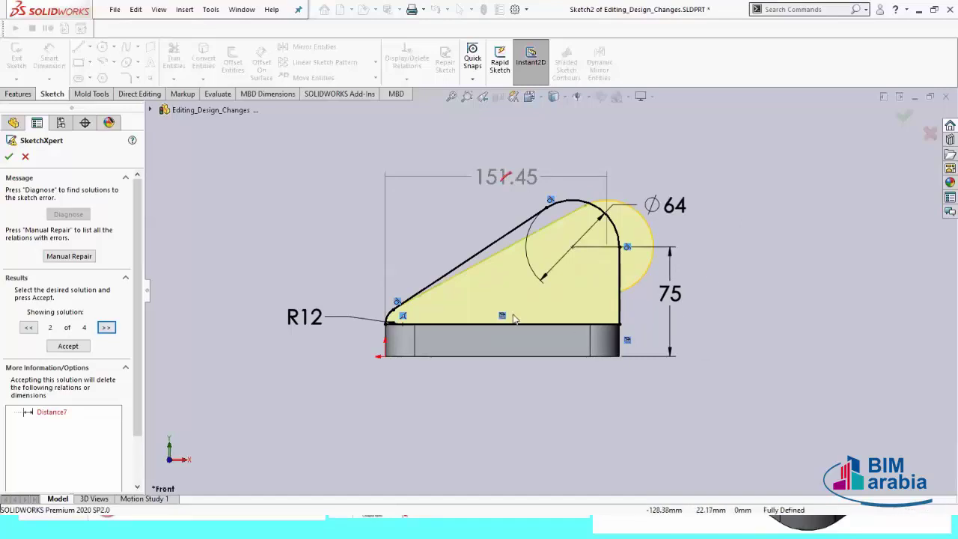
click(107, 329)
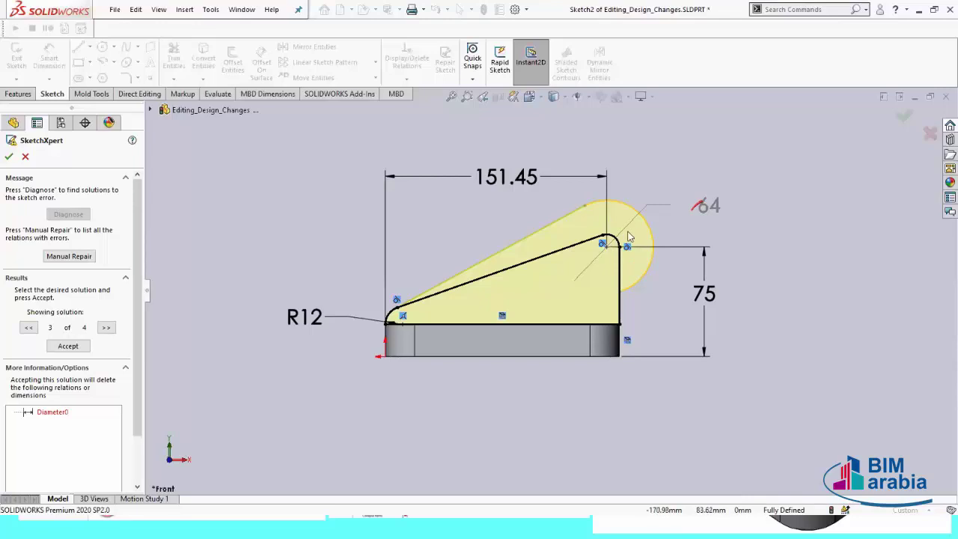
click(104, 331)
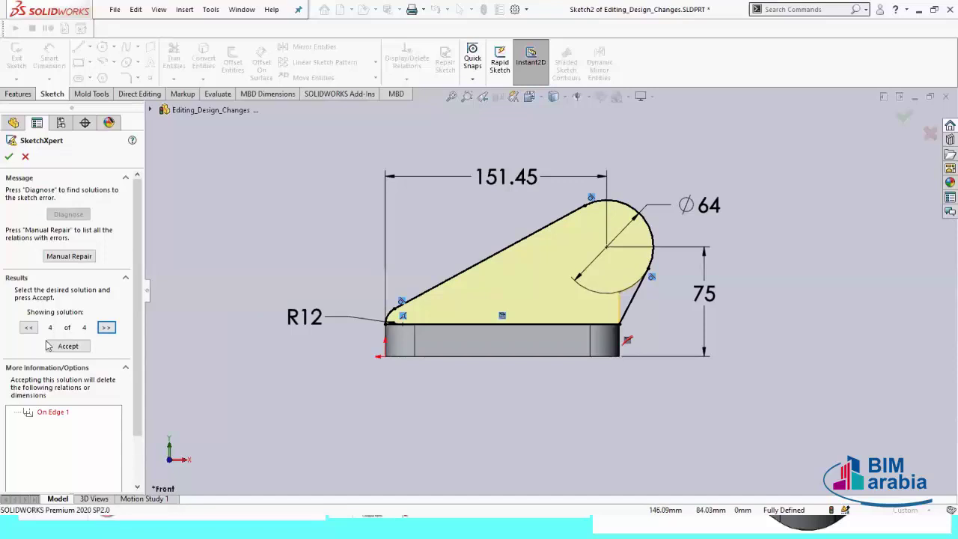
click(28, 327)
click(28, 328)
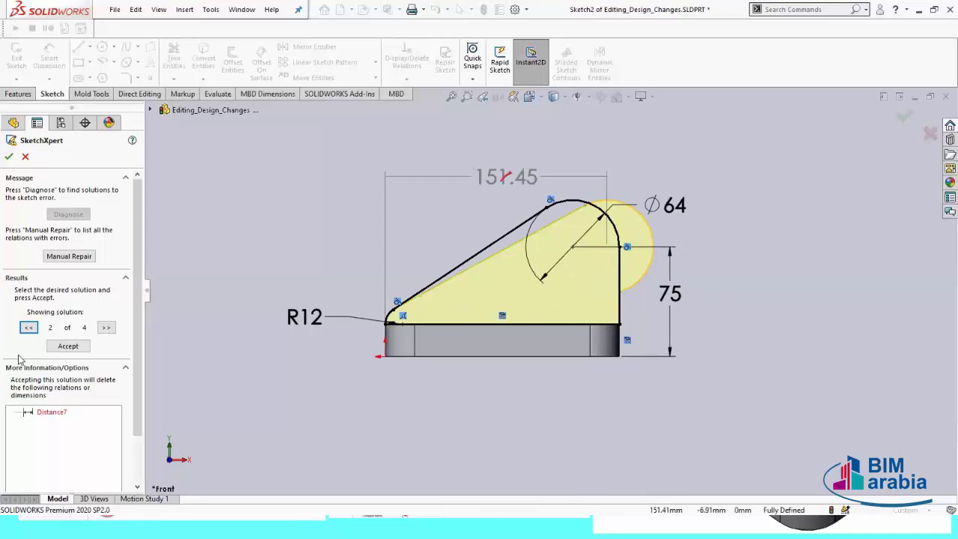
click(68, 346)
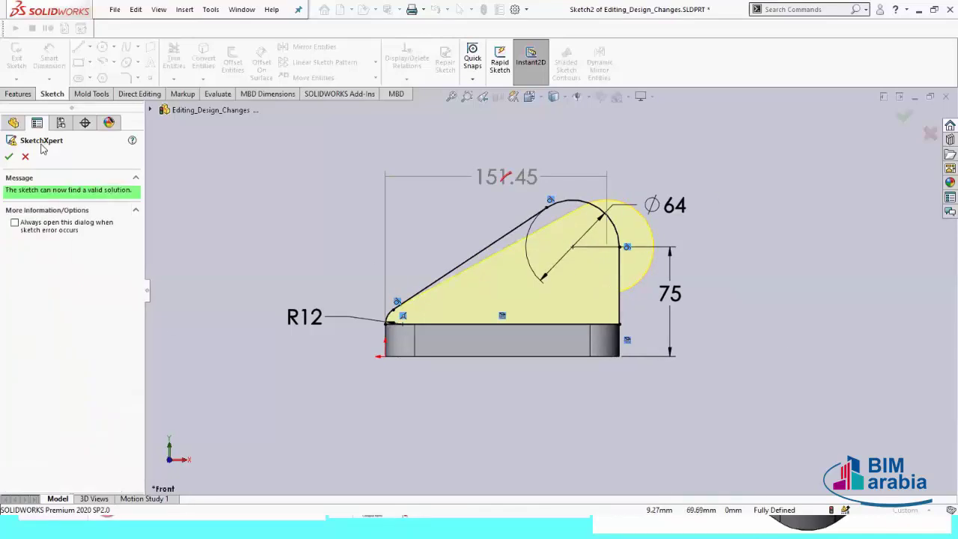
click(9, 157)
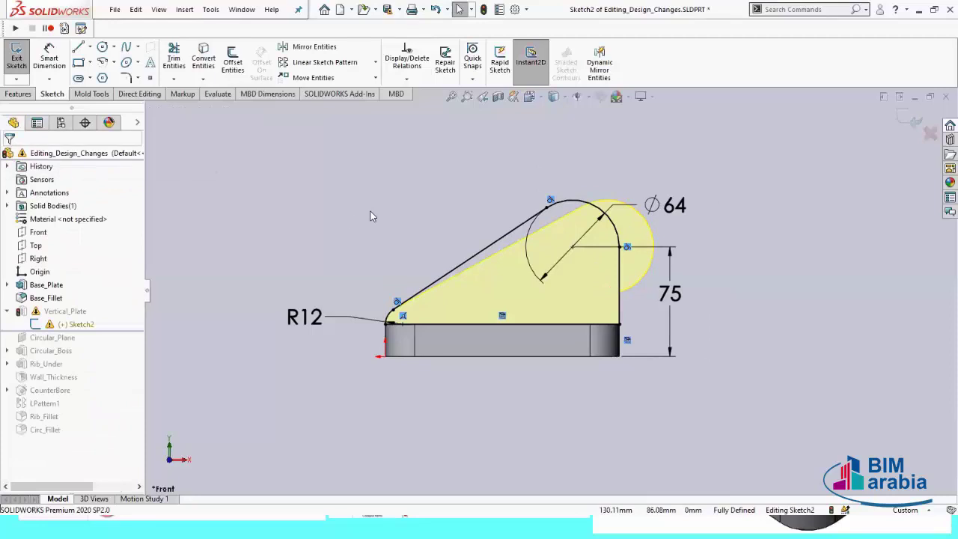
Tile both parts vertically, zoom out slightly, and exit Sketch2 to rebuild the part.
click(885, 97)
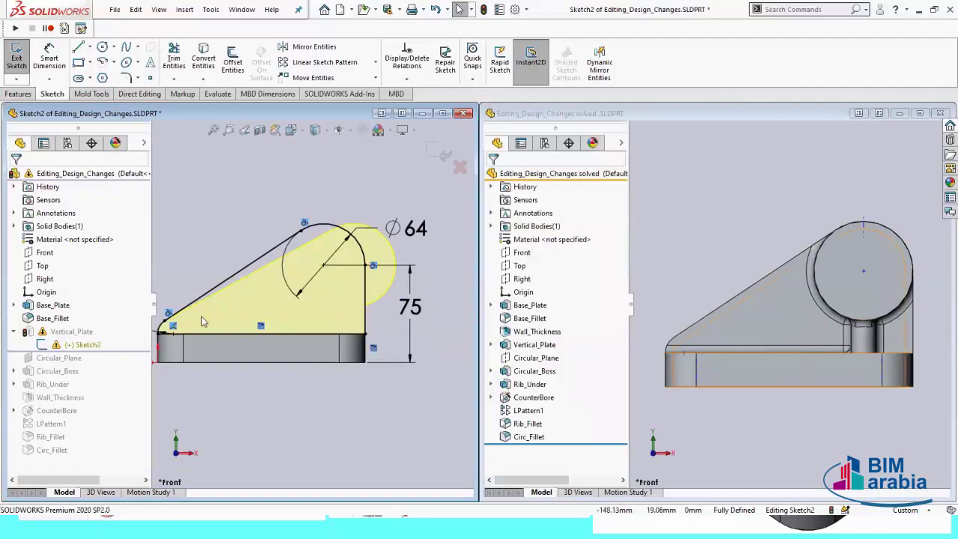
key(z)
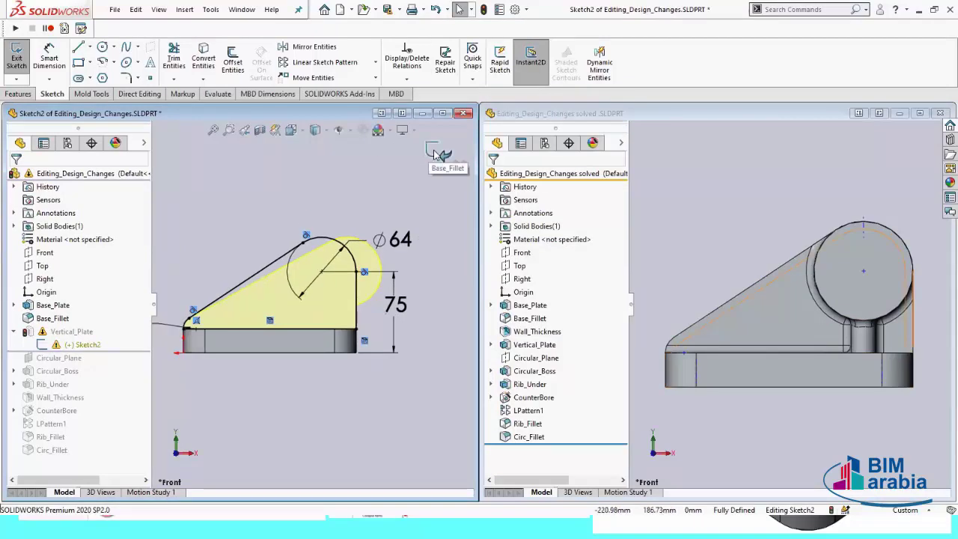
click(437, 154)
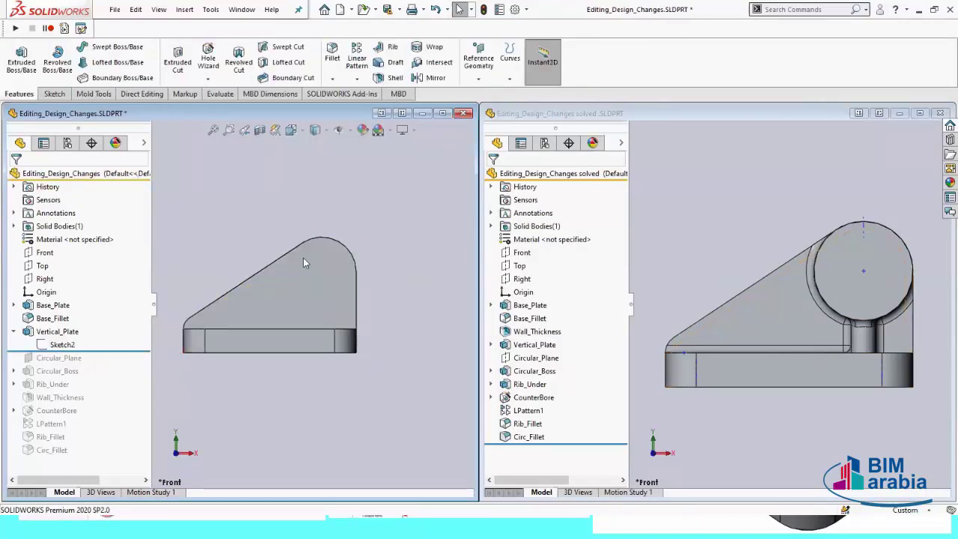
scroll(303, 262, up, 2)
scroll(805, 334, up, 2)
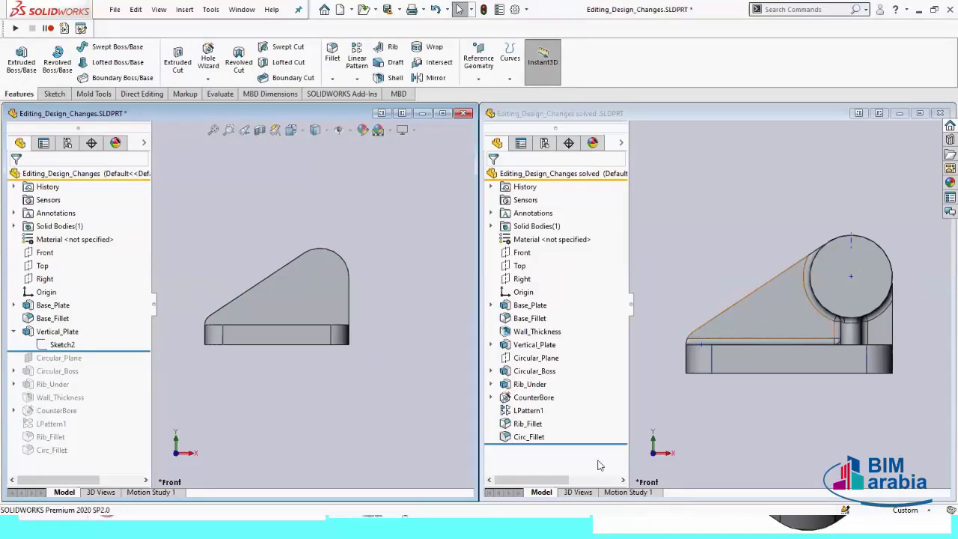
Roll the solved part forward past Base_Fillet and orbit both parts into angled 3D views.
drag(591, 443, 591, 311)
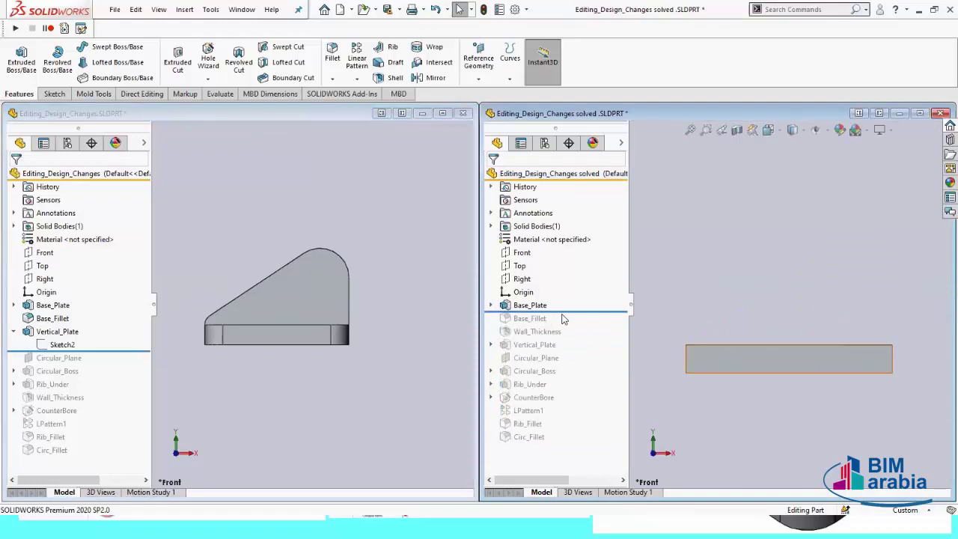
drag(571, 310, 583, 351)
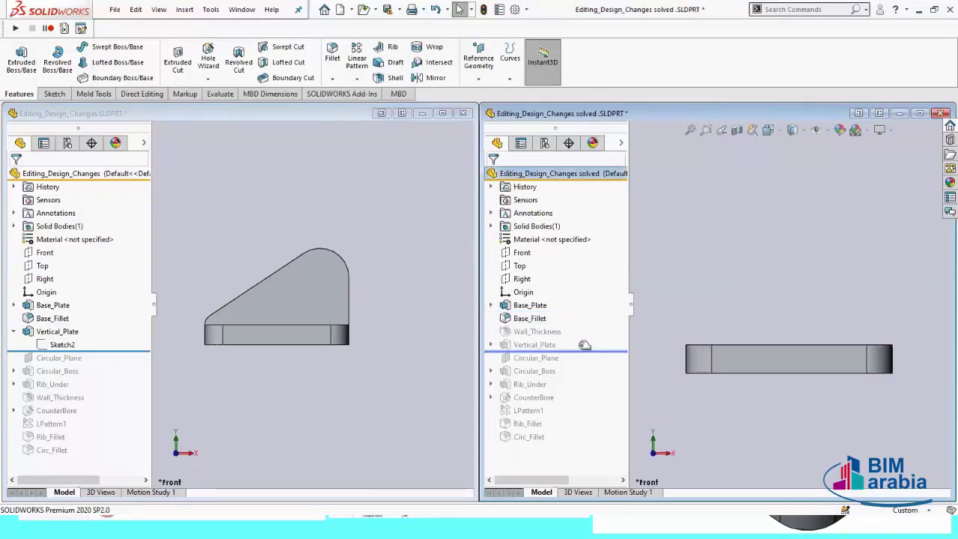
scroll(750, 258, up, 3)
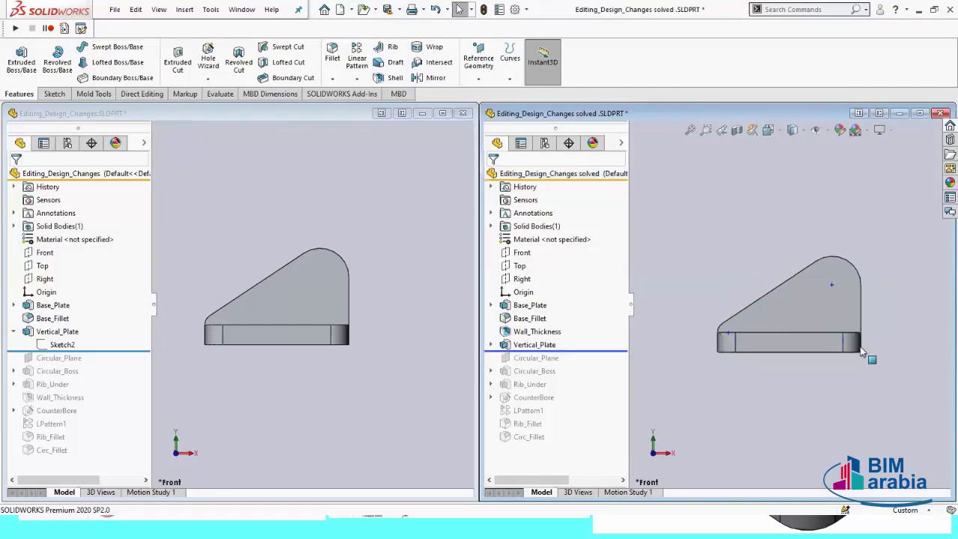
scroll(262, 295, up, 3)
scroll(269, 297, down, 3)
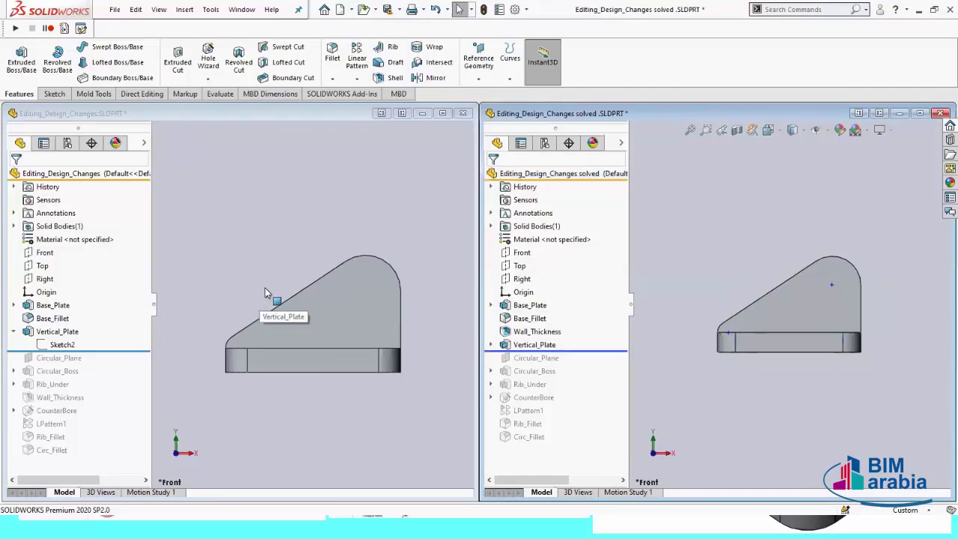
scroll(317, 383, down, 3)
scroll(325, 375, up, 1)
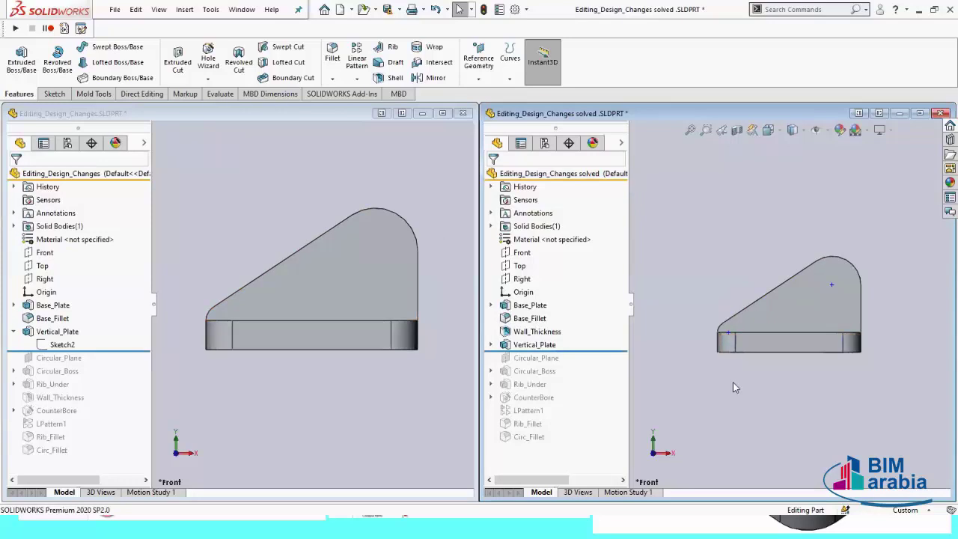
middle_drag(732, 382, 722, 352)
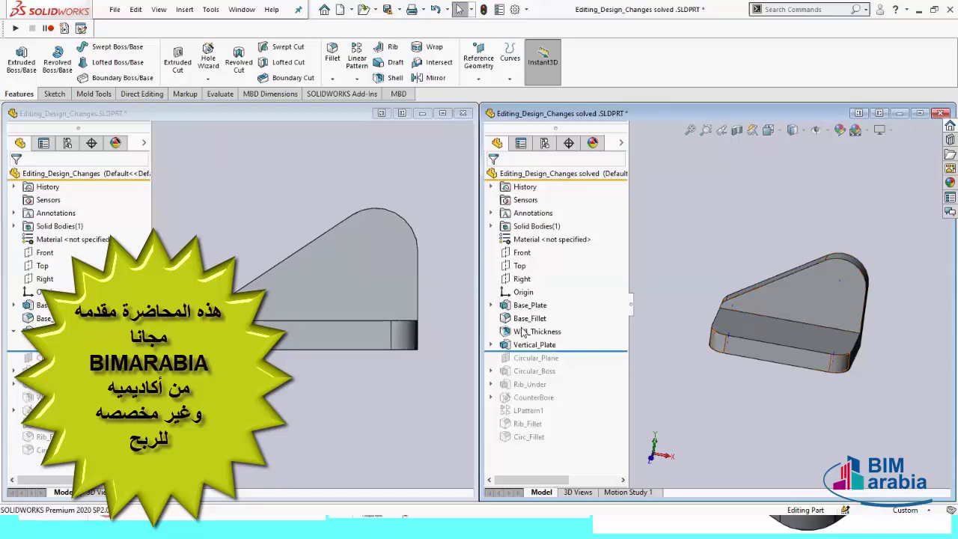
mouse_move(318, 385)
middle_down()
mouse_move(299, 352)
mouse_move(313, 386)
middle_up()
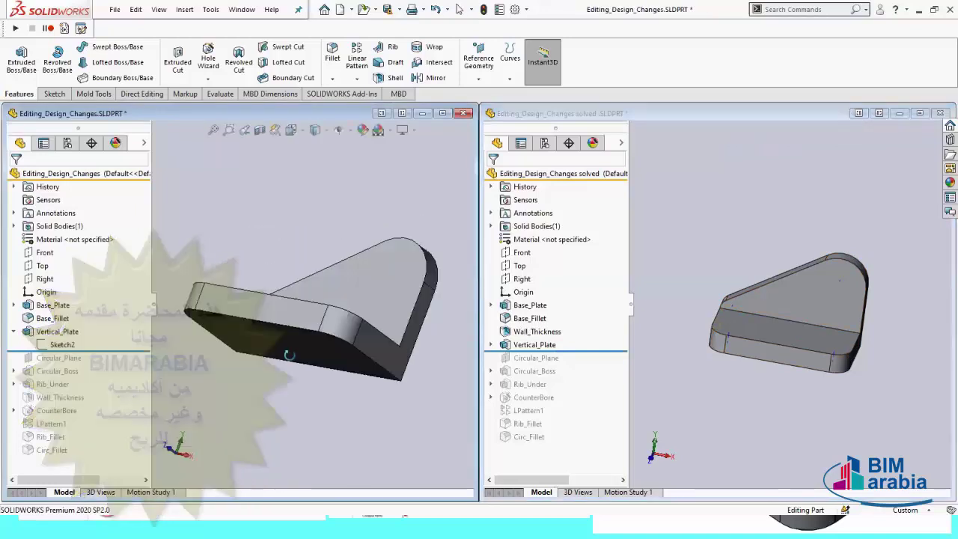
View the repaired part from the Front and roll it forward through Circular_Plane and Circular_Boss.
key(space)
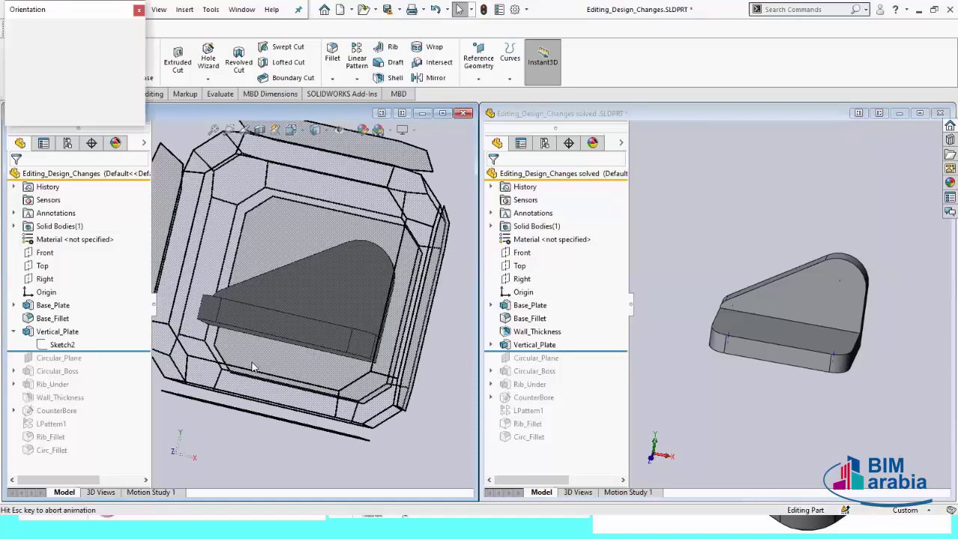
click(253, 367)
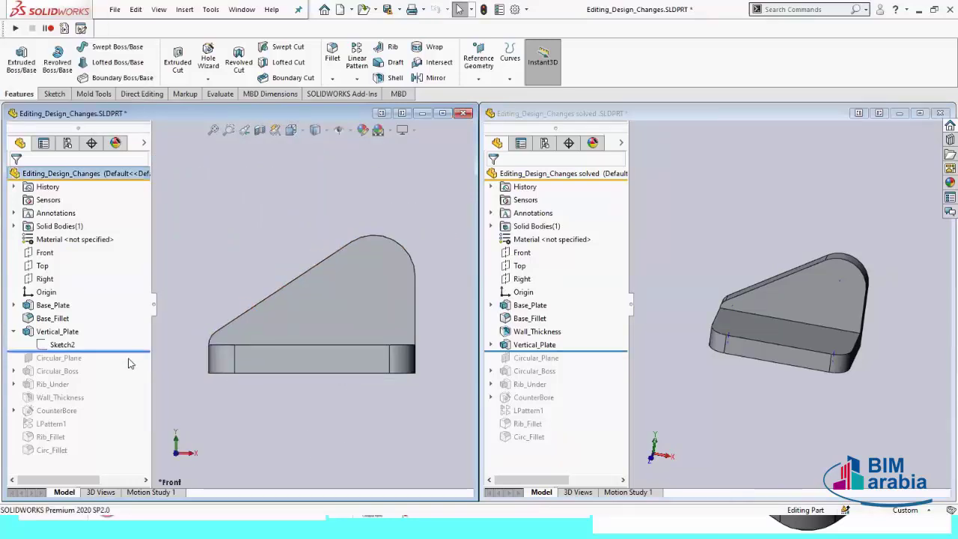
drag(128, 351, 129, 364)
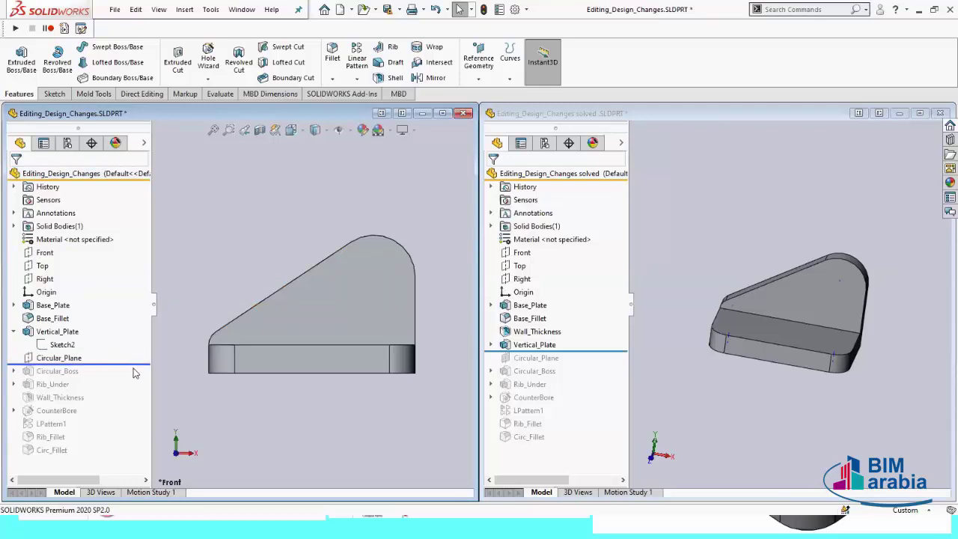
drag(135, 365, 136, 376)
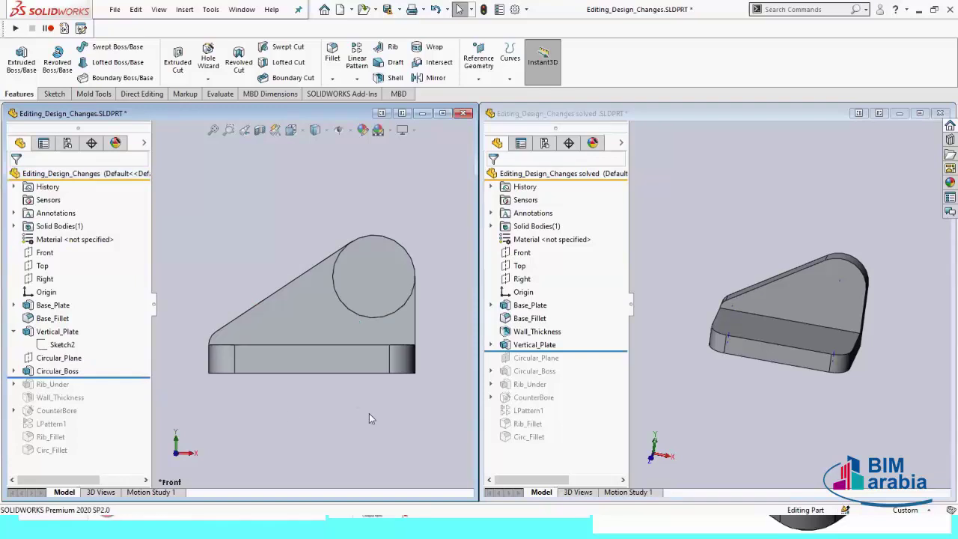
click(607, 348)
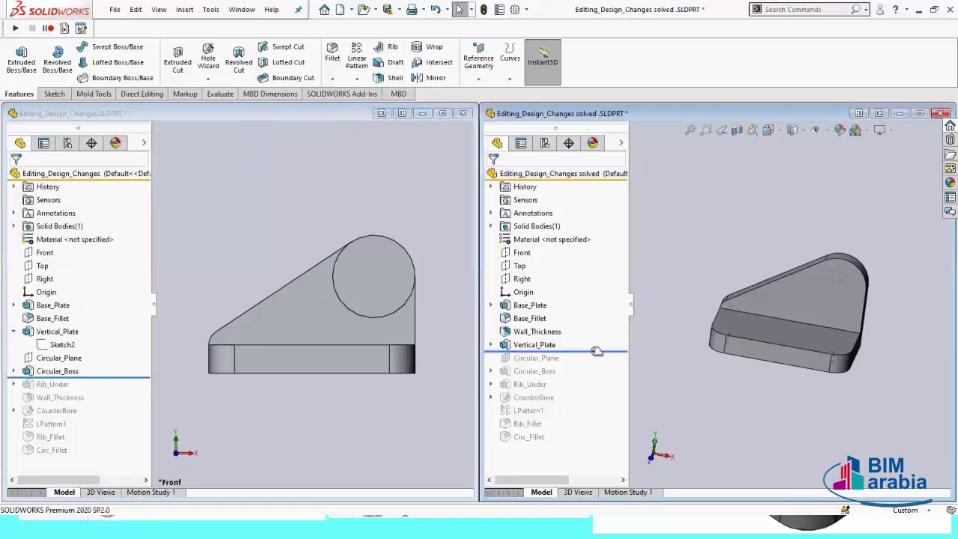
Roll the solved part forward through every feature and orbit both parts to matching 3D angles.
drag(597, 351, 563, 443)
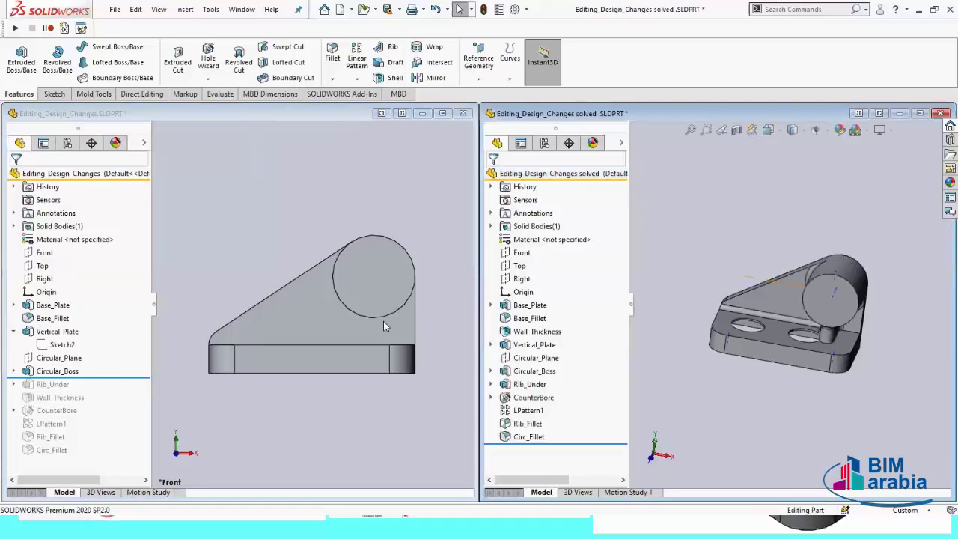
scroll(423, 281, up, 3)
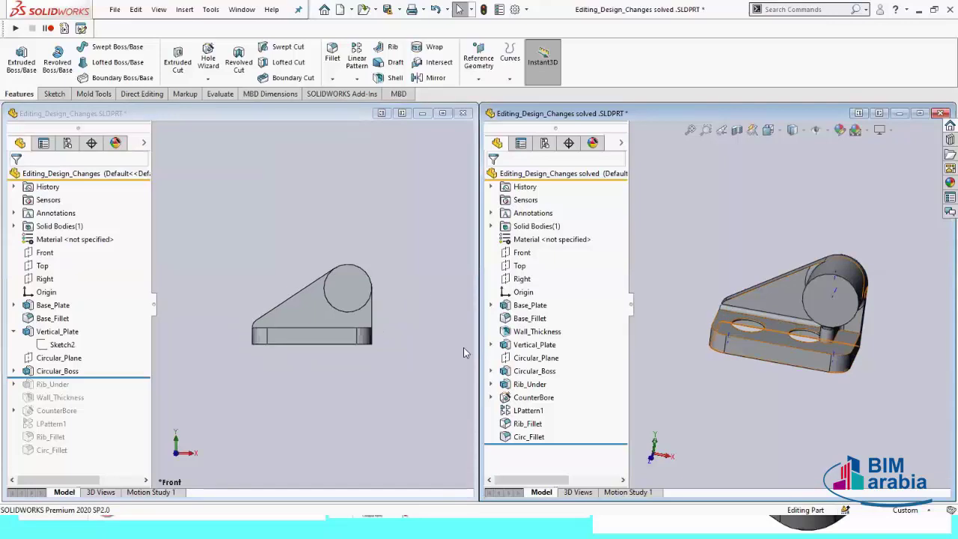
middle_drag(413, 345, 352, 352)
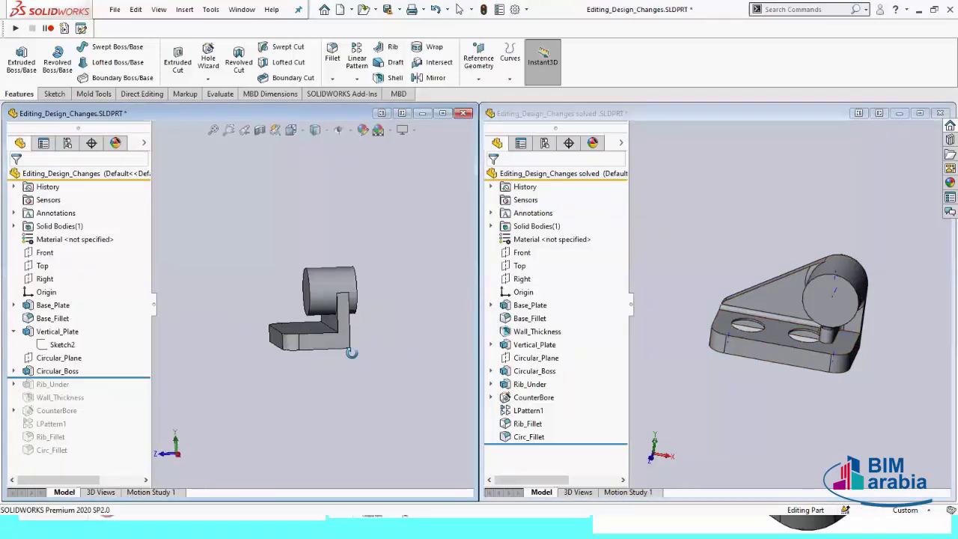
middle_drag(815, 421, 748, 416)
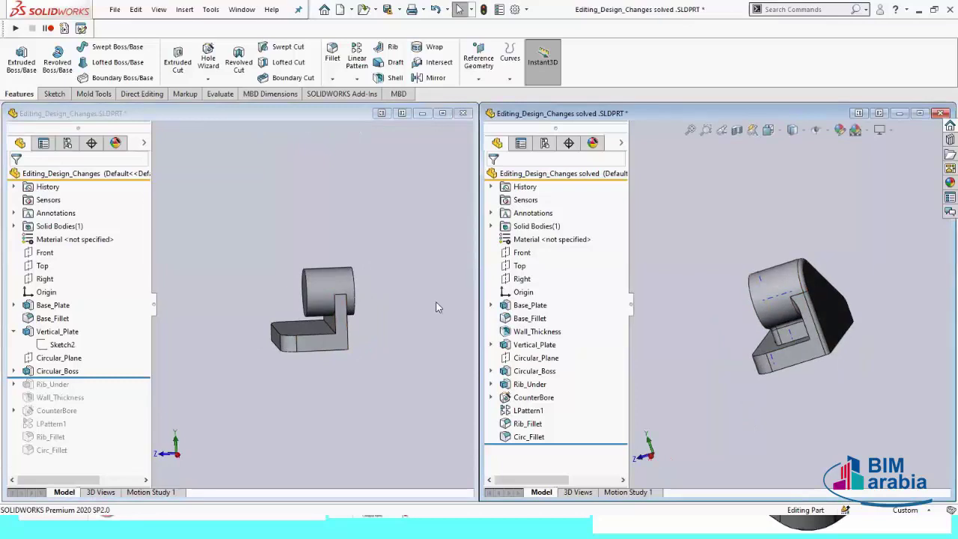
middle_drag(438, 307, 365, 303)
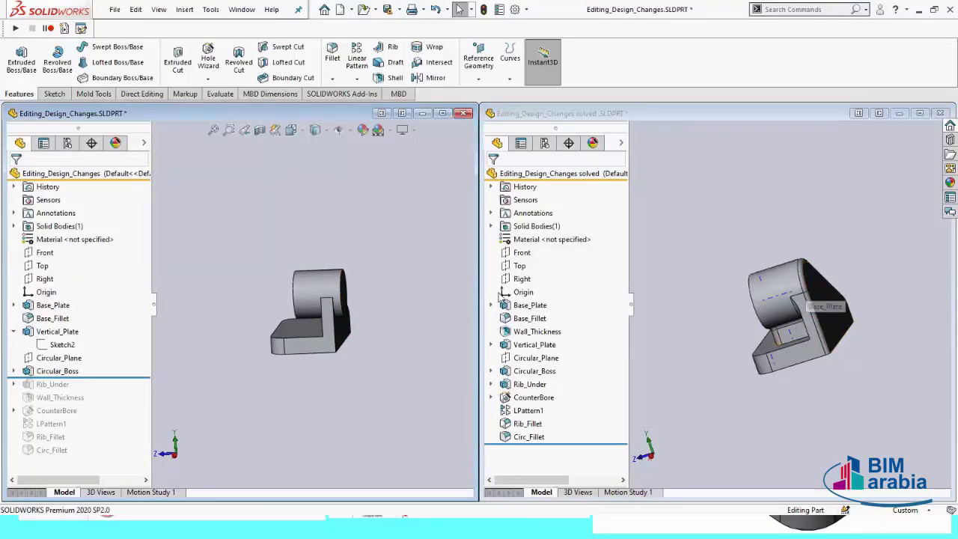
scroll(352, 303, down, 3)
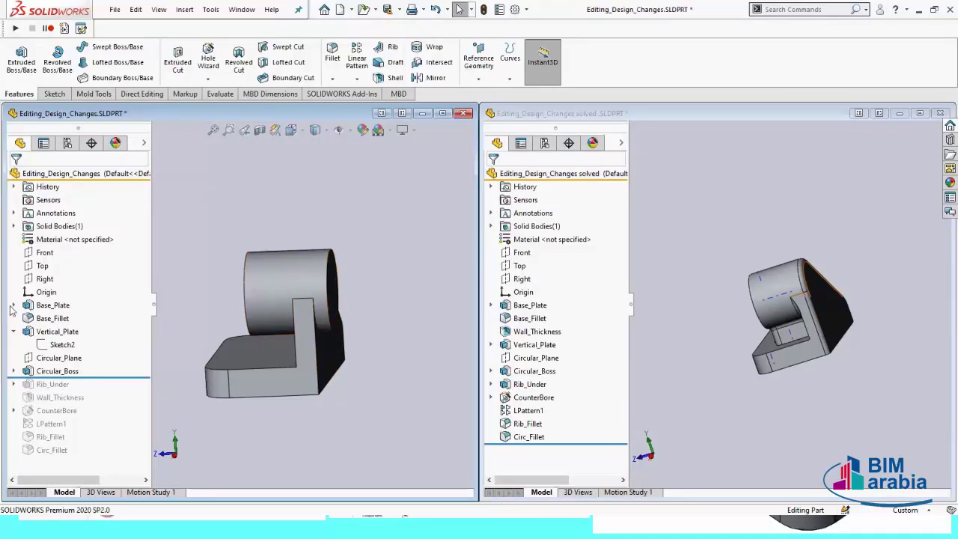
click(280, 270)
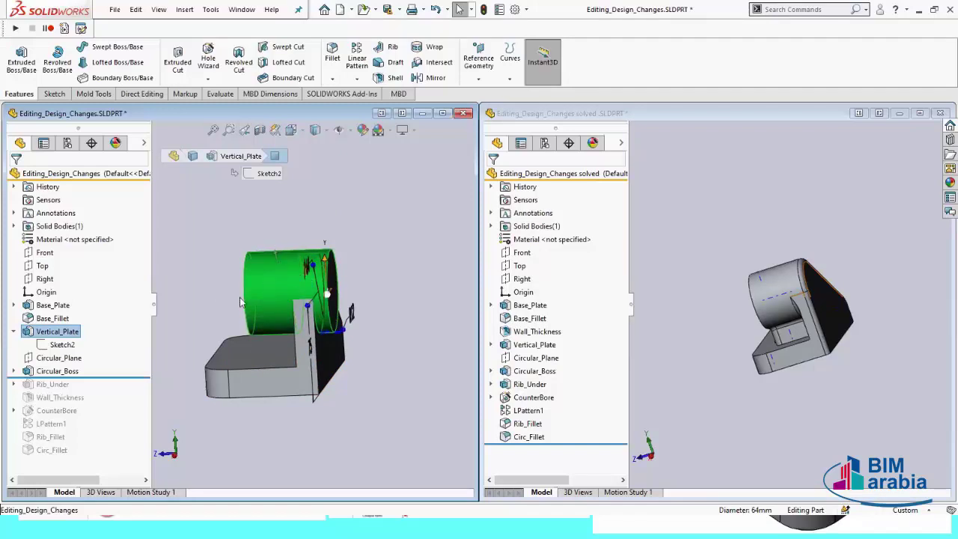
click(74, 332)
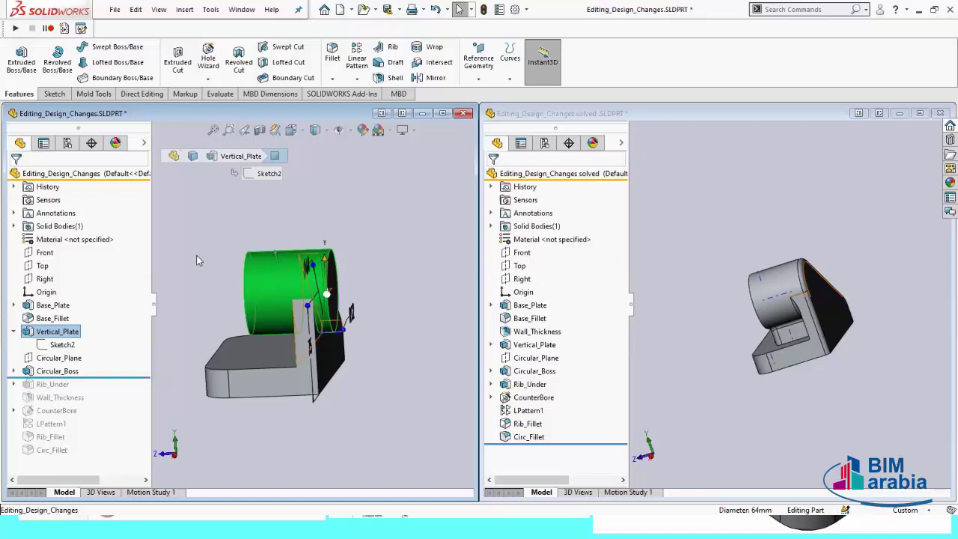
click(288, 197)
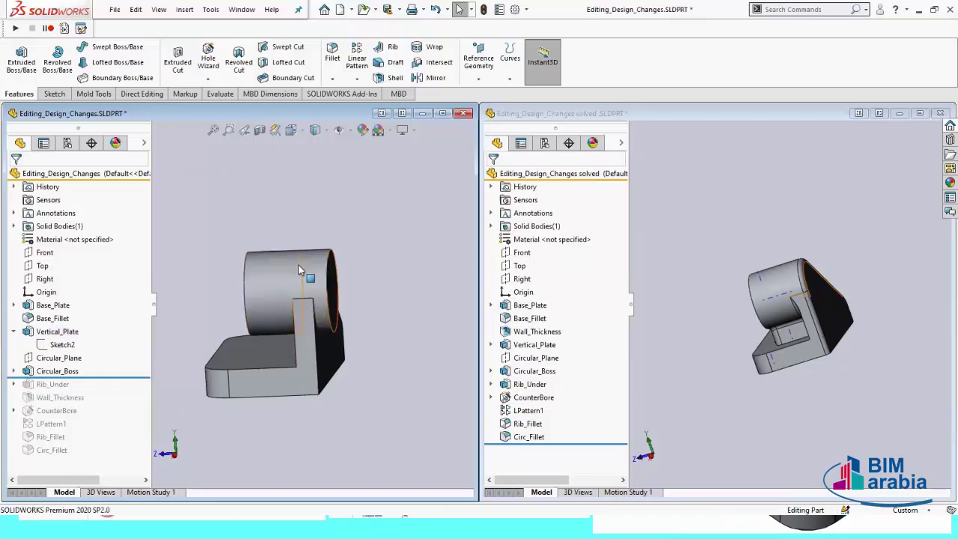
click(252, 384)
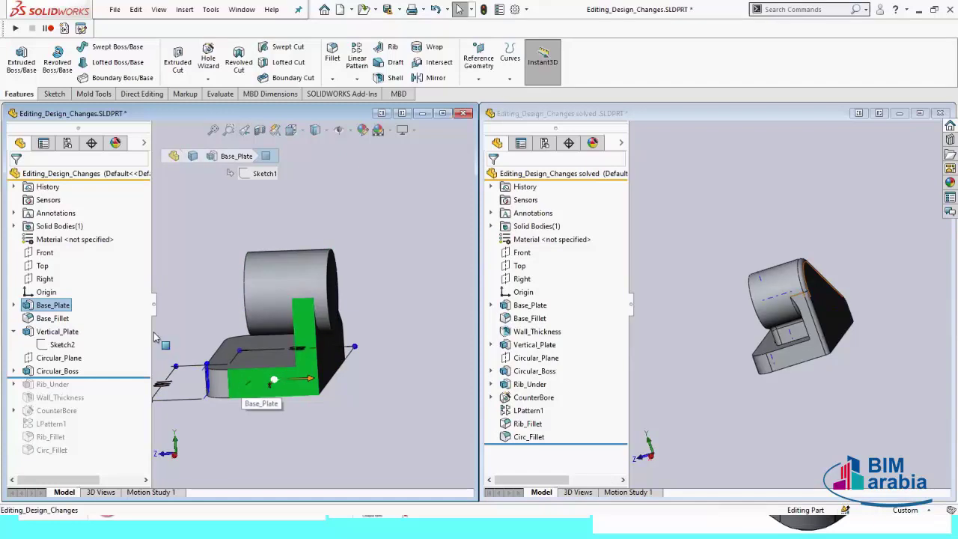
click(311, 439)
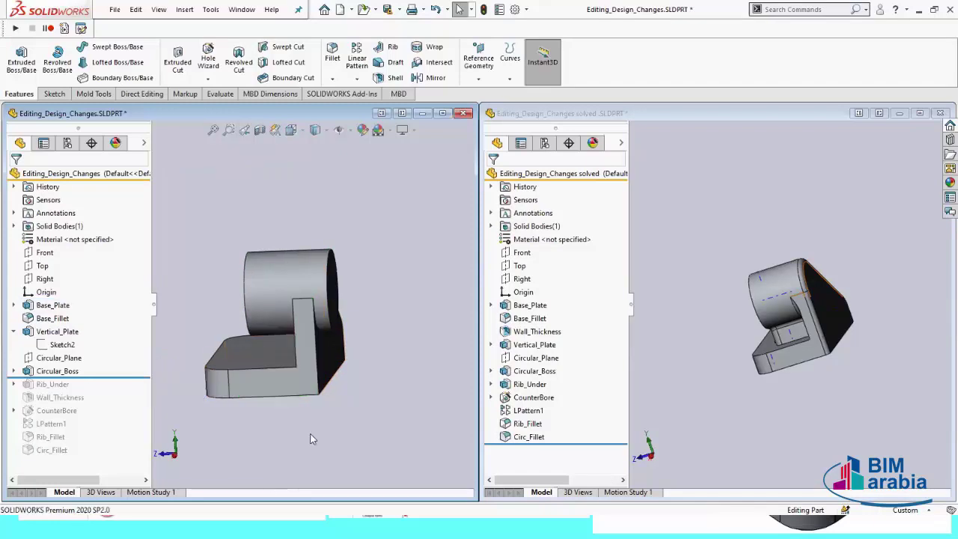
middle_drag(311, 439, 301, 344)
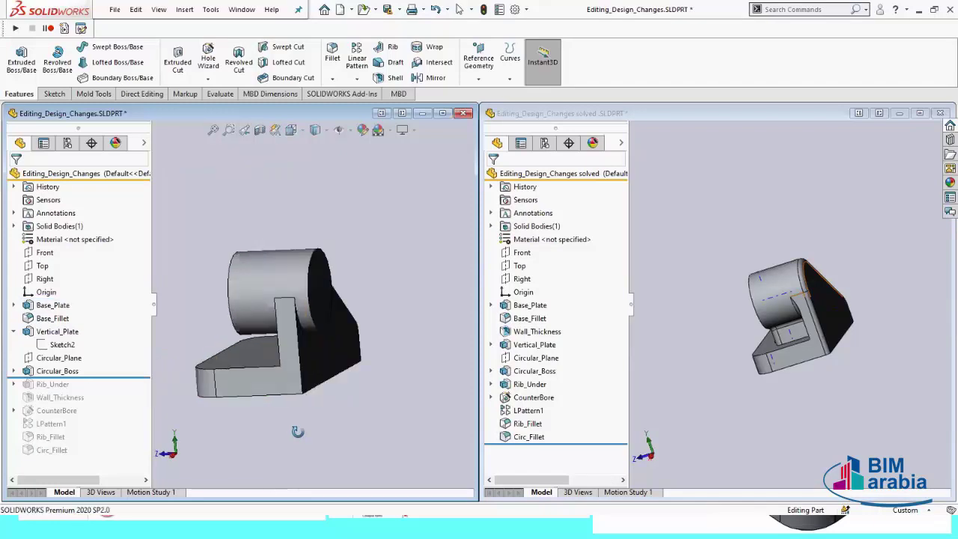
click(301, 339)
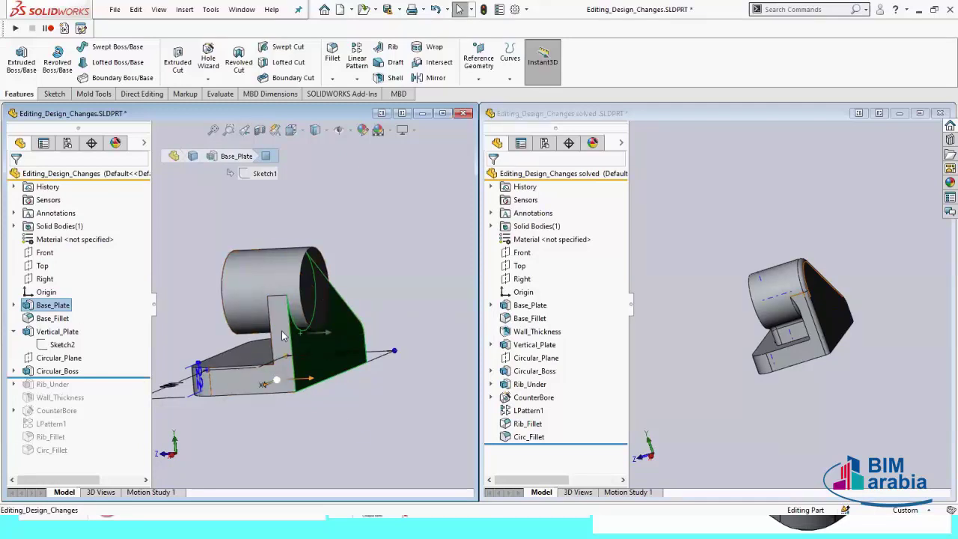
click(352, 423)
middle_drag(289, 440, 345, 406)
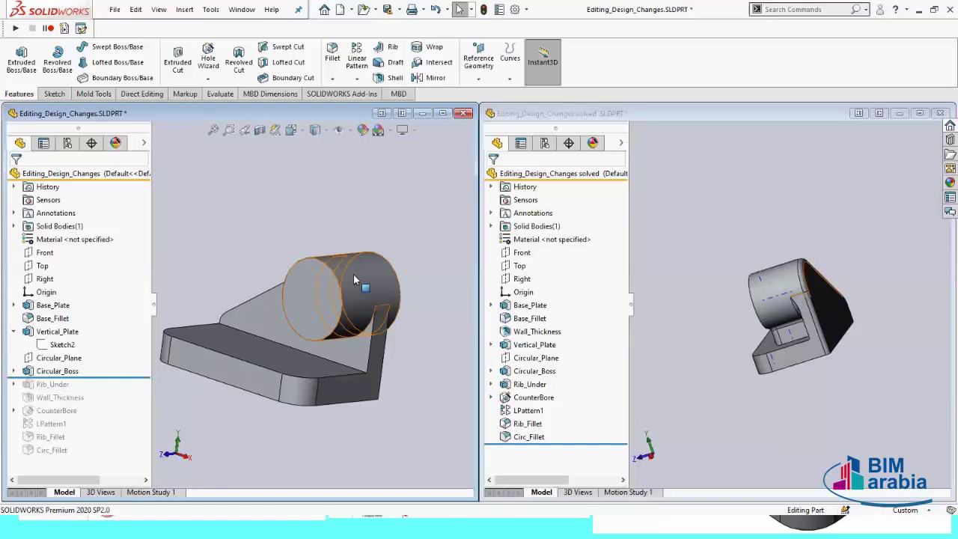
click(354, 275)
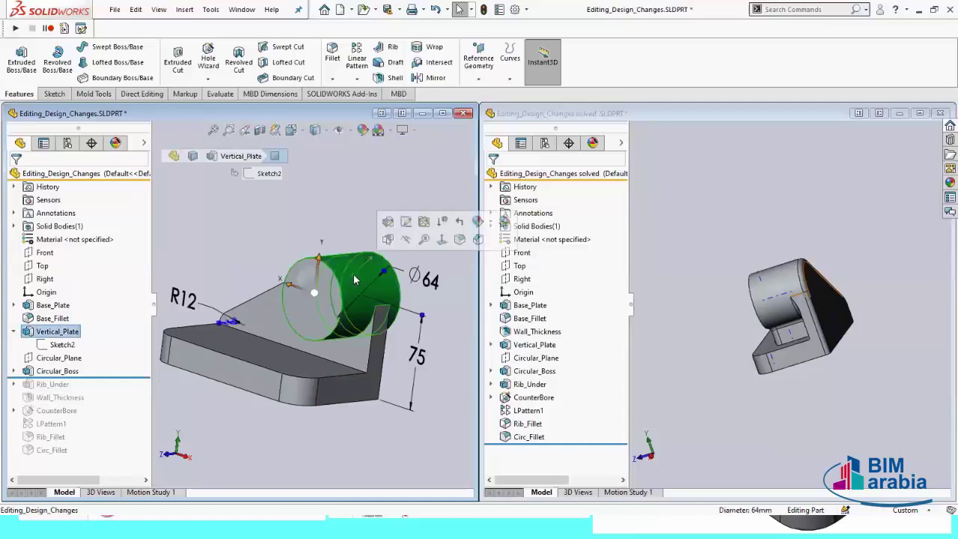
click(395, 409)
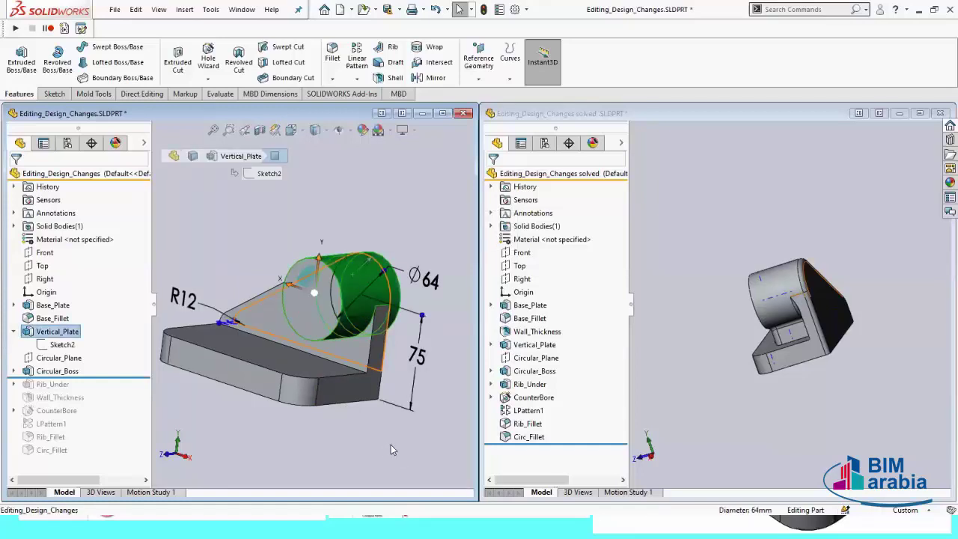
click(353, 433)
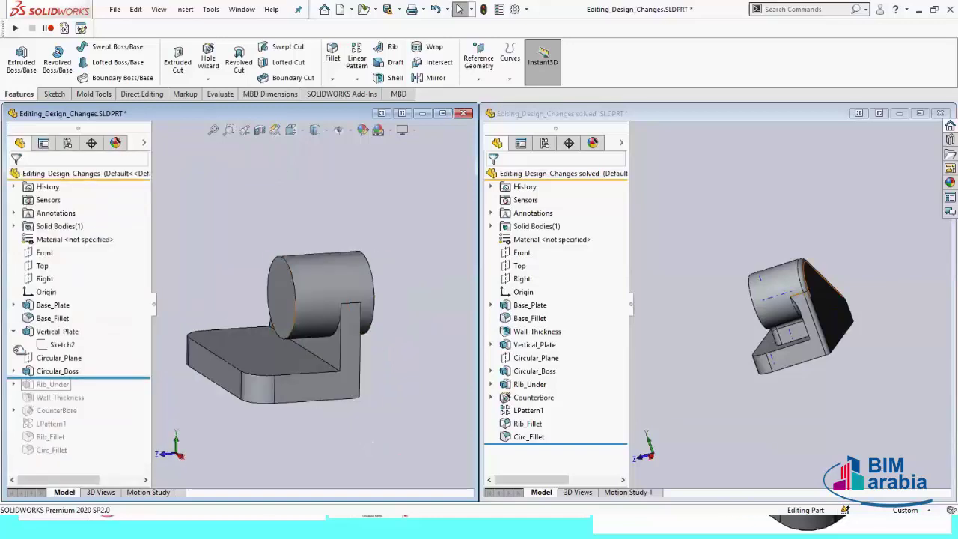
click(61, 344)
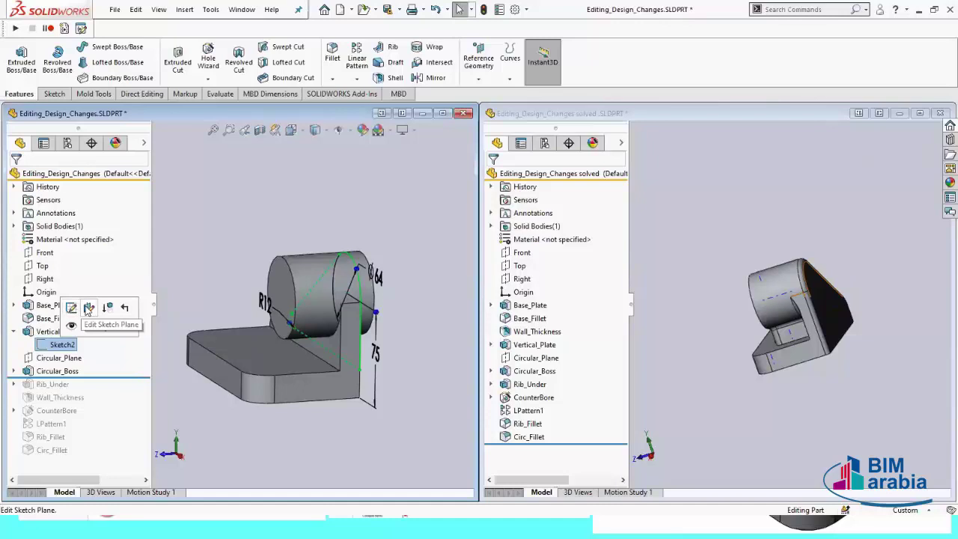
Review Sketch2's sketch plane settings while orbiting the rolled-back part, then reselect Sketch2.
click(88, 308)
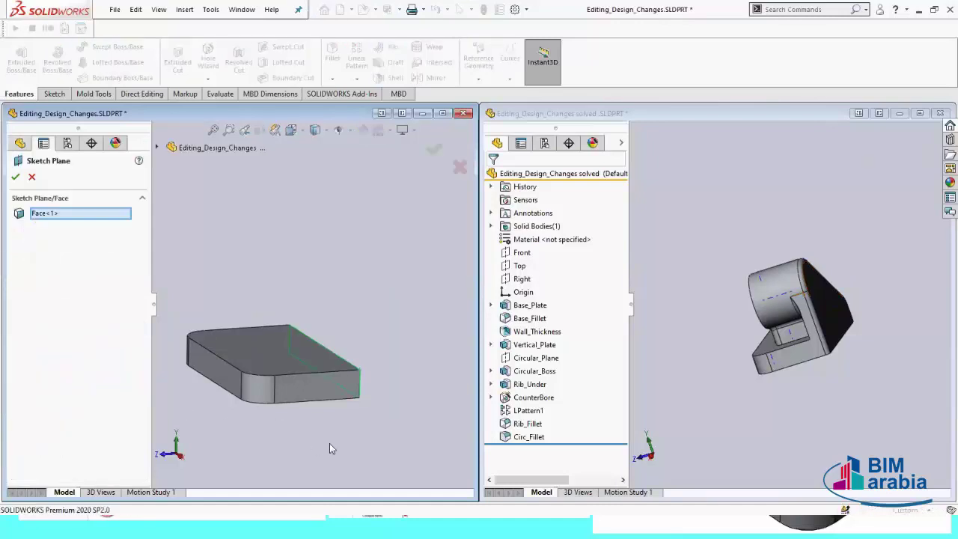
mouse_move(305, 419)
middle_down()
mouse_move(279, 410)
mouse_move(331, 426)
mouse_move(366, 413)
mouse_move(252, 406)
mouse_move(280, 410)
middle_up()
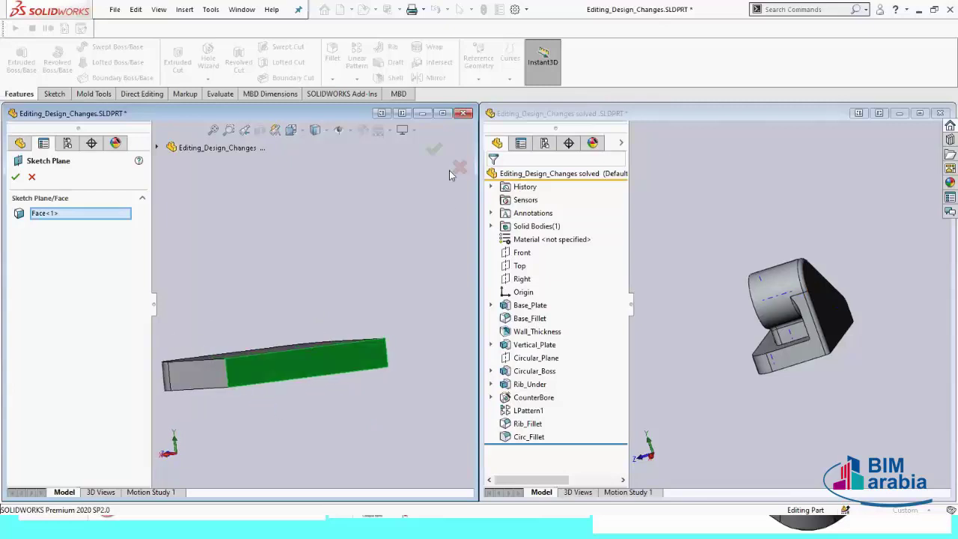
click(449, 170)
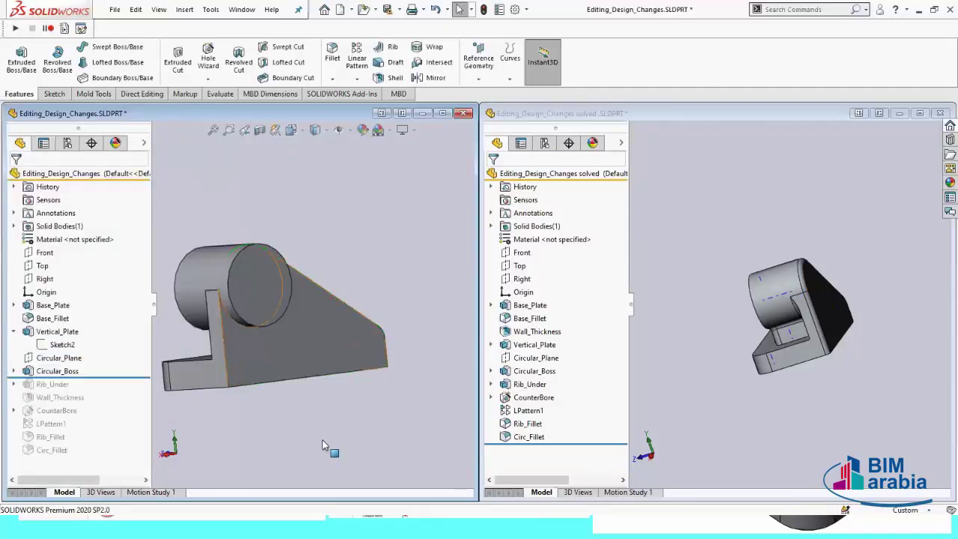
click(44, 344)
click(404, 417)
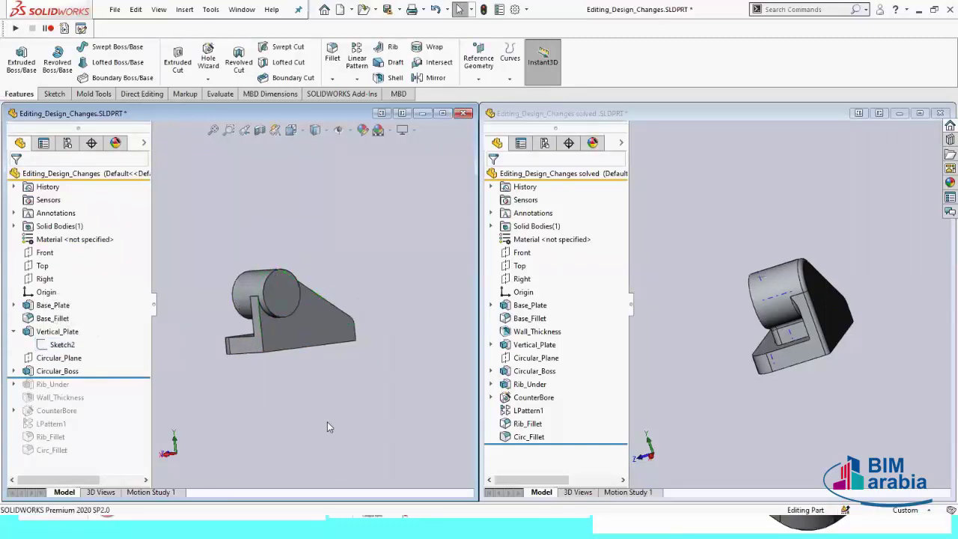
middle_drag(327, 422, 300, 366)
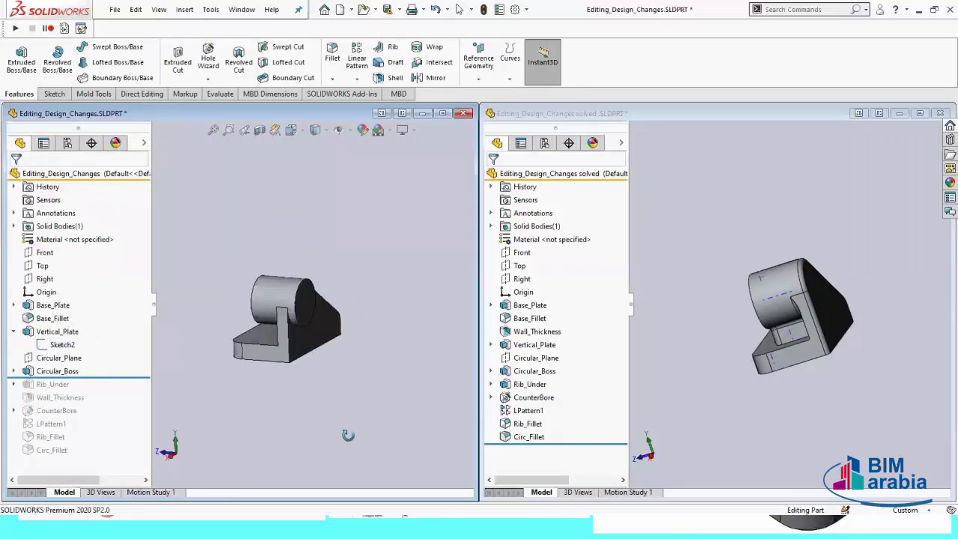
Display Vertical_Plate's dimensions on the model and inspect its Sketch2 profile from another angle.
click(13, 330)
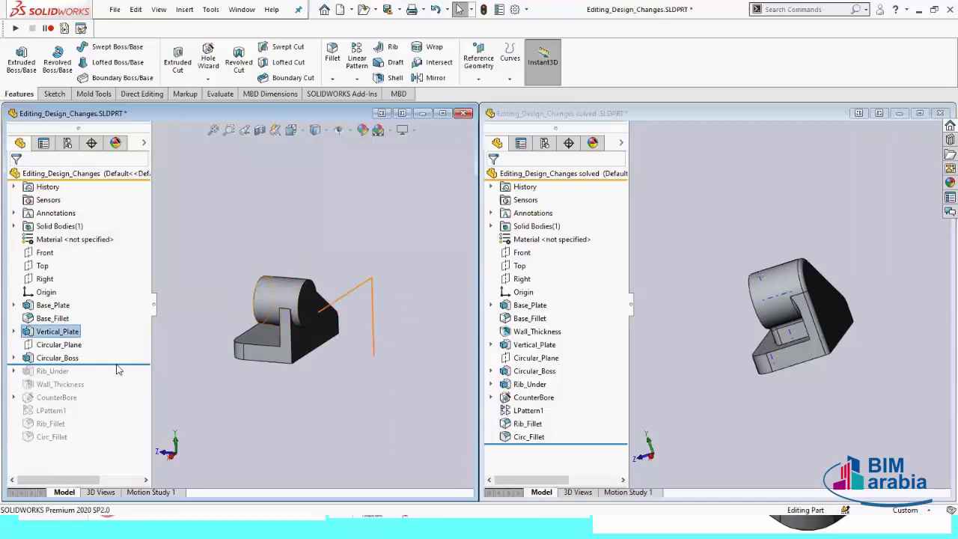
click(286, 285)
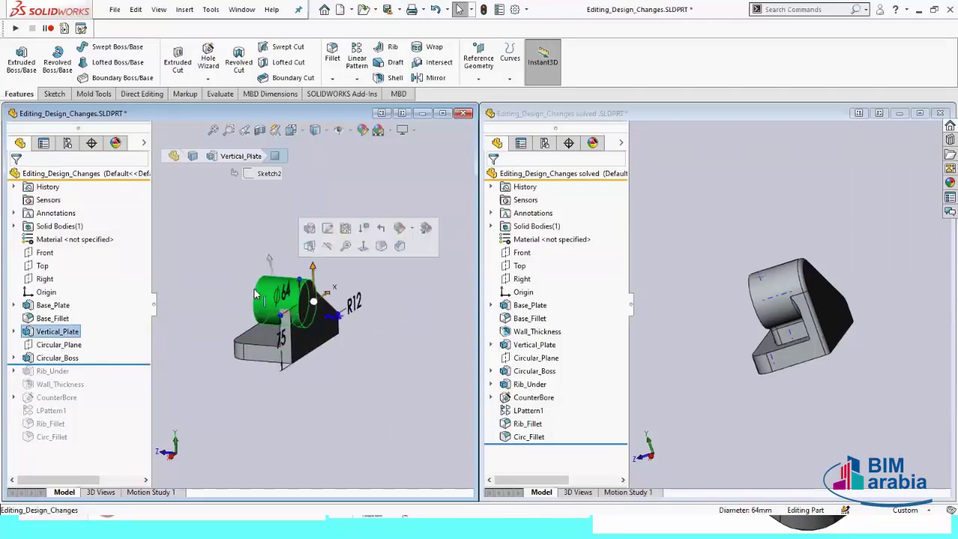
click(14, 331)
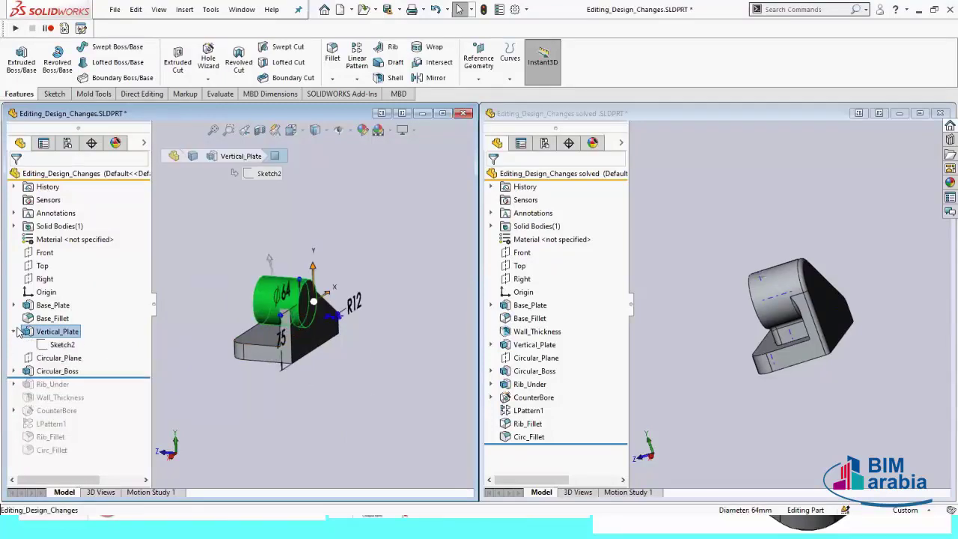
click(62, 344)
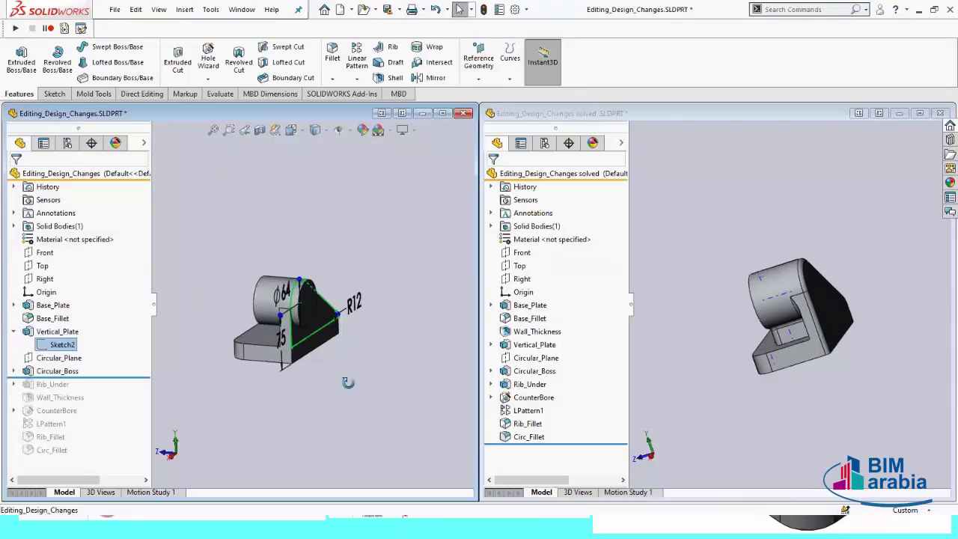
mouse_move(348, 383)
middle_down()
mouse_move(299, 364)
mouse_move(359, 393)
mouse_move(295, 394)
middle_up()
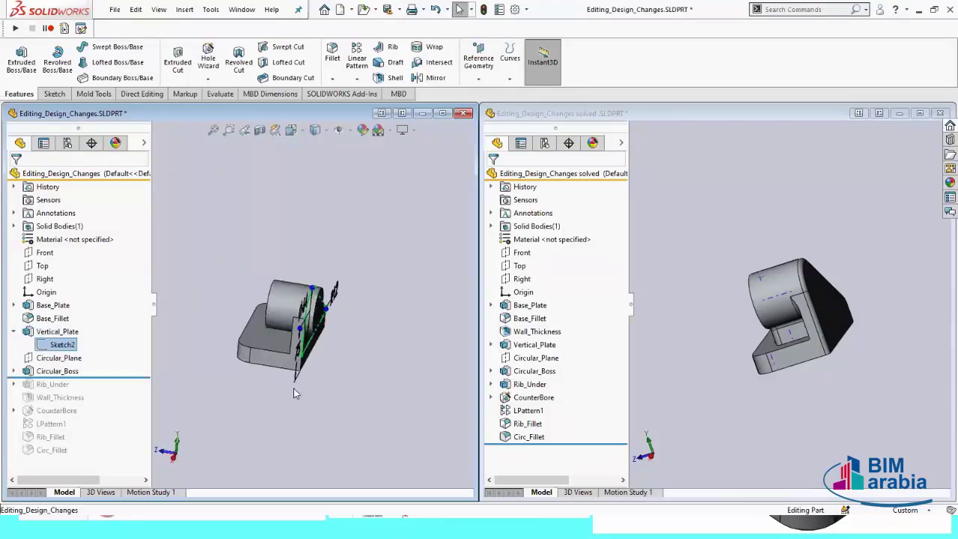
click(296, 394)
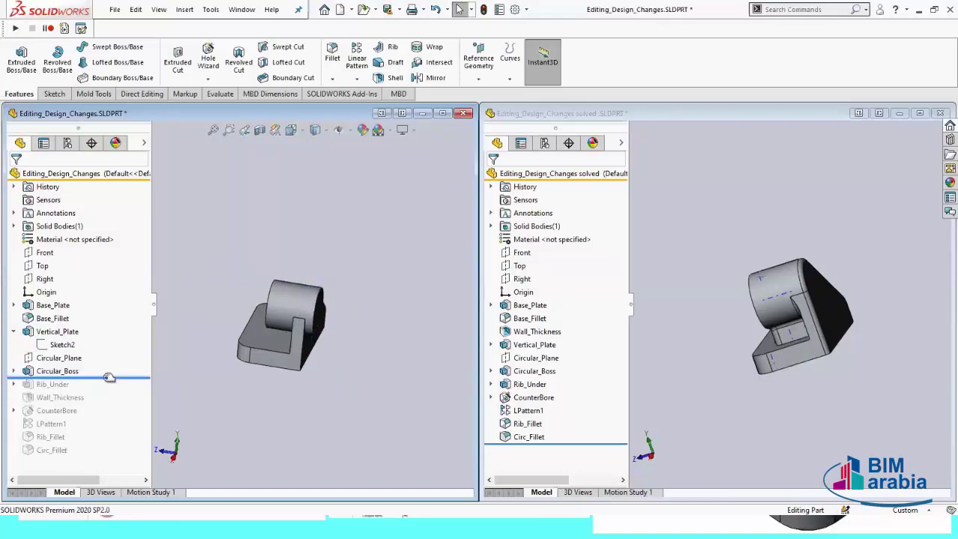
Roll the part forward past all features and inspect Circular_Boss's dimensions and sketch.
drag(108, 377, 86, 458)
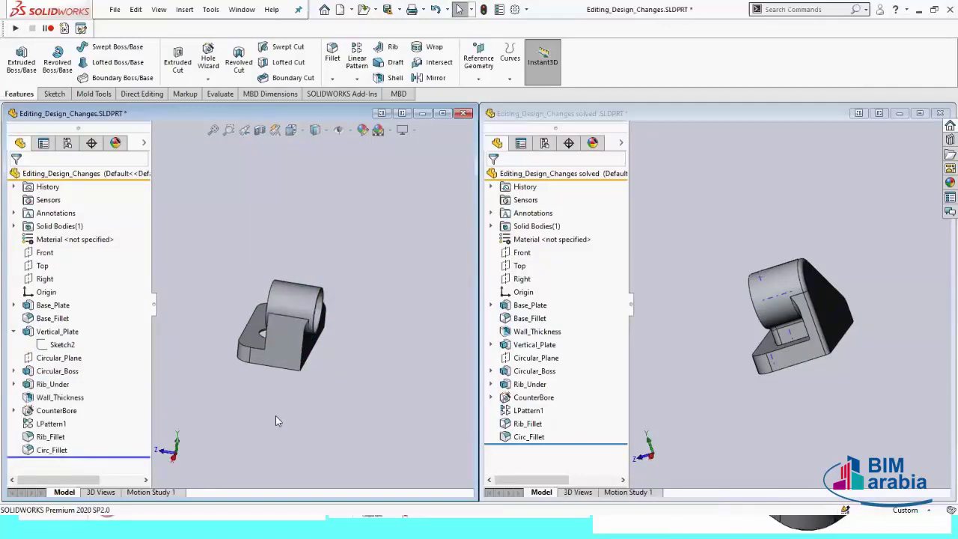
mouse_move(275, 416)
middle_down()
mouse_move(265, 381)
mouse_move(281, 397)
mouse_move(242, 344)
middle_up()
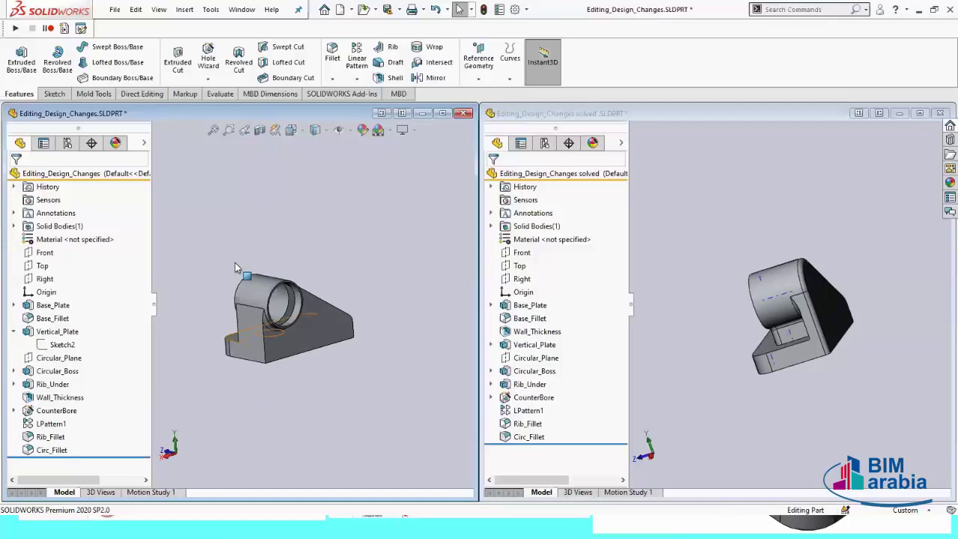
click(250, 286)
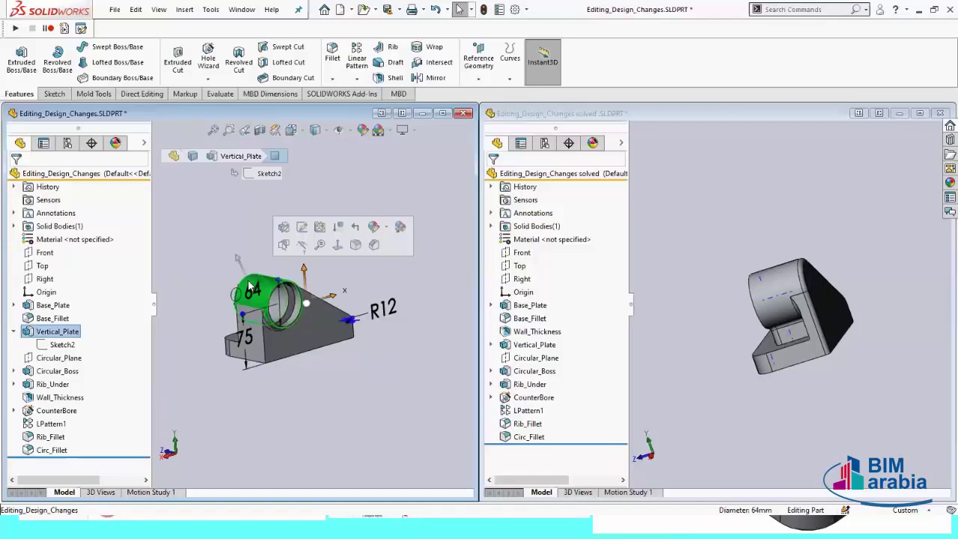
click(222, 237)
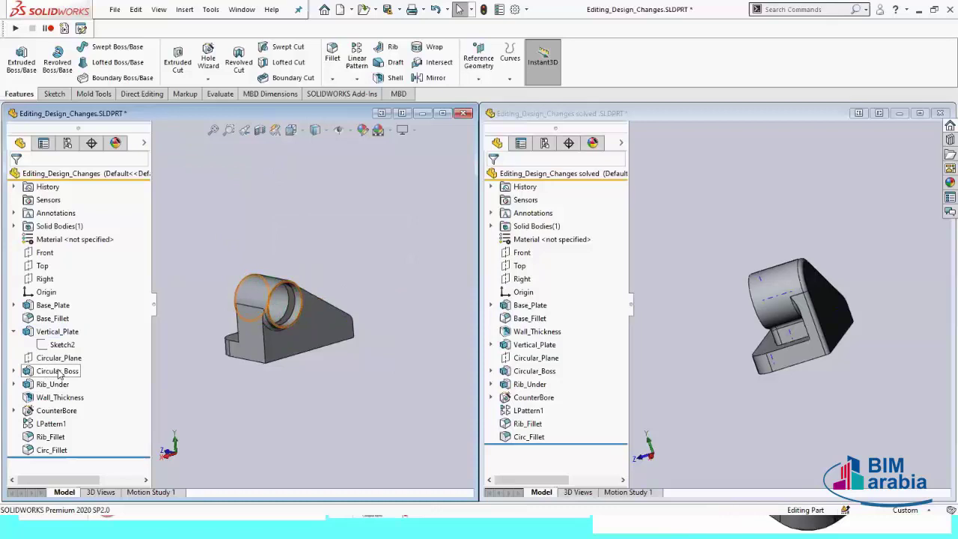
click(58, 371)
key(Escape)
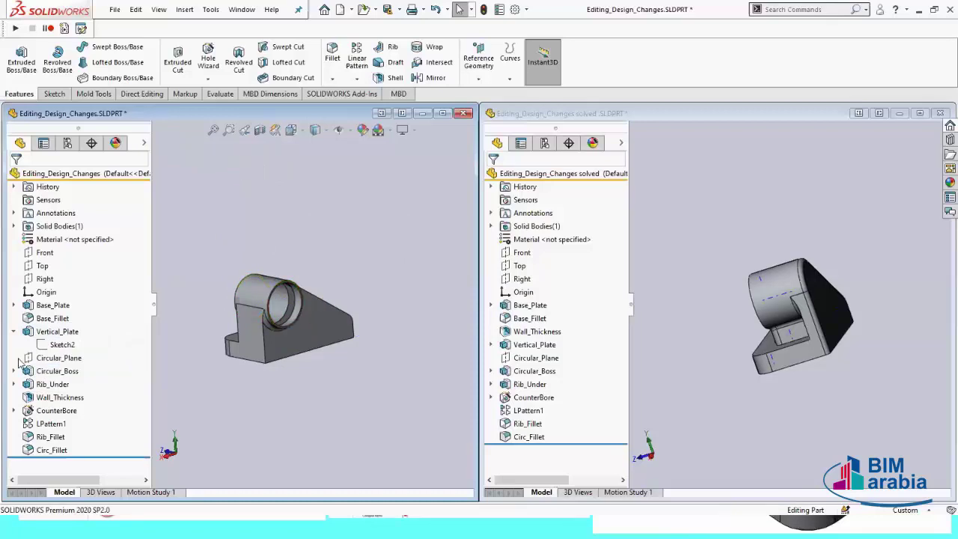
click(39, 372)
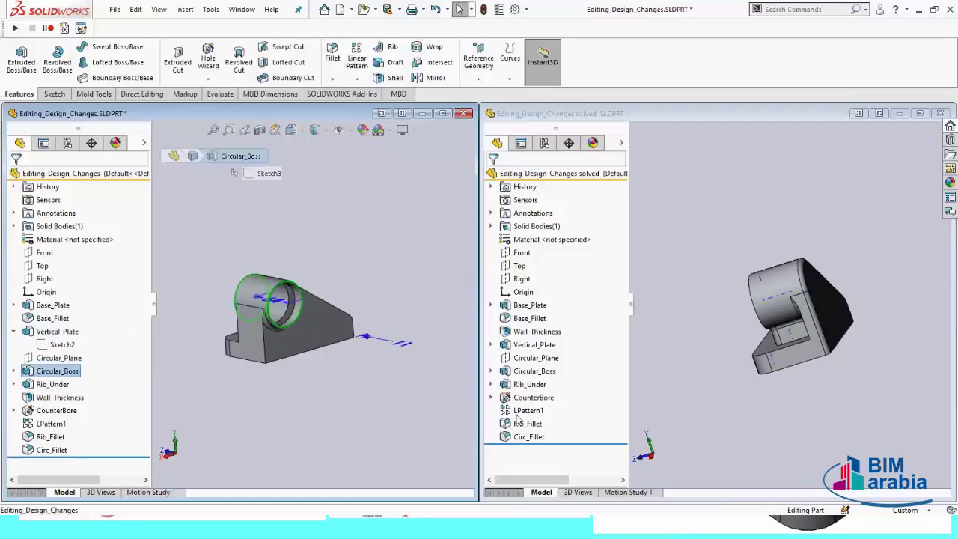
click(198, 398)
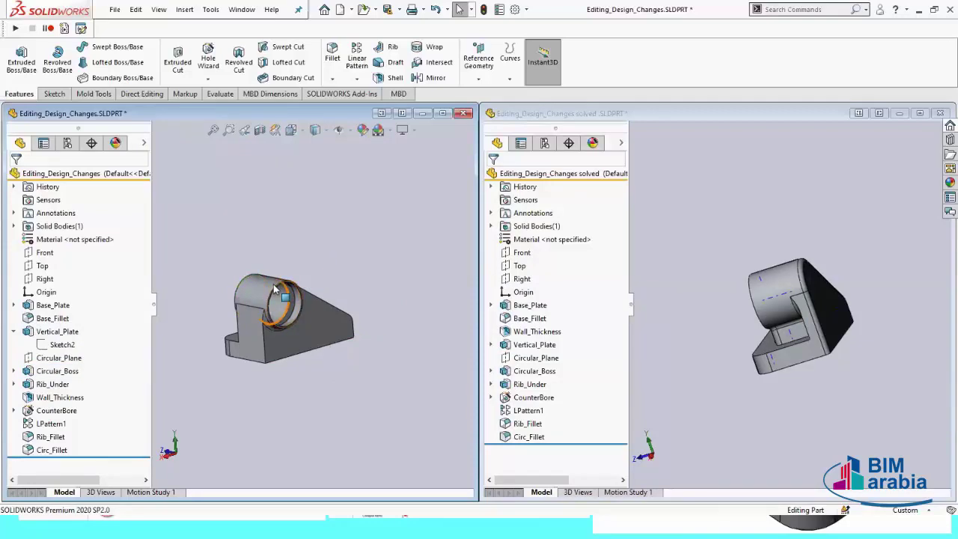
From the Top view, orbit to 3D, roll back after Circular_Boss, and select Sketch3.
key(ctrl+5)
mouse_move(345, 403)
middle_down()
mouse_move(277, 366)
mouse_move(278, 400)
middle_up()
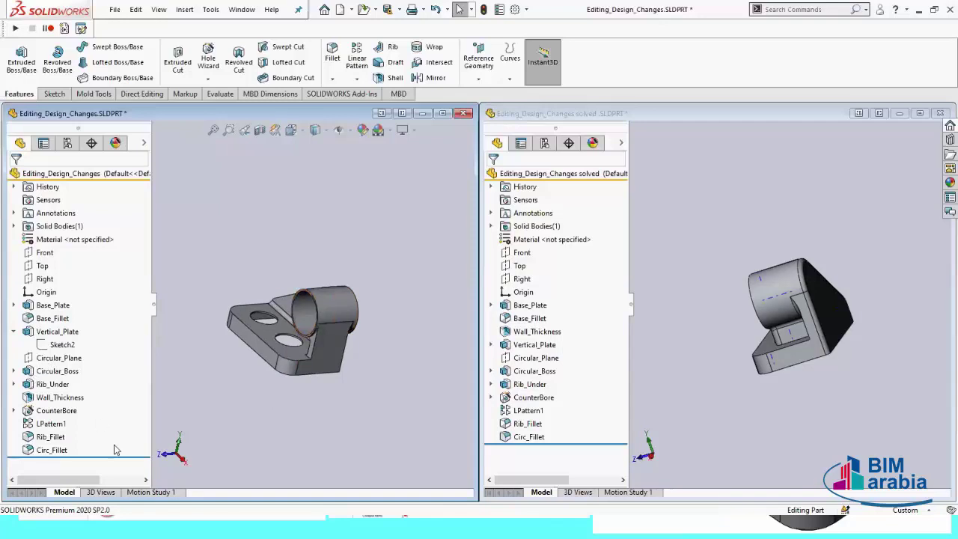
drag(127, 457, 68, 378)
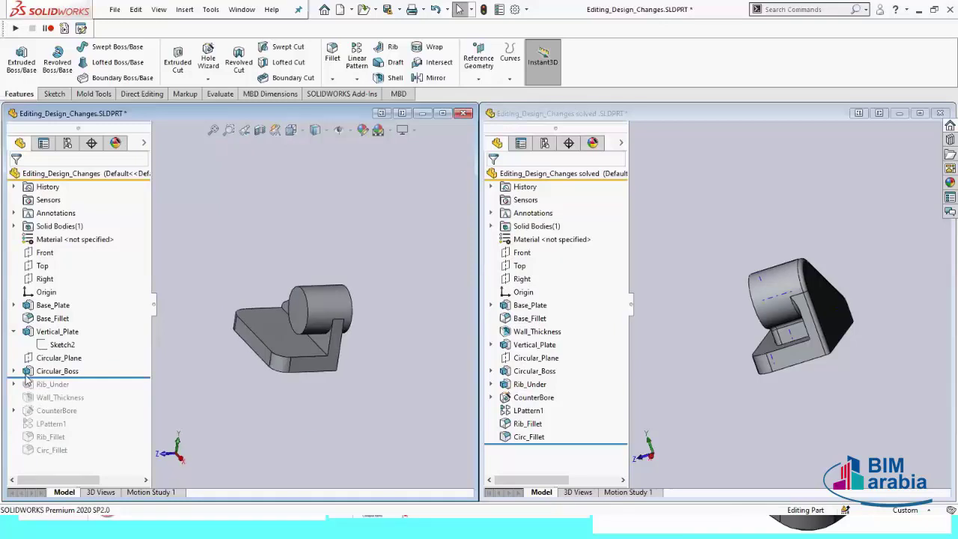
click(56, 384)
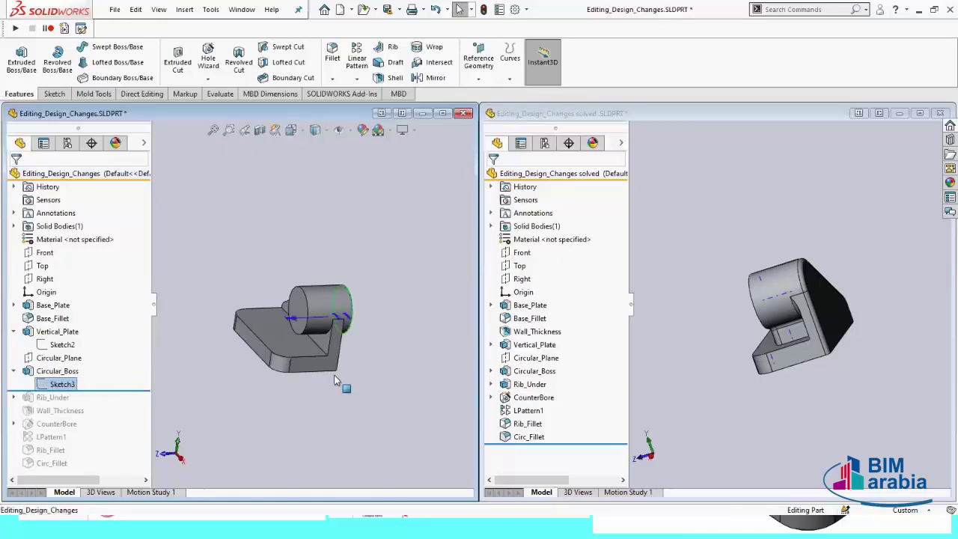
Move Sketch3's plane from Circular_Plane to the vertical plate's sloped face (Face<1>).
middle_drag(342, 384, 316, 342)
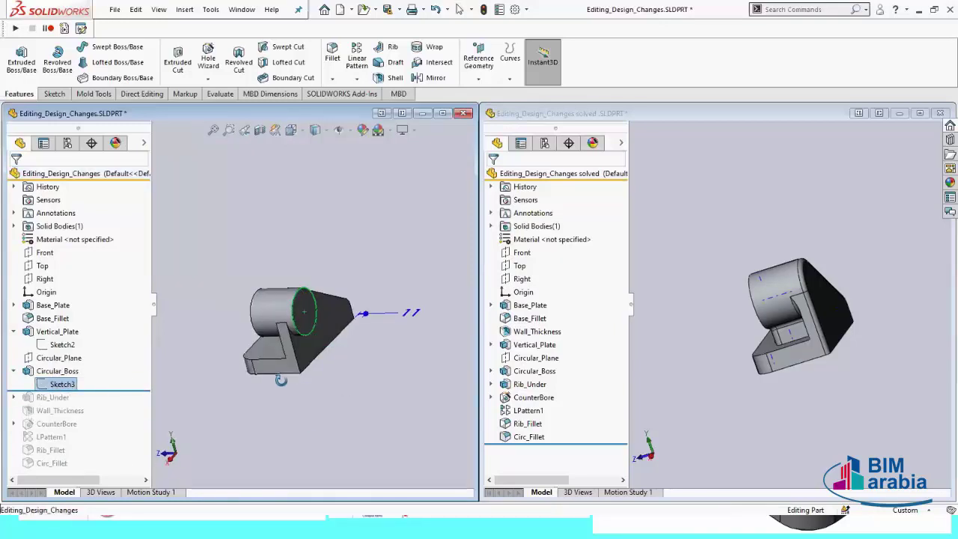
right_click(47, 387)
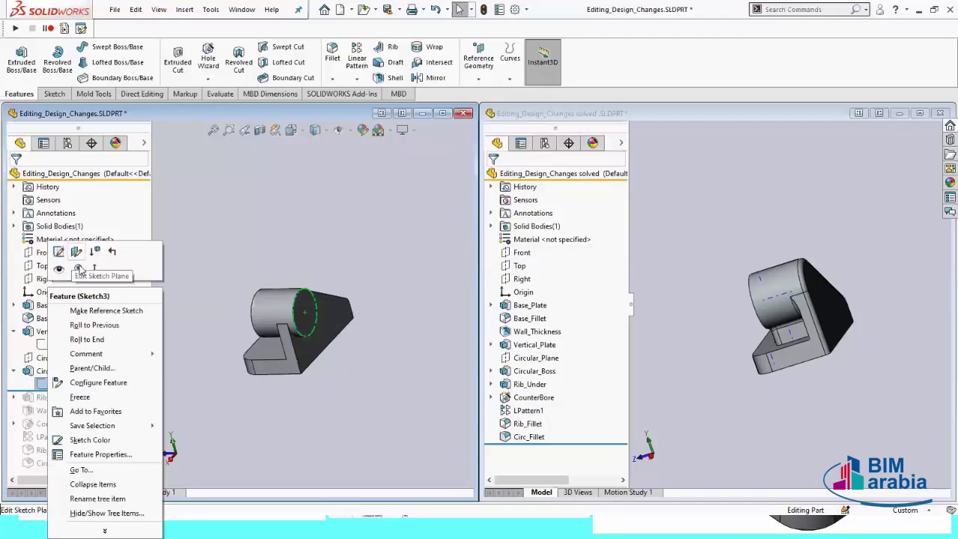
click(79, 257)
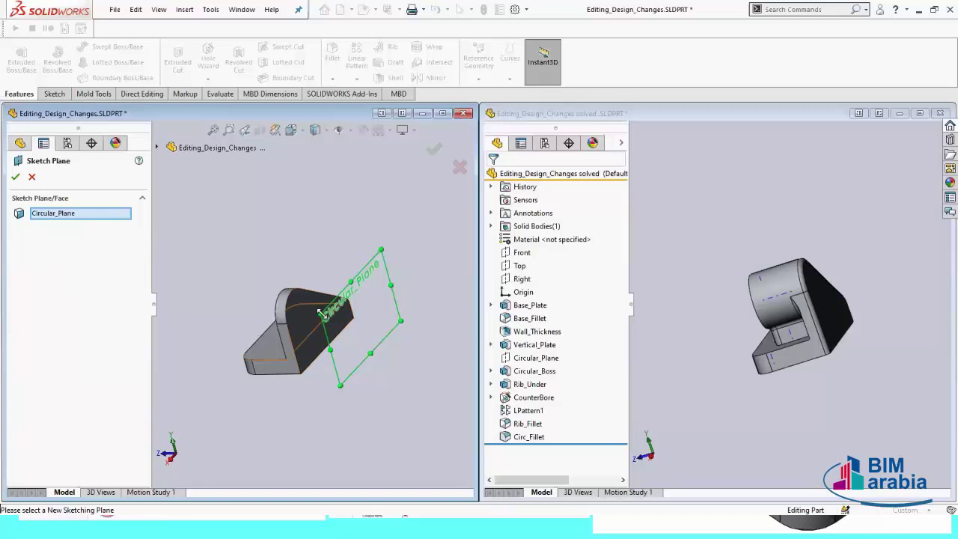
middle_drag(376, 389, 378, 379)
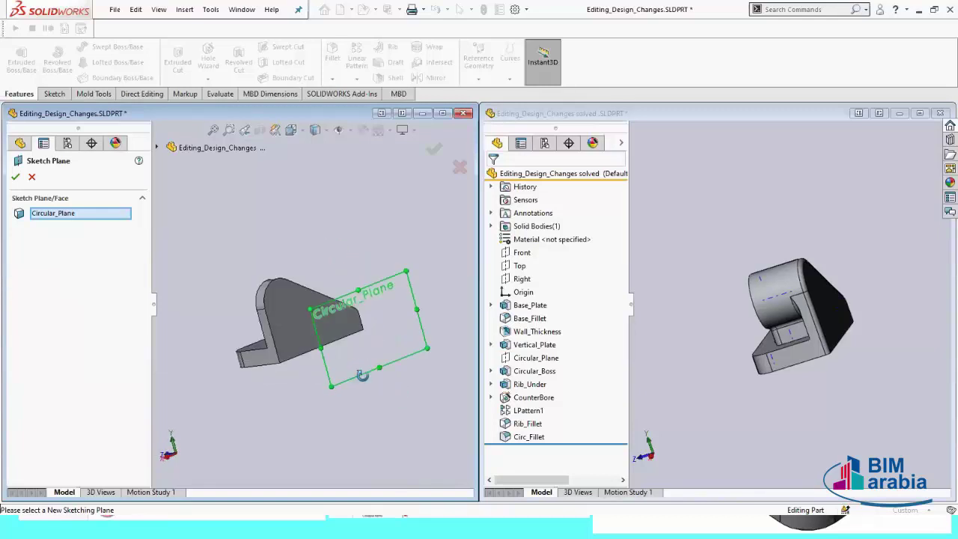
middle_drag(378, 379, 321, 380)
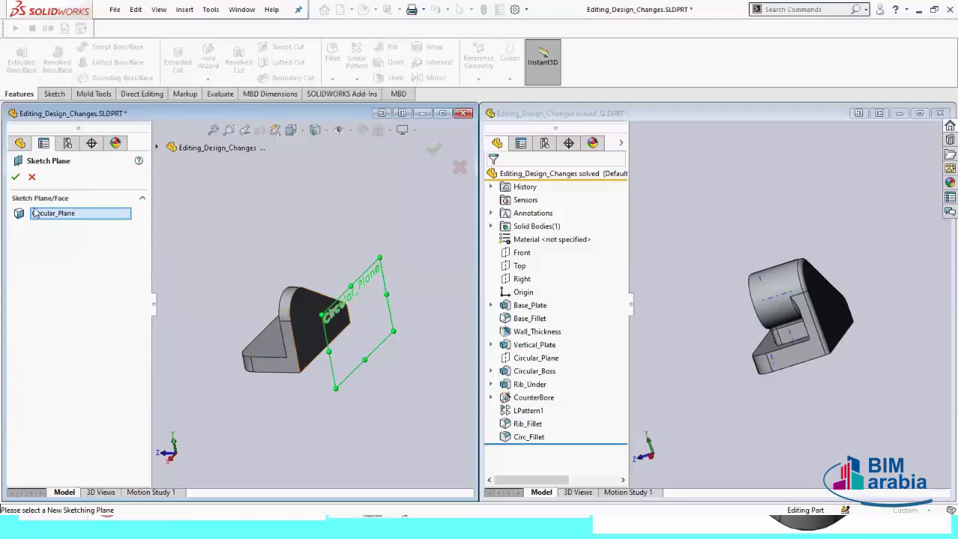
click(300, 316)
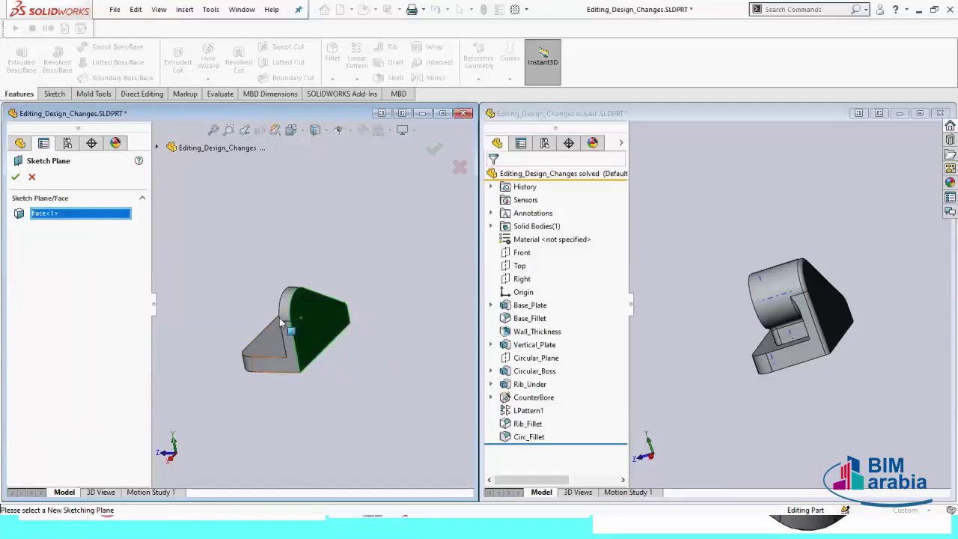
click(16, 177)
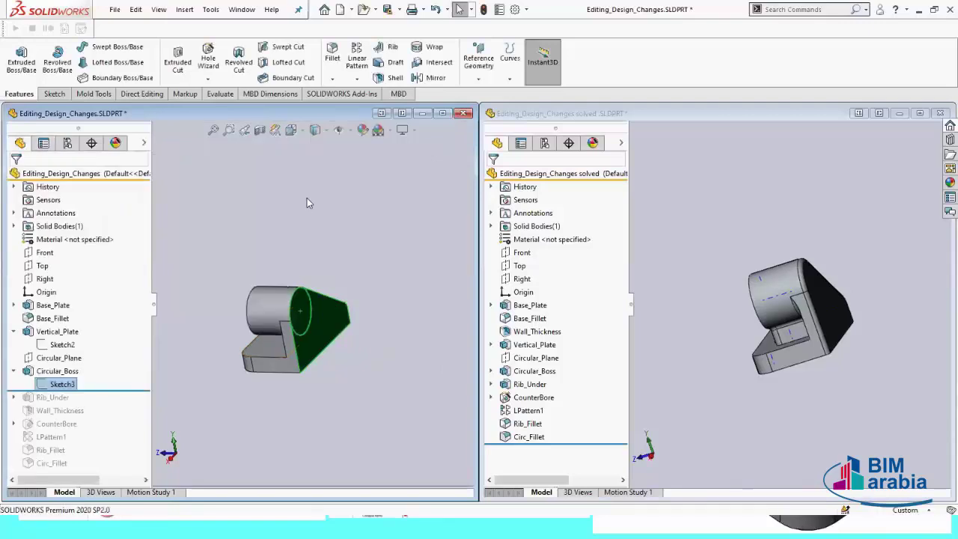
Orbit the working and solved parts to compare them, and collapse Circular_Boss and Vertical_Plate.
middle_drag(389, 347, 320, 286)
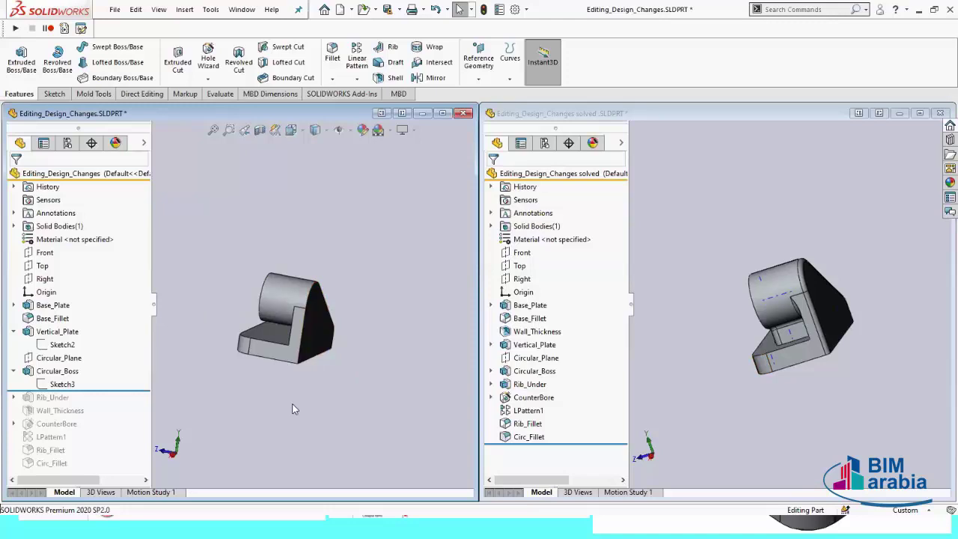
mouse_move(293, 409)
middle_down()
mouse_move(331, 417)
mouse_move(292, 416)
mouse_move(285, 387)
mouse_move(317, 397)
mouse_move(325, 415)
mouse_move(373, 417)
middle_up()
mouse_move(815, 381)
middle_down()
mouse_move(851, 378)
mouse_move(816, 381)
middle_up()
click(386, 330)
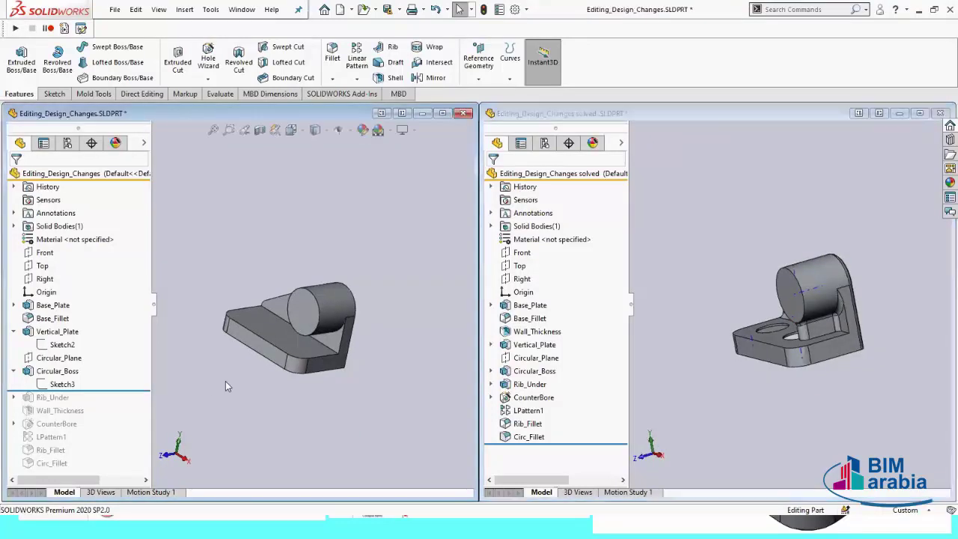
mouse_move(228, 385)
middle_down()
mouse_move(374, 391)
mouse_move(211, 419)
middle_up()
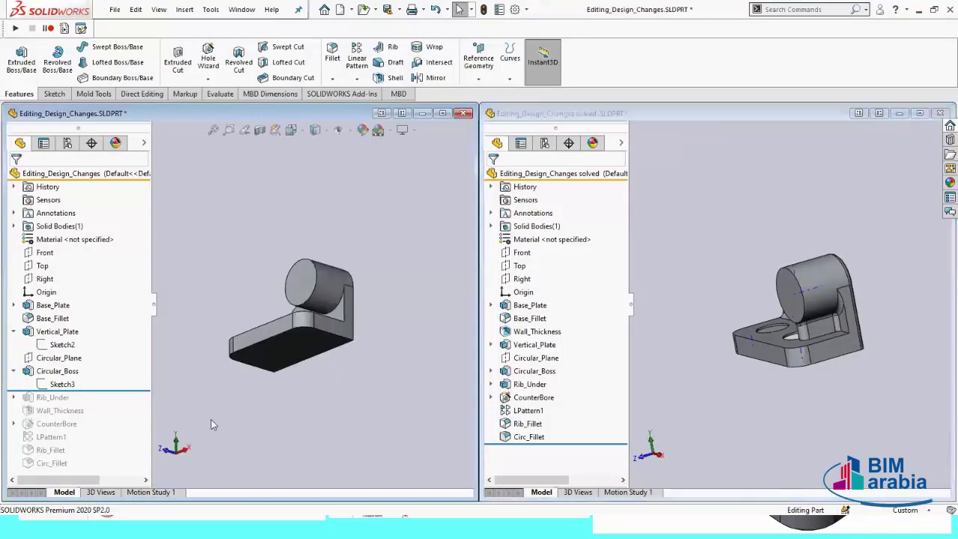
click(14, 371)
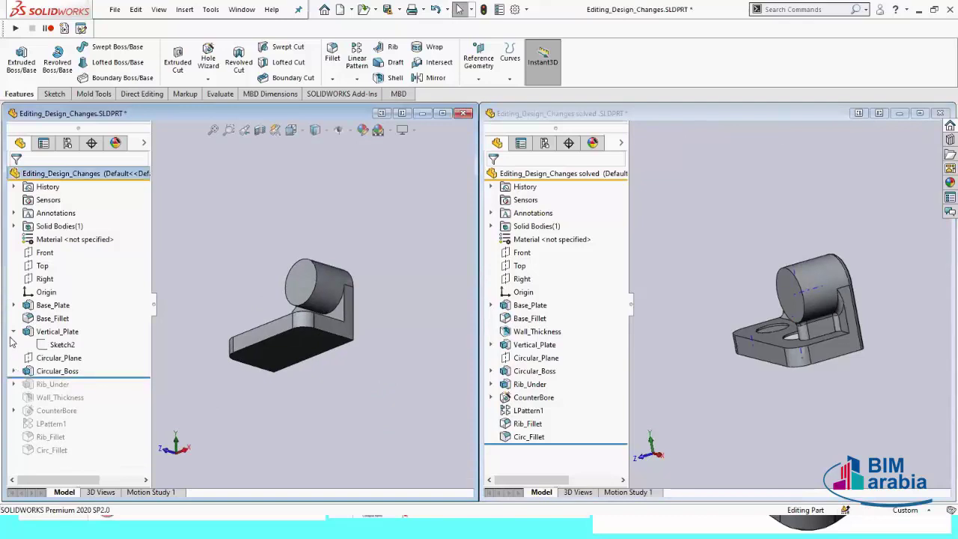
click(13, 331)
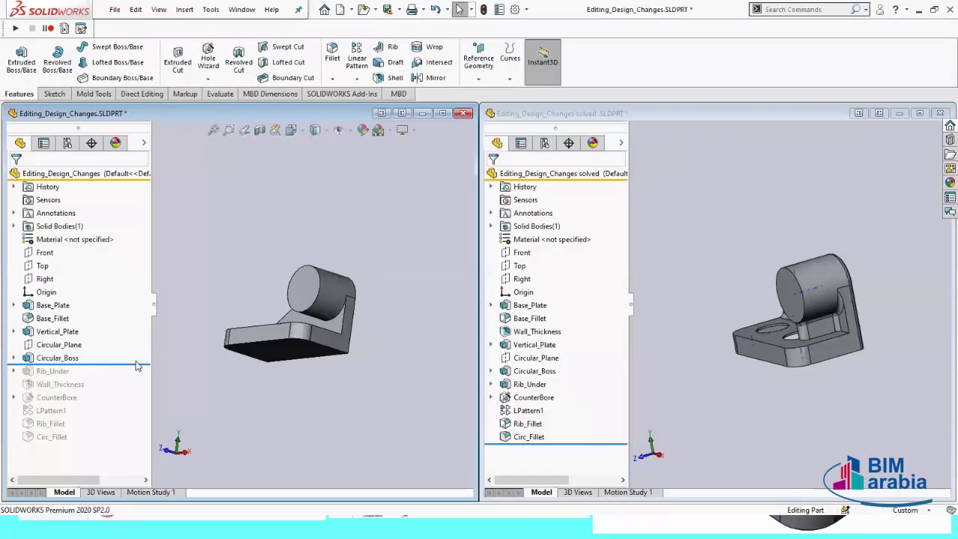
Roll the repaired part forward to include Rib_Under and compare its rib with the solved part.
drag(129, 364, 128, 376)
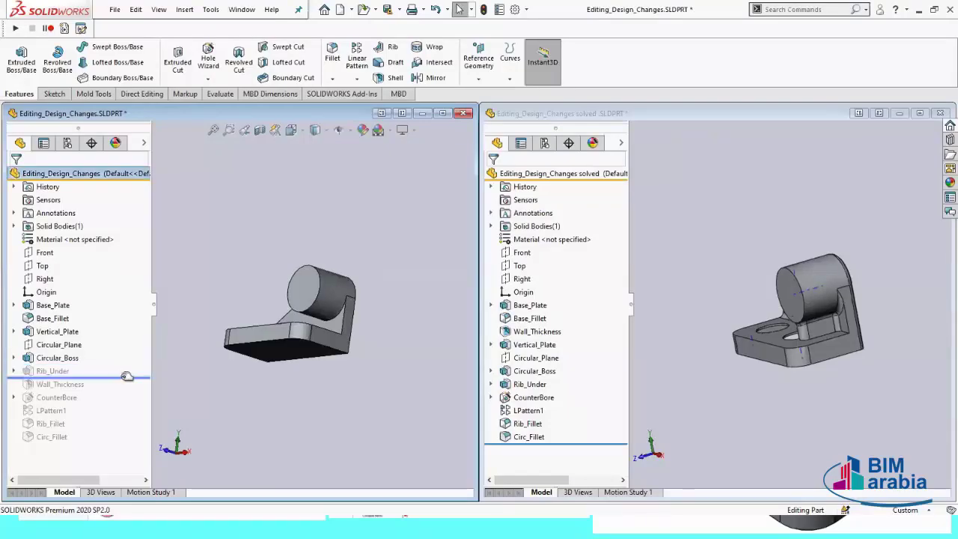
middle_drag(323, 406, 211, 428)
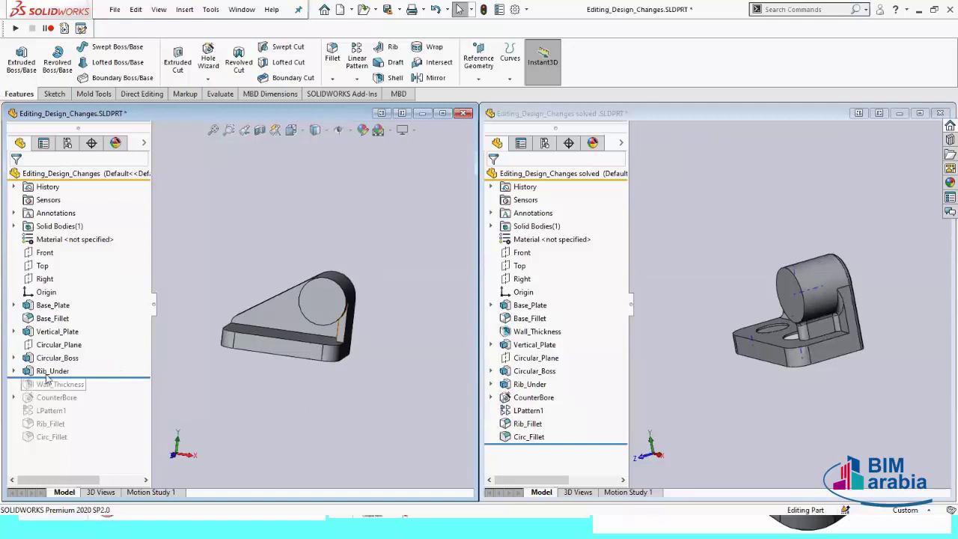
mouse_move(328, 380)
middle_down()
mouse_move(304, 358)
mouse_move(324, 374)
middle_up()
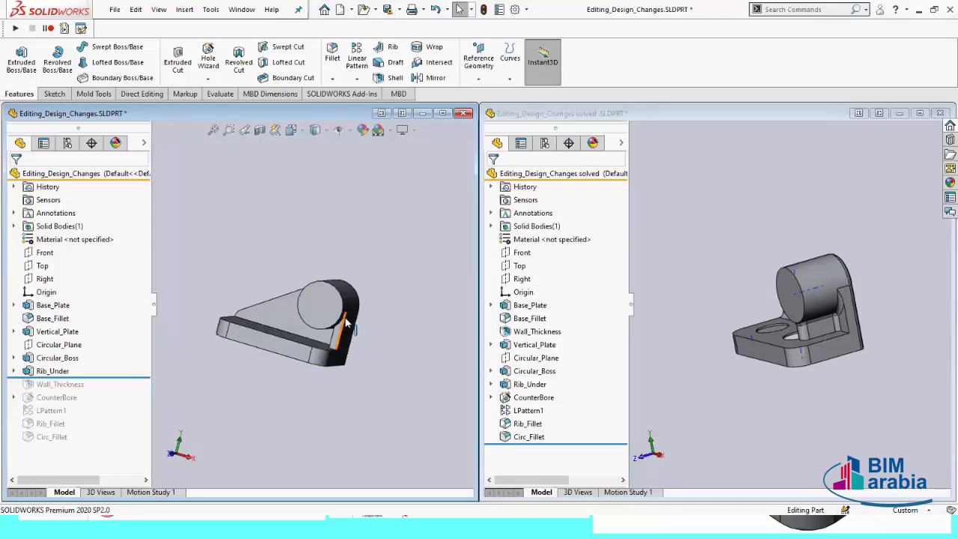
scroll(333, 348, down, 3)
scroll(224, 322, up, 3)
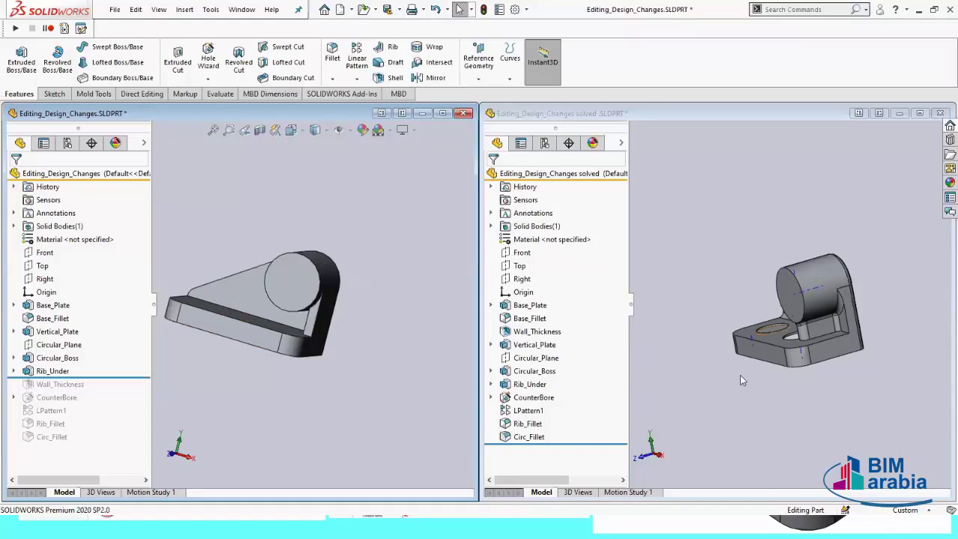
click(844, 382)
mouse_move(844, 382)
middle_down()
mouse_move(696, 405)
mouse_move(808, 279)
middle_up()
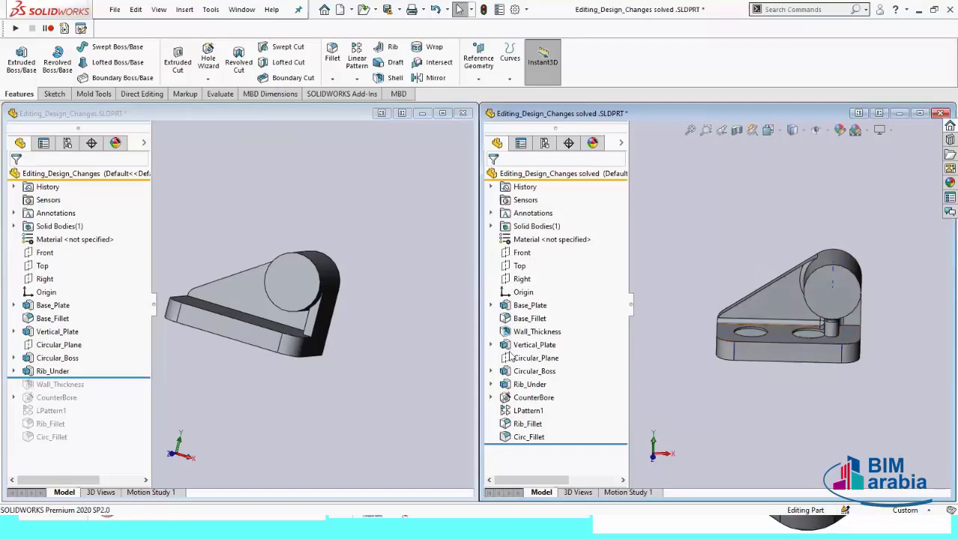
Edit the solved part's Rib_Under Sketch4 and zoom in on its R8, 2 and 16 slot dimensions.
click(491, 384)
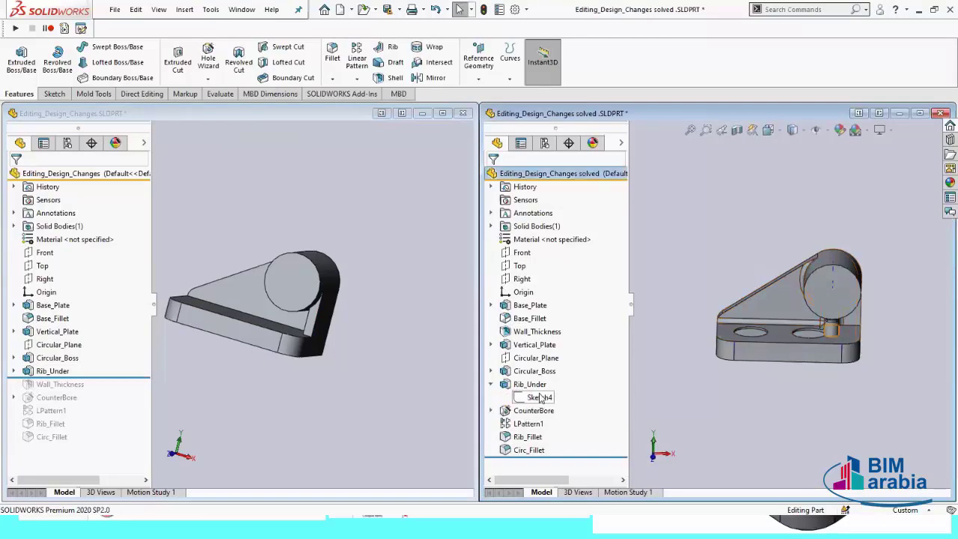
click(540, 398)
middle_drag(799, 416, 599, 434)
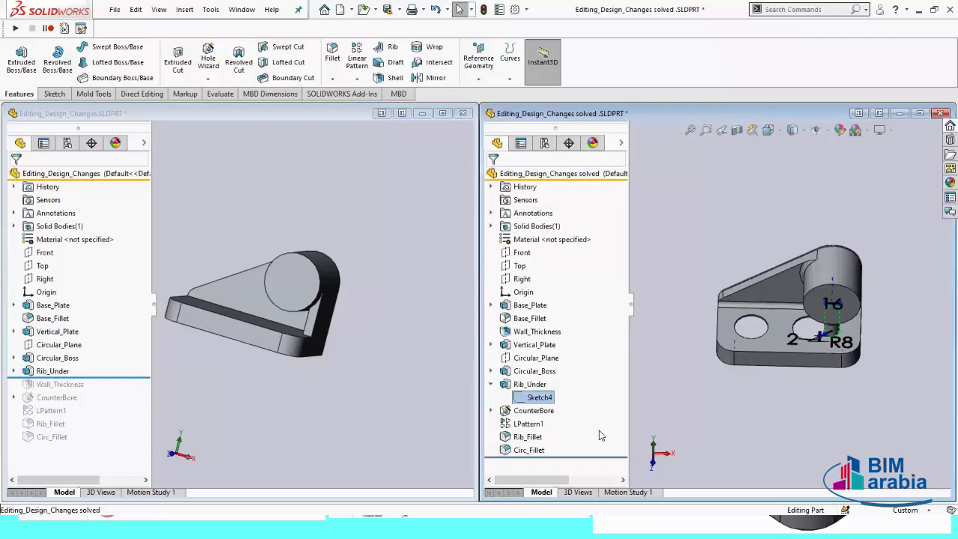
click(528, 400)
click(541, 364)
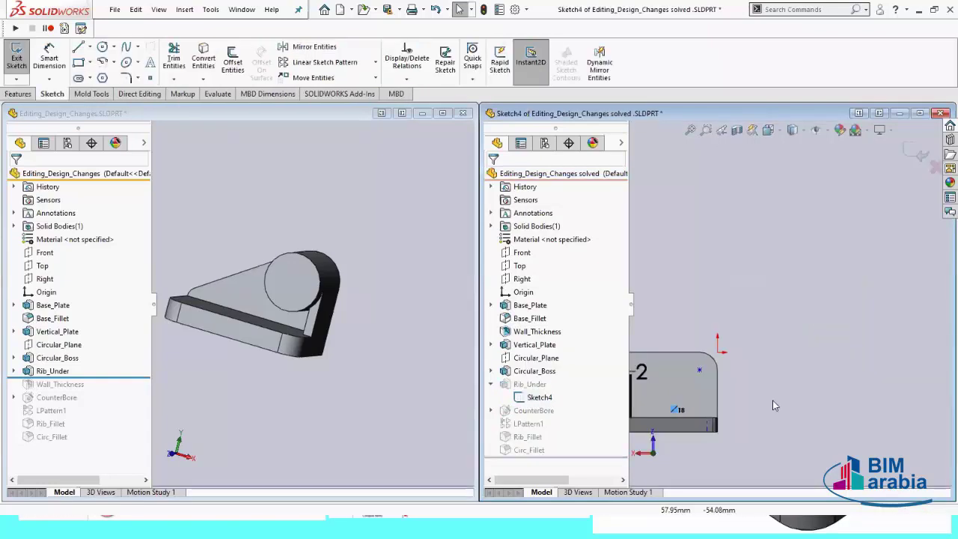
scroll(758, 391, up, 3)
scroll(746, 427, down, 3)
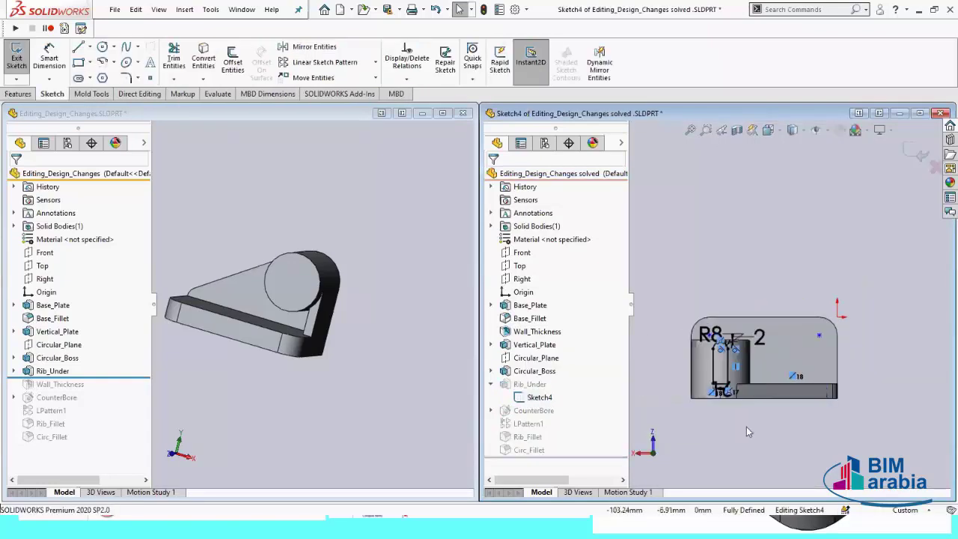
scroll(719, 337, down, 3)
scroll(679, 266, down, 2)
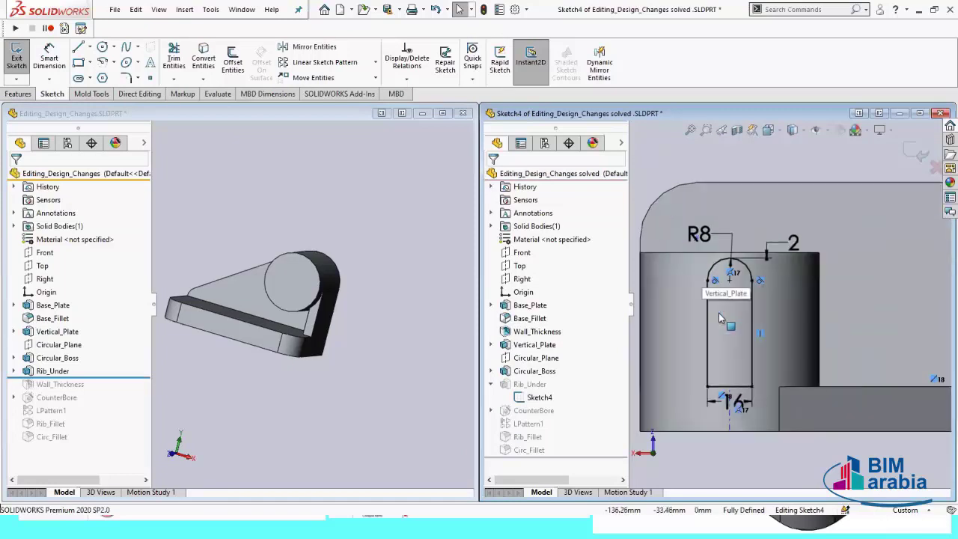
click(12, 371)
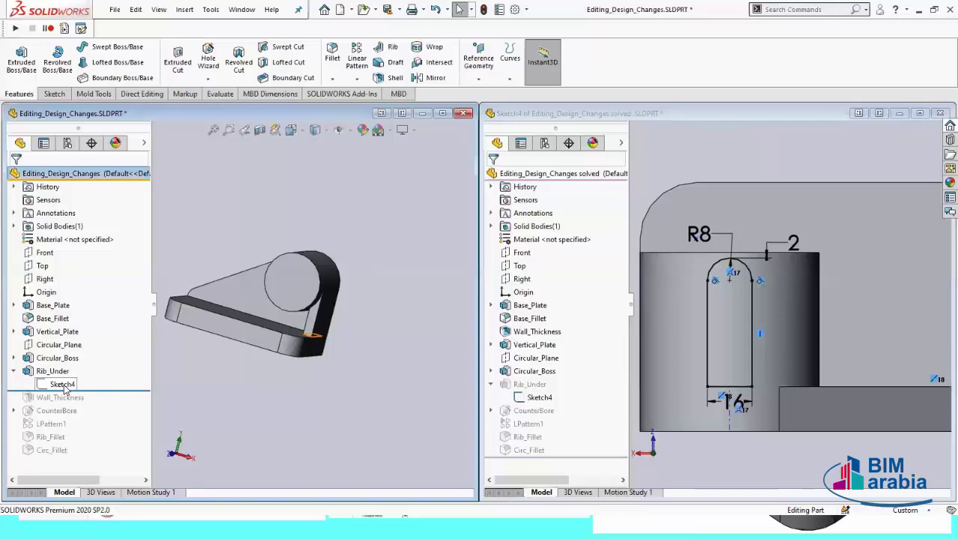
Edit the repaired part's Rib_Under Sketch4 face-on, showing its 10 and 34 dimensions.
click(62, 384)
middle_drag(412, 407, 294, 432)
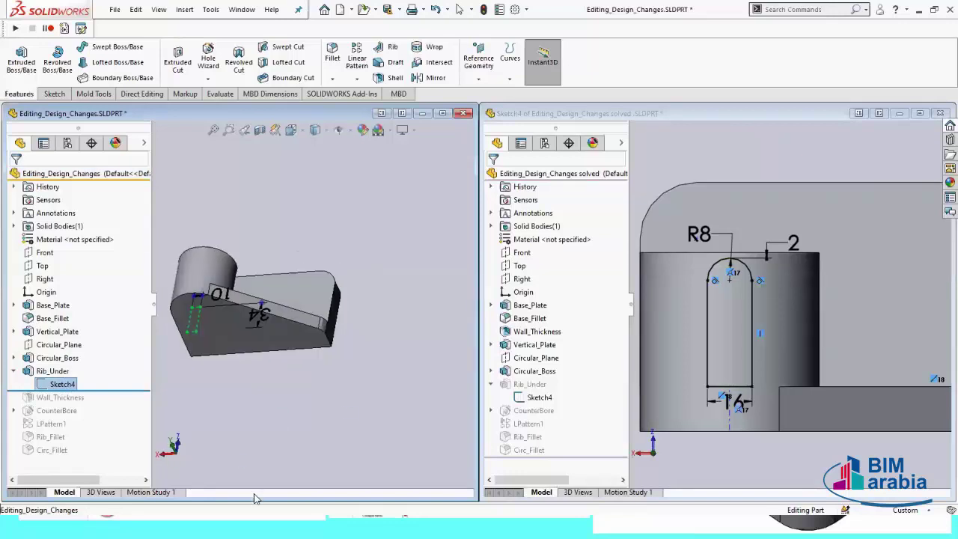
key(ctrl+8)
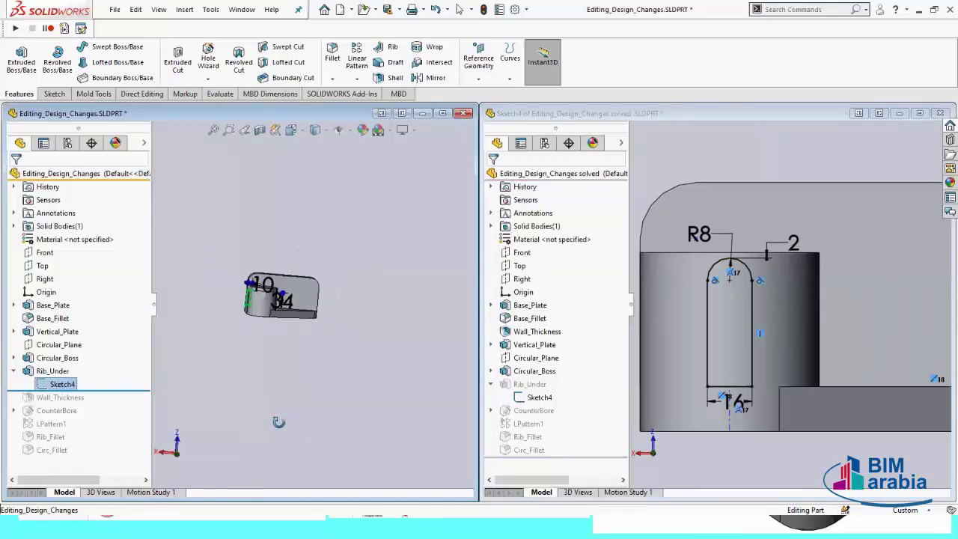
click(49, 383)
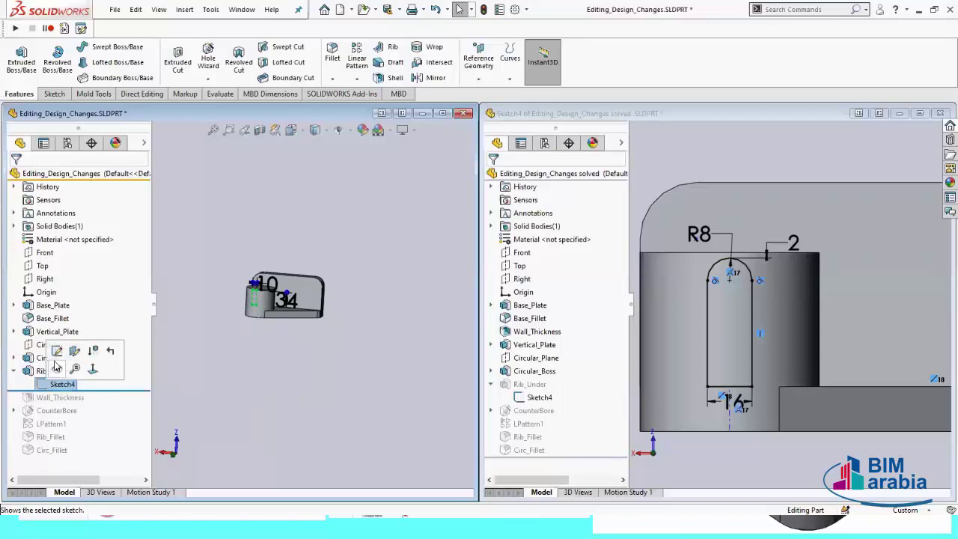
click(55, 349)
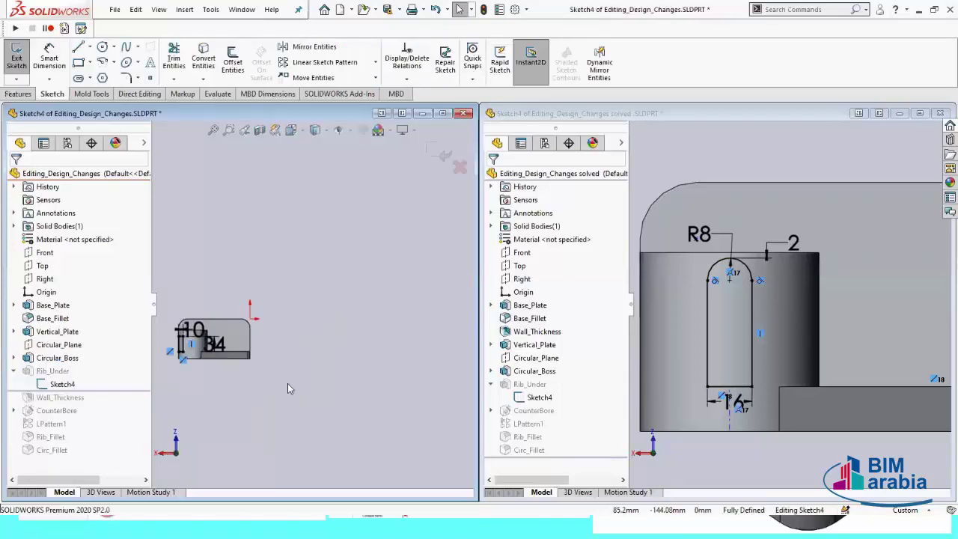
key(space)
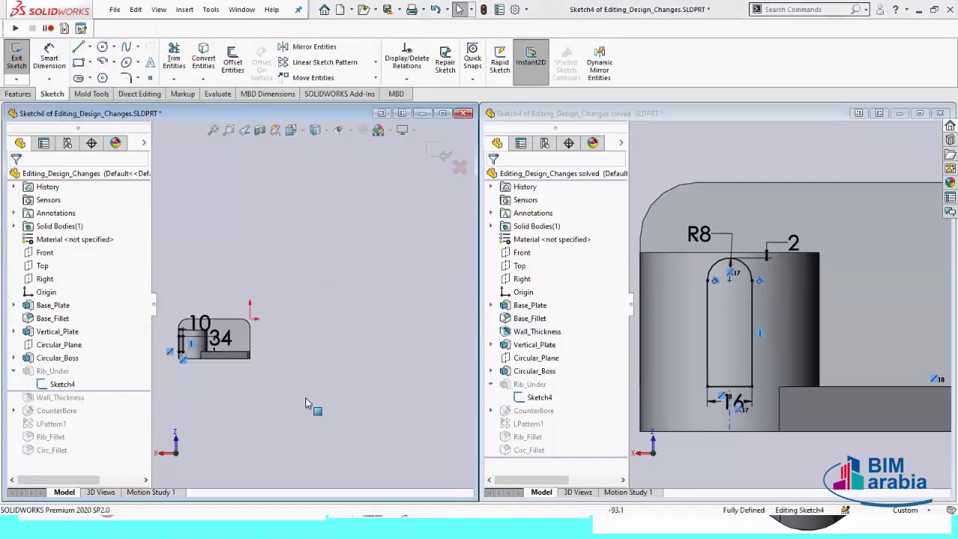
scroll(284, 389, down, 5)
scroll(267, 392, up, 1)
scroll(288, 407, up, 2)
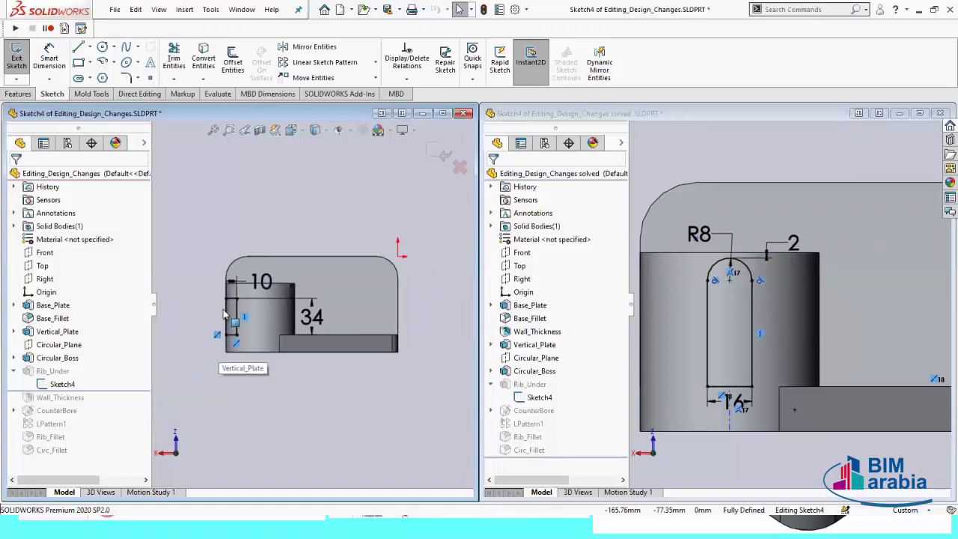
scroll(232, 322, down, 5)
scroll(239, 313, up, 1)
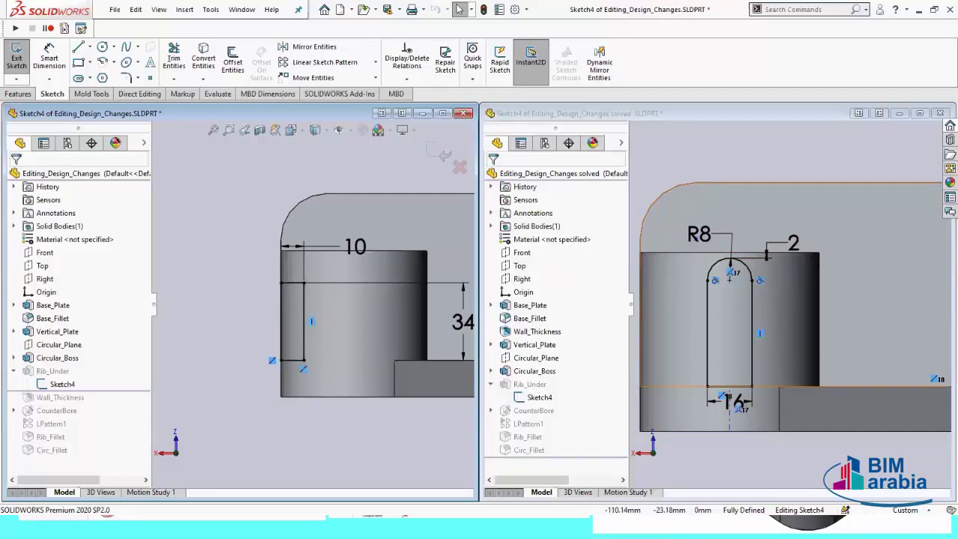
click(691, 437)
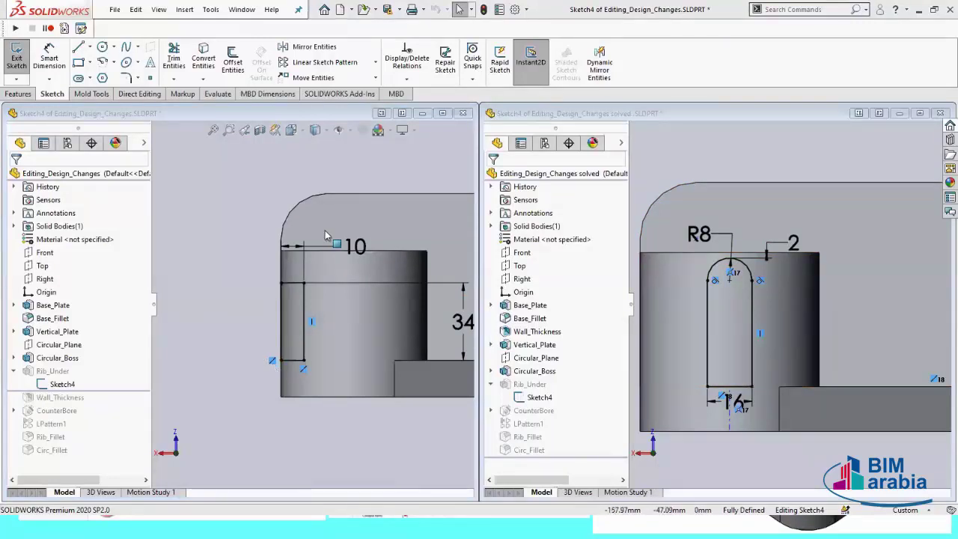
Delete Sketch4's Collinear9 relation after reviewing Collinear8 and the left line's relations.
click(407, 58)
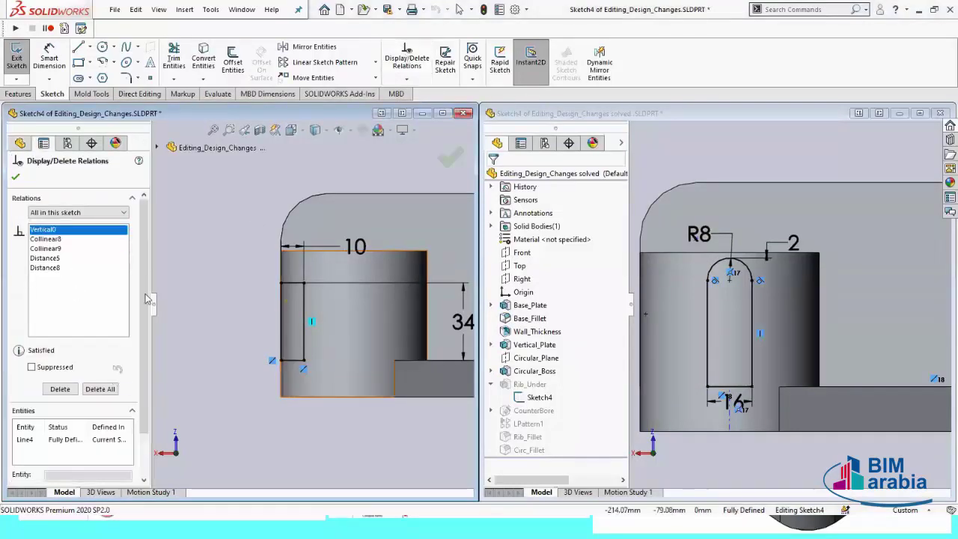
click(54, 239)
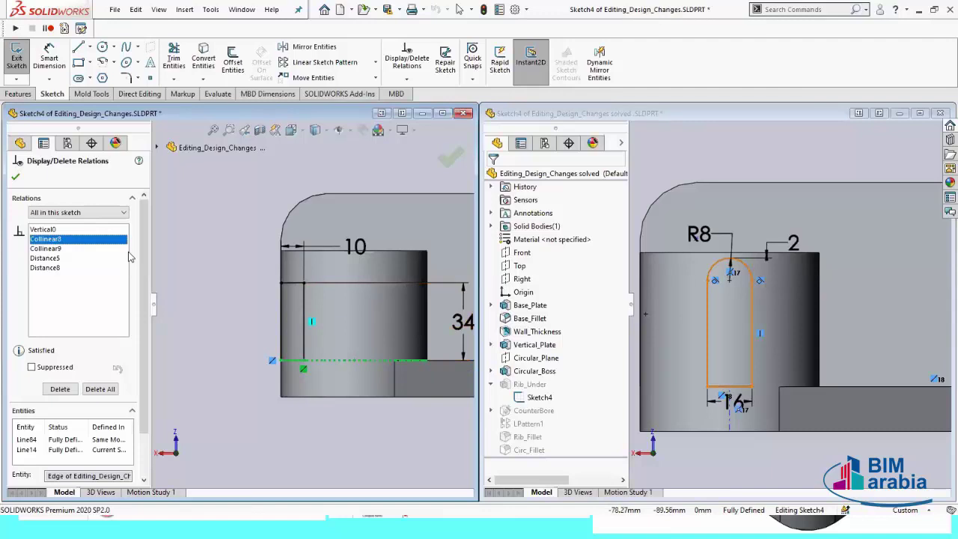
click(45, 248)
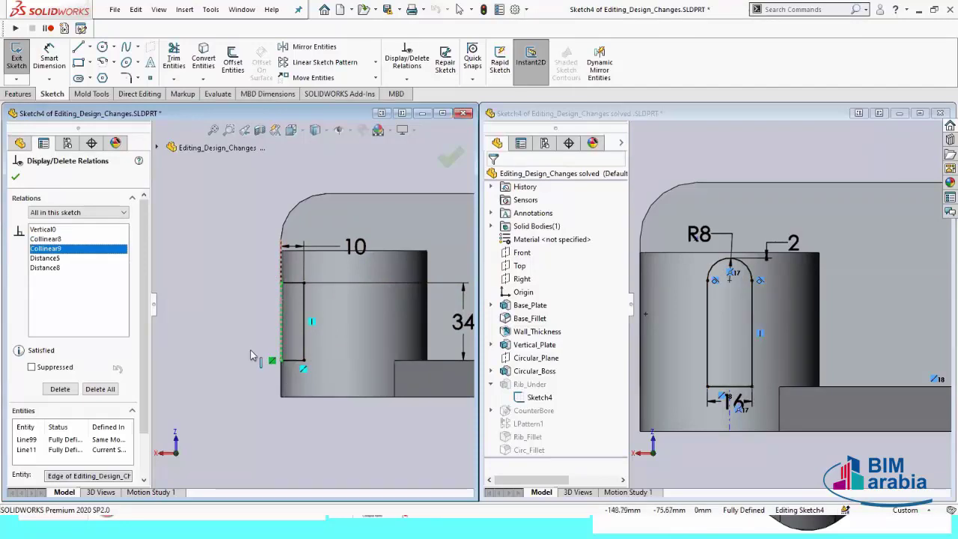
click(43, 392)
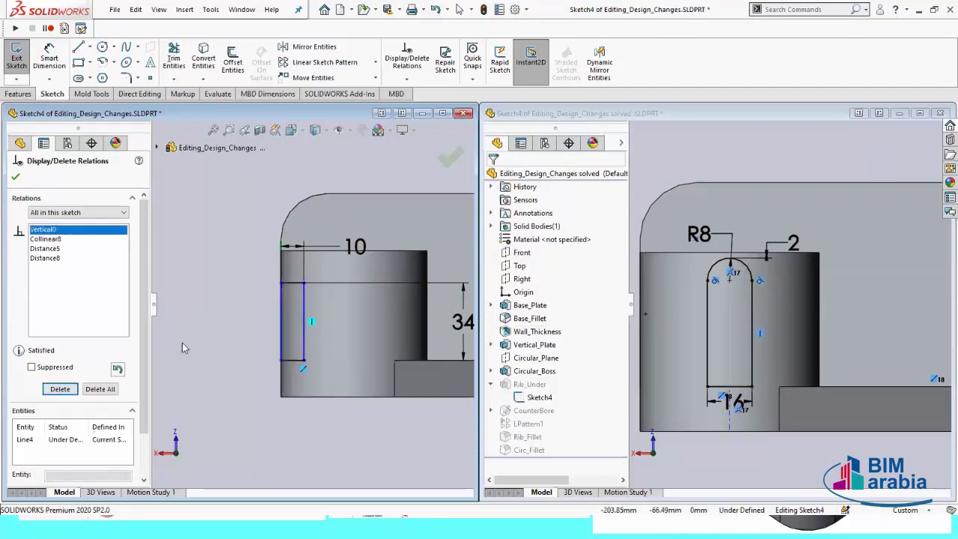
click(281, 309)
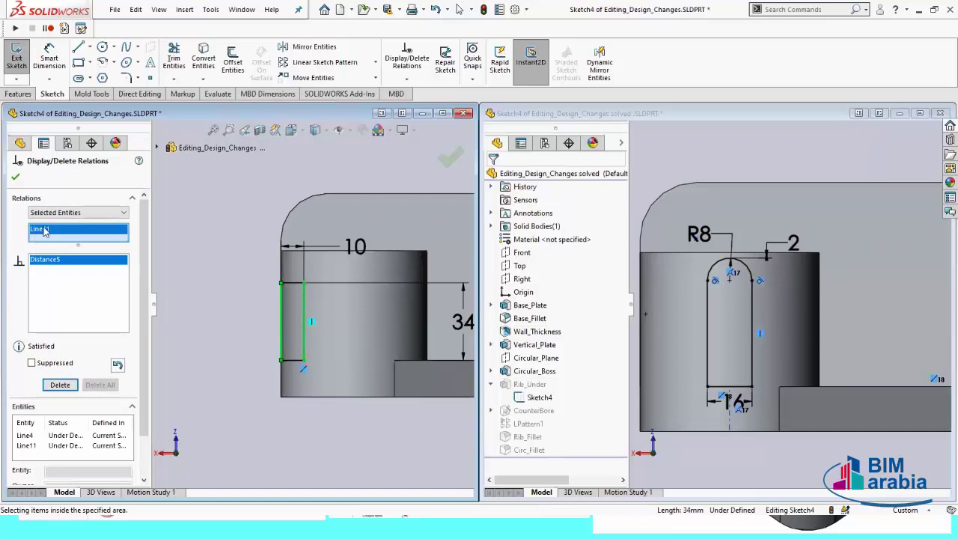
click(17, 179)
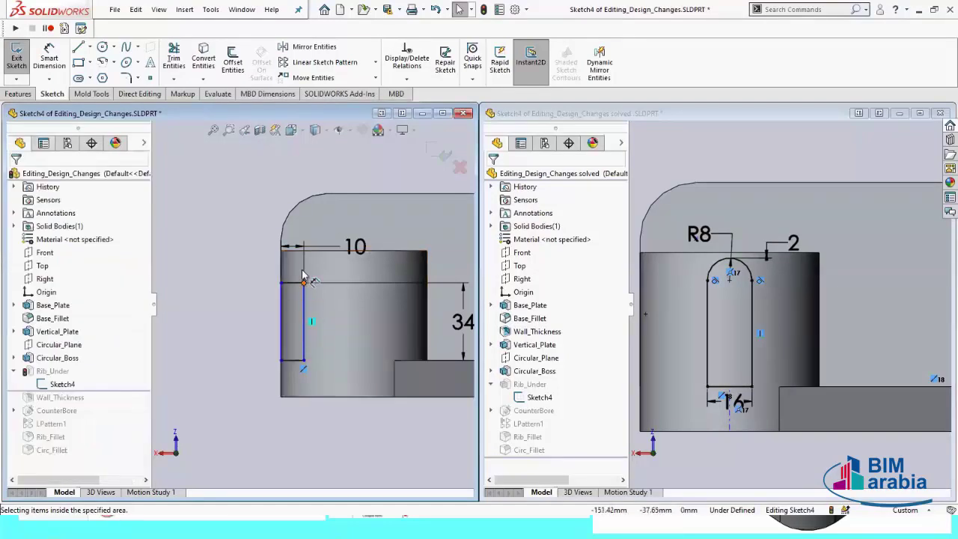
Delete the 10 dimension and shift the rectangle's vertical line to the right.
scroll(299, 266, down, 2)
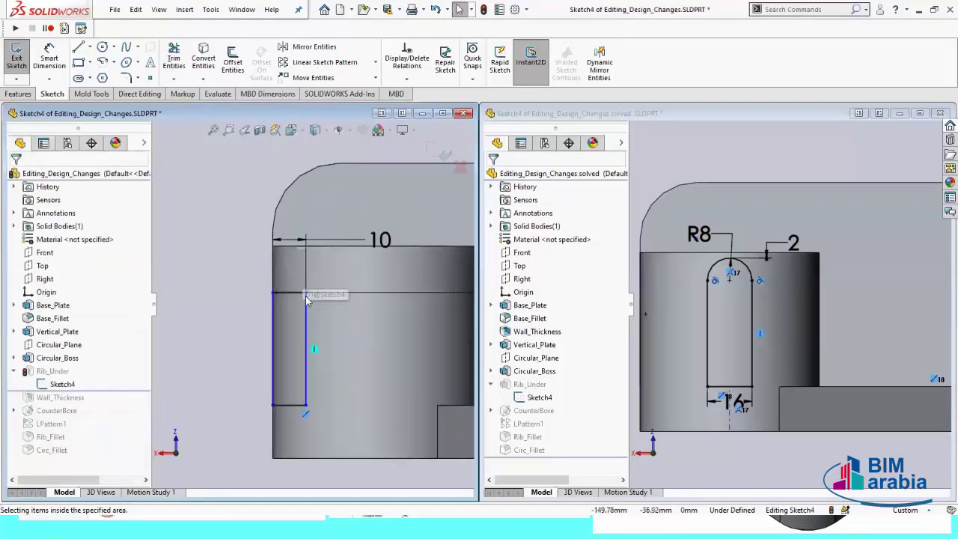
click(288, 239)
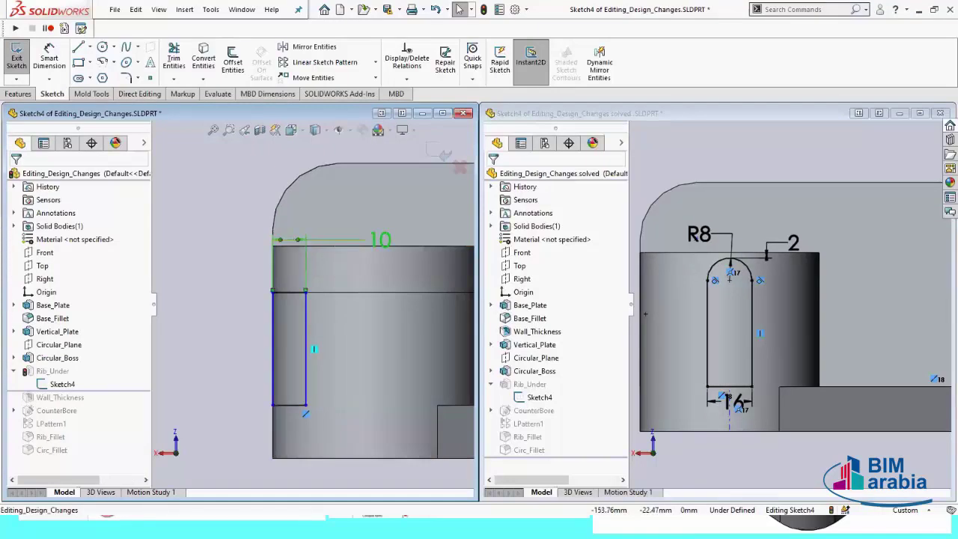
click(296, 239)
key(Delete)
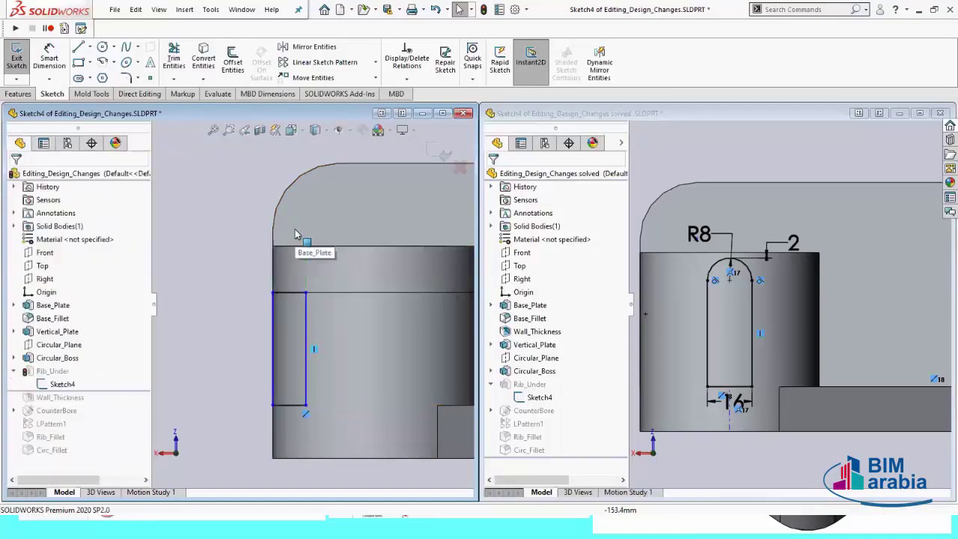
drag(303, 354, 325, 361)
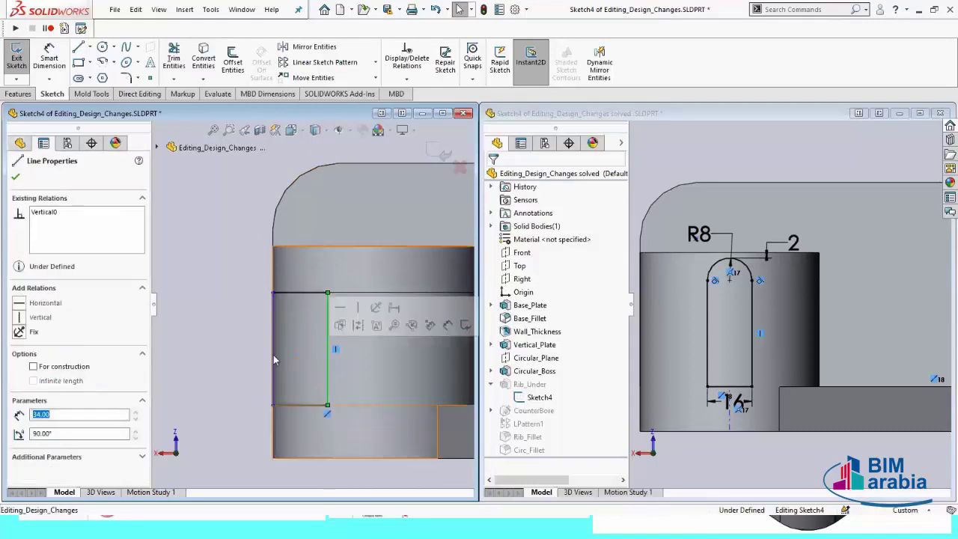
drag(292, 370, 304, 372)
click(237, 314)
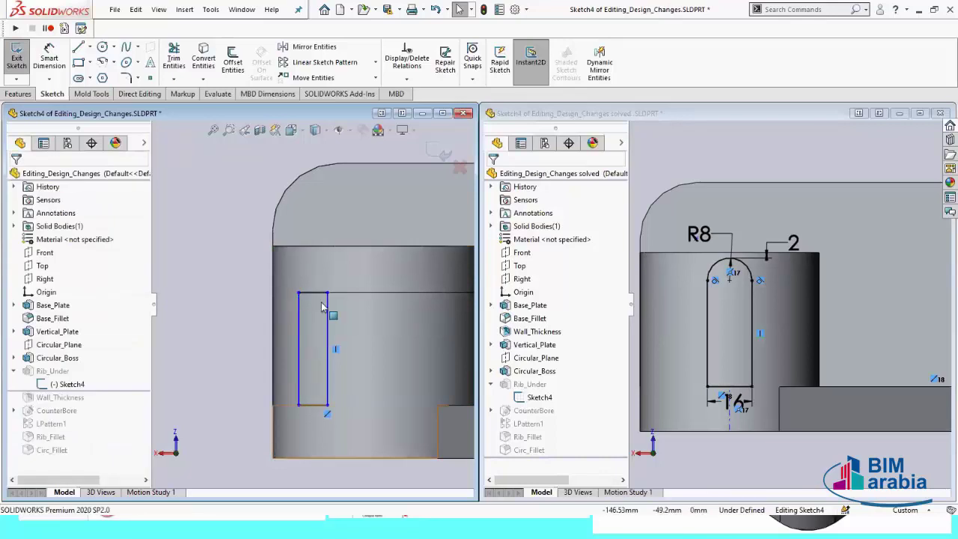
scroll(332, 306, up, 3)
scroll(333, 306, down, 1)
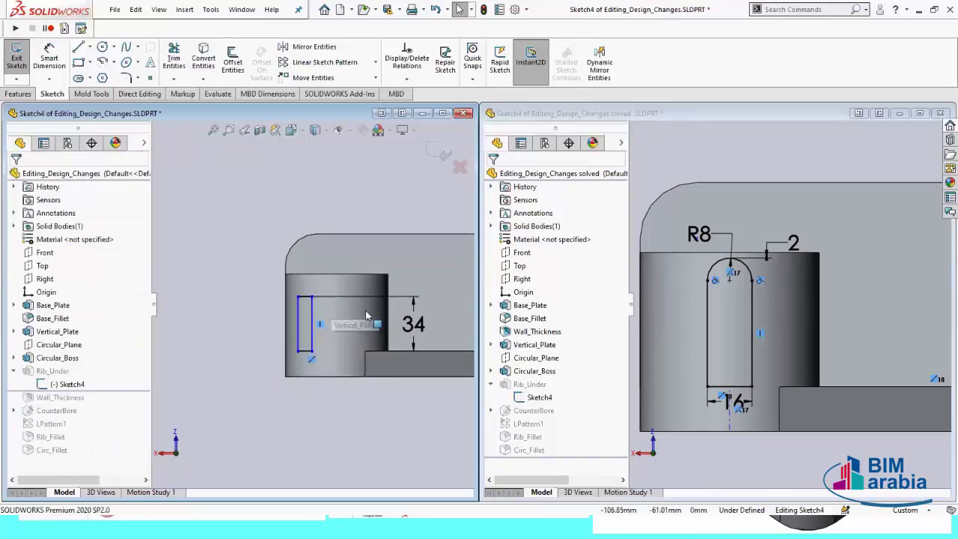
Delete the 34 height dimension and drag the rectangle's sides inward to narrow it.
click(420, 298)
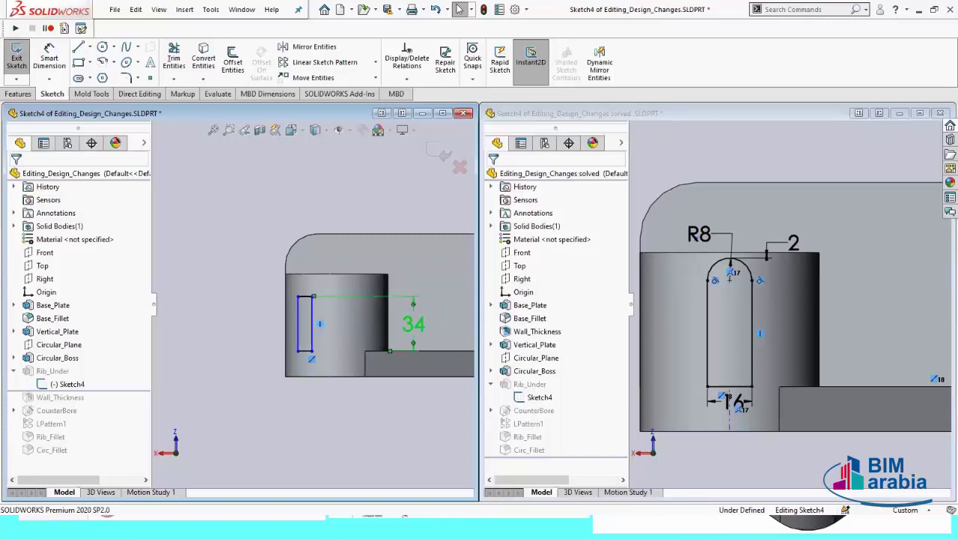
key(Delete)
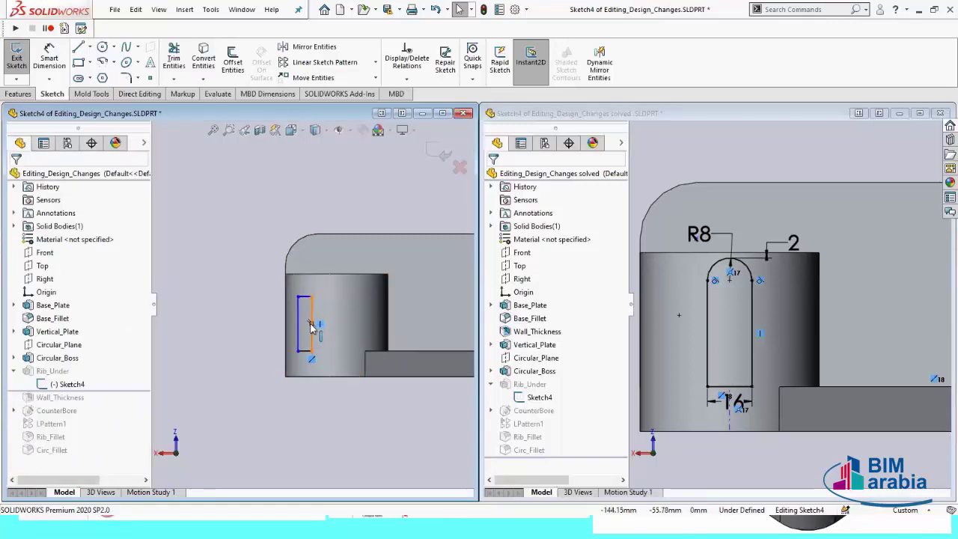
drag(312, 326, 343, 332)
click(341, 323)
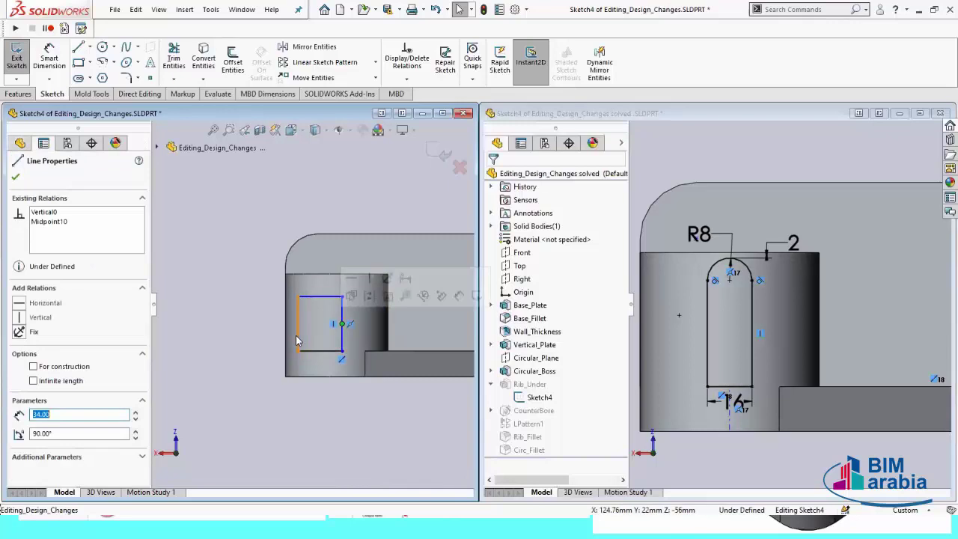
drag(322, 346, 322, 344)
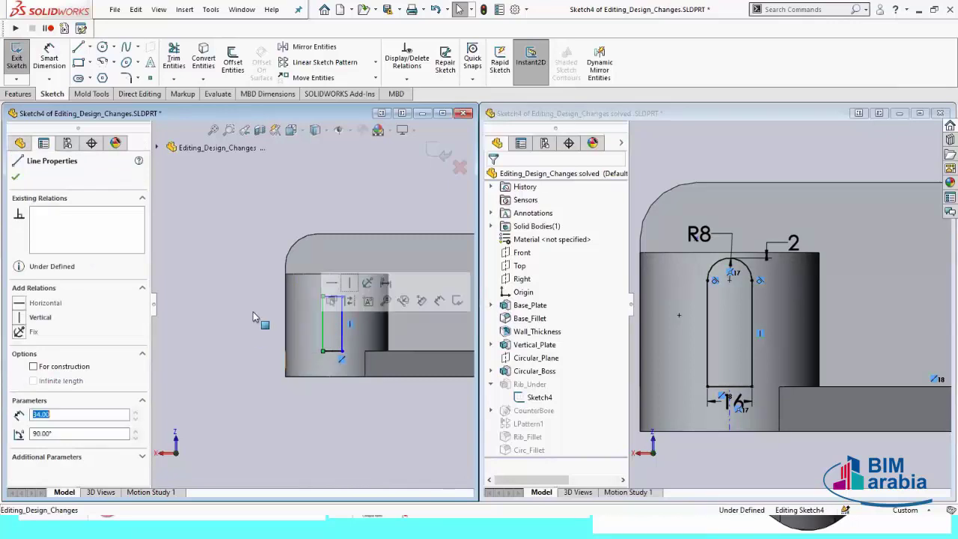
key(Escape)
scroll(364, 332, down, 1)
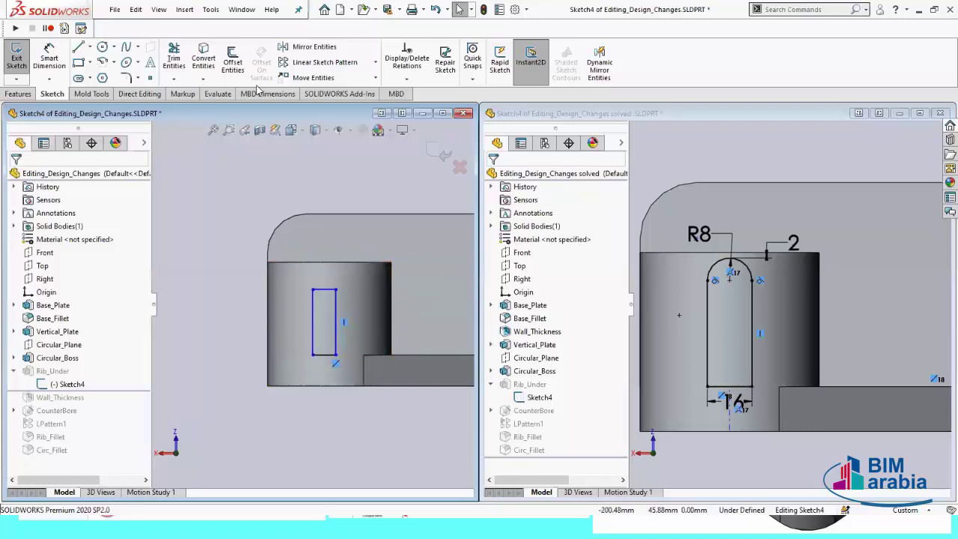
Draw a circle on the rectangle's top edge tangent to its sides and trim away its lower half.
click(102, 46)
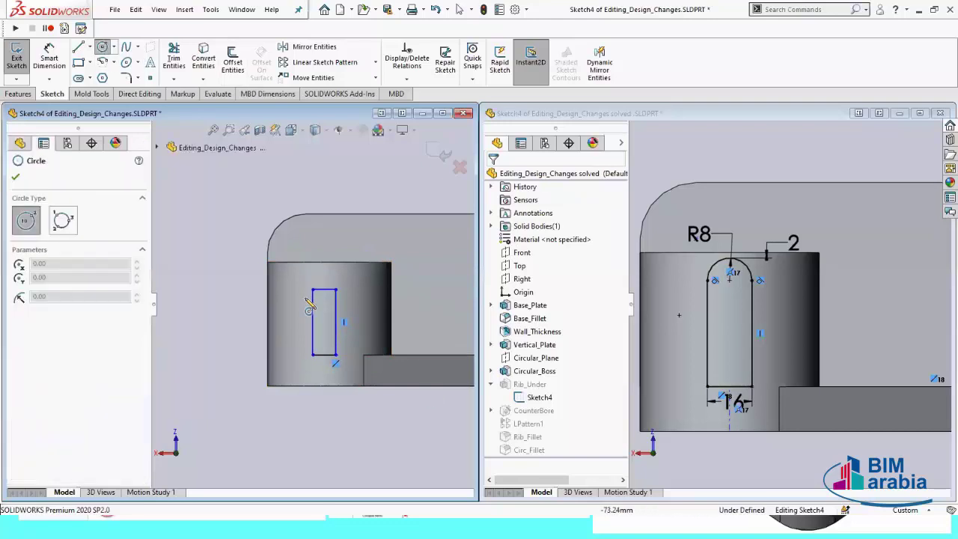
click(322, 288)
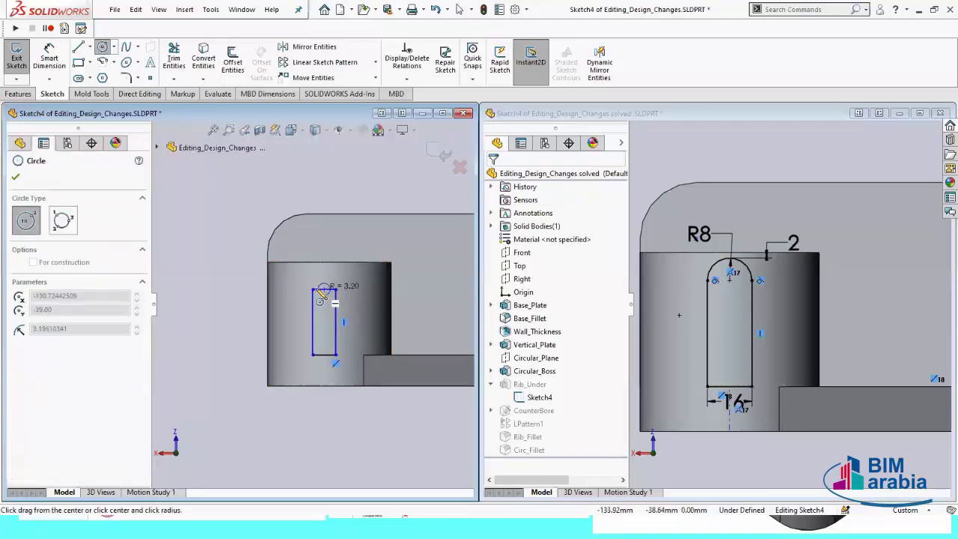
click(313, 298)
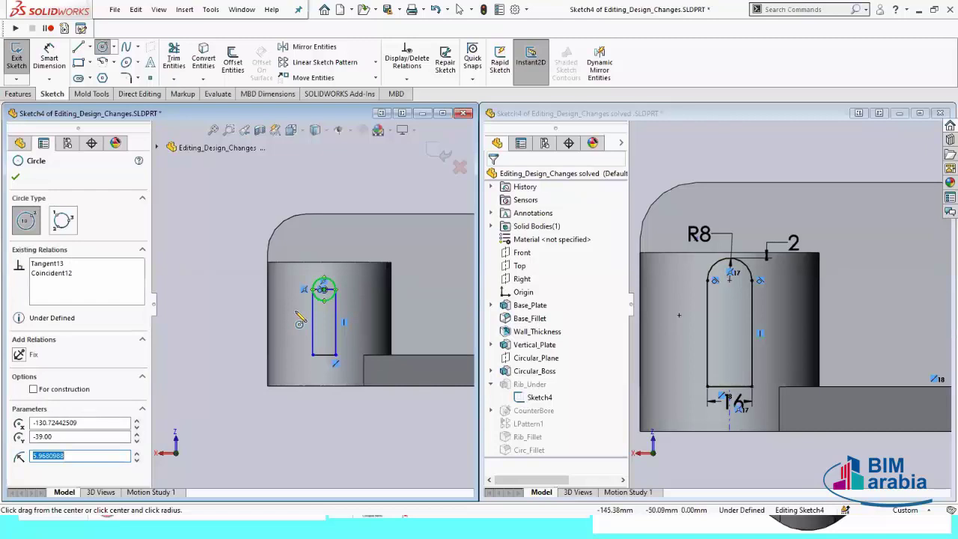
key(Escape)
right_drag(236, 227, 270, 262)
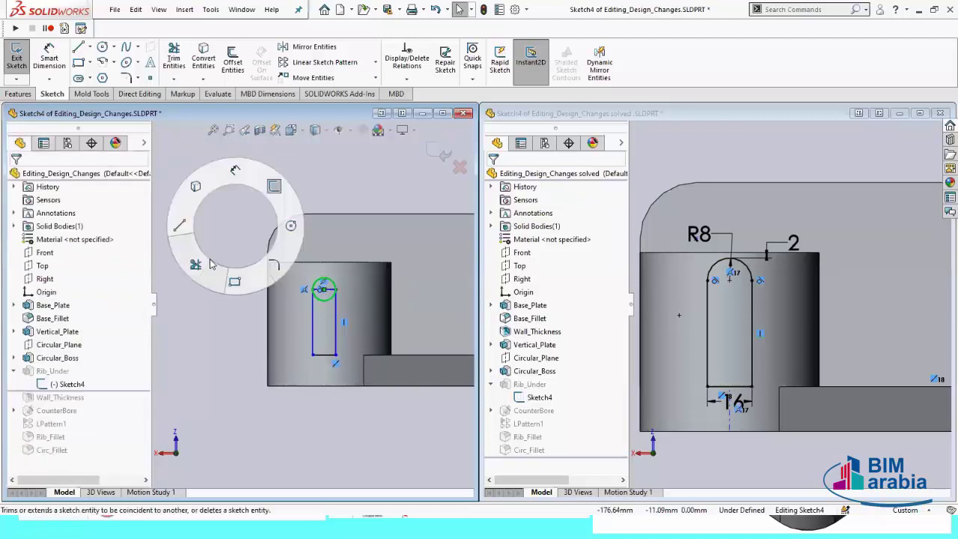
scroll(408, 324, down, 1)
scroll(427, 326, down, 1)
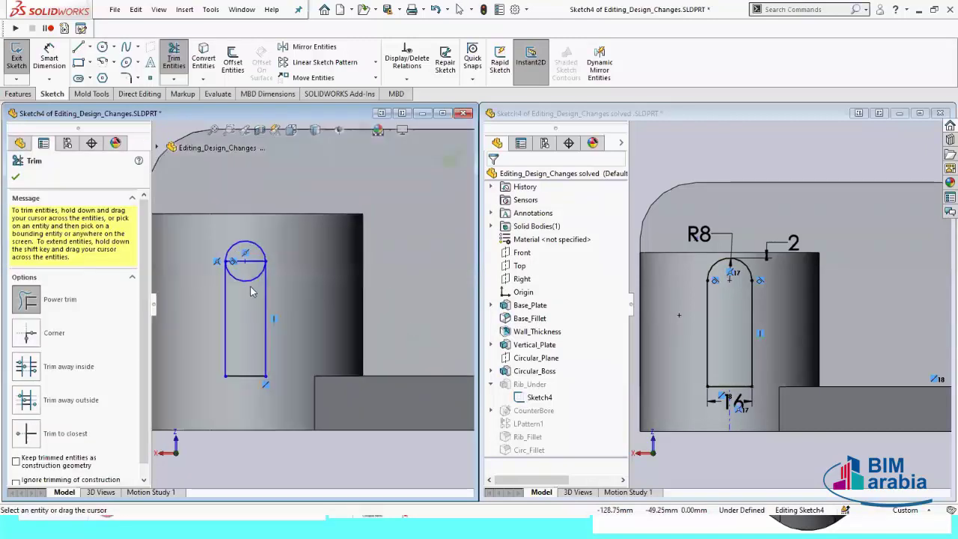
drag(255, 298, 251, 264)
scroll(224, 279, up, 3)
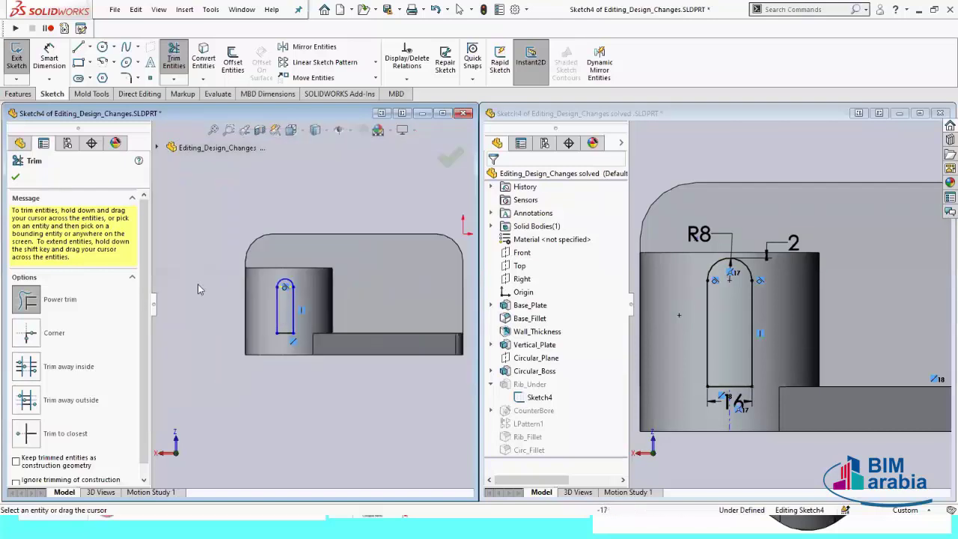
scroll(259, 306, down, 2)
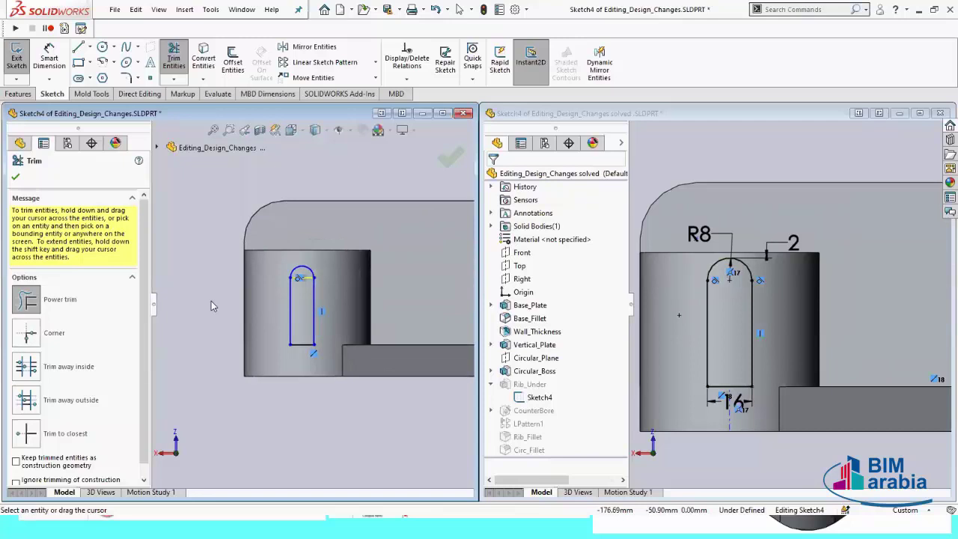
right_drag(211, 301, 222, 248)
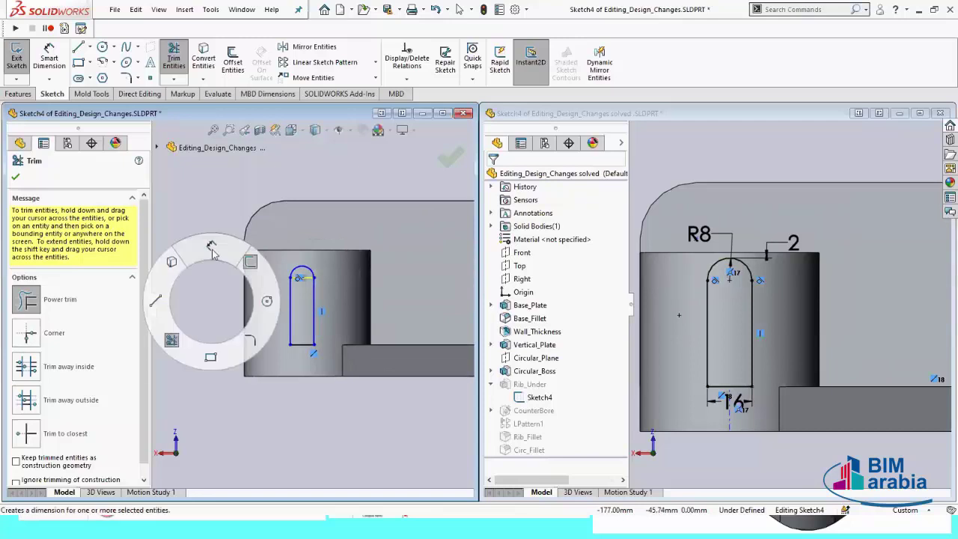
Dimension the slot arc to R8 and the bottom line to a 16 width.
click(299, 274)
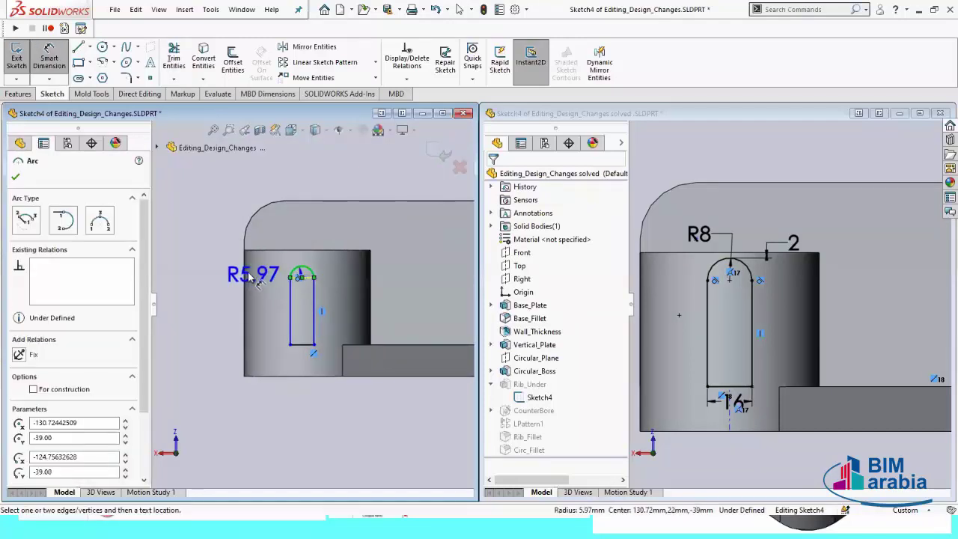
click(248, 279)
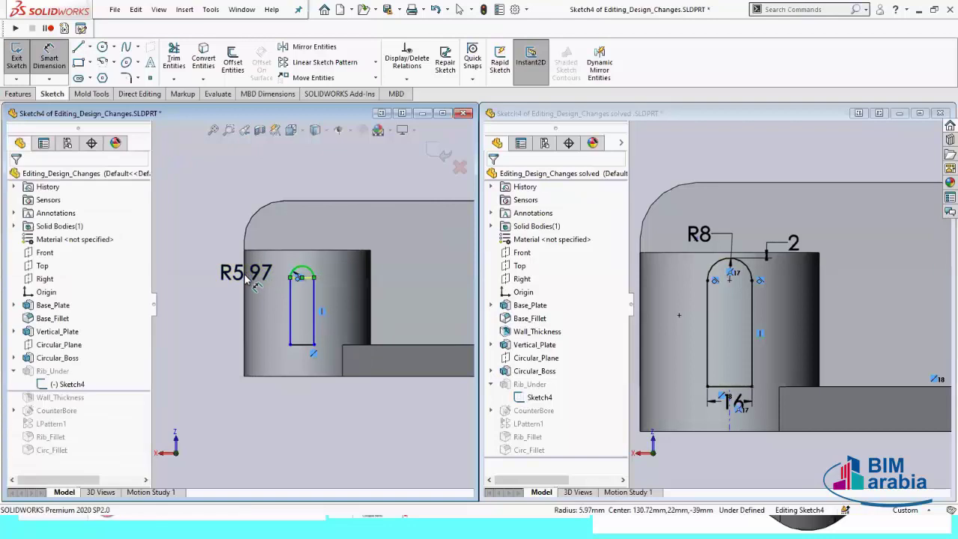
text(8)
key(Return)
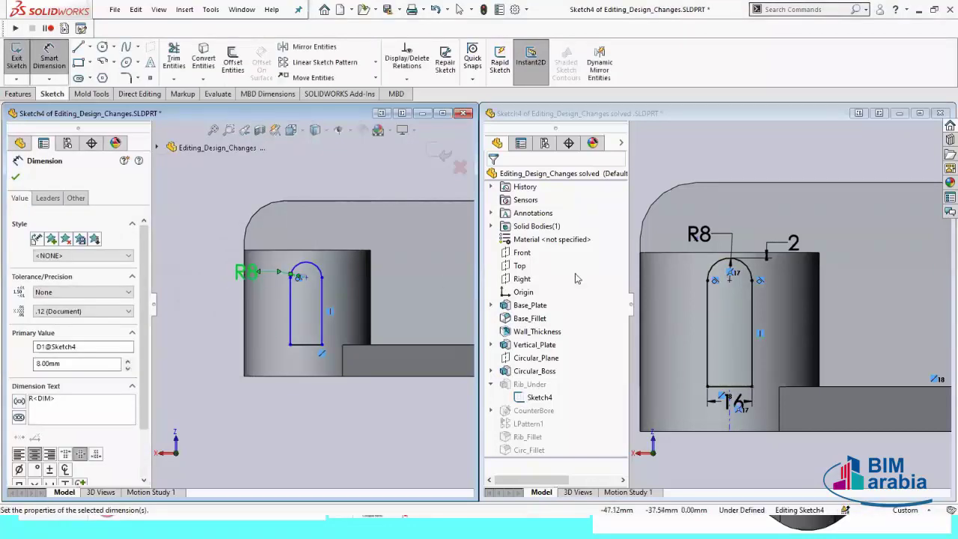
click(310, 345)
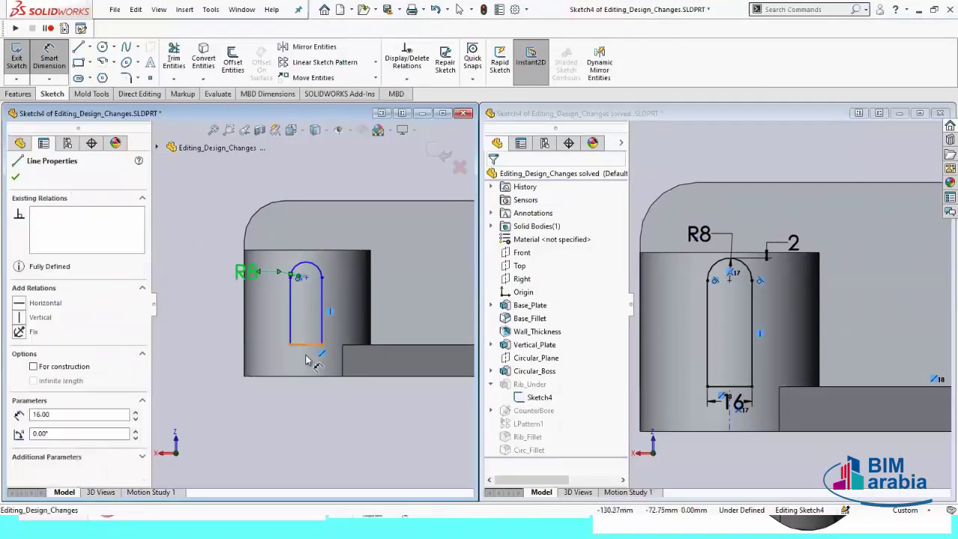
click(309, 359)
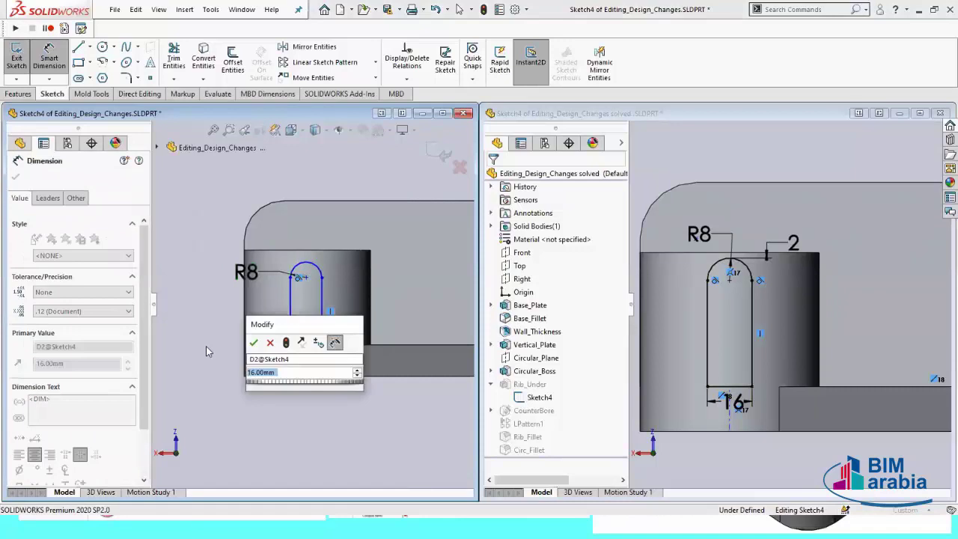
key(Return)
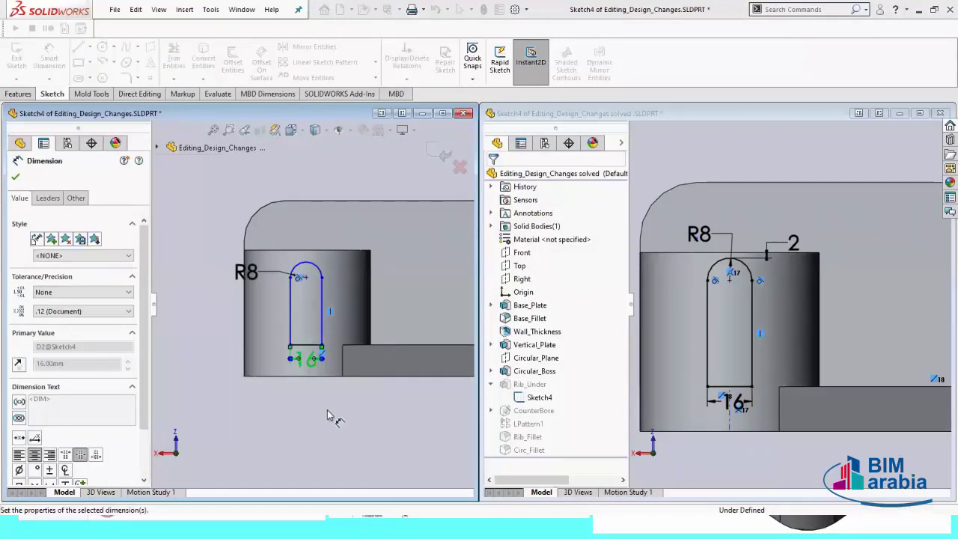
click(327, 409)
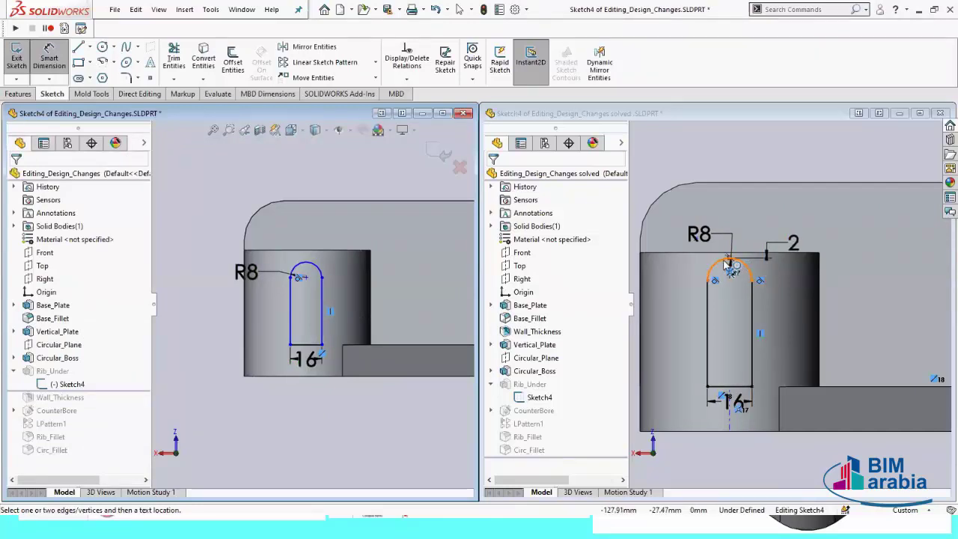
Dimension the arc to the boss's top edge, accepting 14 and setting Arc Condition to Min.
click(300, 268)
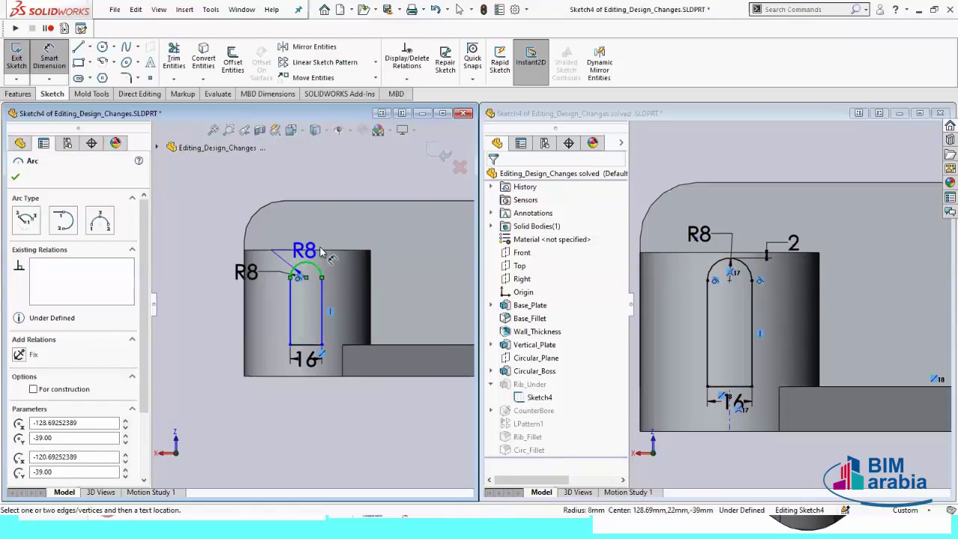
click(328, 252)
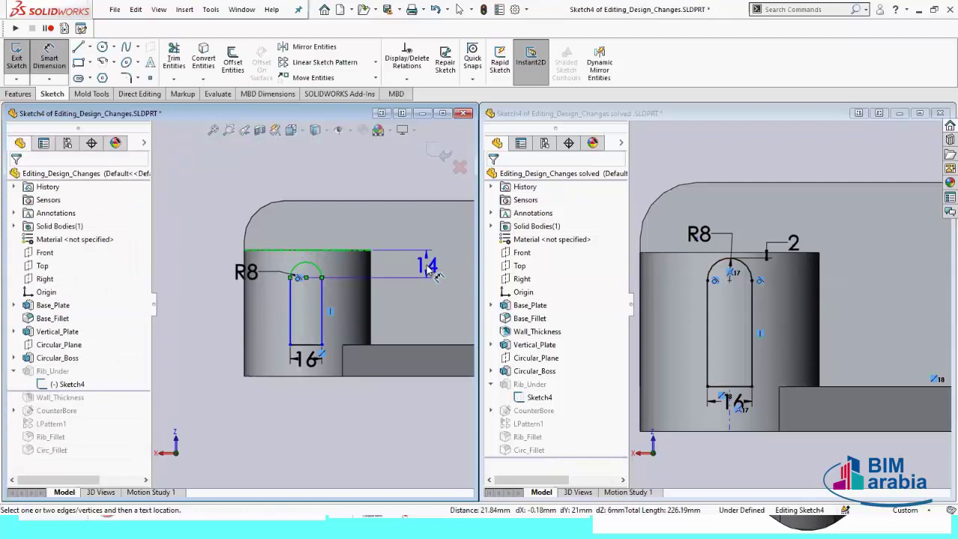
click(429, 269)
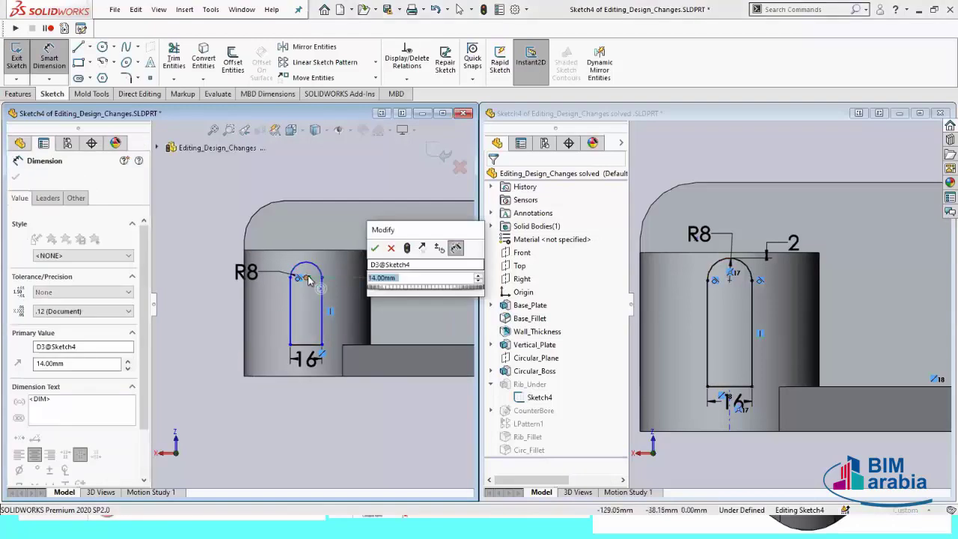
click(375, 248)
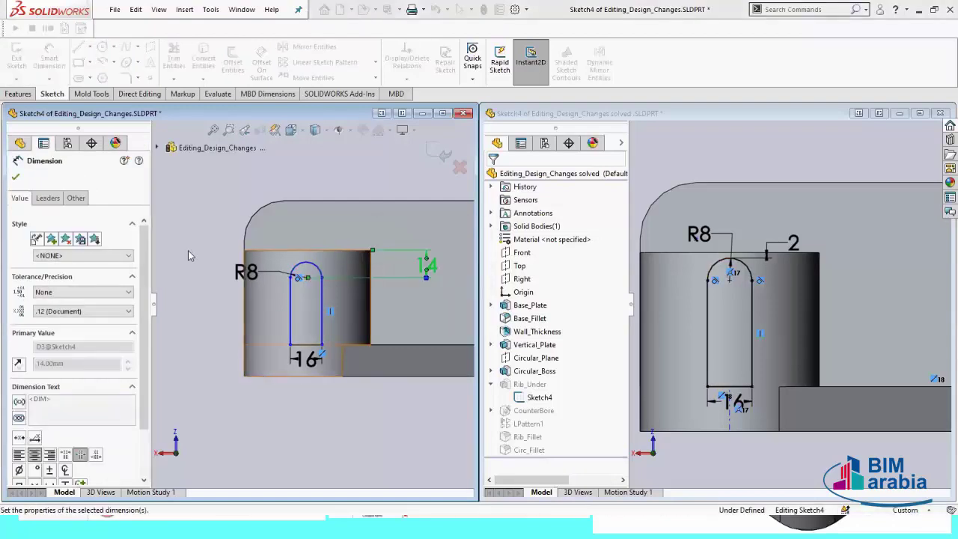
click(48, 198)
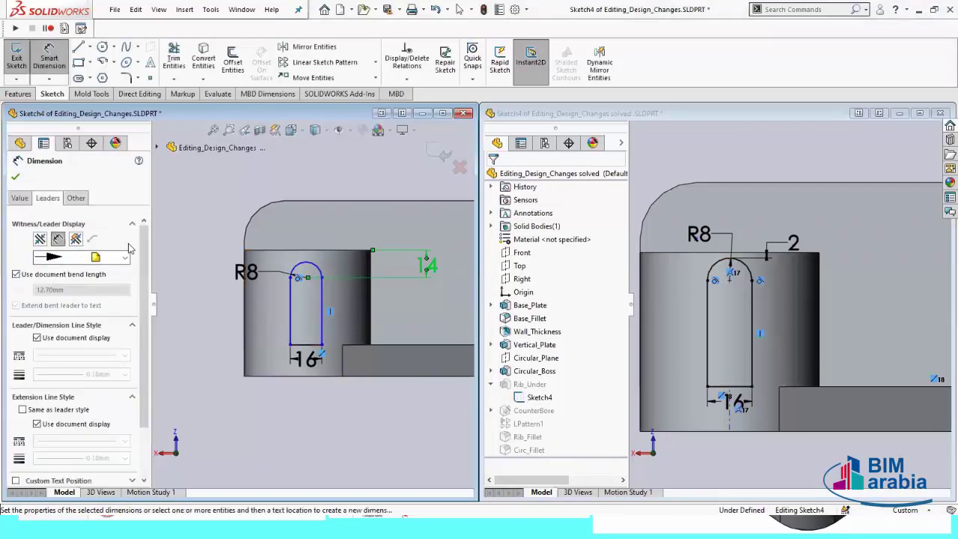
scroll(131, 248, down, 3)
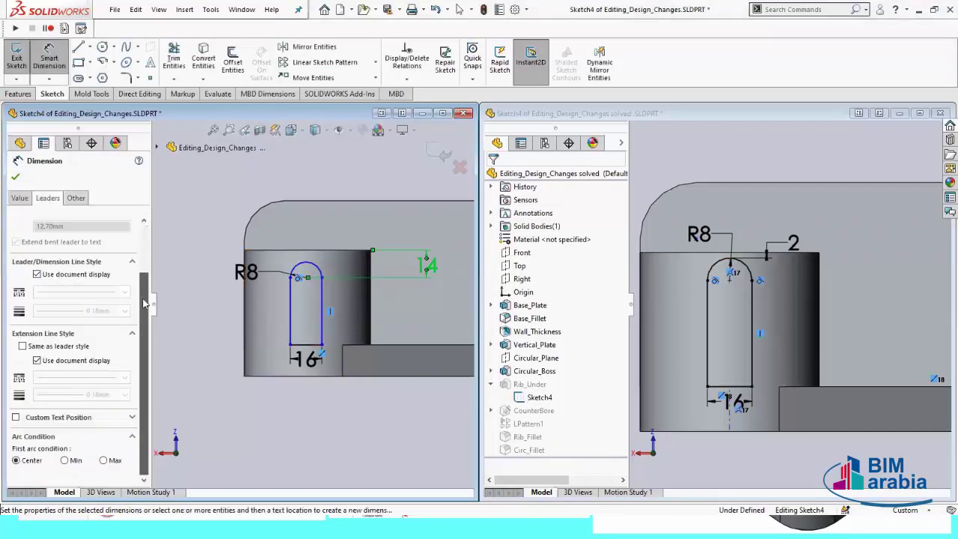
click(64, 460)
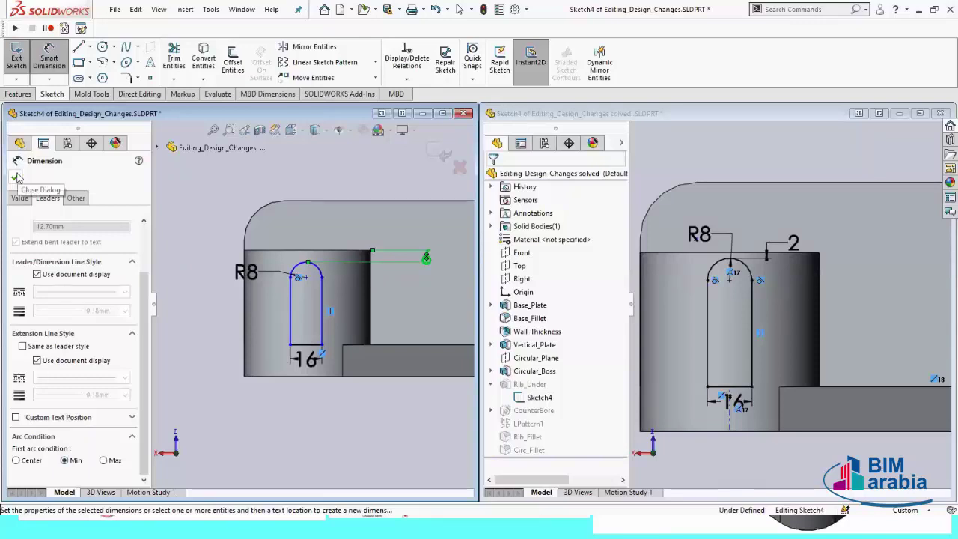
click(15, 176)
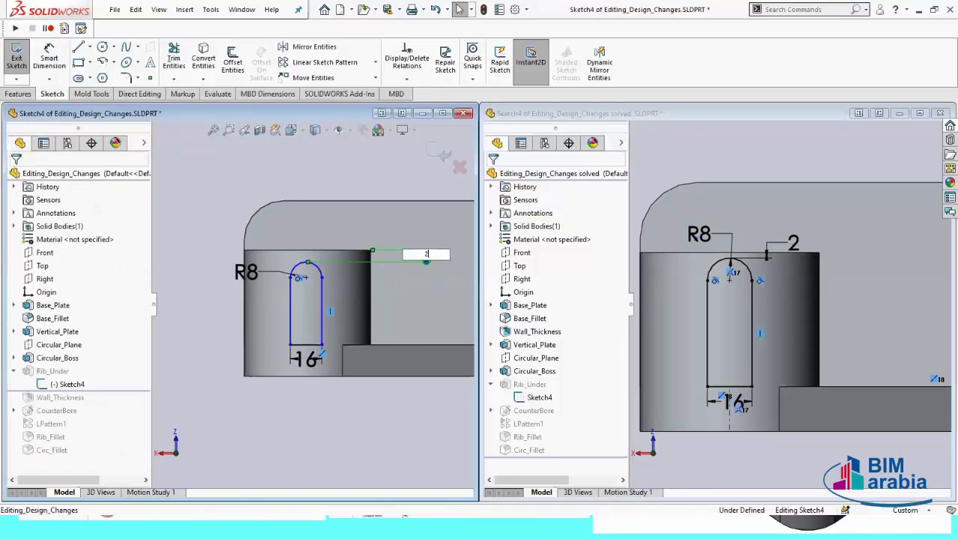
Turn on View Axes and orient the view Normal To the slot sketch.
drag(427, 258, 406, 253)
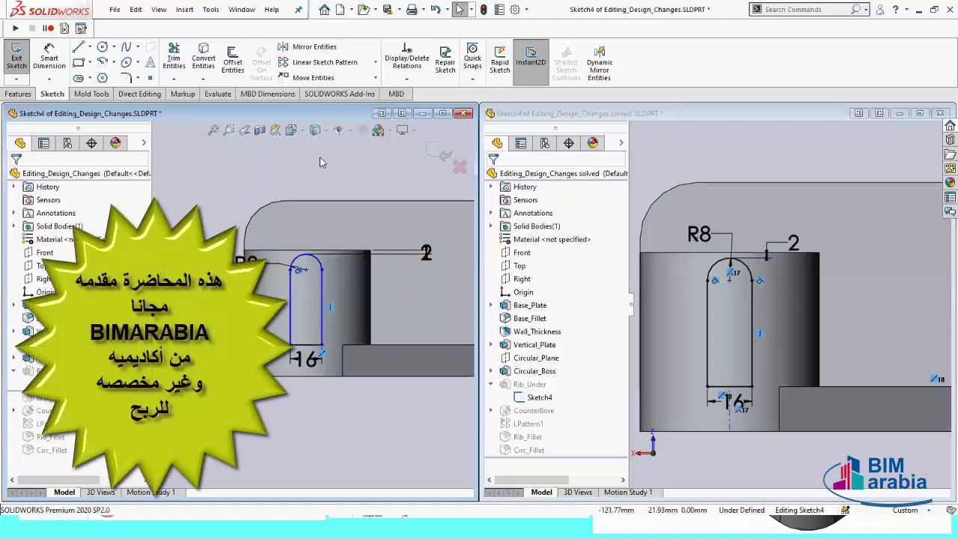
key(z)
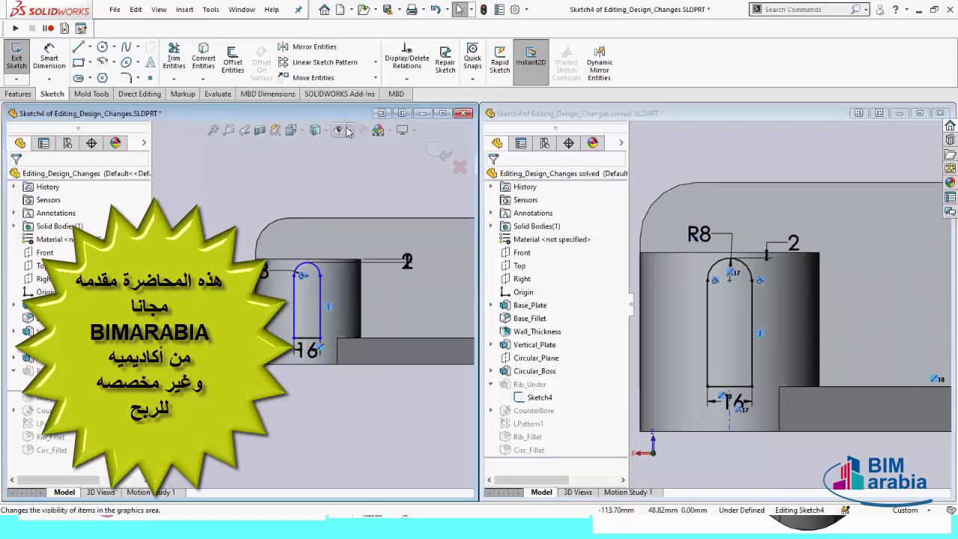
click(350, 130)
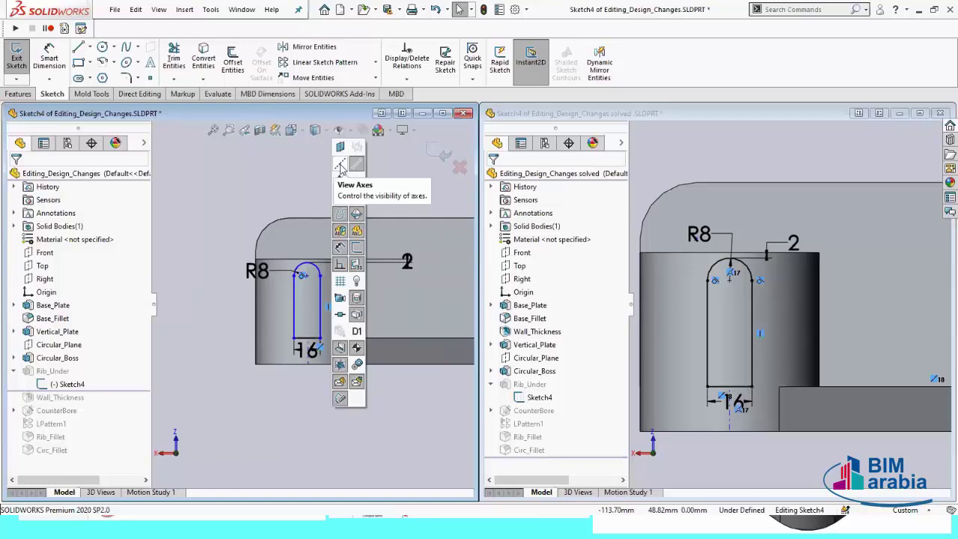
click(341, 166)
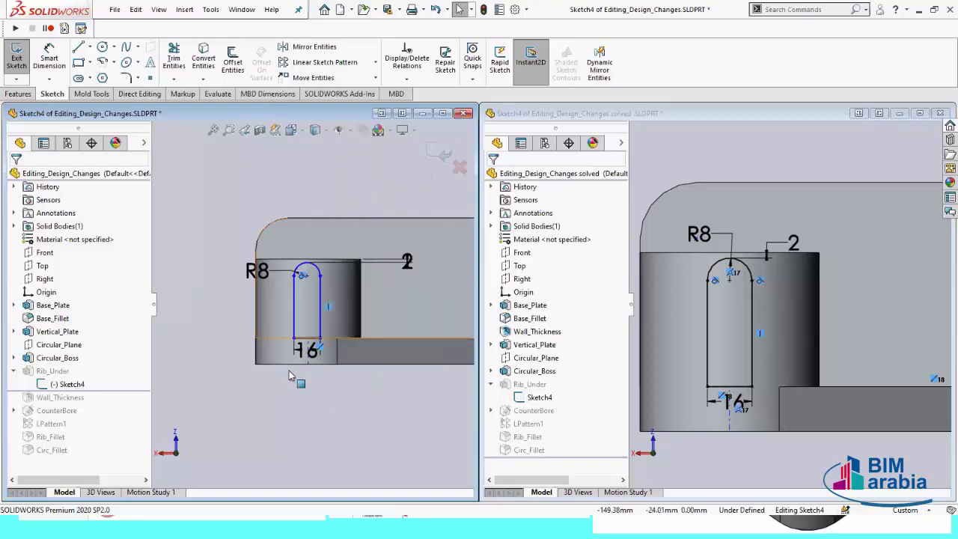
mouse_move(289, 370)
middle_down()
mouse_move(304, 349)
mouse_move(295, 307)
middle_up()
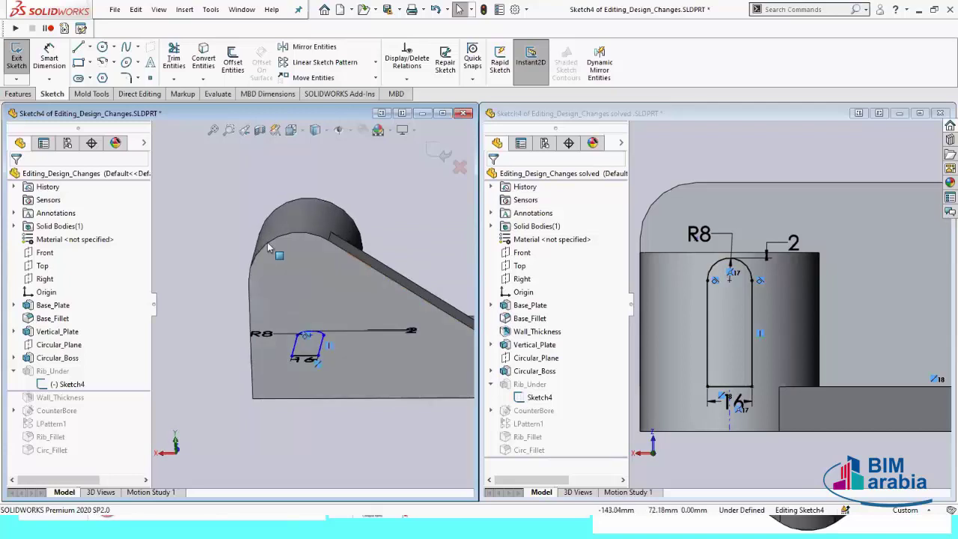
middle_drag(243, 267, 266, 379)
key(space)
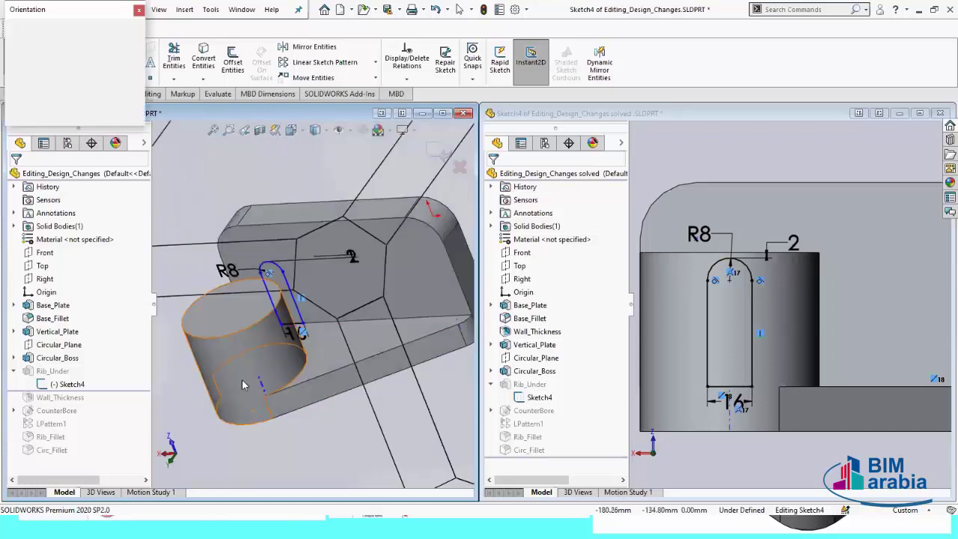
click(242, 385)
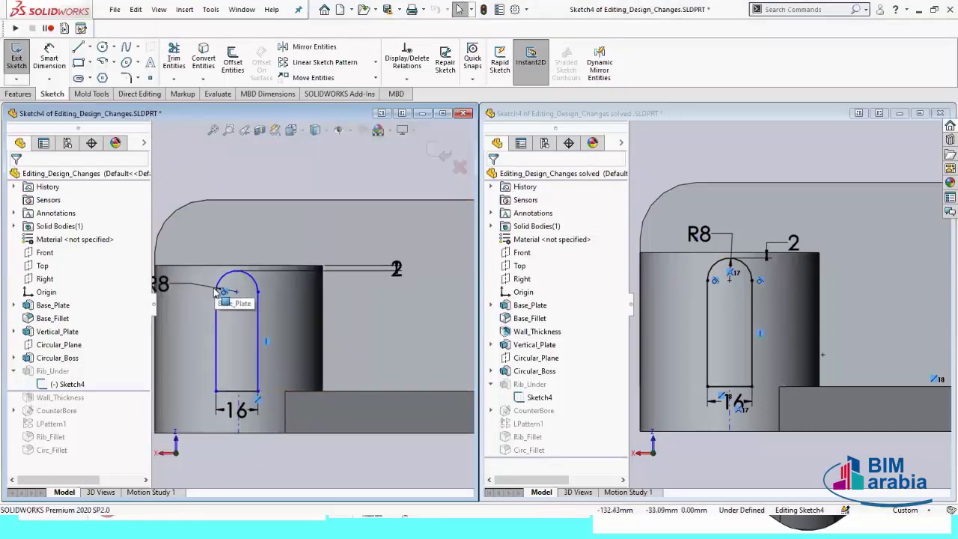
Make the slot arc's centre point coincident with the cylinder's Axis<1>.
click(237, 294)
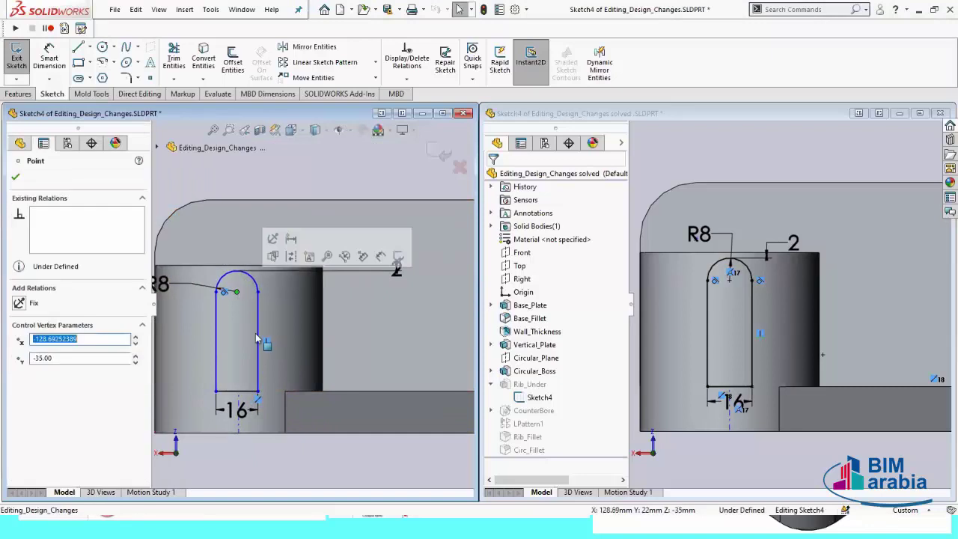
ctrl+click(239, 428)
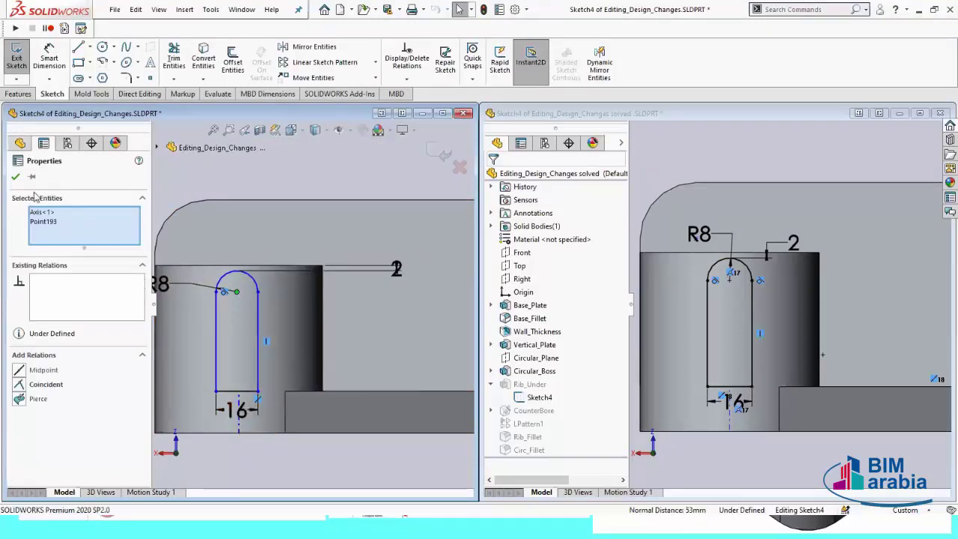
click(21, 384)
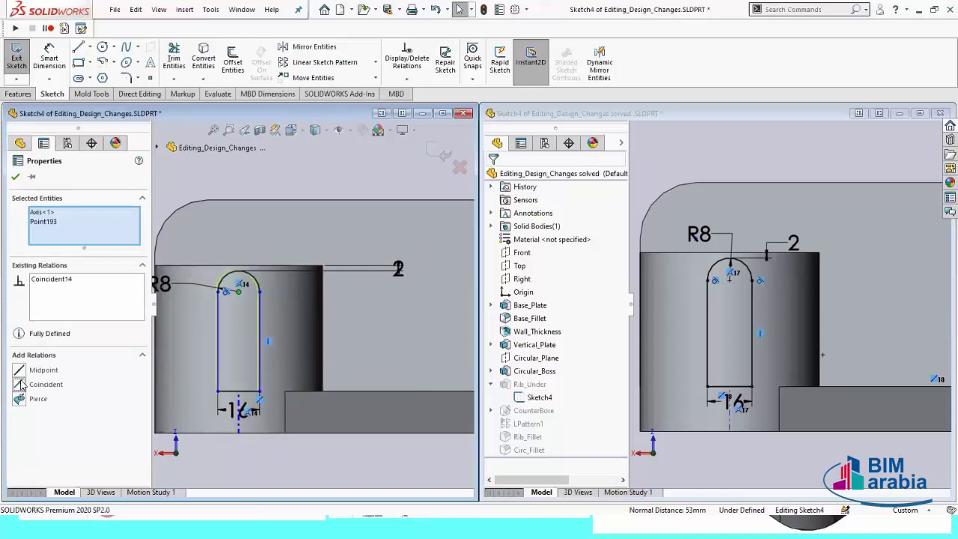
click(15, 177)
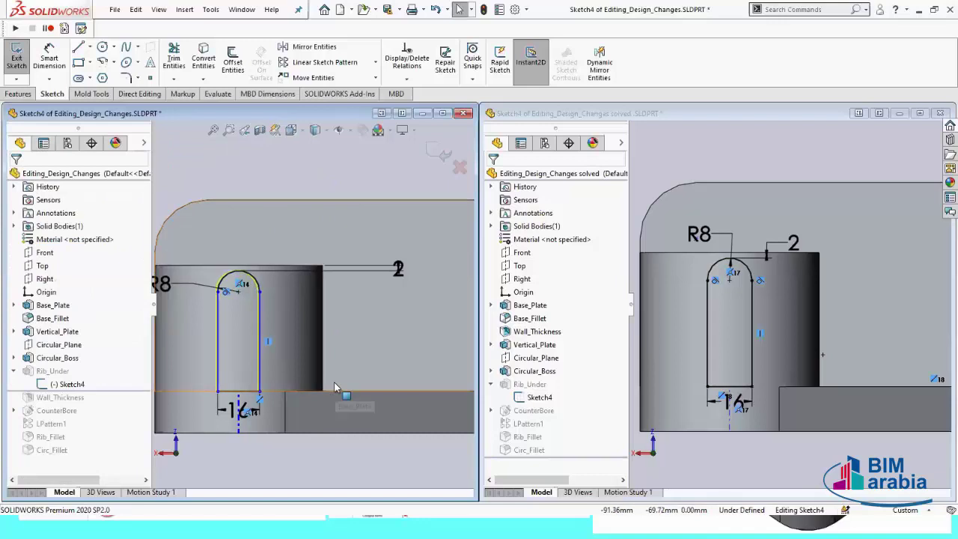
Check the R8 radius and 2 mm offset dimensions on the slot.
scroll(311, 307, up, 2)
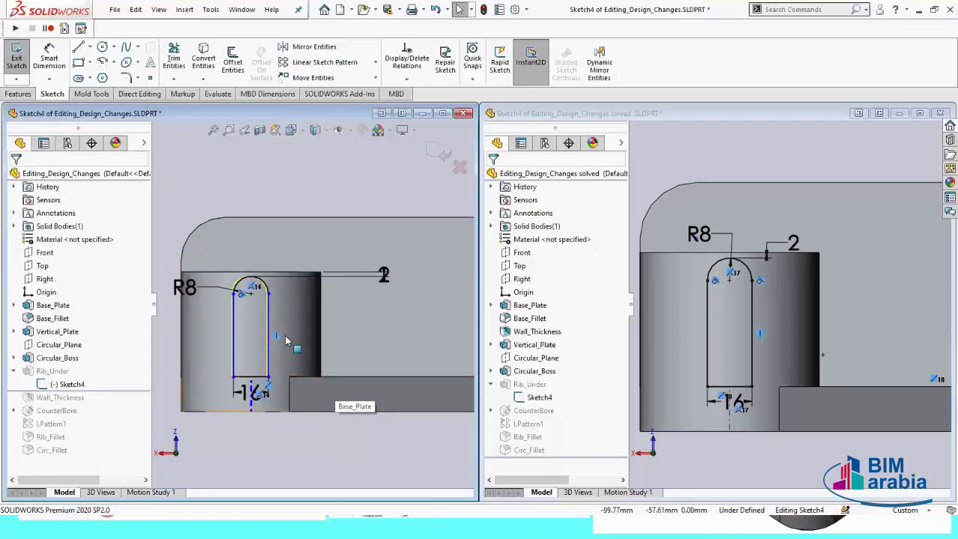
scroll(281, 336, up, 2)
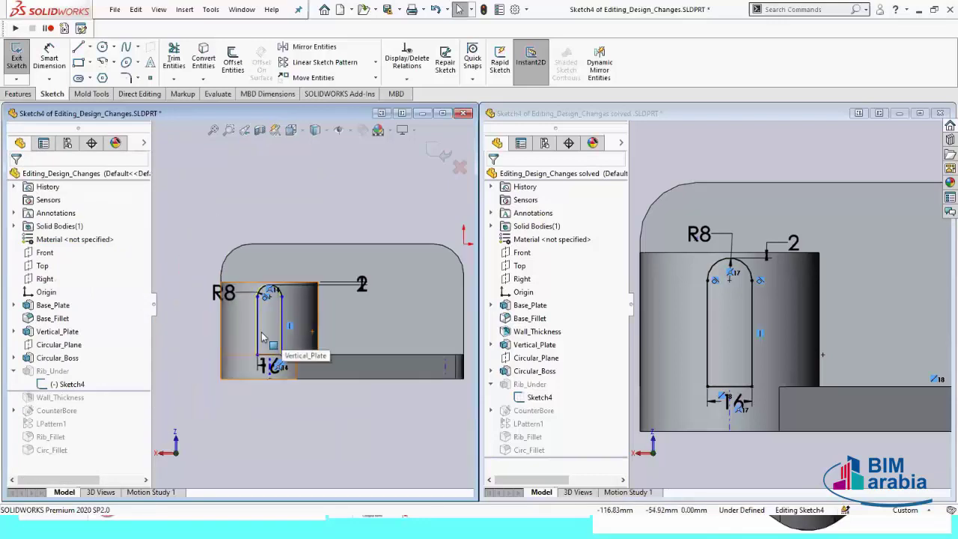
click(236, 290)
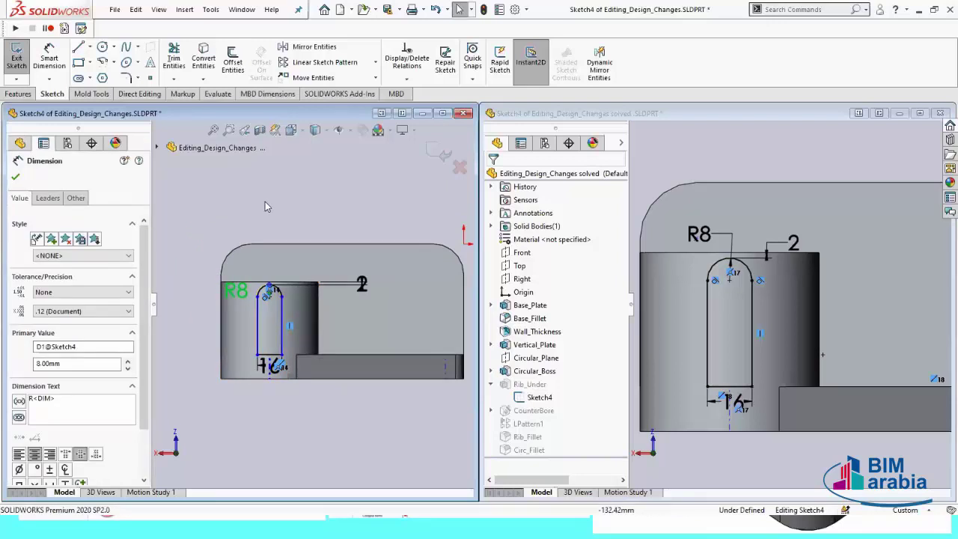
click(265, 207)
scroll(258, 419, down, 3)
scroll(314, 307, up, 2)
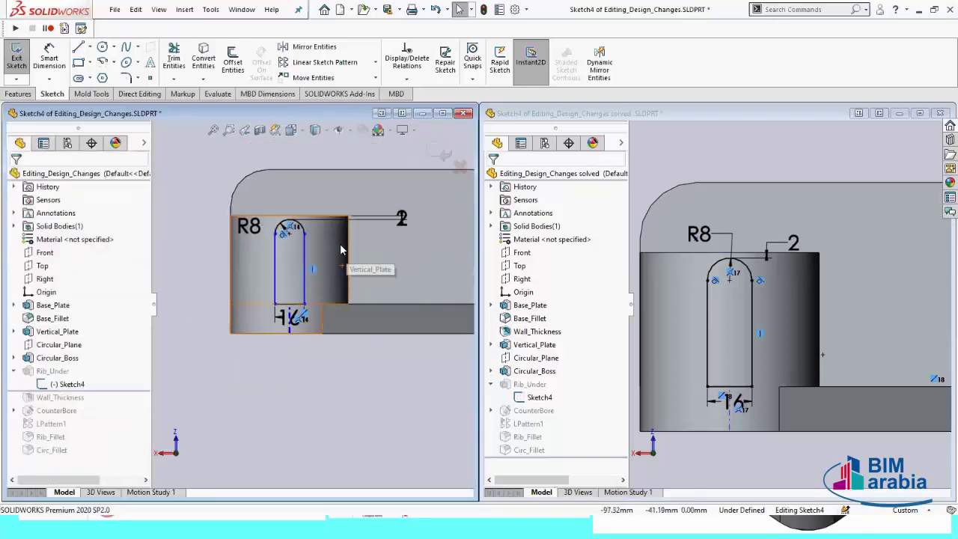
click(383, 231)
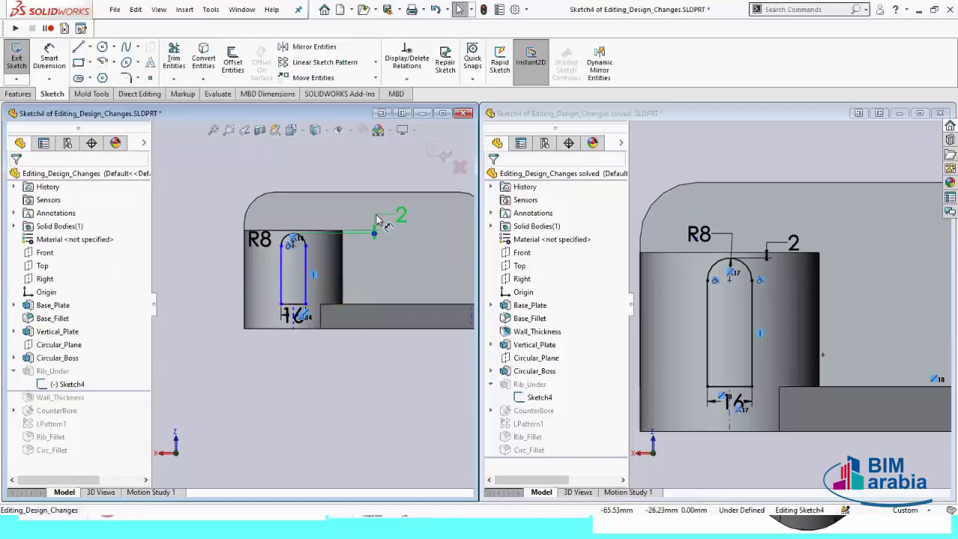
click(207, 274)
scroll(344, 274, down, 1)
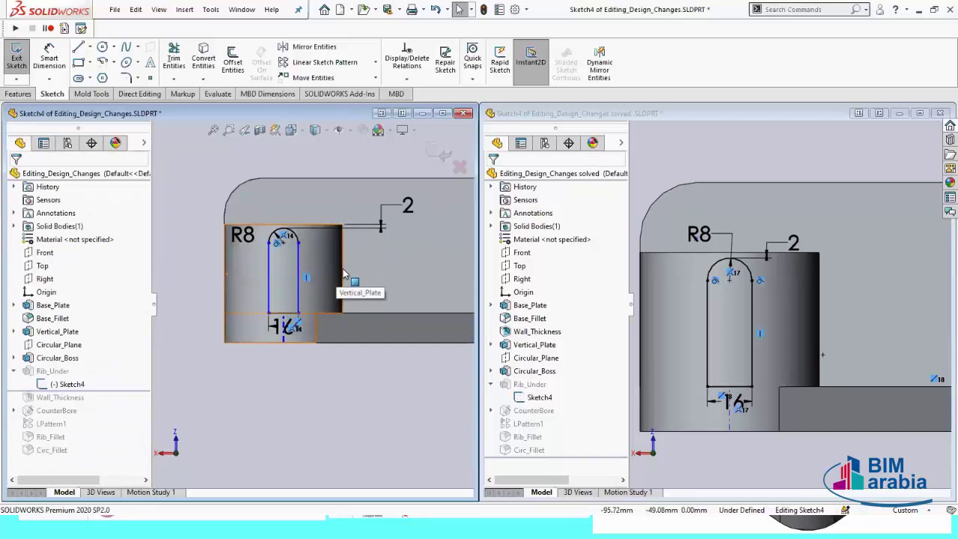
Inspect the relations on the slot's bottom line, arc endpoint and left vertical line in Sketch4.
scroll(343, 274, up, 1)
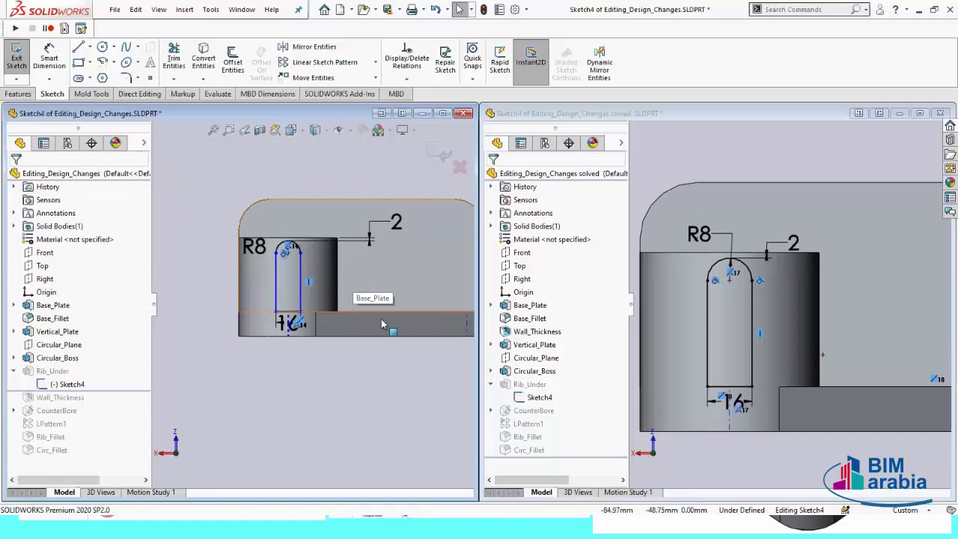
scroll(320, 321, down, 2)
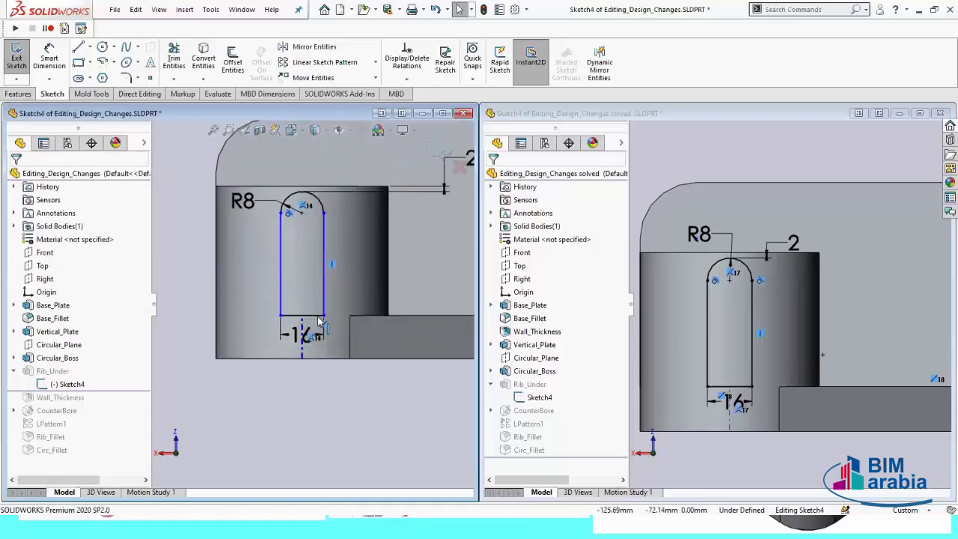
click(313, 315)
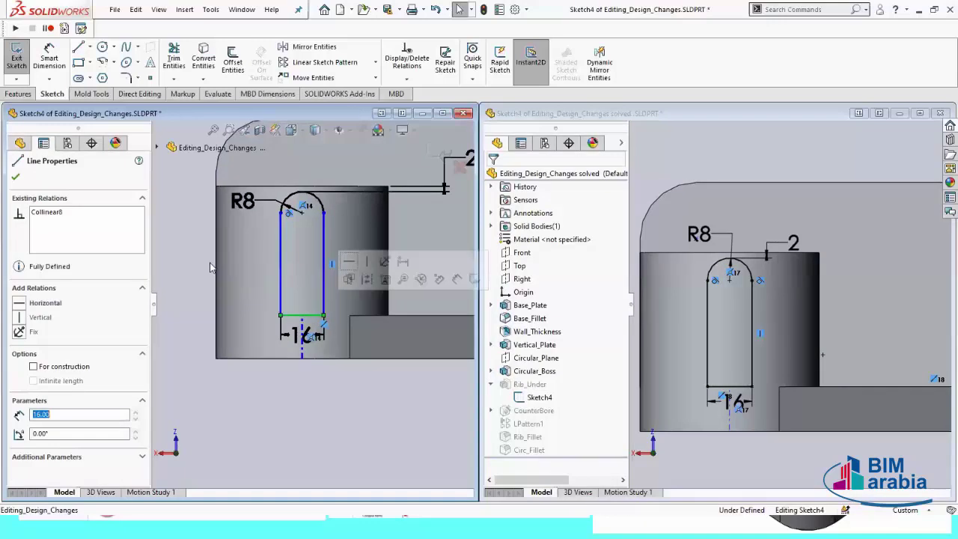
click(188, 256)
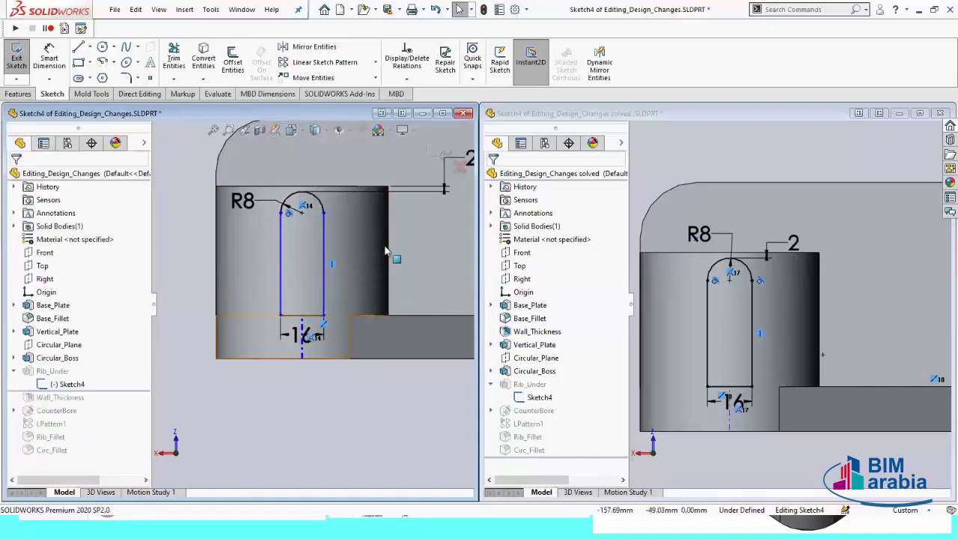
scroll(372, 267, up, 2)
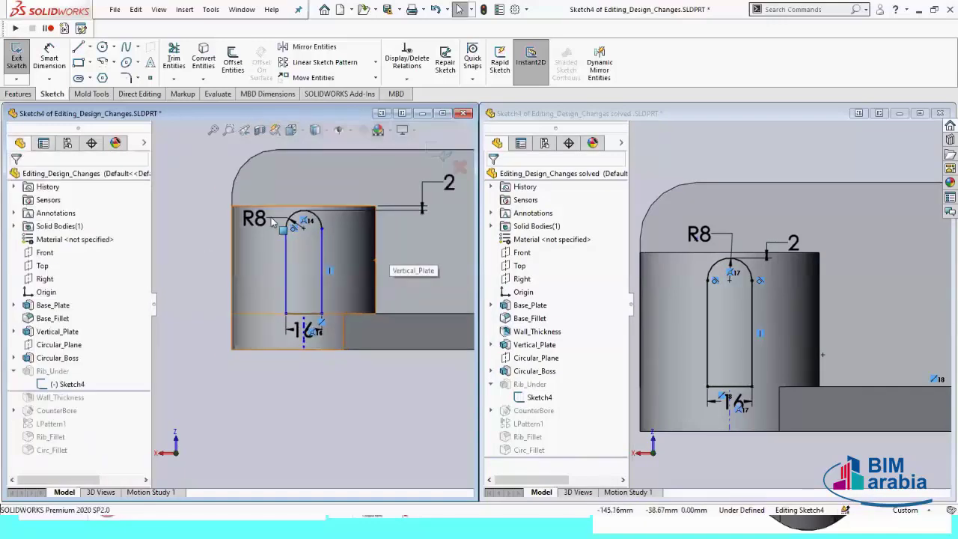
click(284, 234)
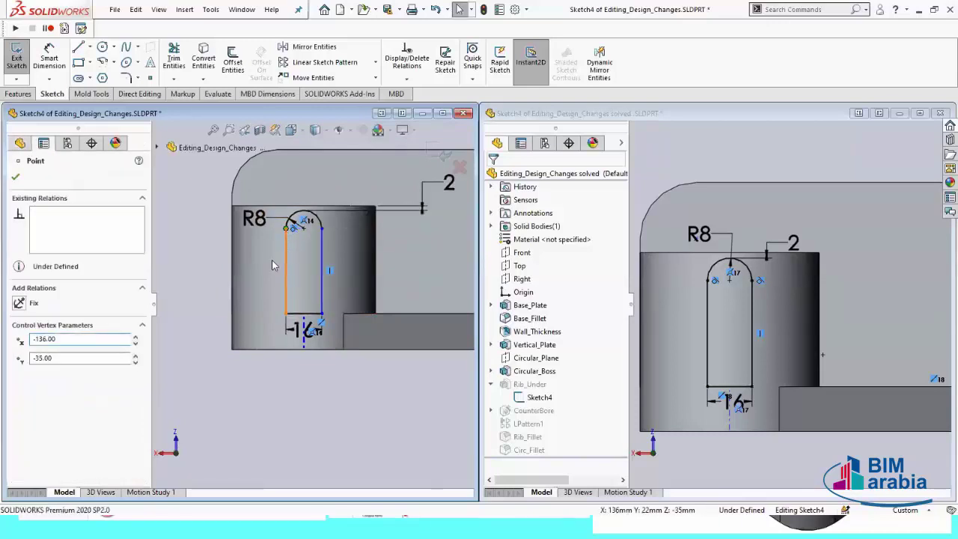
click(285, 259)
click(417, 265)
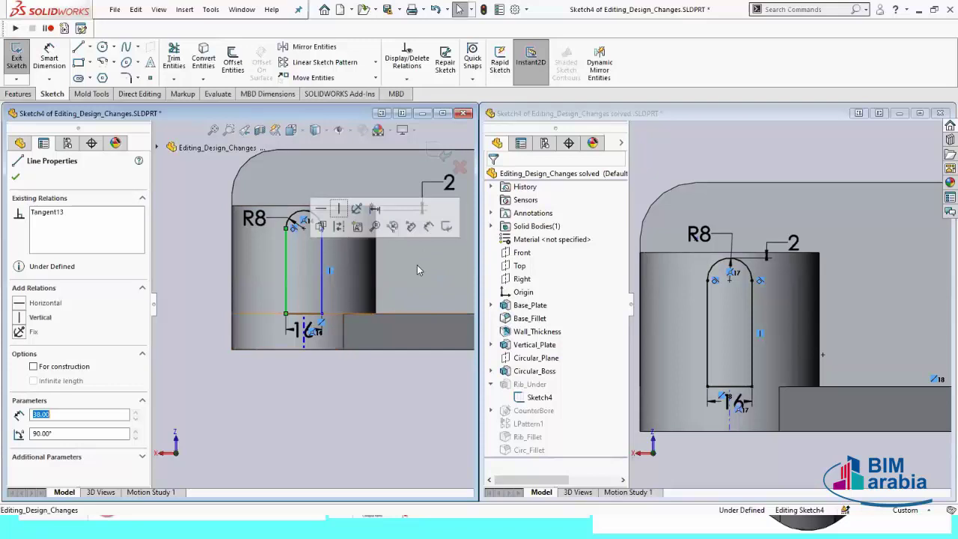
click(204, 240)
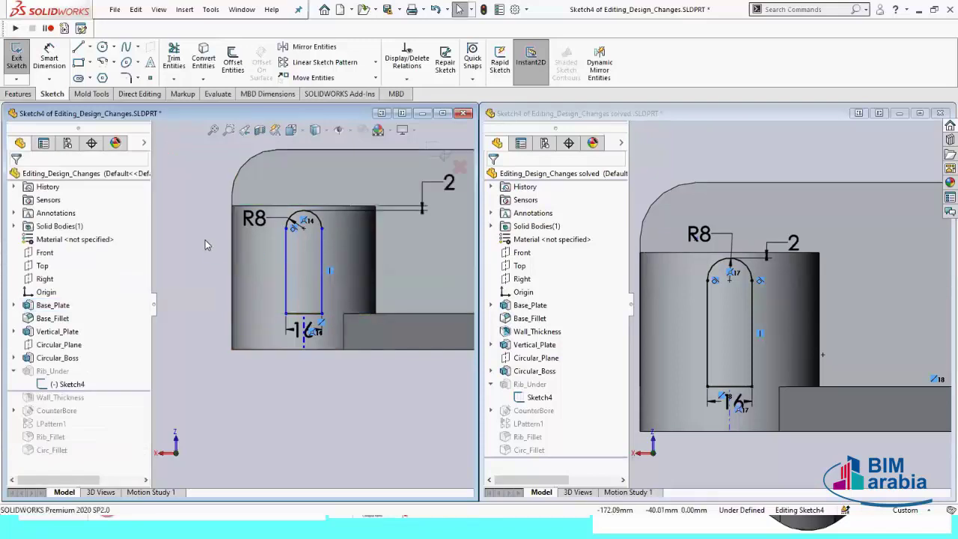
scroll(305, 245, down, 3)
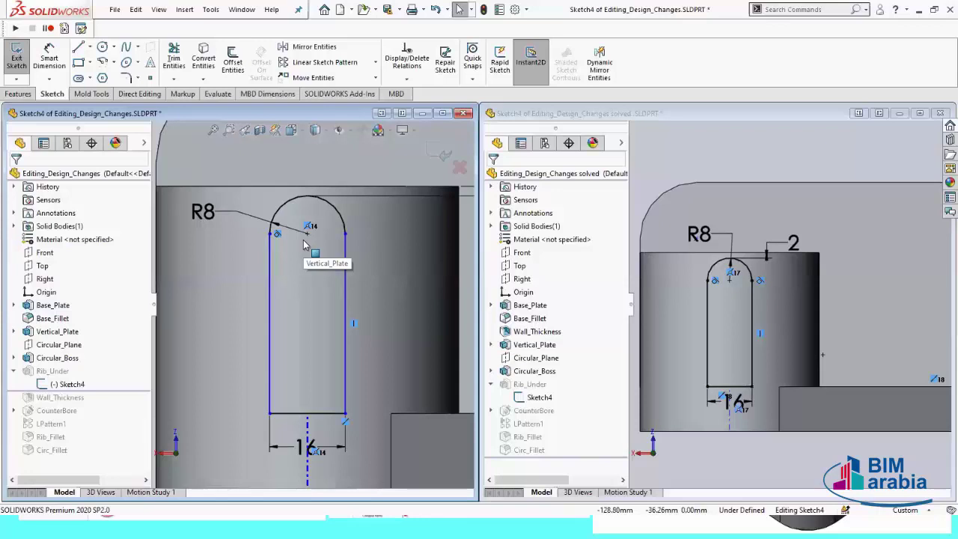
Add a Tangent relation between the R8 arc and the right vertical slot line.
click(342, 227)
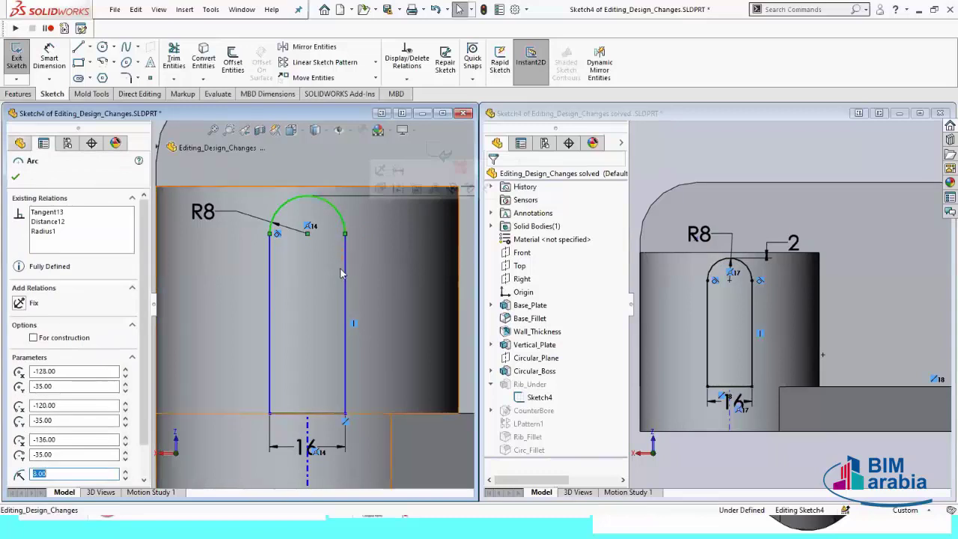
ctrl+click(342, 274)
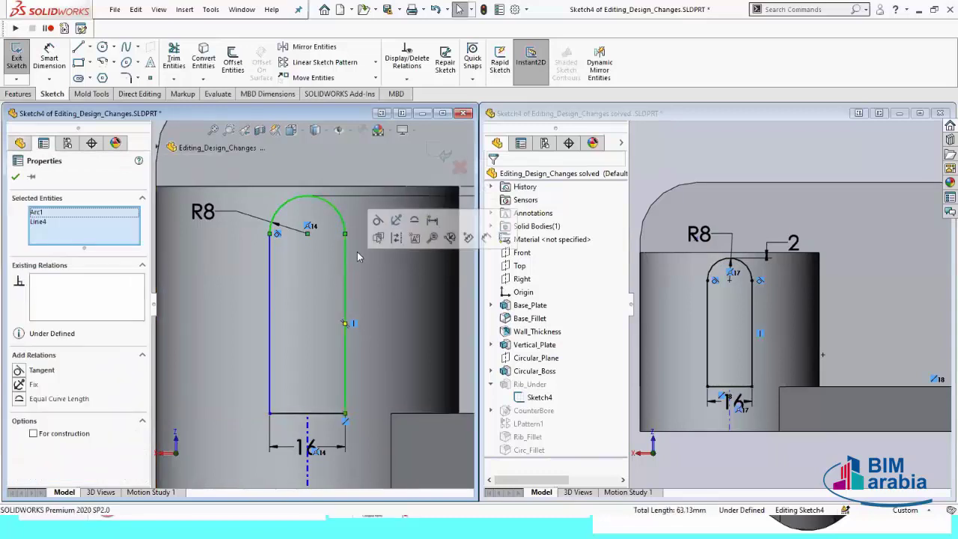
click(378, 220)
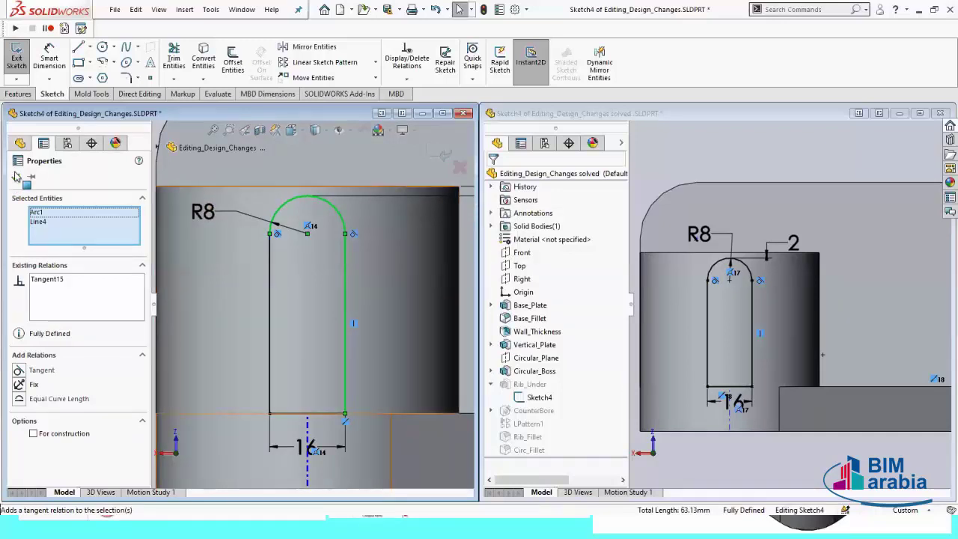
key(Escape)
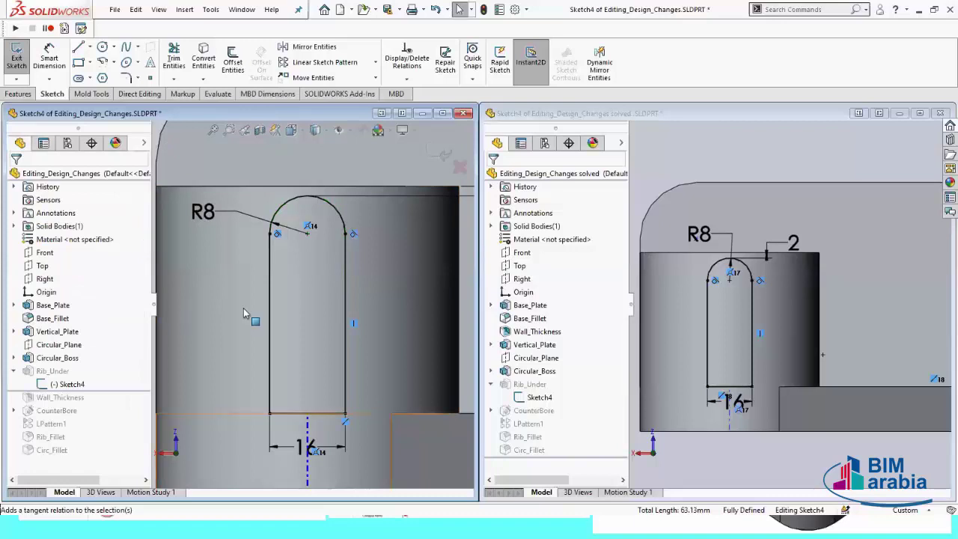
scroll(208, 279, up, 4)
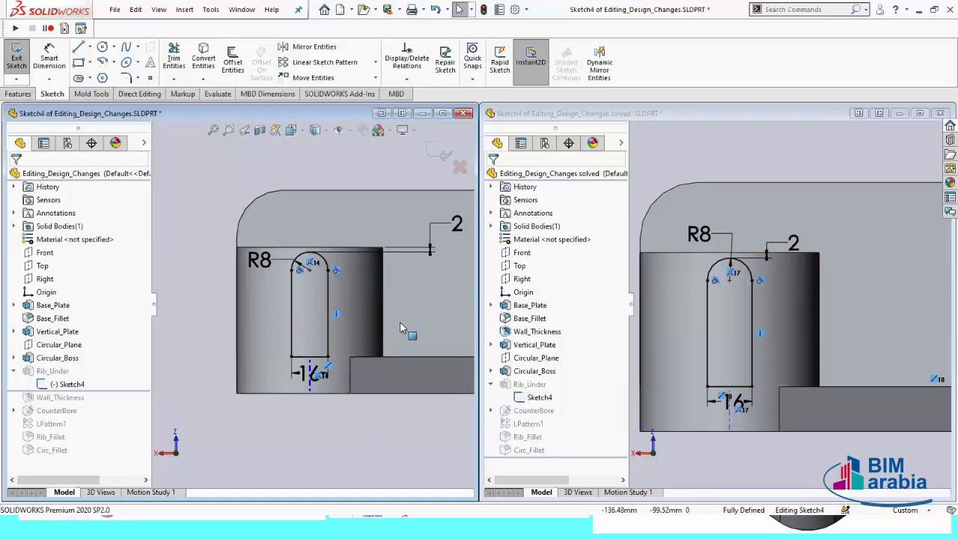
Exit the slot sketch and orbit the repaired part into a 3D view.
click(441, 154)
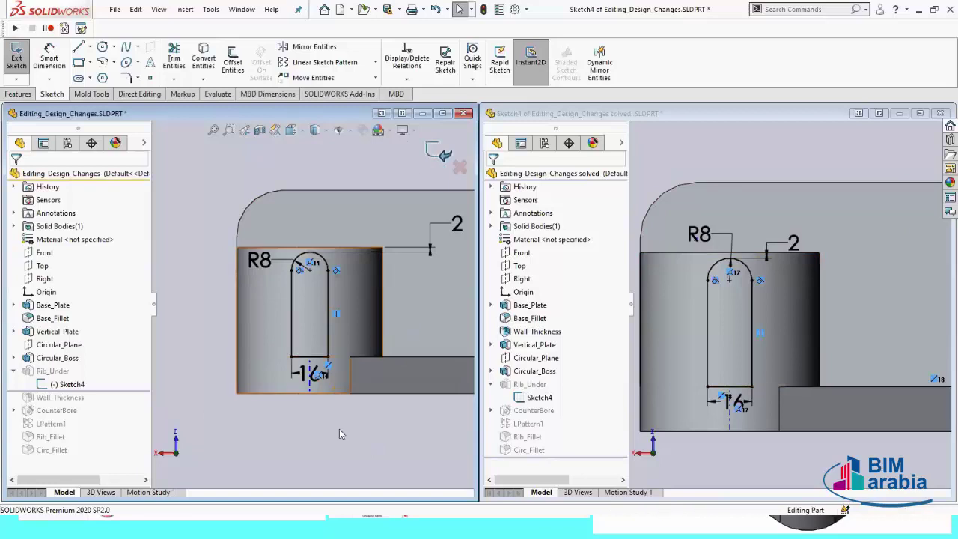
middle_drag(337, 415, 342, 289)
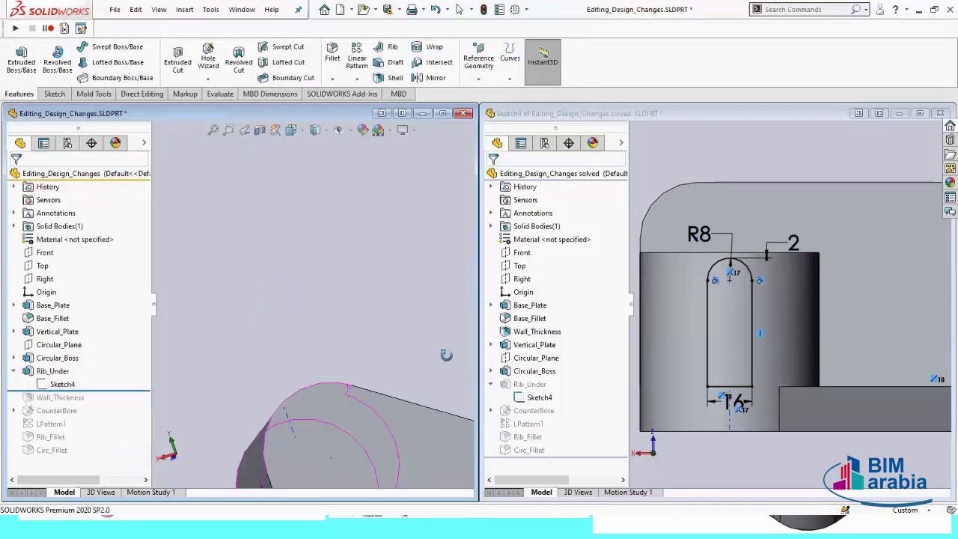
mouse_move(446, 354)
middle_down()
mouse_move(232, 371)
mouse_move(274, 404)
middle_up()
key(Escape)
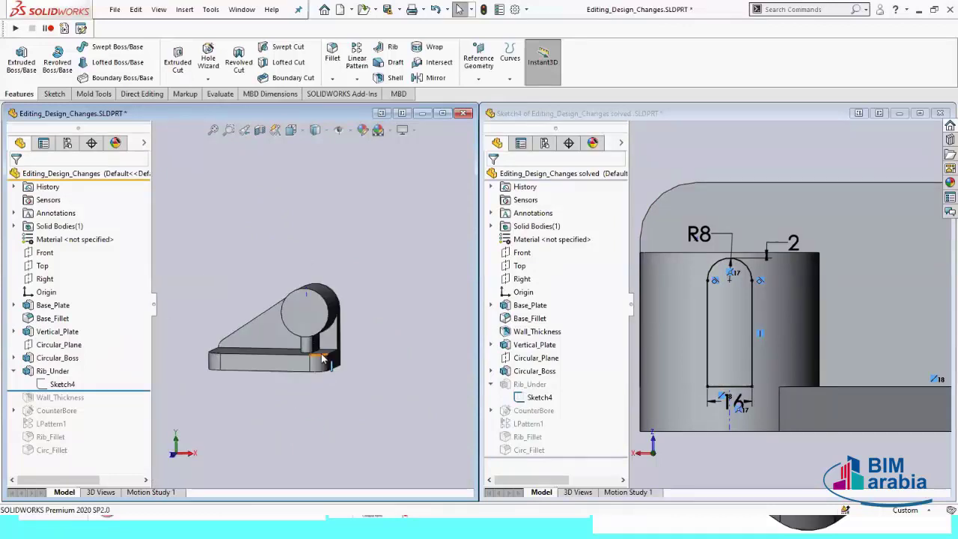
middle_drag(330, 345, 359, 374)
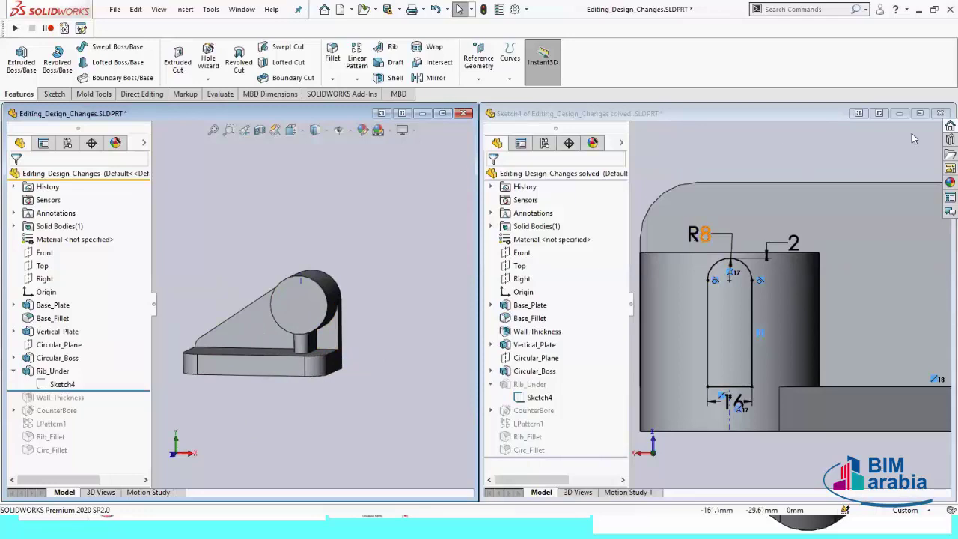
scroll(866, 161, up, 2)
scroll(841, 187, up, 2)
Tilt the solved part for comparison, then roll the repaired part forward past Wall_Thickness.
click(841, 187)
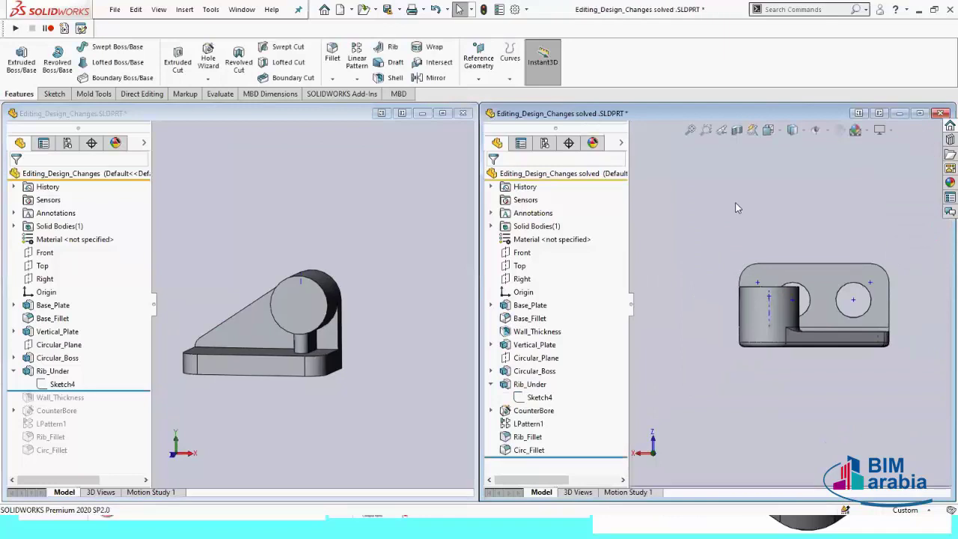
mouse_move(742, 382)
middle_down()
mouse_move(908, 274)
mouse_move(887, 299)
middle_up()
click(297, 429)
mouse_move(297, 429)
middle_down()
mouse_move(314, 425)
mouse_move(303, 428)
middle_up()
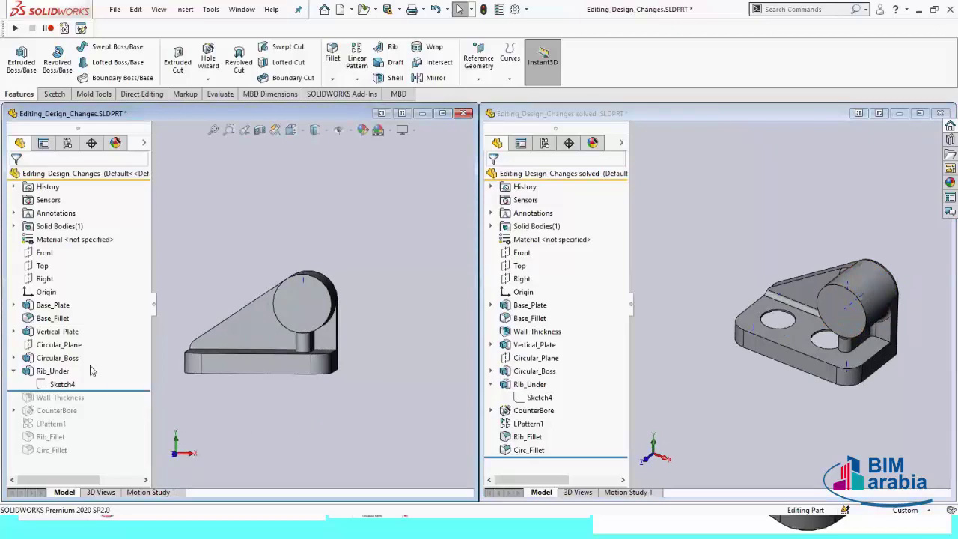
drag(97, 391, 98, 404)
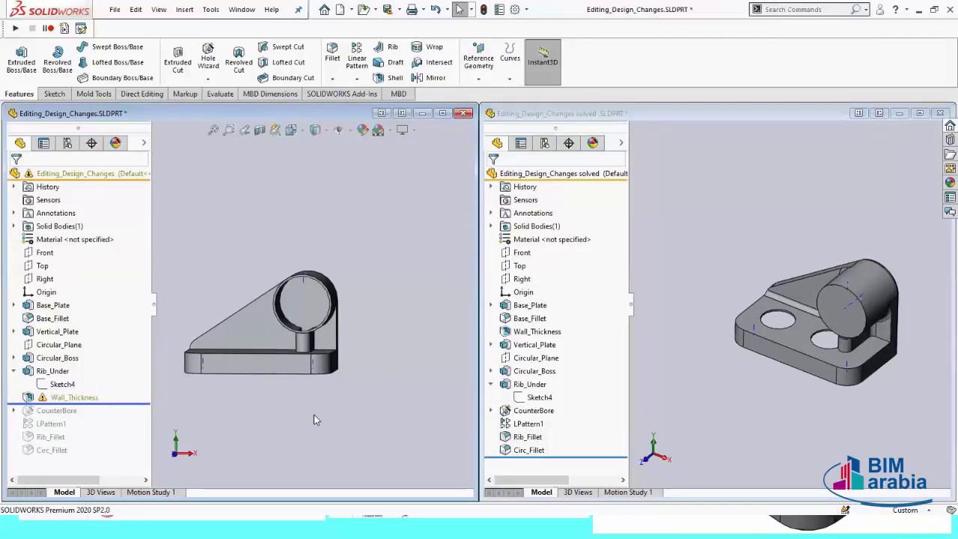
mouse_move(295, 442)
middle_down()
mouse_move(313, 342)
mouse_move(287, 407)
mouse_move(259, 370)
mouse_move(348, 392)
mouse_move(352, 414)
middle_up()
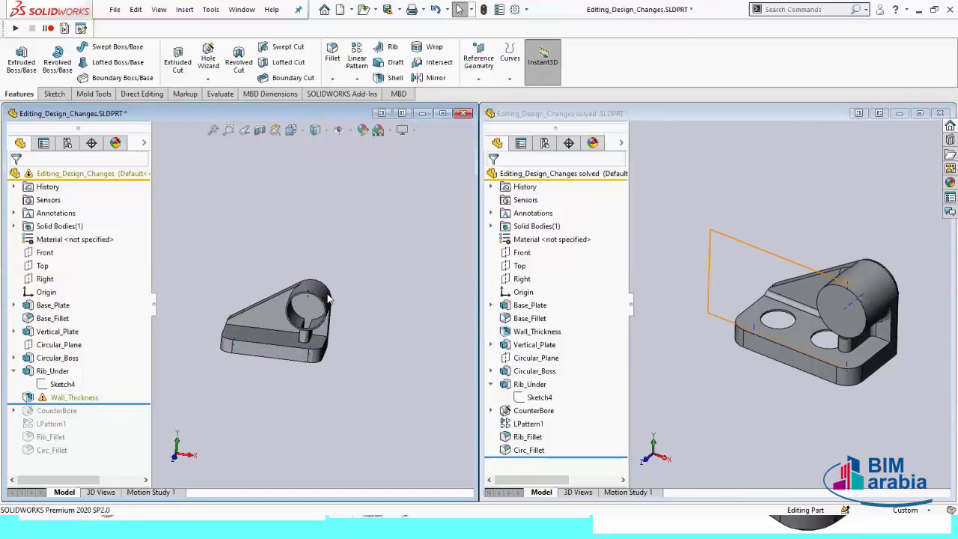
mouse_move(328, 298)
middle_down()
mouse_move(310, 252)
mouse_move(304, 261)
mouse_move(313, 227)
mouse_move(284, 381)
middle_up()
mouse_move(821, 420)
middle_down()
mouse_move(809, 419)
mouse_move(736, 273)
mouse_move(714, 393)
mouse_move(776, 393)
mouse_move(778, 359)
mouse_move(673, 397)
mouse_move(455, 405)
middle_up()
click(274, 376)
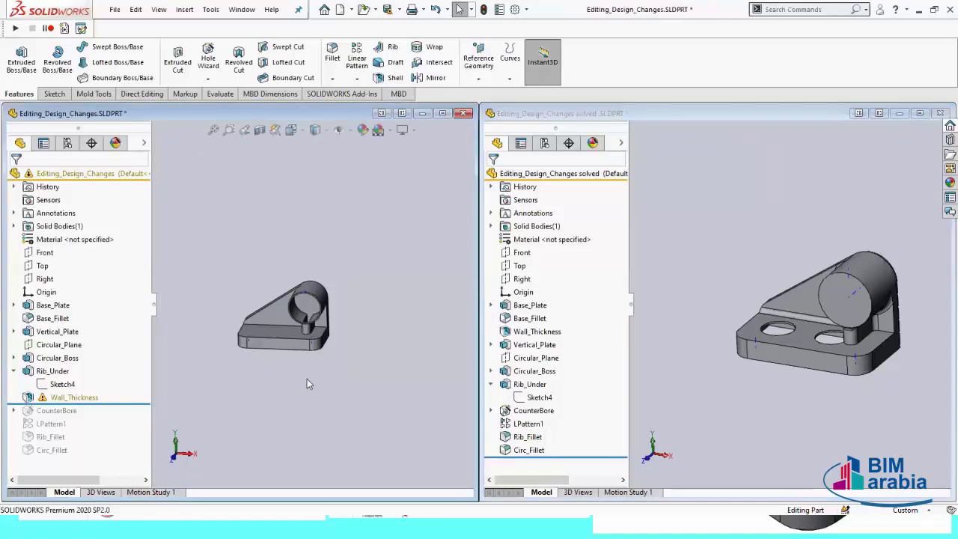
click(13, 371)
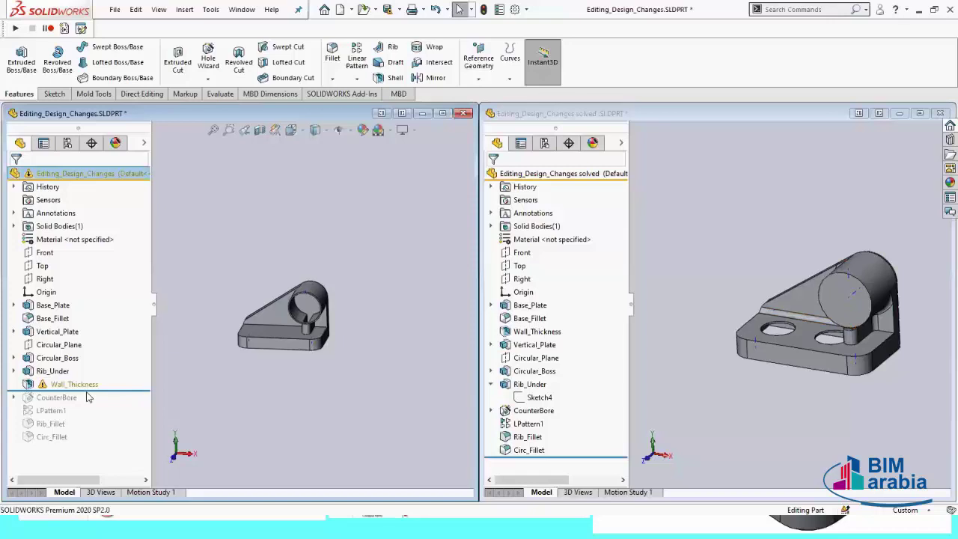
mouse_move(294, 299)
middle_down()
mouse_move(272, 358)
mouse_move(306, 407)
middle_up()
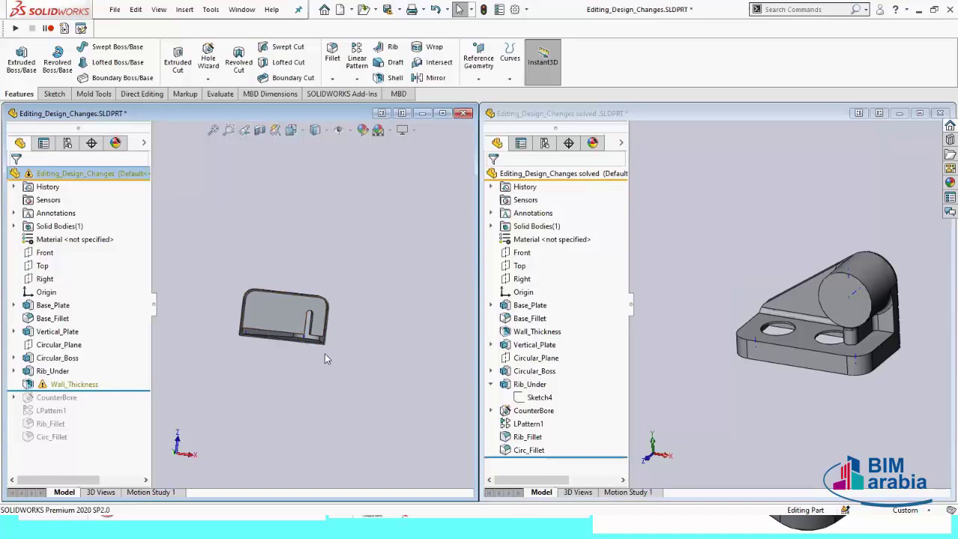
mouse_move(325, 353)
middle_down()
mouse_move(311, 377)
mouse_move(419, 375)
middle_up()
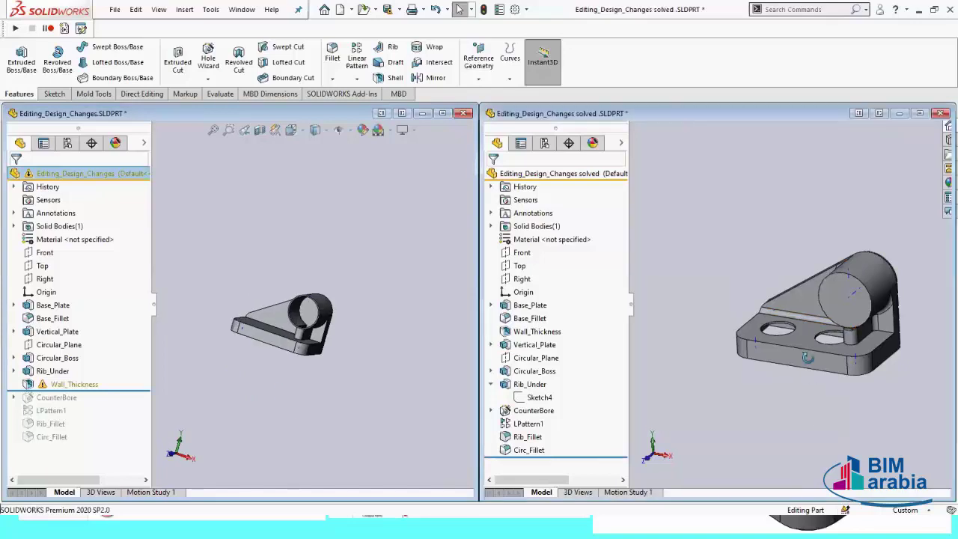
mouse_move(815, 429)
middle_down()
mouse_move(753, 278)
mouse_move(785, 327)
mouse_move(808, 395)
mouse_move(898, 470)
middle_up()
mouse_move(351, 395)
middle_down()
mouse_move(302, 388)
mouse_move(317, 359)
mouse_move(310, 399)
middle_up()
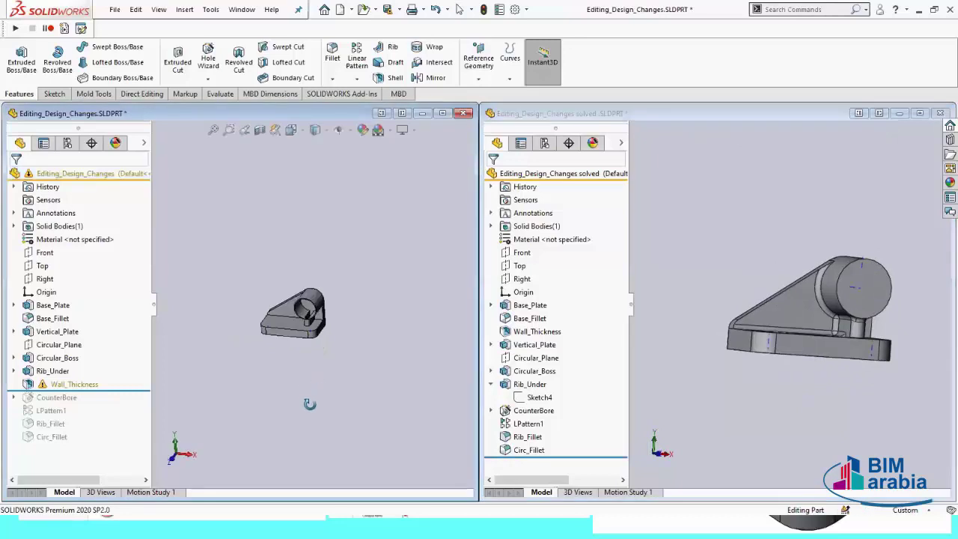
scroll(302, 319, down, 3)
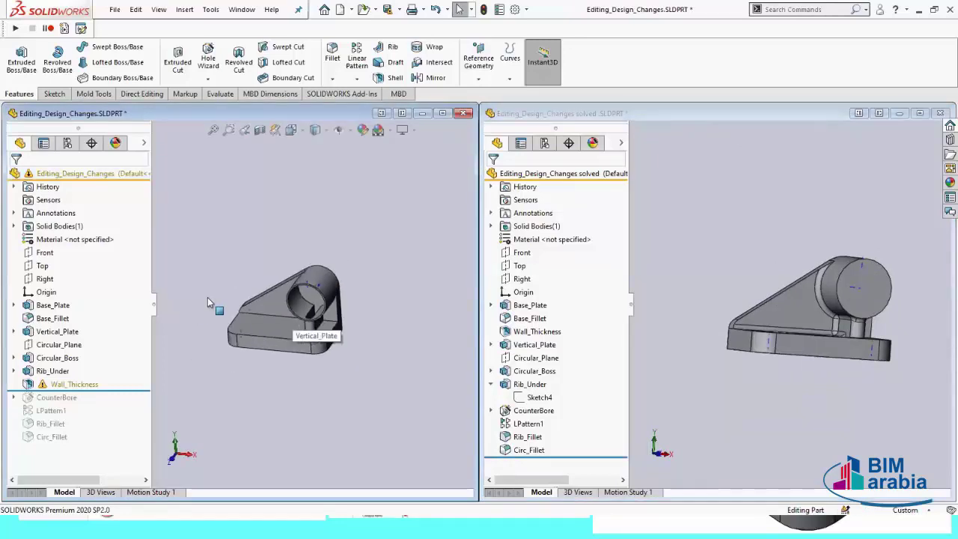
scroll(207, 297, down, 2)
scroll(374, 381, down, 2)
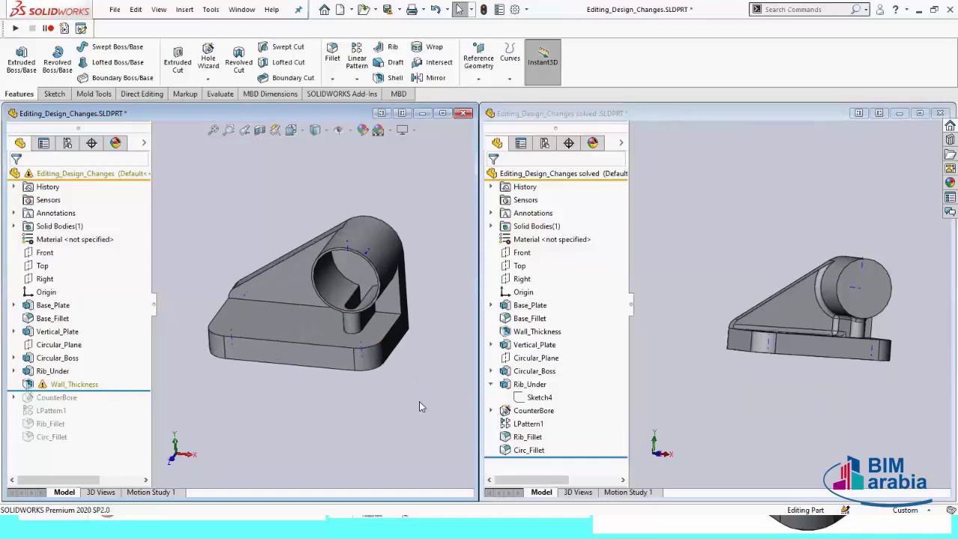
scroll(419, 404, up, 2)
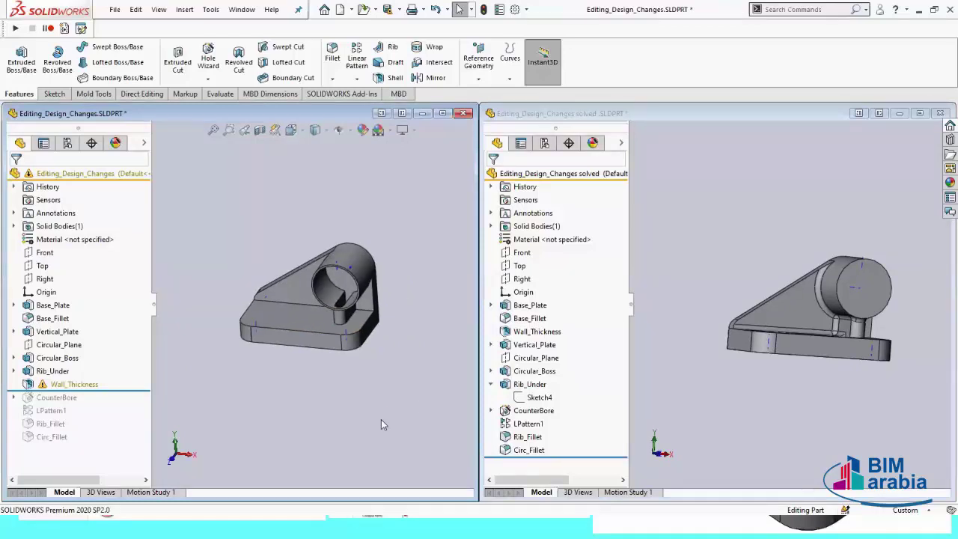
Check Wall_Thickness's missing-references warning and try reordering it above Vertical_Plate, which is refused.
click(29, 384)
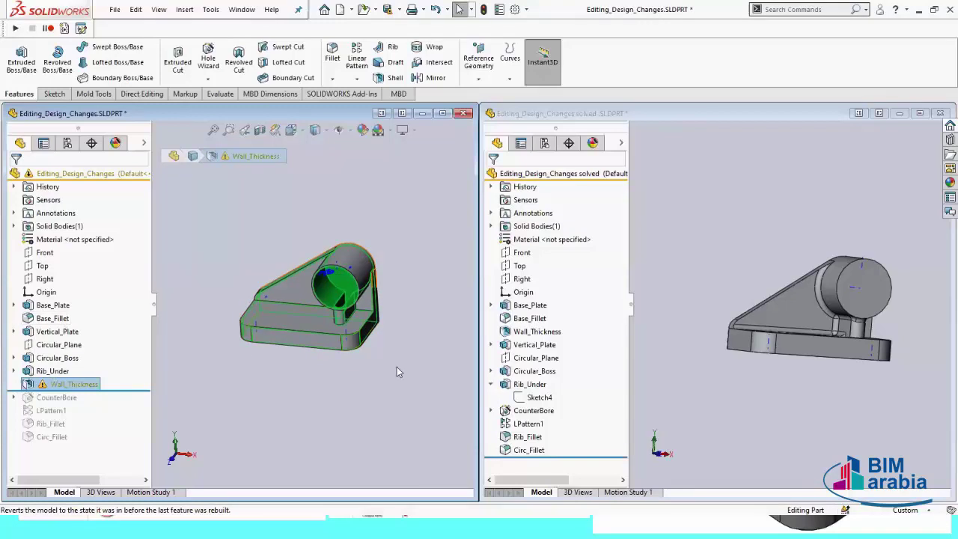
middle_drag(308, 335, 314, 318)
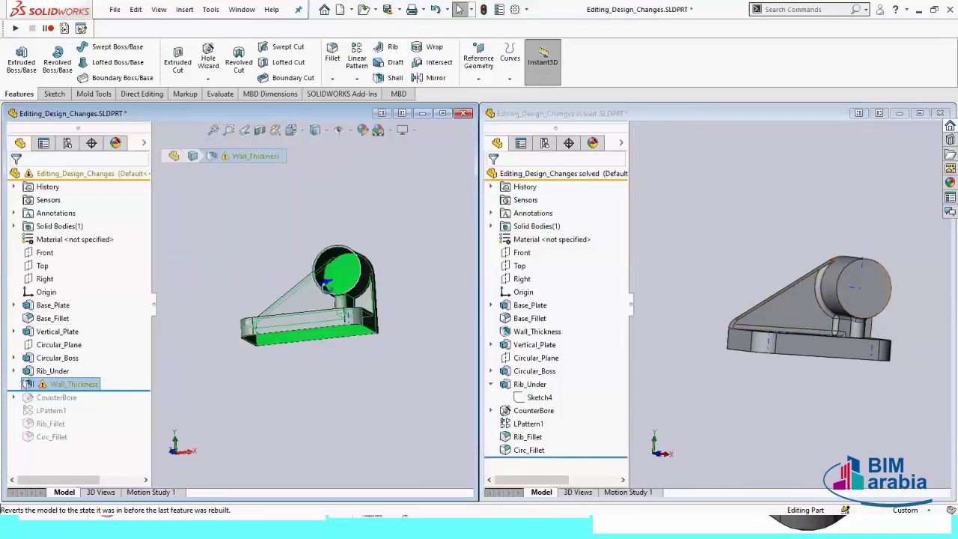
middle_drag(265, 265, 314, 401)
click(313, 402)
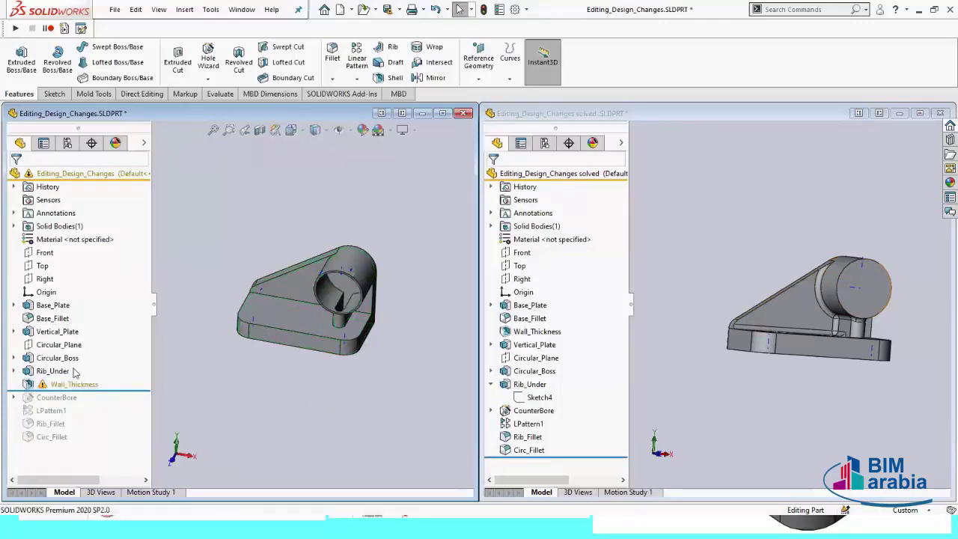
click(30, 386)
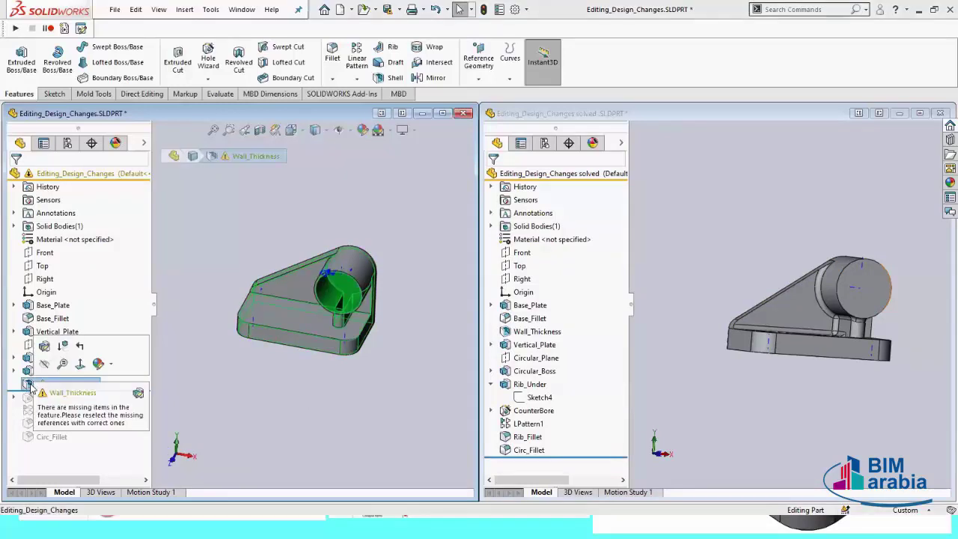
drag(30, 386, 44, 320)
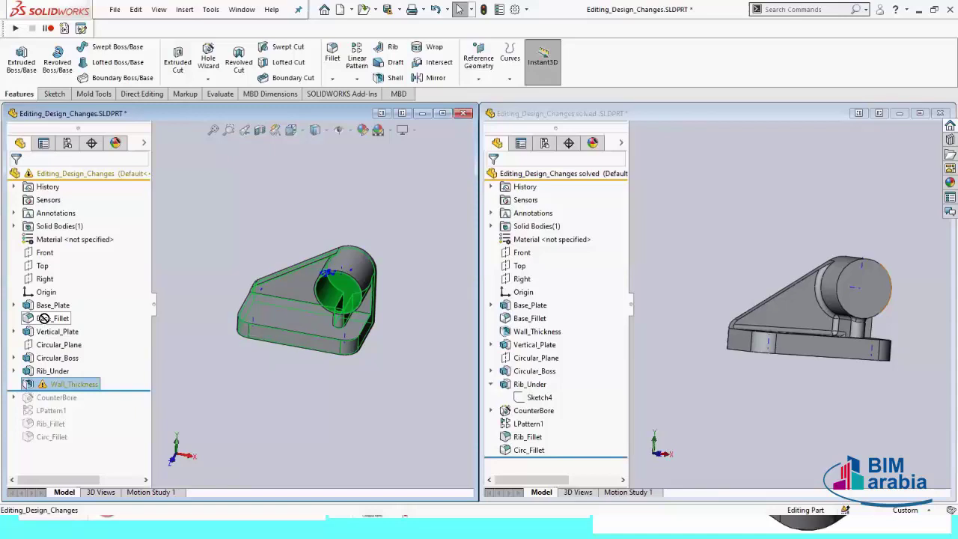
drag(47, 327, 42, 387)
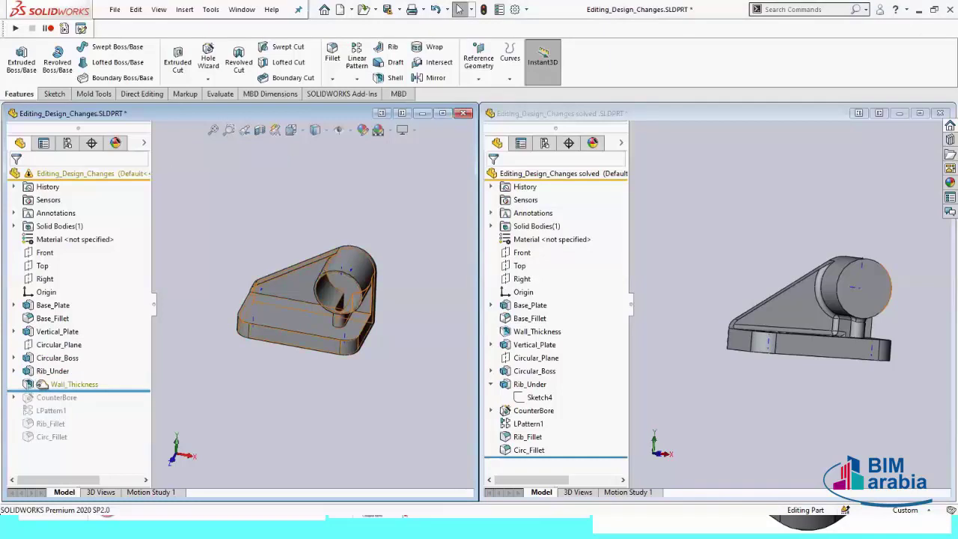
Open Parent/Child Relationships for Wall_Thickness, showing Base_Plate and Circular_Boss as parents.
click(38, 385)
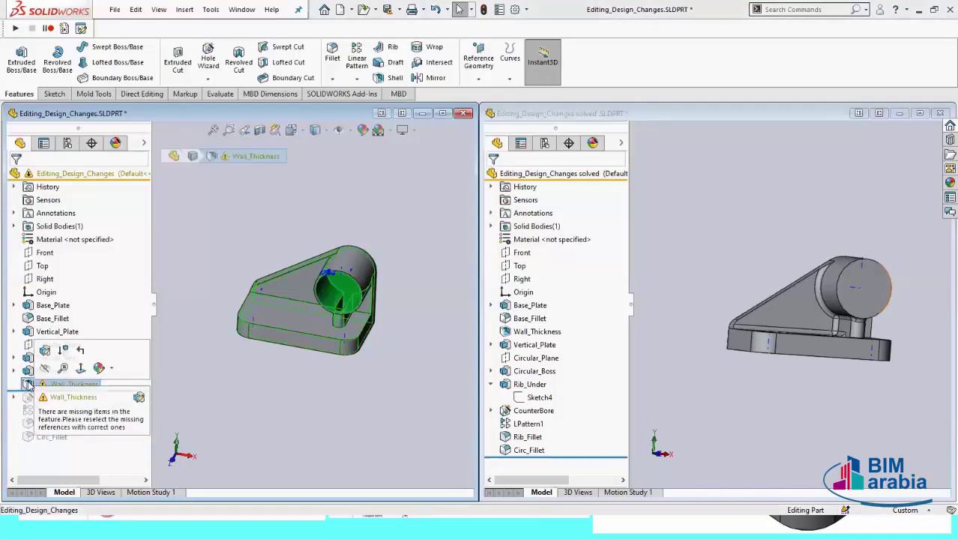
right_click(28, 384)
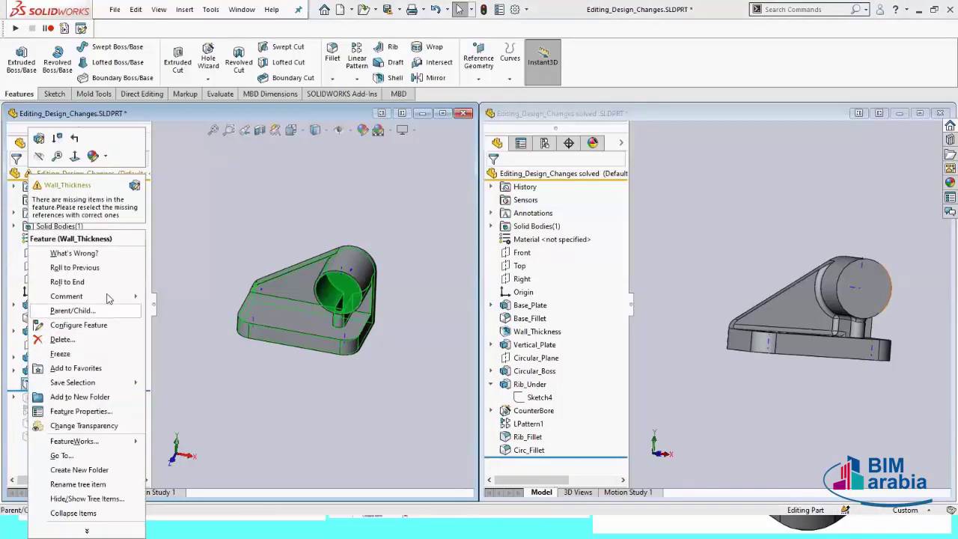
click(98, 311)
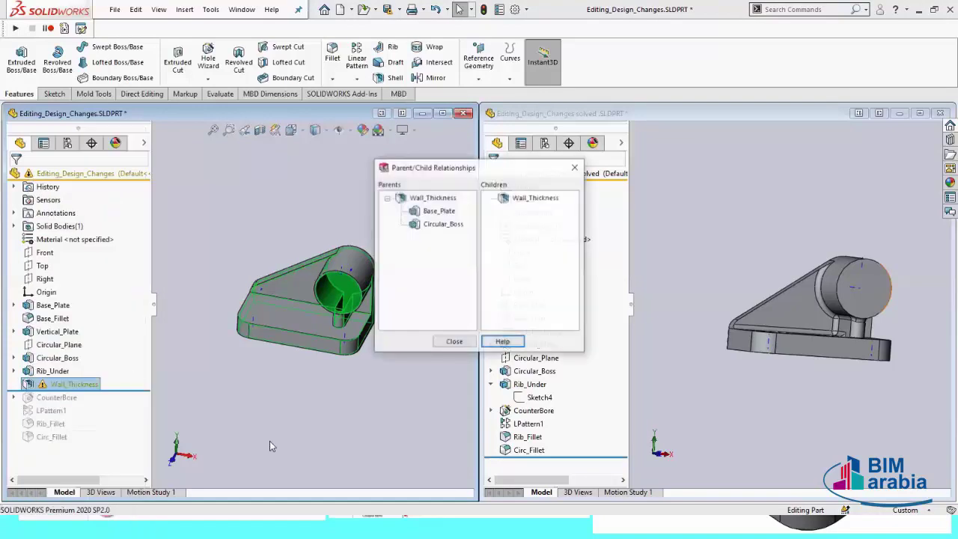
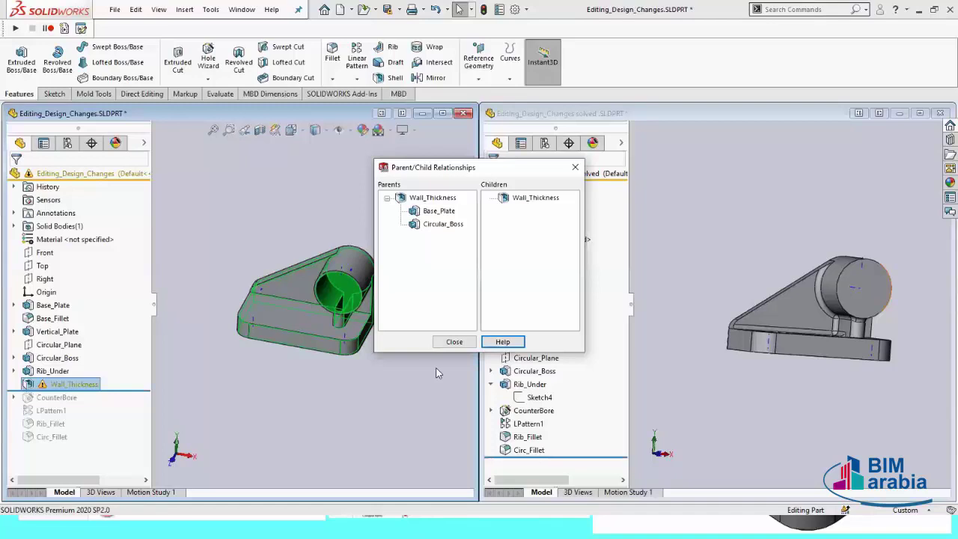
Close the Parent/Child window and edit the Wall_Thickness shell to show its missing face reference.
click(454, 342)
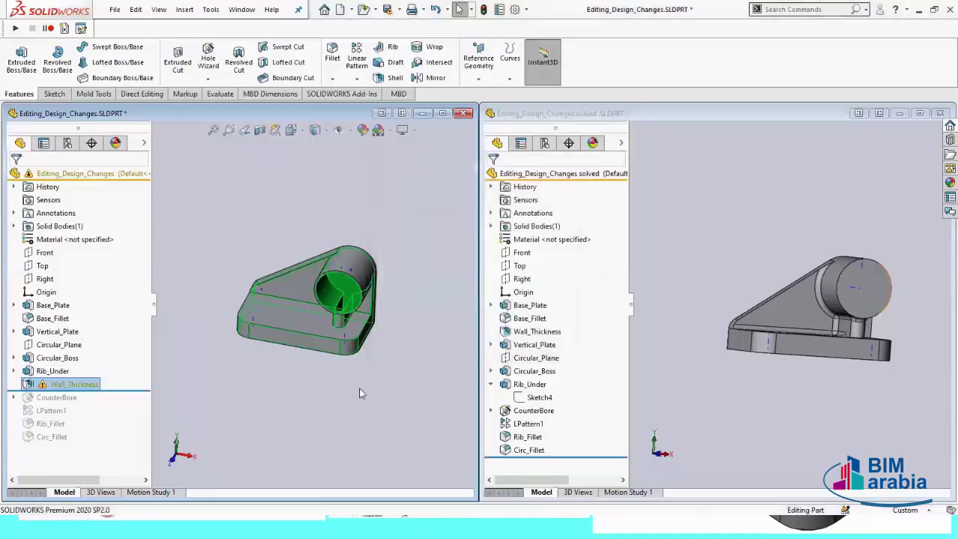
middle_drag(359, 388, 343, 388)
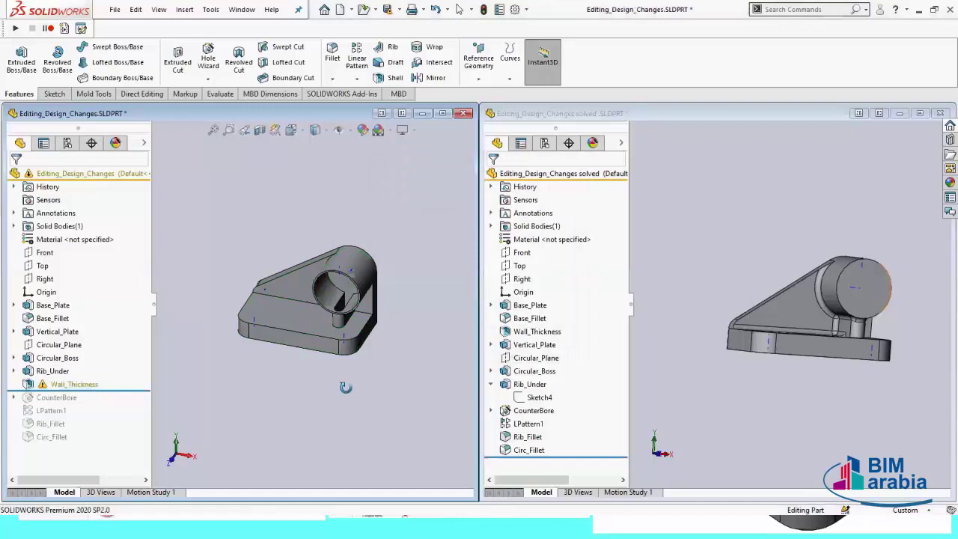
click(43, 385)
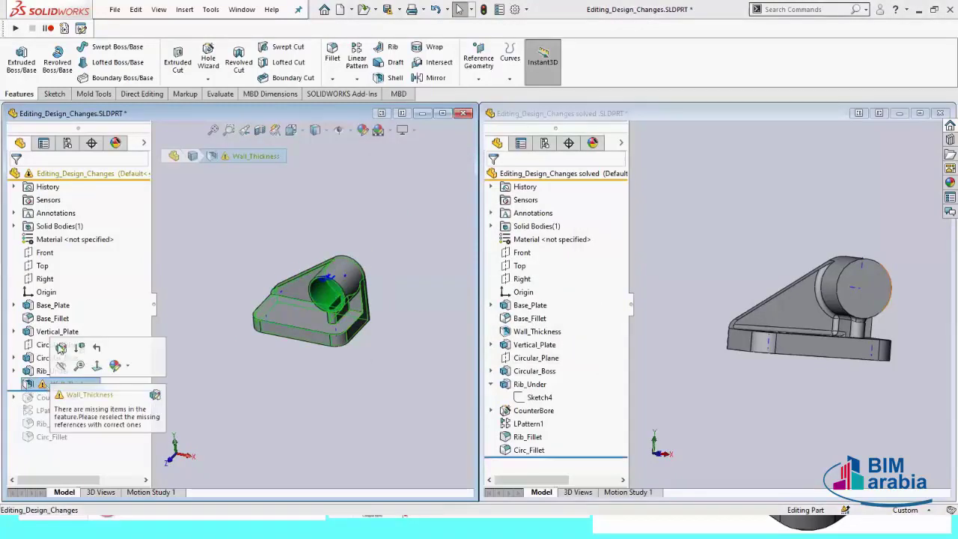
click(60, 348)
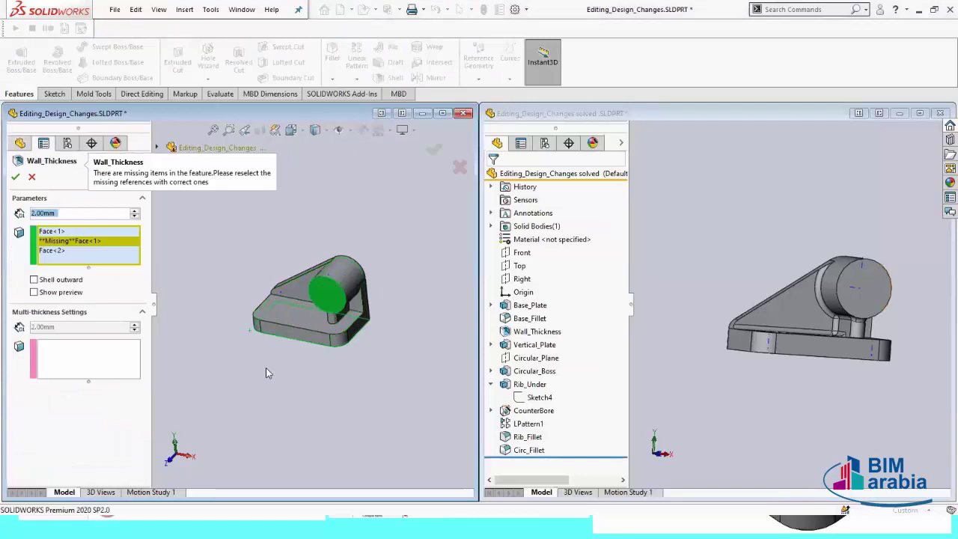
Delete the Missing Face entry from the Wall_Thickness faces list.
mouse_move(380, 426)
middle_down()
mouse_move(355, 333)
mouse_move(303, 292)
middle_up()
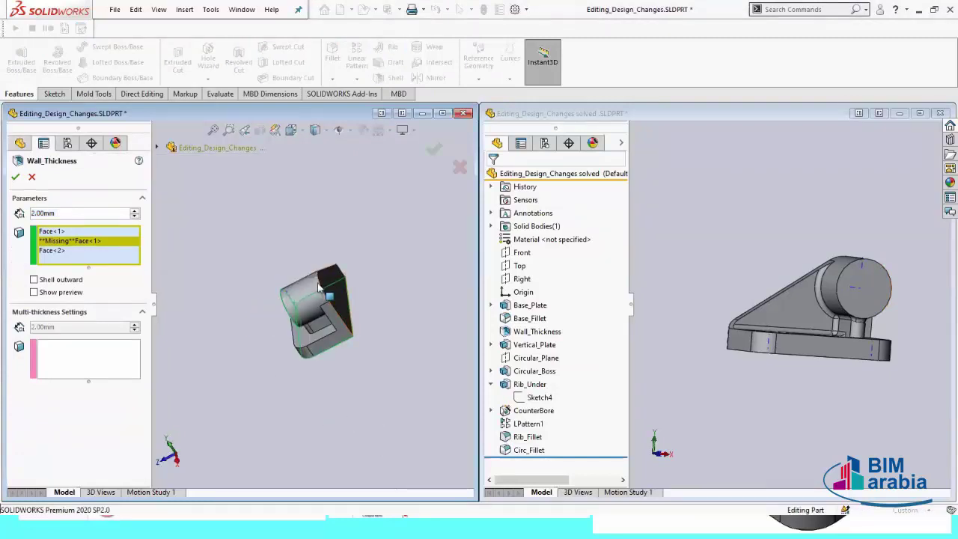
click(66, 241)
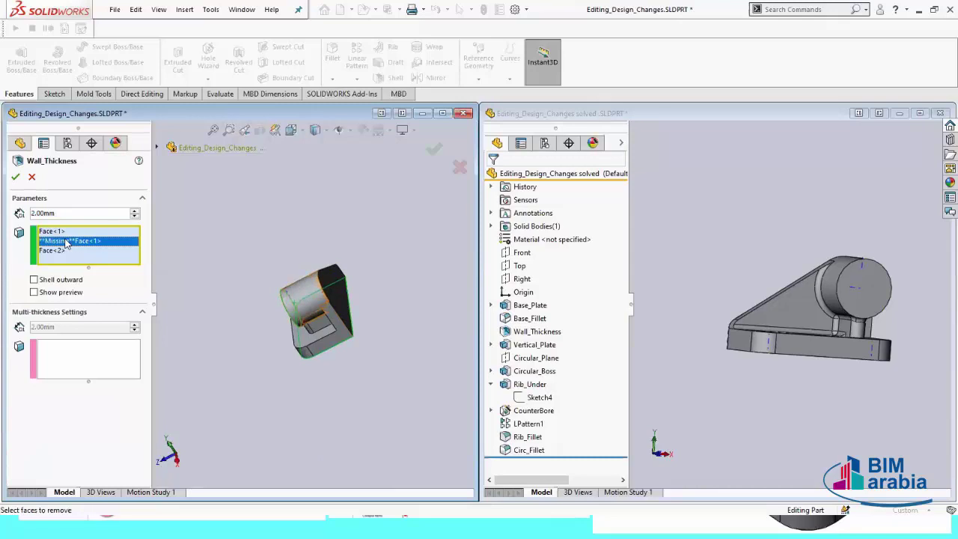
right_click(72, 242)
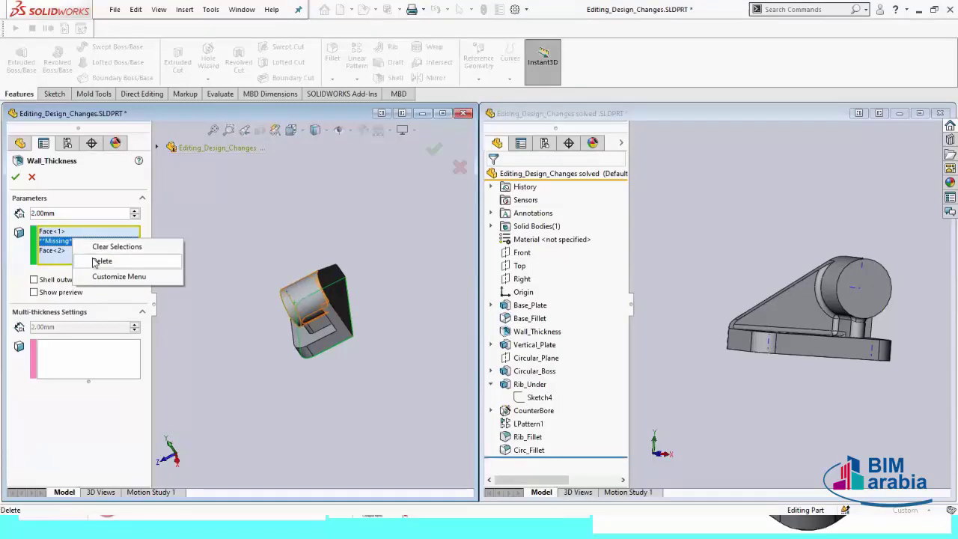
click(97, 261)
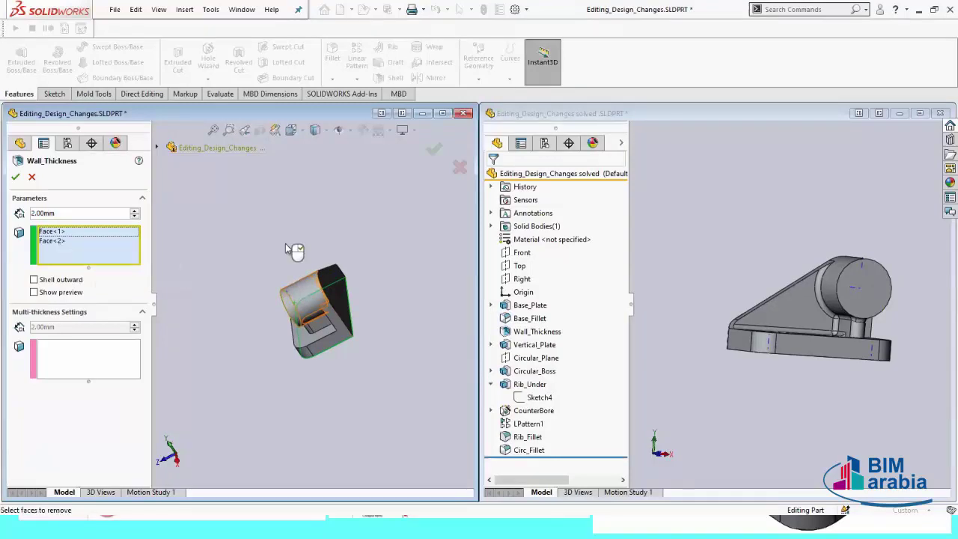
Leave the cylinder end face out so only Face<1> is removed at 2.00mm, and apply the shell.
click(58, 241)
middle_drag(245, 350, 322, 308)
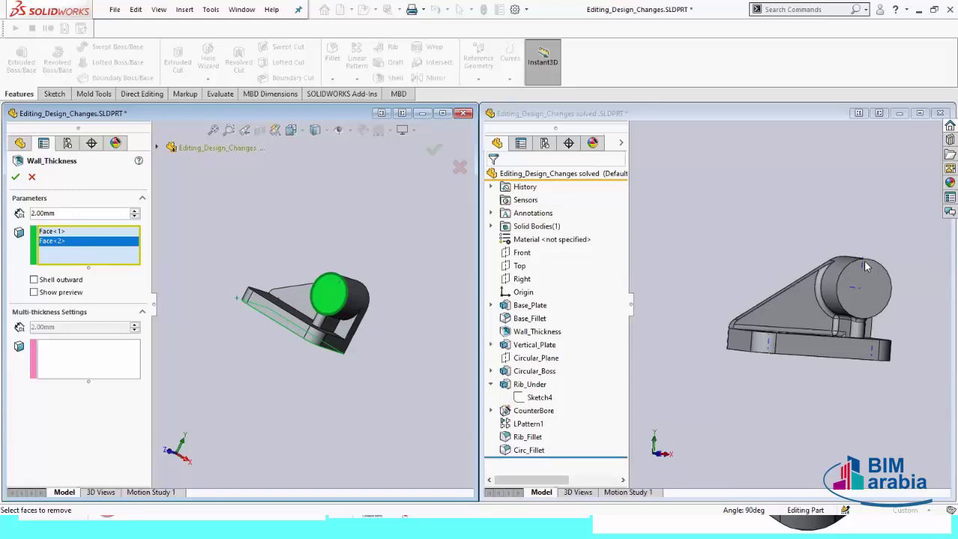
click(327, 303)
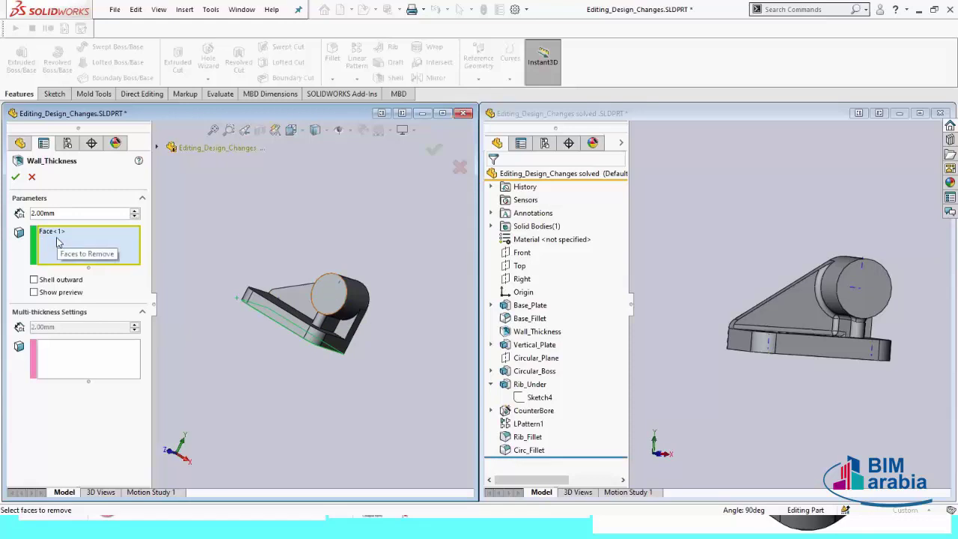
click(321, 294)
click(321, 293)
click(321, 294)
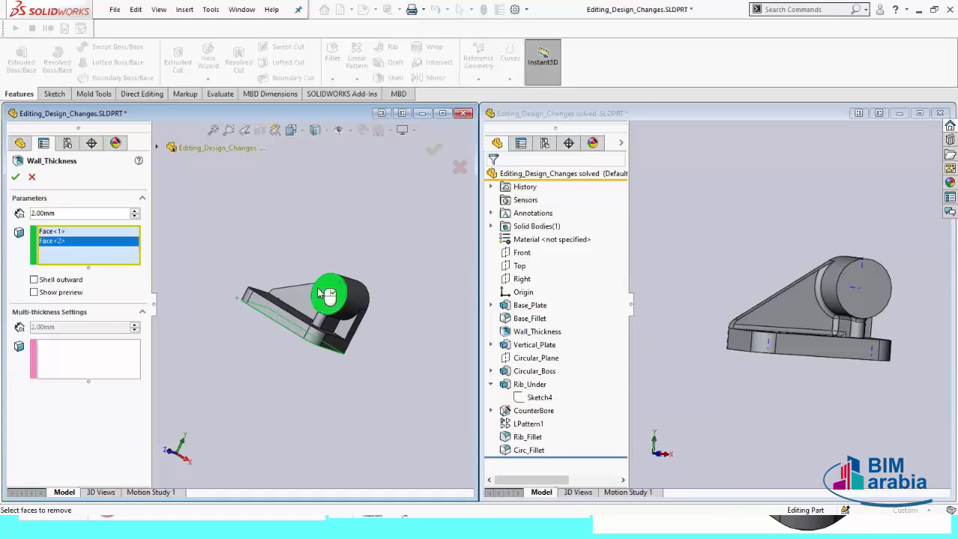
click(320, 293)
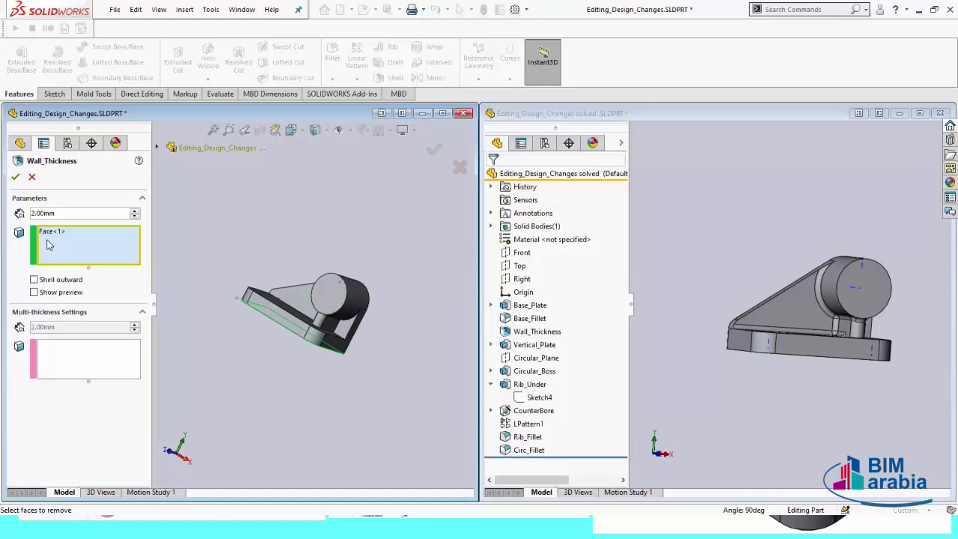
mouse_move(319, 396)
middle_down()
mouse_move(308, 301)
mouse_move(314, 374)
middle_up()
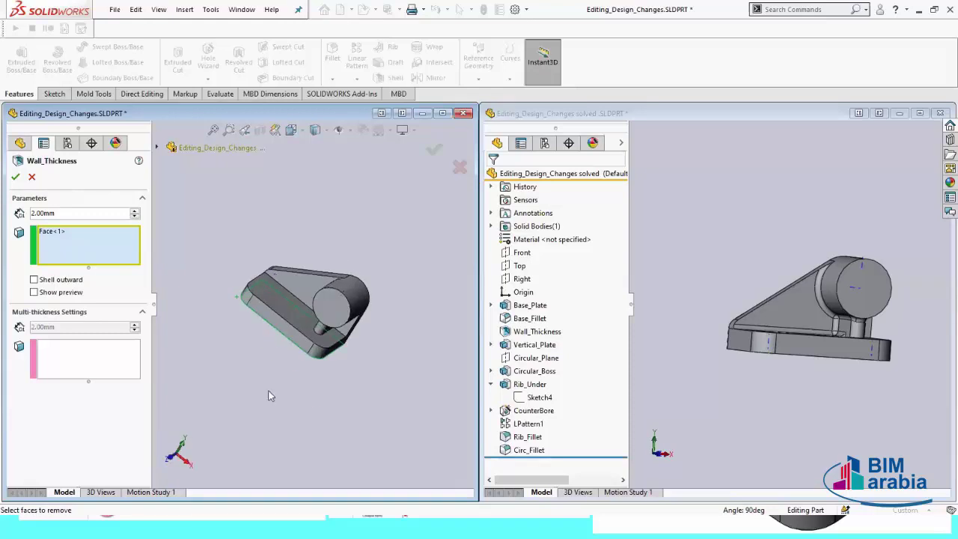
middle_drag(303, 322, 311, 299)
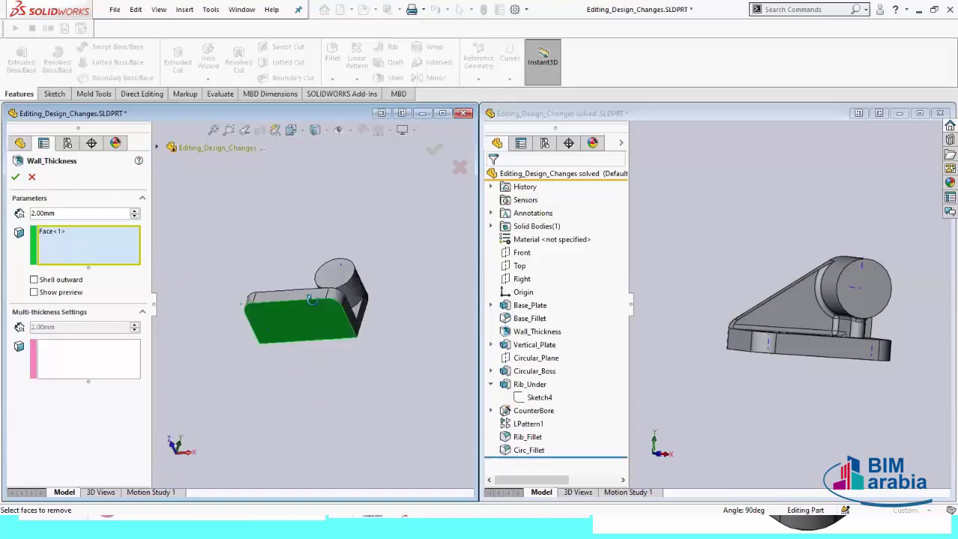
click(14, 177)
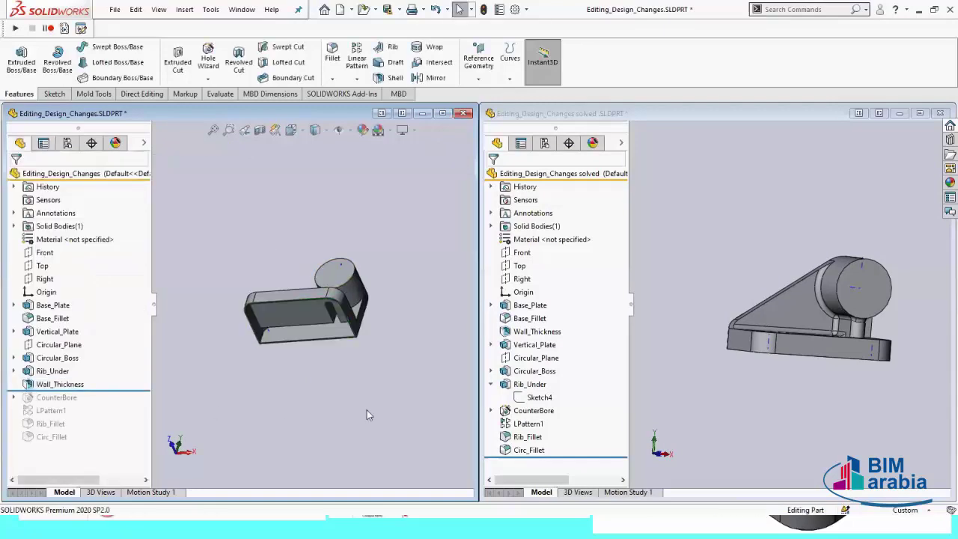
middle_drag(333, 357, 332, 336)
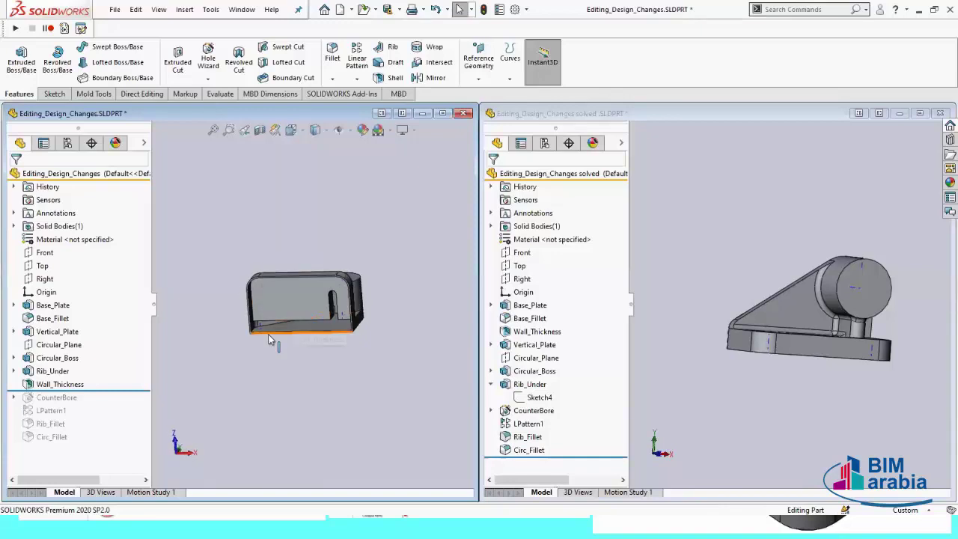
mouse_move(333, 310)
middle_down()
mouse_move(219, 464)
mouse_move(340, 483)
middle_up()
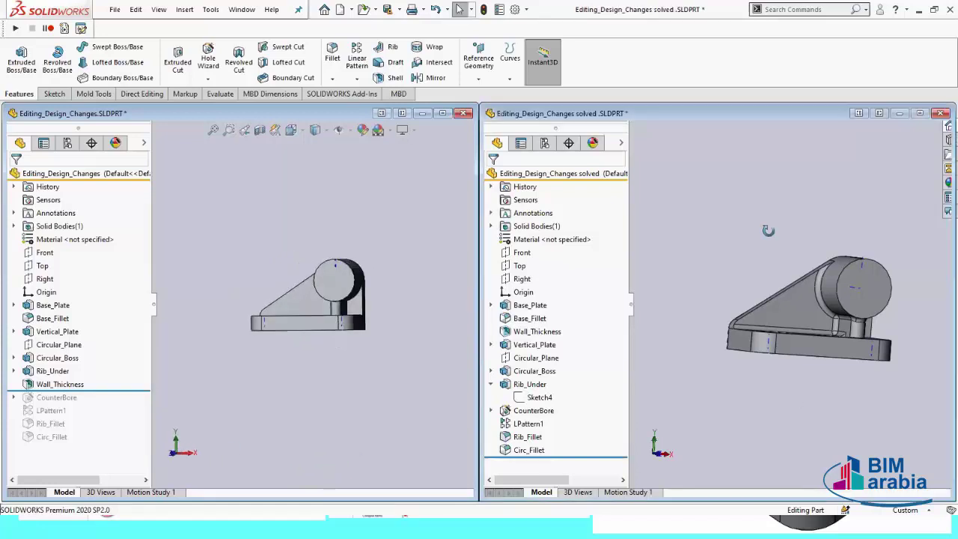
middle_drag(770, 224, 787, 298)
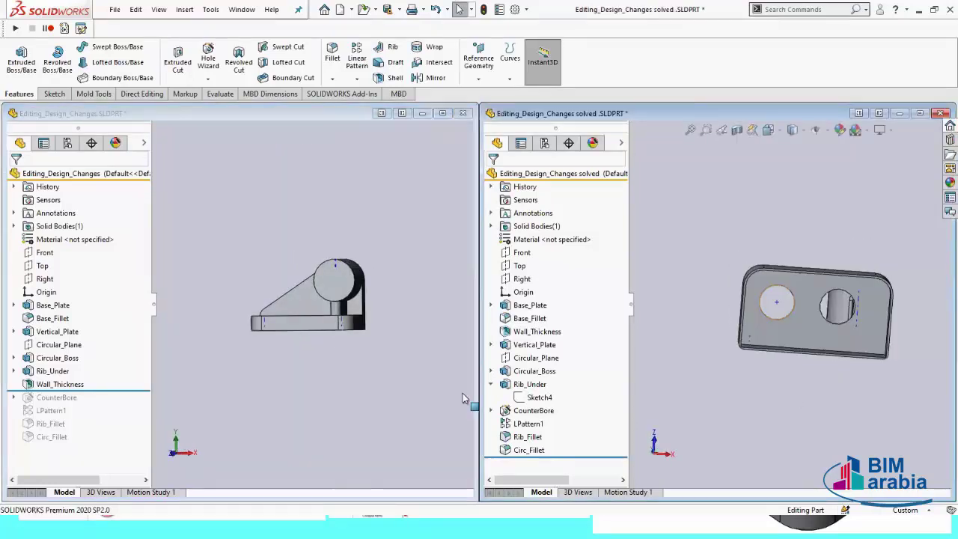
middle_drag(370, 282, 341, 294)
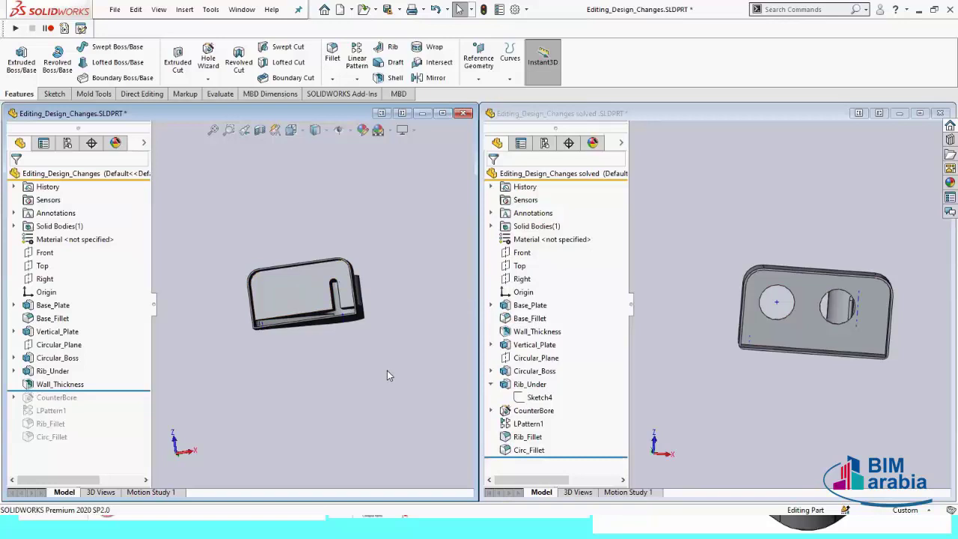
scroll(314, 341, down, 1)
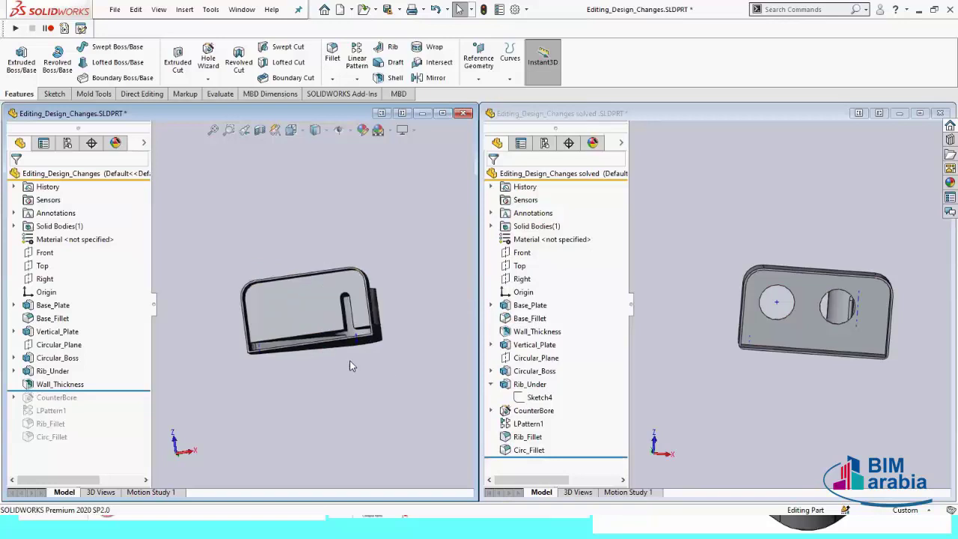
mouse_move(350, 360)
middle_down()
mouse_move(242, 273)
mouse_move(249, 387)
middle_up()
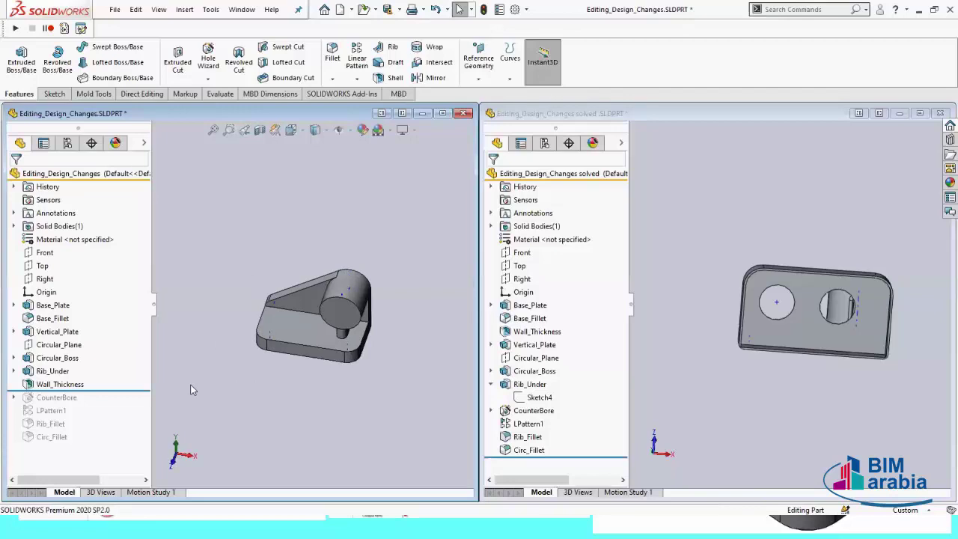
Check Wall_Thickness's parent/child relations, then drag it up to sit just below Base_Fillet.
click(75, 384)
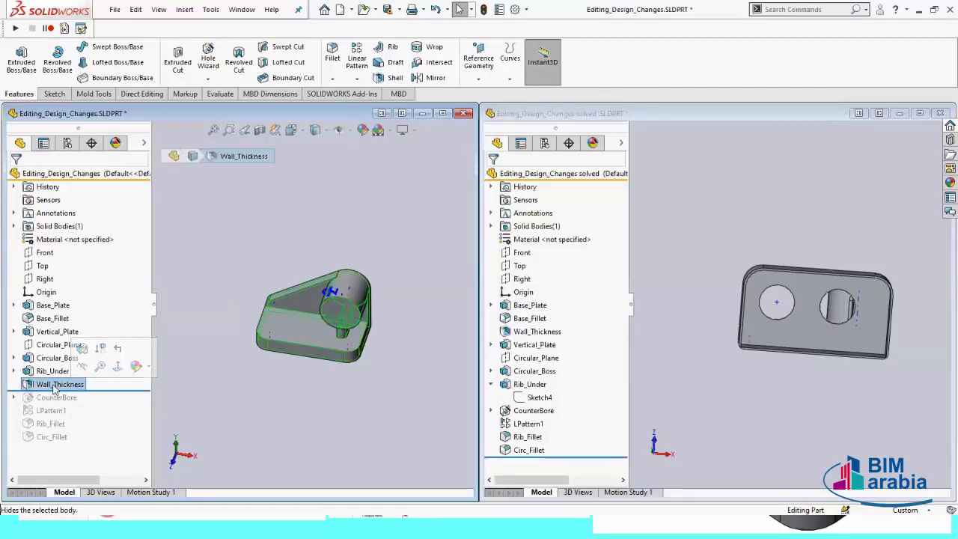
right_click(77, 383)
click(98, 310)
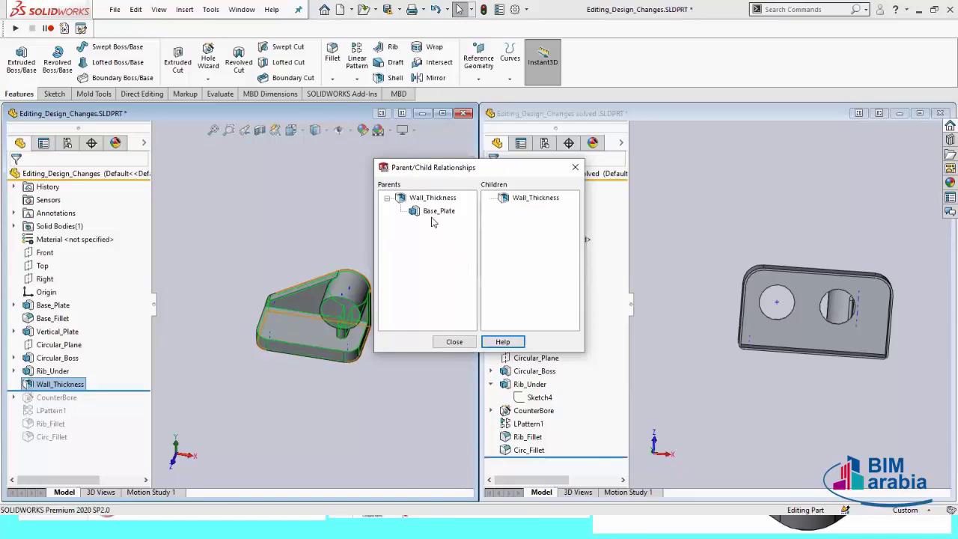
click(455, 342)
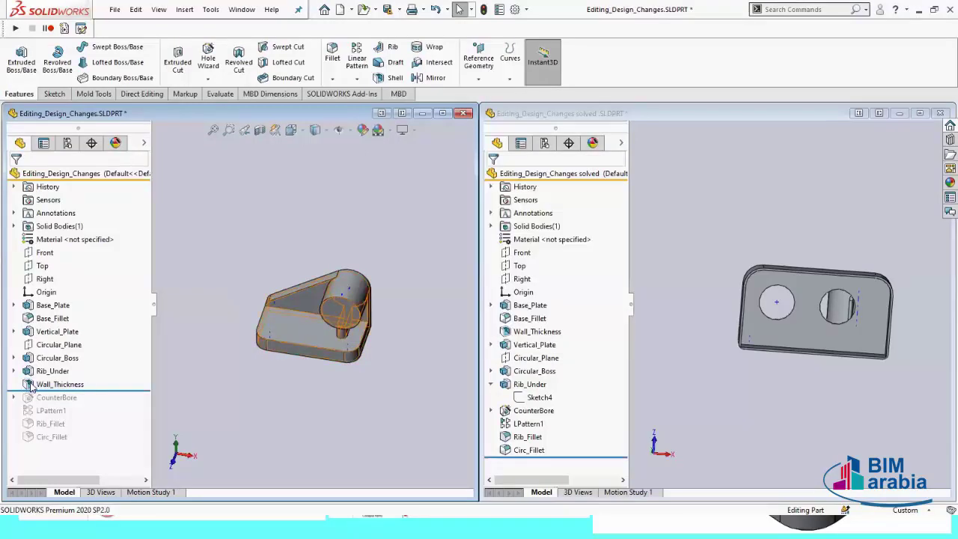
drag(30, 385, 33, 322)
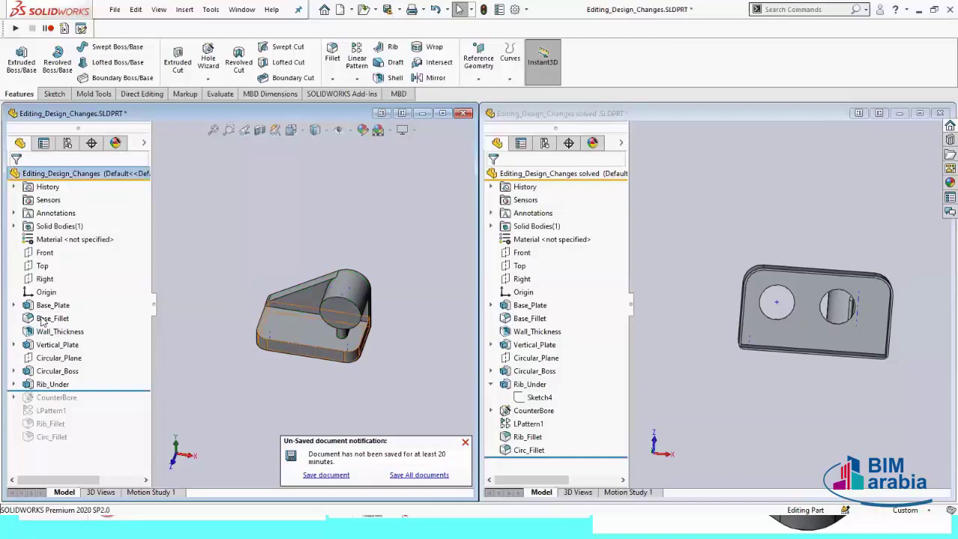
Roll the rollback bar forward past CounterBore, LPattern1, Rib_Fillet and Circ_Fillet to the end.
middle_drag(308, 366, 336, 229)
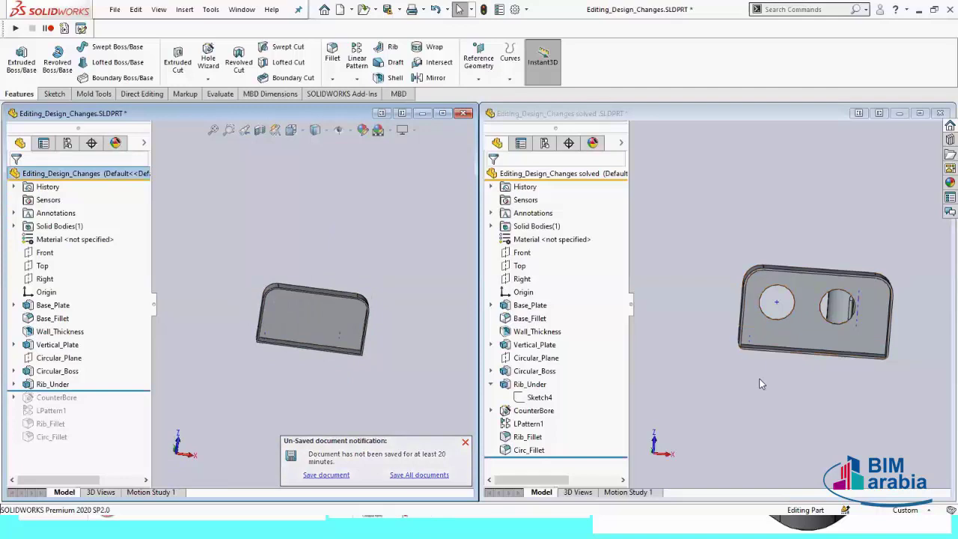
mouse_move(778, 363)
middle_down()
mouse_move(814, 392)
mouse_move(846, 401)
mouse_move(870, 392)
mouse_move(860, 397)
mouse_move(872, 408)
middle_up()
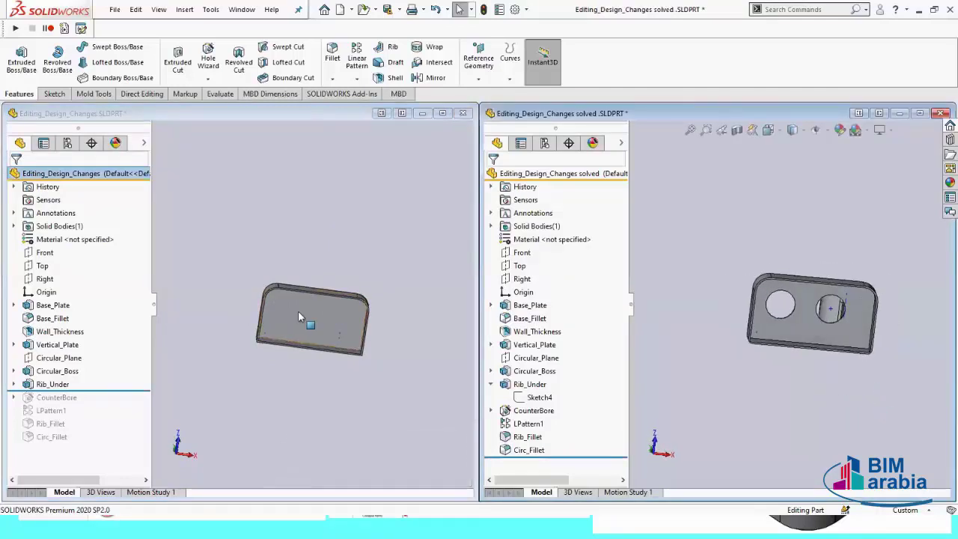
mouse_move(337, 386)
middle_down()
mouse_move(327, 378)
mouse_move(274, 387)
mouse_move(289, 412)
mouse_move(279, 407)
mouse_move(297, 415)
middle_up()
mouse_move(289, 299)
middle_down()
mouse_move(281, 279)
mouse_move(271, 357)
mouse_move(265, 314)
middle_up()
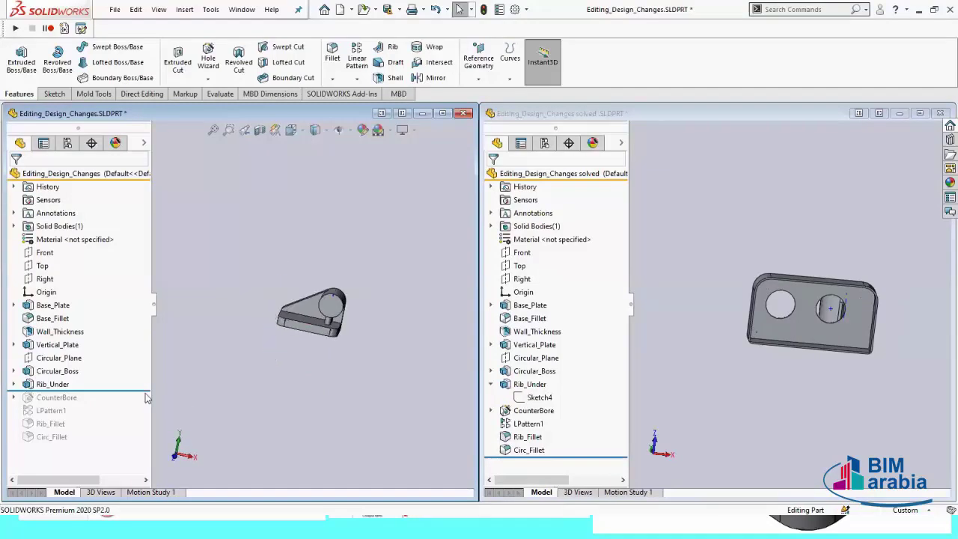
drag(134, 397, 168, 402)
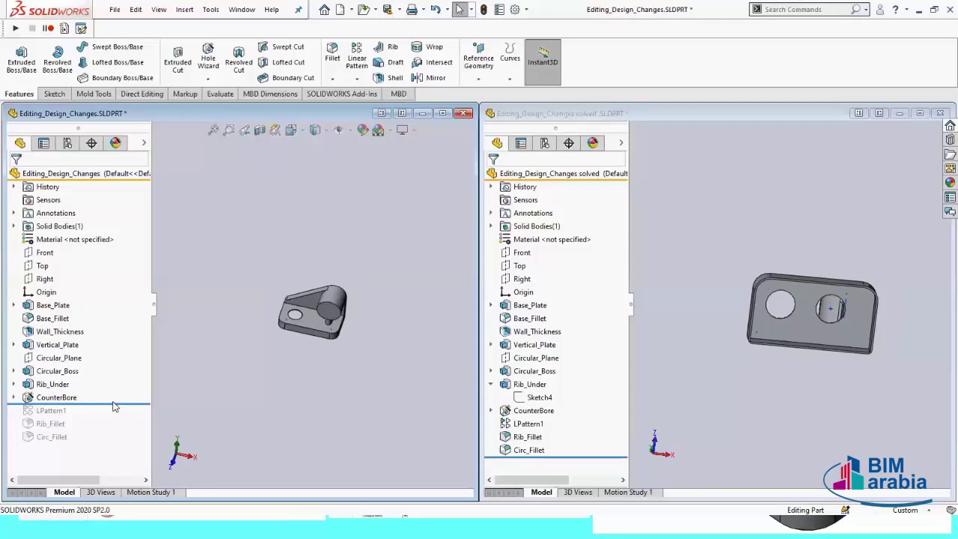
drag(120, 404, 122, 417)
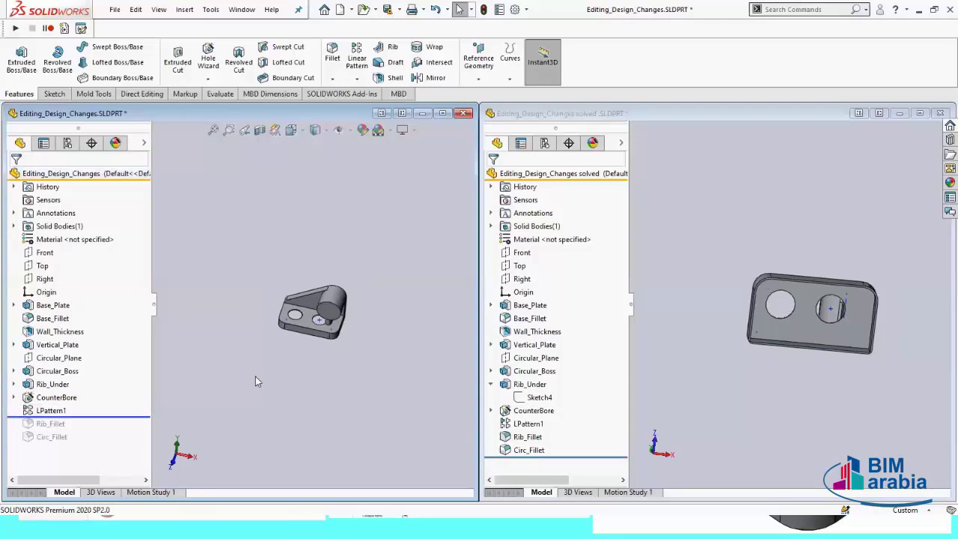
scroll(303, 339, down, 3)
middle_drag(314, 339, 313, 321)
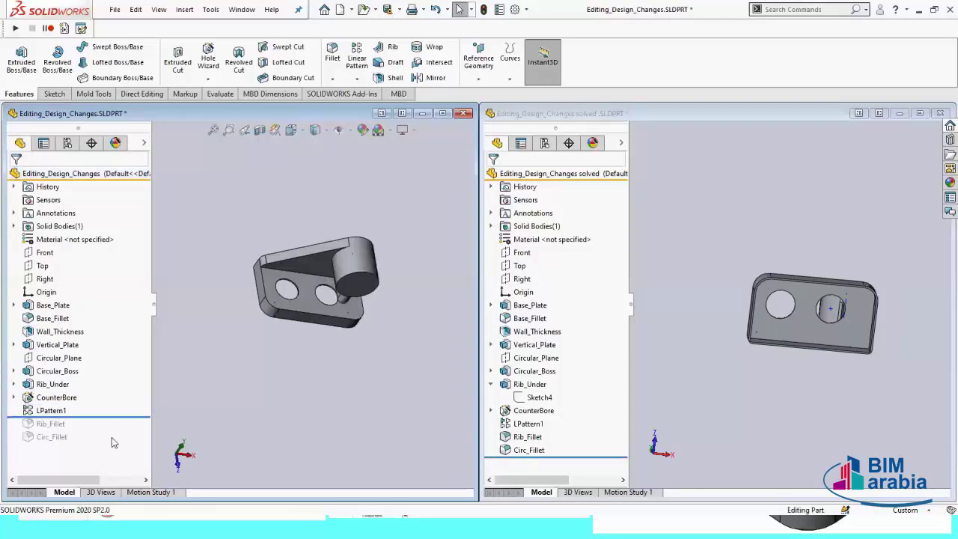
drag(130, 427, 130, 444)
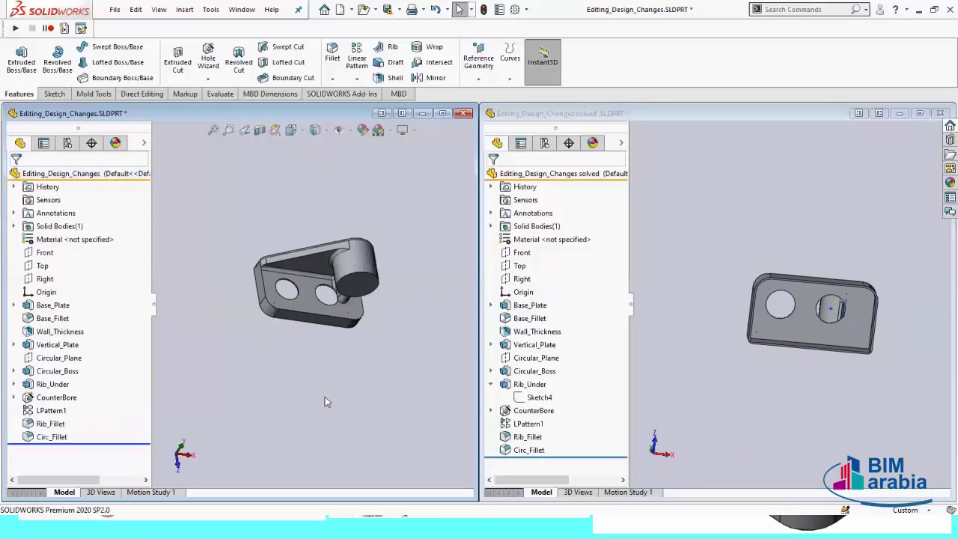
middle_drag(317, 256, 360, 346)
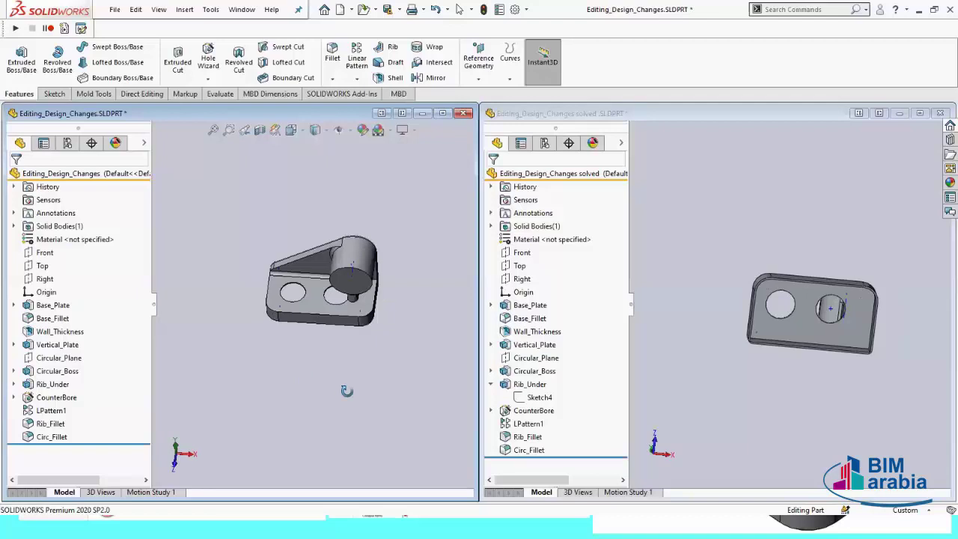
middle_drag(360, 346, 333, 364)
scroll(334, 255, down, 5)
scroll(329, 374, up, 3)
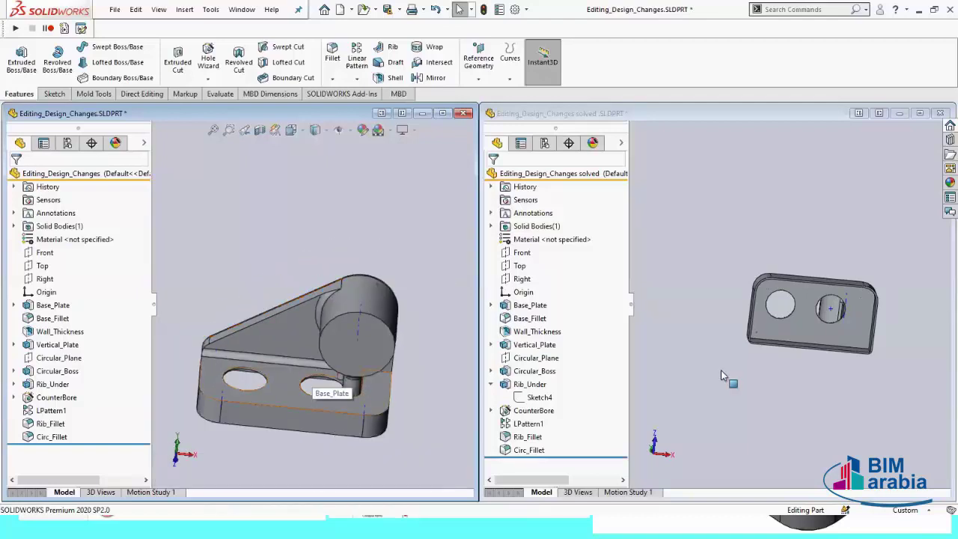
middle_drag(721, 370, 744, 489)
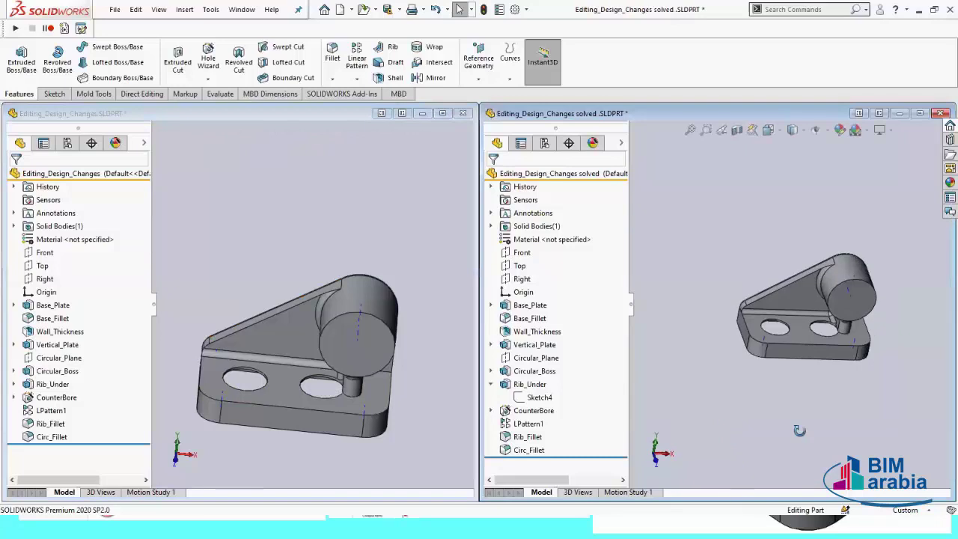
middle_drag(798, 430, 804, 449)
middle_drag(277, 396, 307, 272)
mouse_move(342, 349)
middle_down()
mouse_move(312, 442)
mouse_move(329, 419)
middle_up()
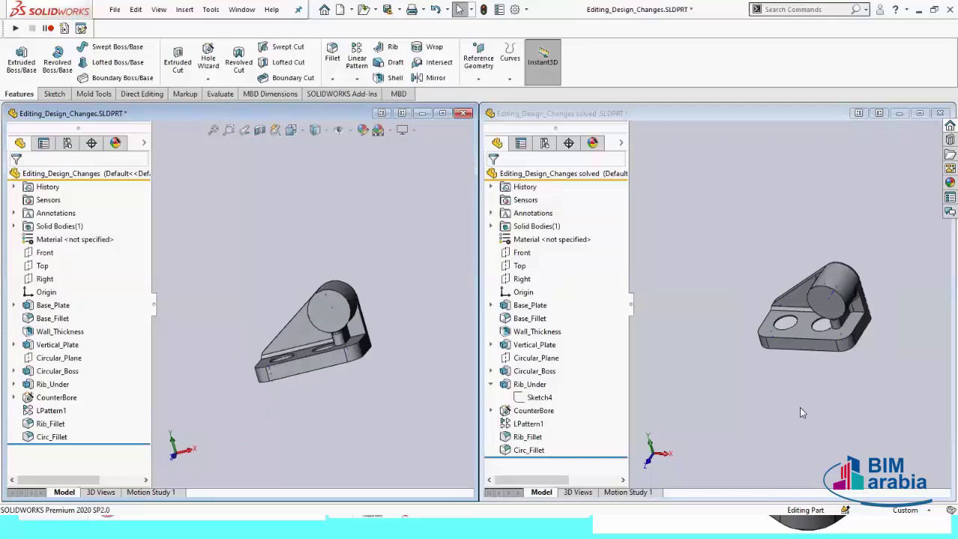
mouse_move(800, 409)
middle_down()
mouse_move(798, 367)
mouse_move(823, 368)
middle_up()
mouse_move(369, 396)
middle_down()
mouse_move(334, 412)
mouse_move(382, 419)
middle_up()
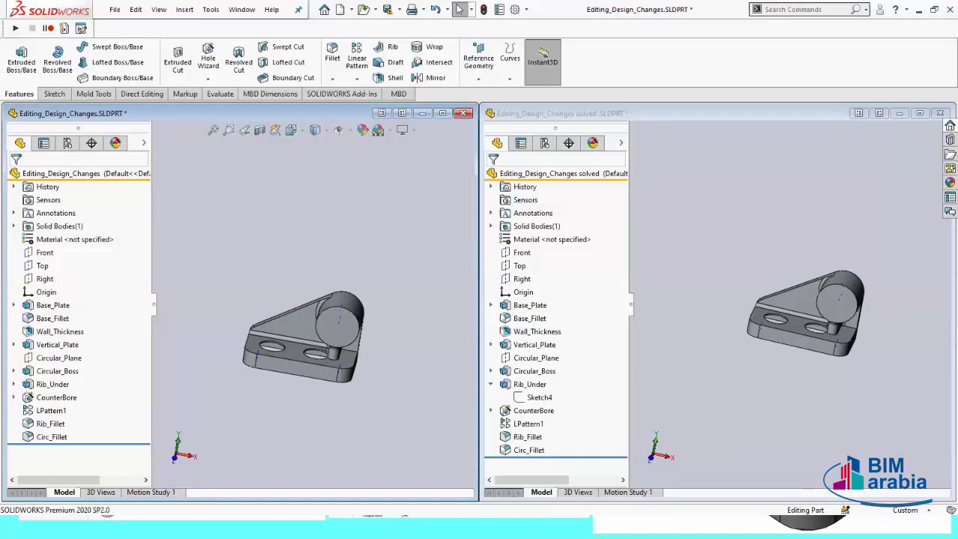
click(671, 444)
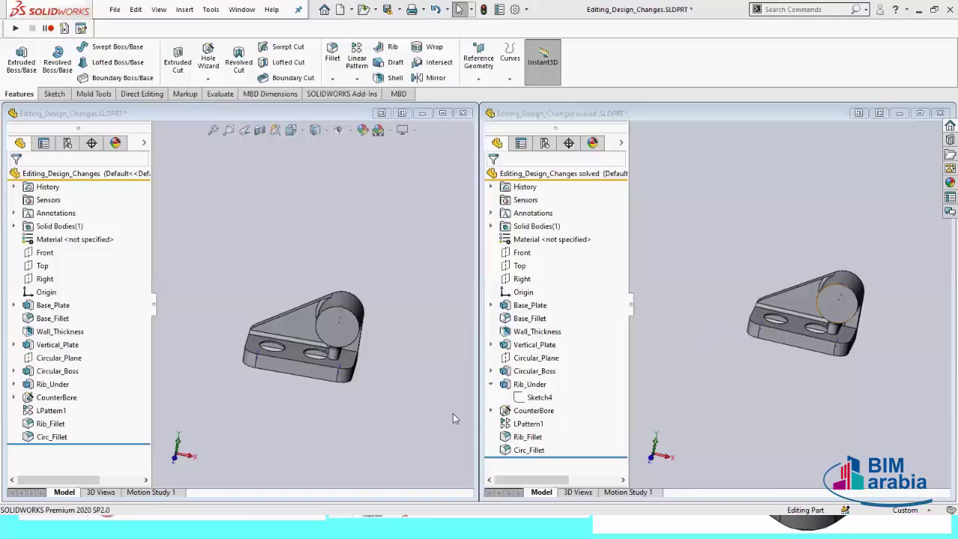
Orbit the working and solved parts to compare their boss and rib sides.
click(402, 439)
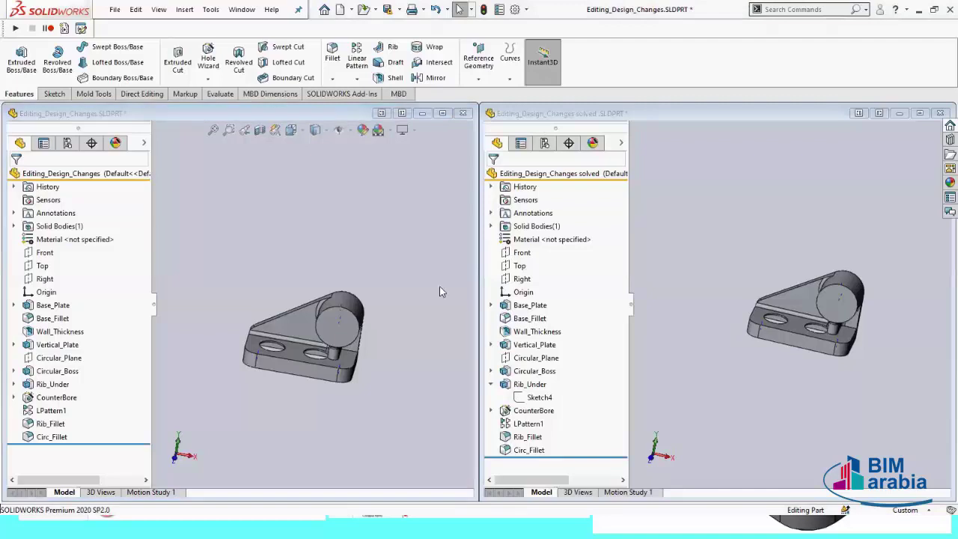
mouse_move(355, 425)
middle_down()
mouse_move(400, 364)
mouse_move(421, 412)
mouse_move(299, 333)
middle_up()
scroll(295, 329, down, 5)
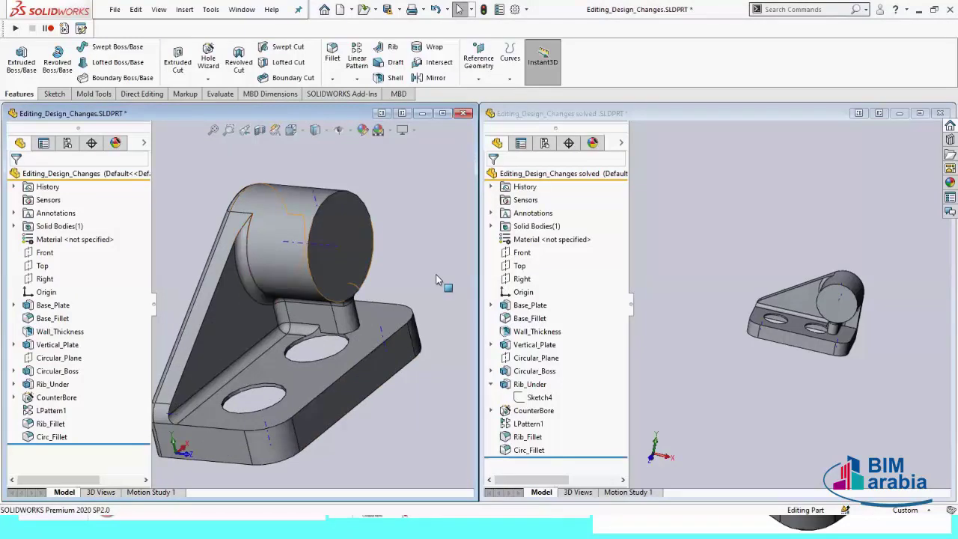
mouse_move(251, 286)
middle_down()
mouse_move(285, 378)
mouse_move(298, 380)
middle_up()
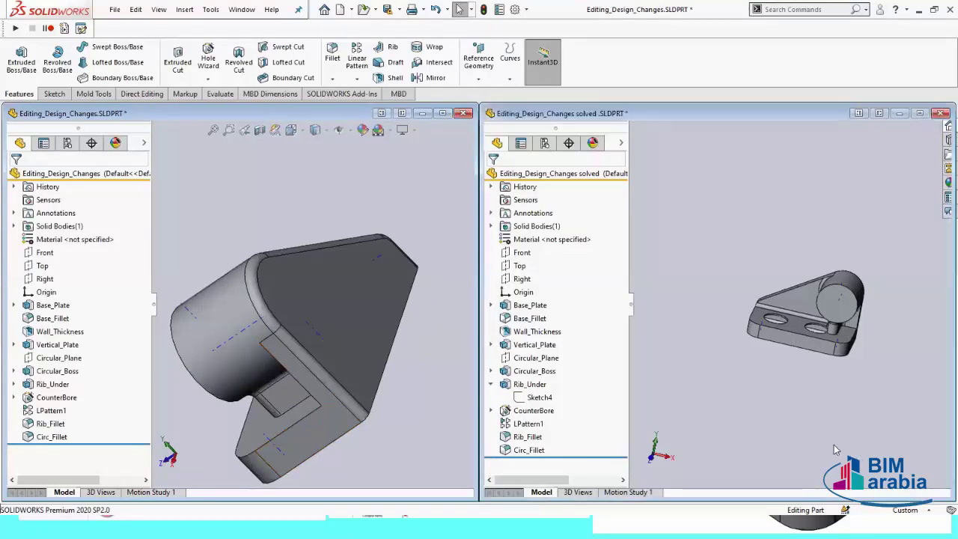
middle_drag(851, 456, 802, 349)
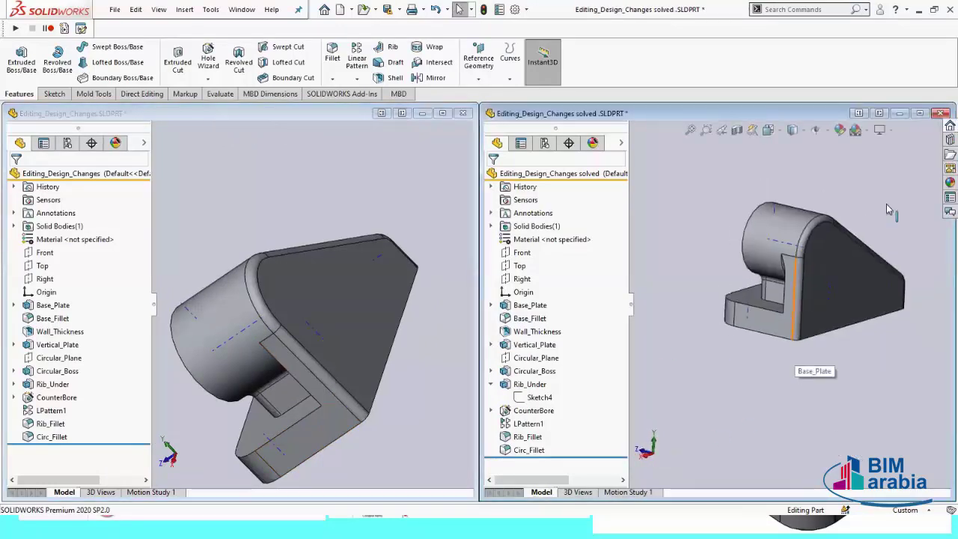
mouse_move(829, 387)
middle_down()
mouse_move(807, 397)
mouse_move(814, 384)
middle_up()
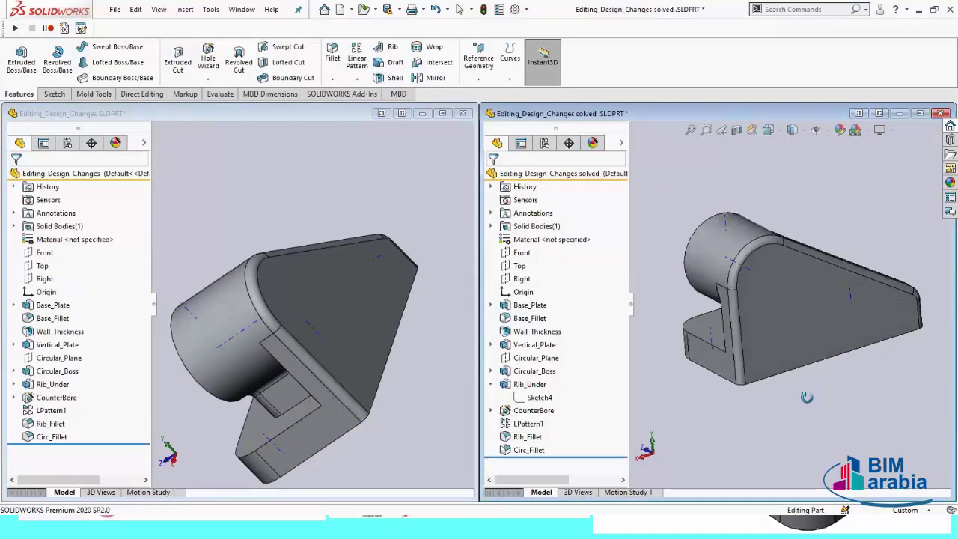
mouse_move(431, 417)
middle_down()
mouse_move(424, 373)
mouse_move(427, 417)
middle_up()
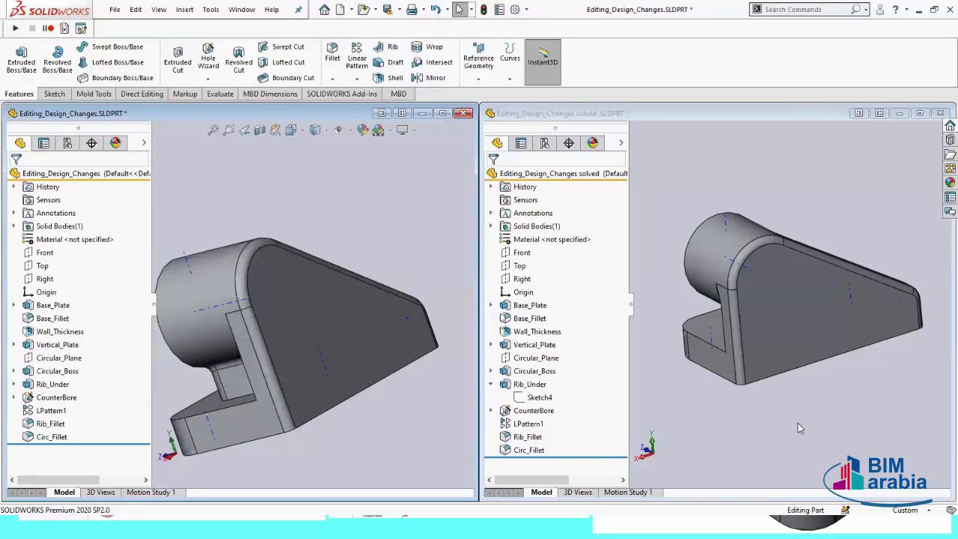
mouse_move(797, 428)
middle_down()
mouse_move(948, 448)
mouse_move(905, 446)
middle_up()
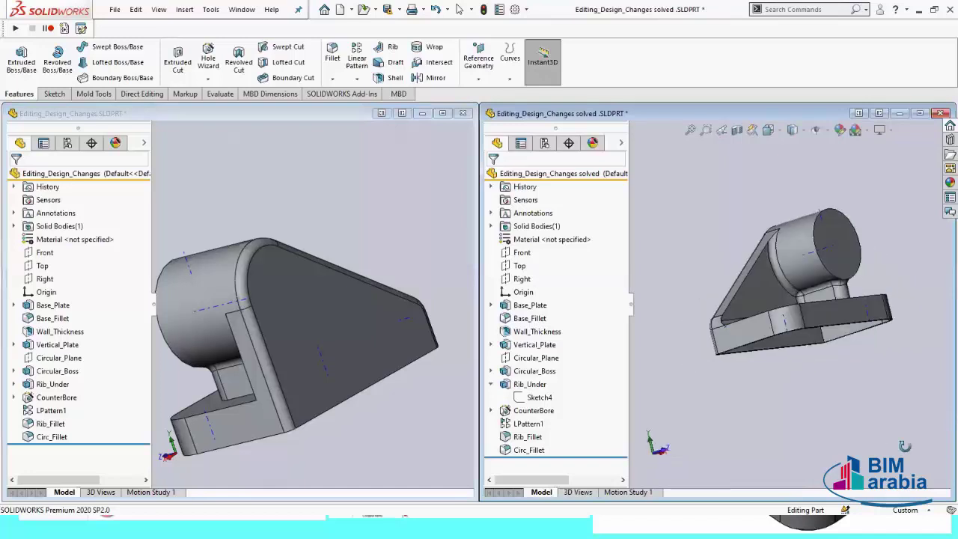
mouse_move(904, 446)
middle_down()
mouse_move(430, 382)
mouse_move(407, 445)
mouse_move(470, 438)
mouse_move(410, 456)
middle_up()
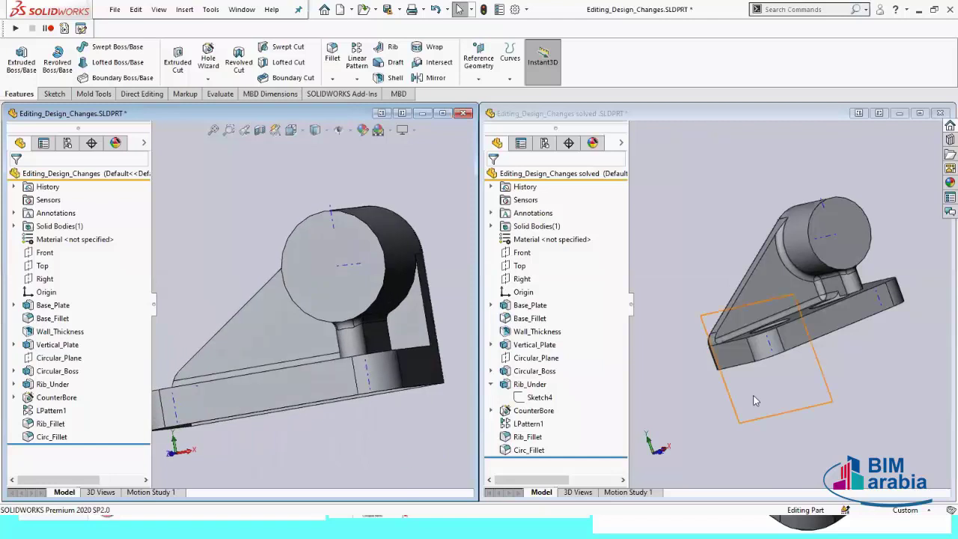
mouse_move(754, 401)
middle_down()
mouse_move(710, 402)
mouse_move(823, 326)
middle_up()
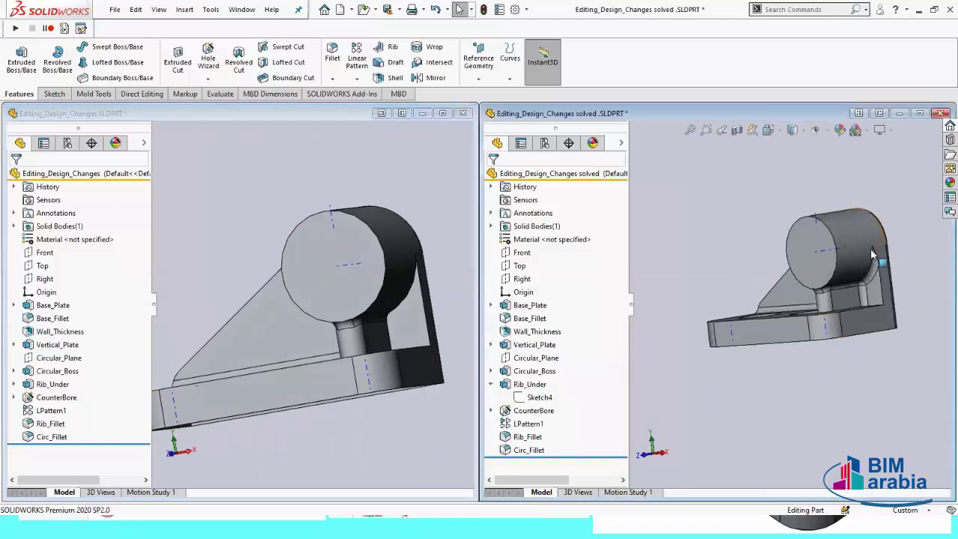
Identify the solved part's boss fillet, then highlight the Circ_Fillet and Rib_Fillet edges.
click(843, 292)
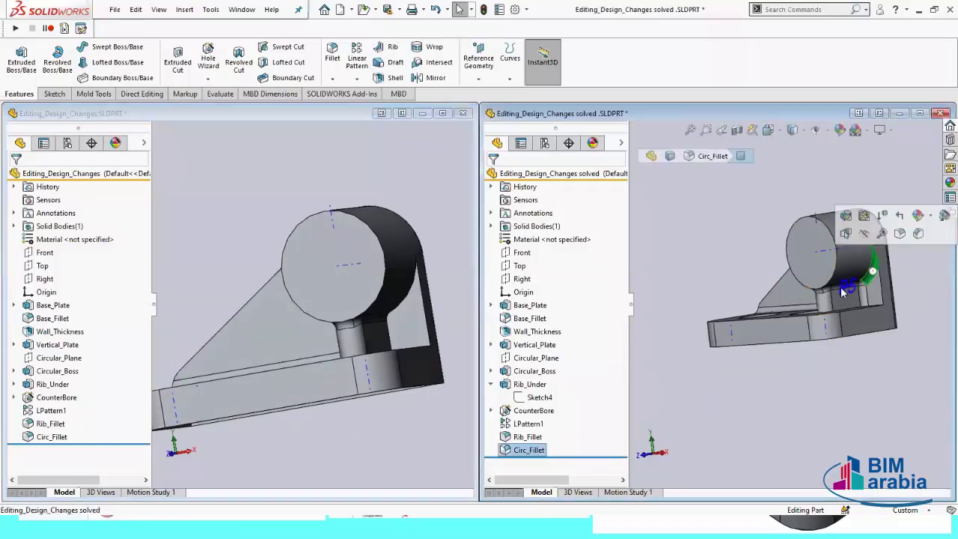
click(788, 382)
mouse_move(788, 382)
middle_down()
mouse_move(796, 389)
mouse_move(770, 398)
middle_up()
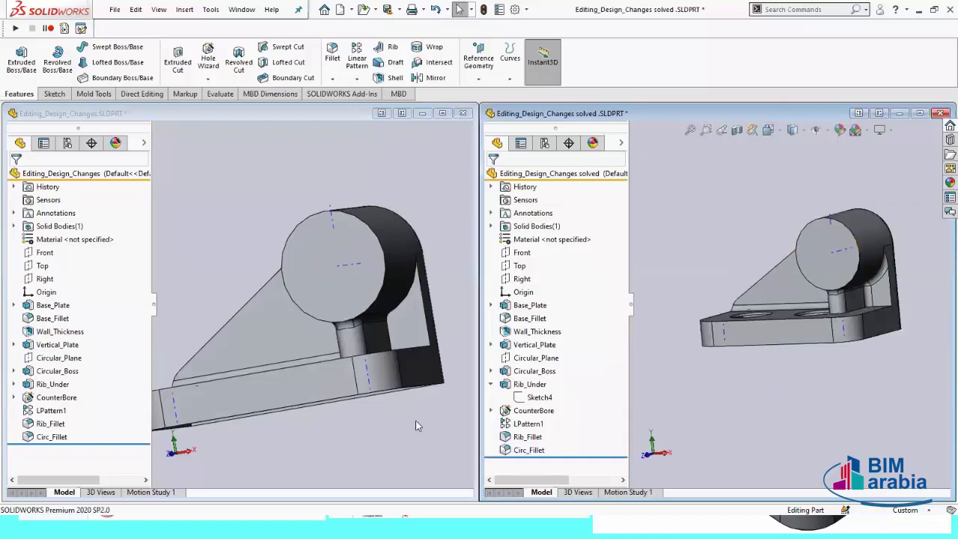
mouse_move(415, 420)
middle_down()
mouse_move(389, 404)
mouse_move(389, 417)
mouse_move(371, 415)
mouse_move(420, 414)
middle_up()
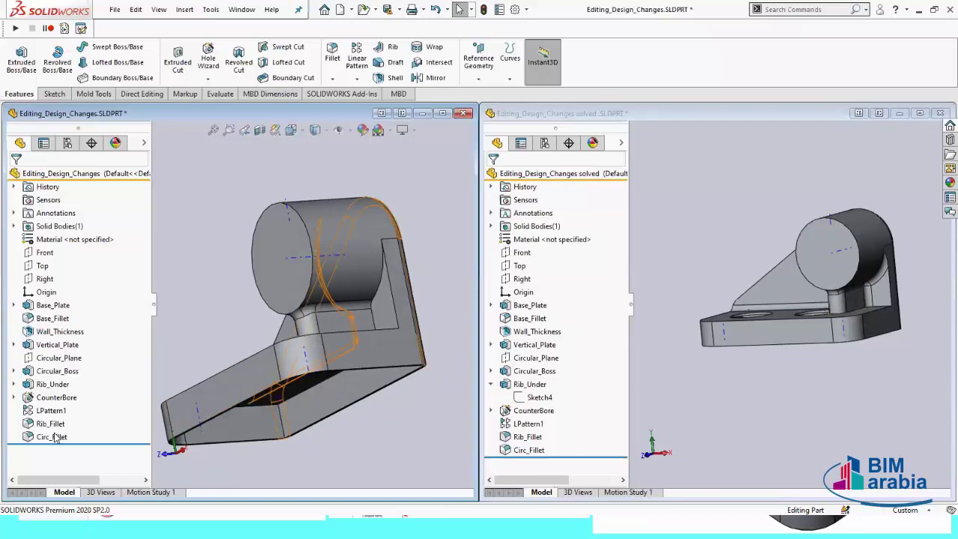
click(53, 437)
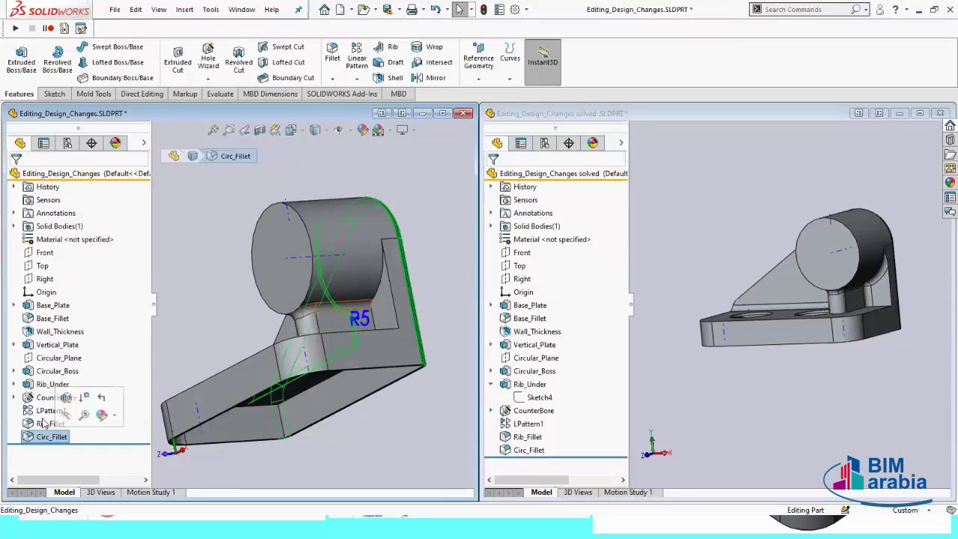
click(43, 424)
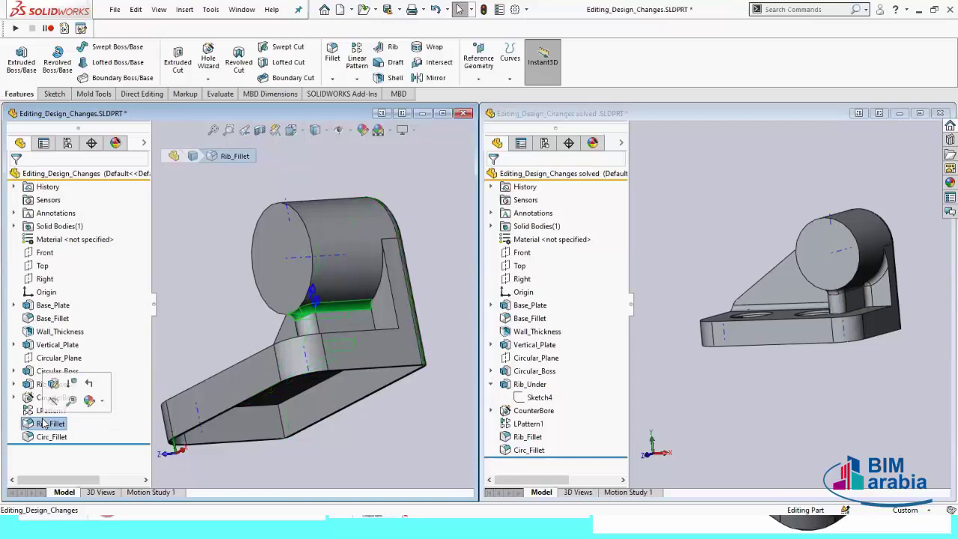
Add the vertical rib edge to Rib_Fillet and apply the change.
click(53, 384)
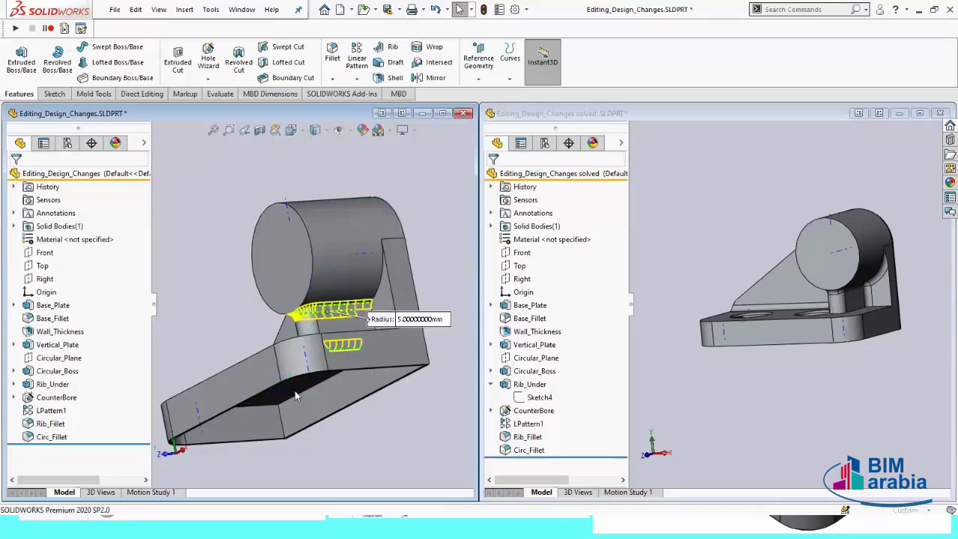
click(382, 277)
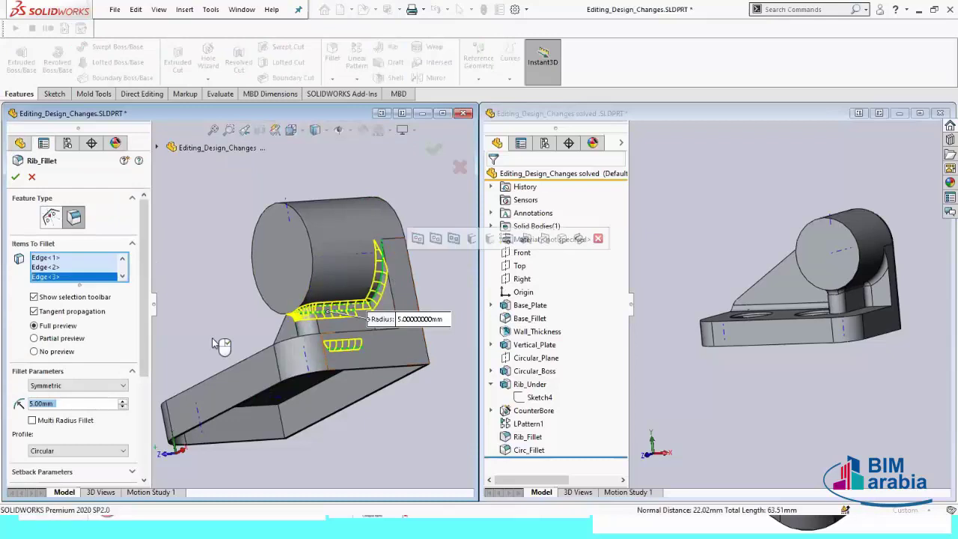
click(17, 177)
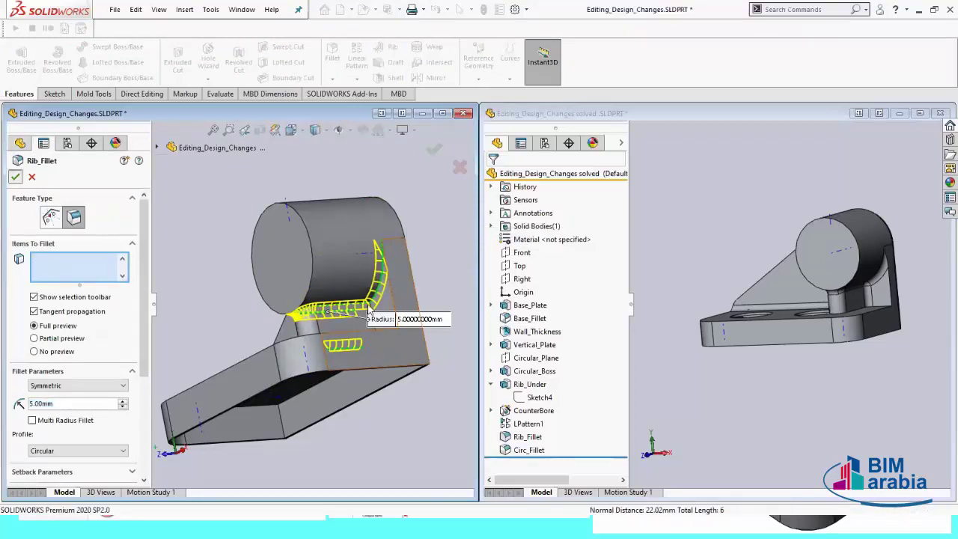
Orbit both parts side by side to compare the new rib fillet with the solved part.
click(814, 398)
middle_drag(407, 425, 361, 436)
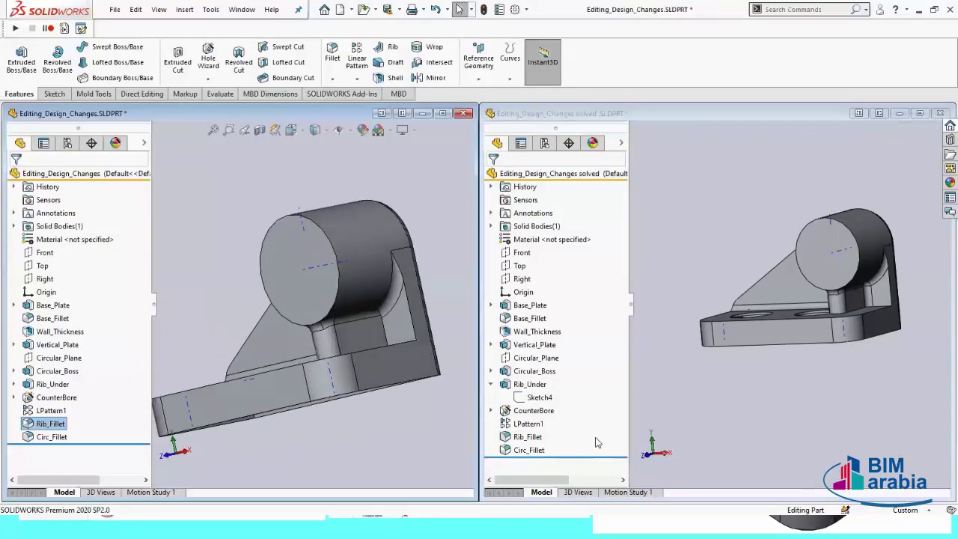
middle_drag(832, 411, 873, 409)
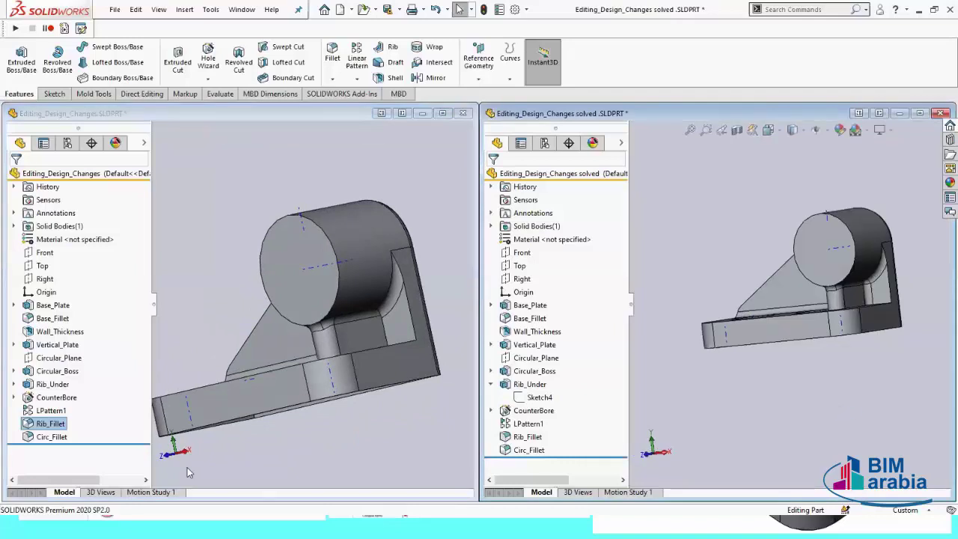
scroll(342, 433, up, 2)
middle_drag(274, 449, 291, 444)
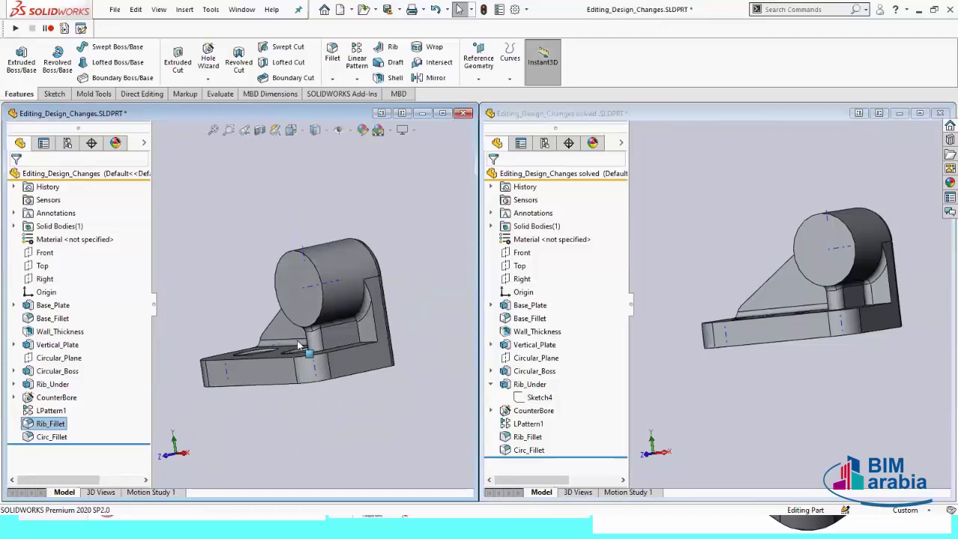
scroll(298, 344, down, 2)
scroll(289, 327, down, 1)
scroll(299, 348, up, 1)
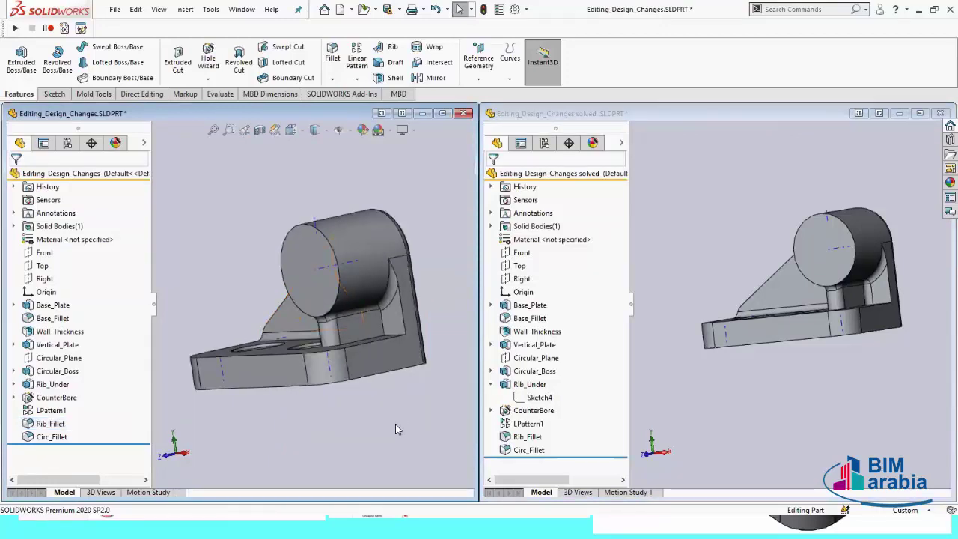
middle_drag(778, 399, 847, 390)
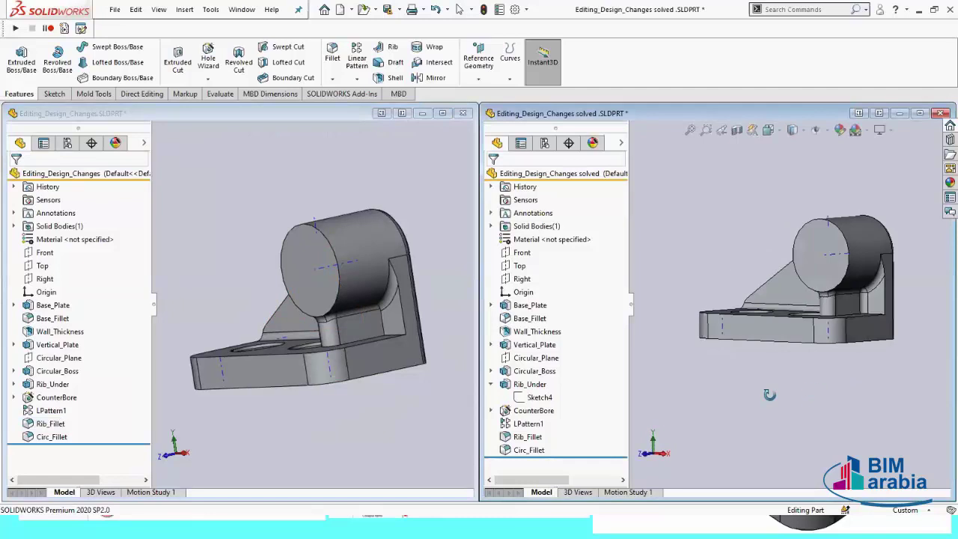
middle_drag(847, 390, 763, 394)
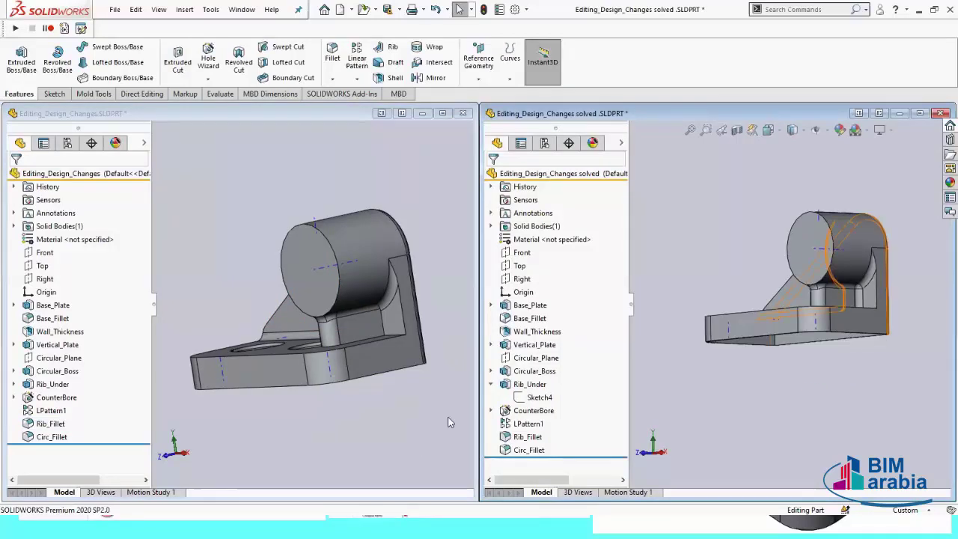
mouse_move(449, 423)
middle_down()
mouse_move(465, 416)
mouse_move(407, 449)
middle_up()
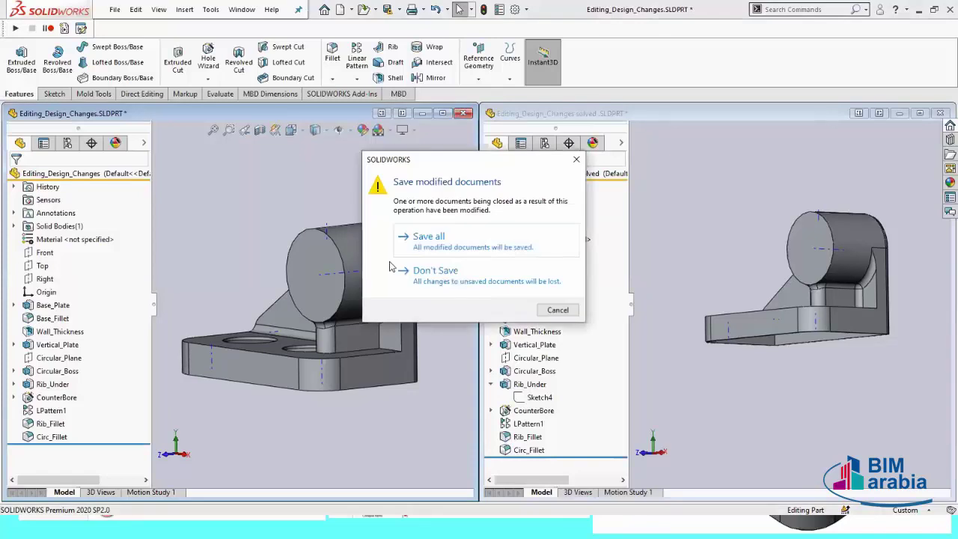
Close the edited and solved parts without saving.
click(479, 273)
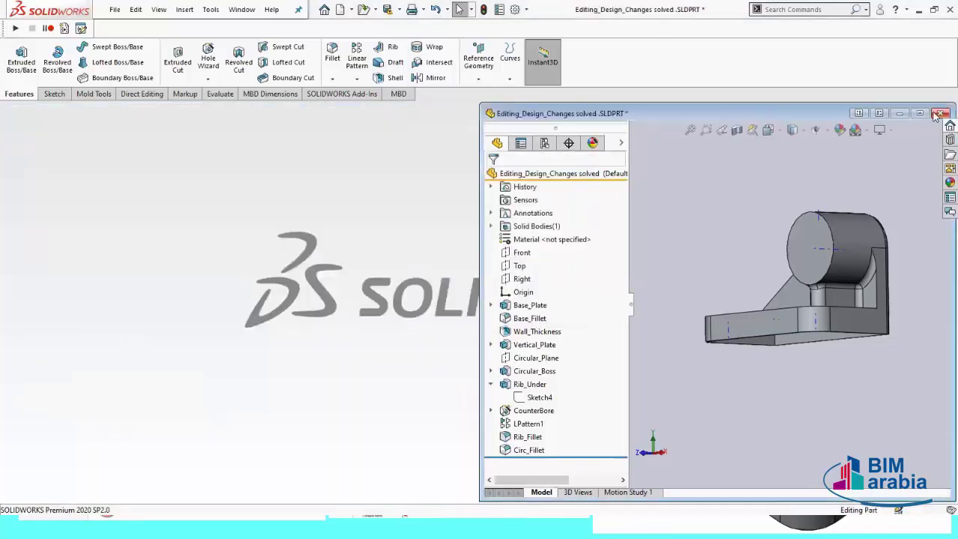
click(942, 113)
click(433, 275)
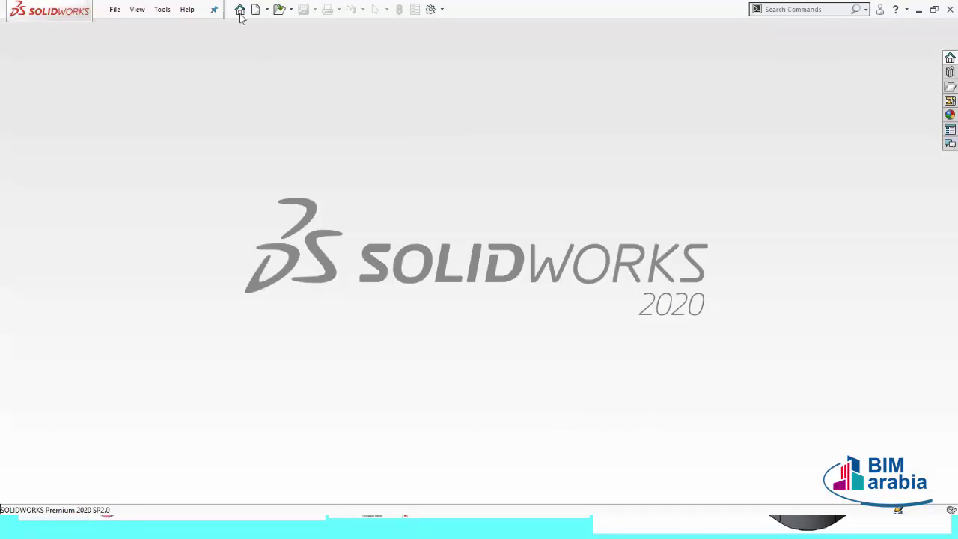
Open the Partial_Editing CS.SLDPRT part.
click(279, 9)
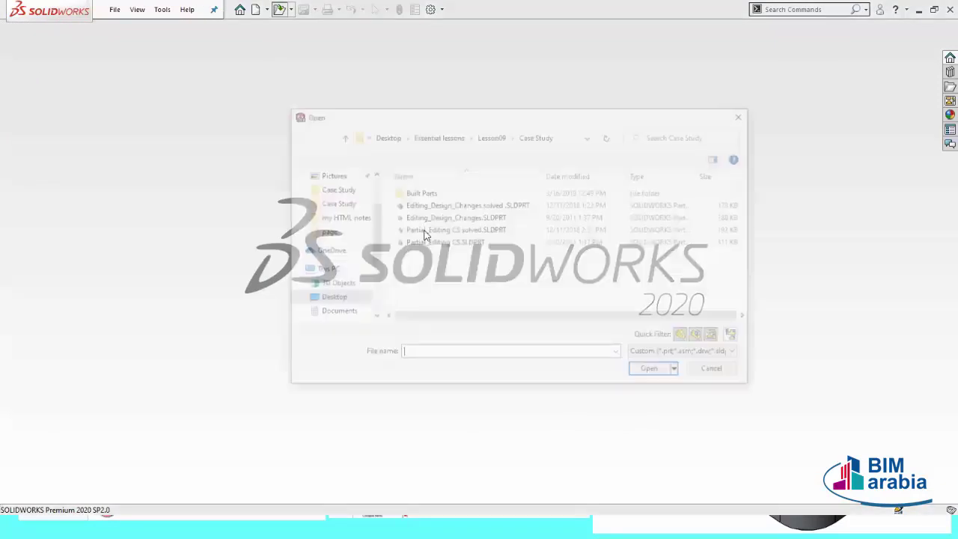
click(425, 243)
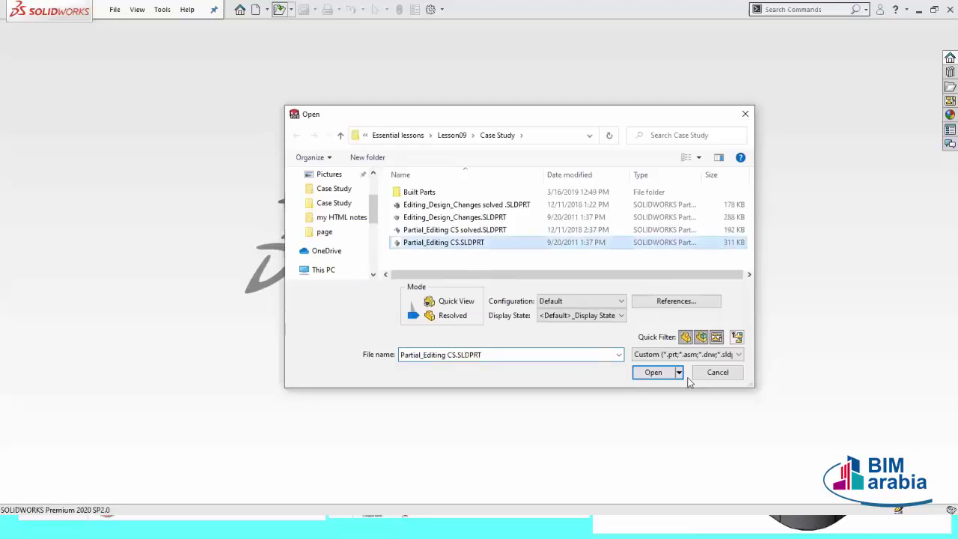
click(653, 372)
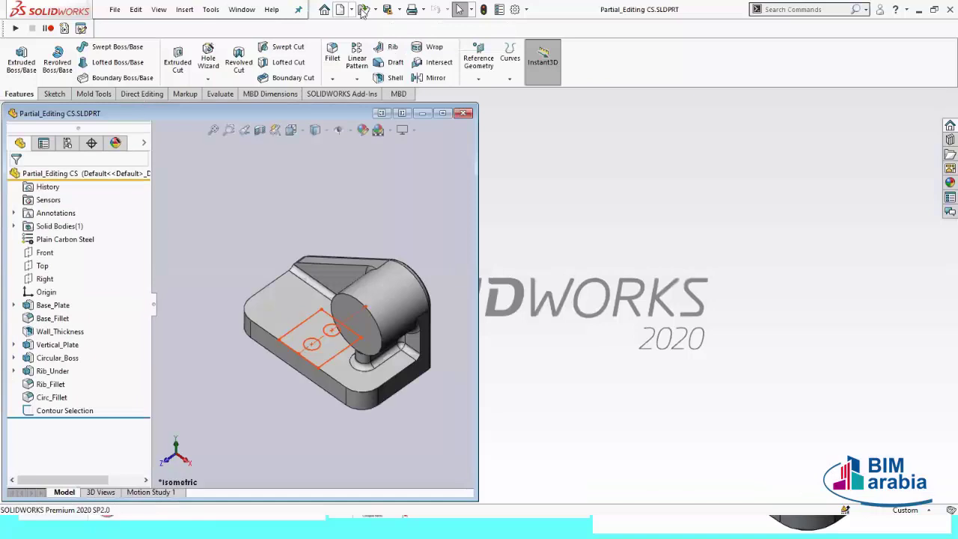
Open Partial_Editing CS solved.SLDPRT and tile it beside the working part.
key(ctrl+o)
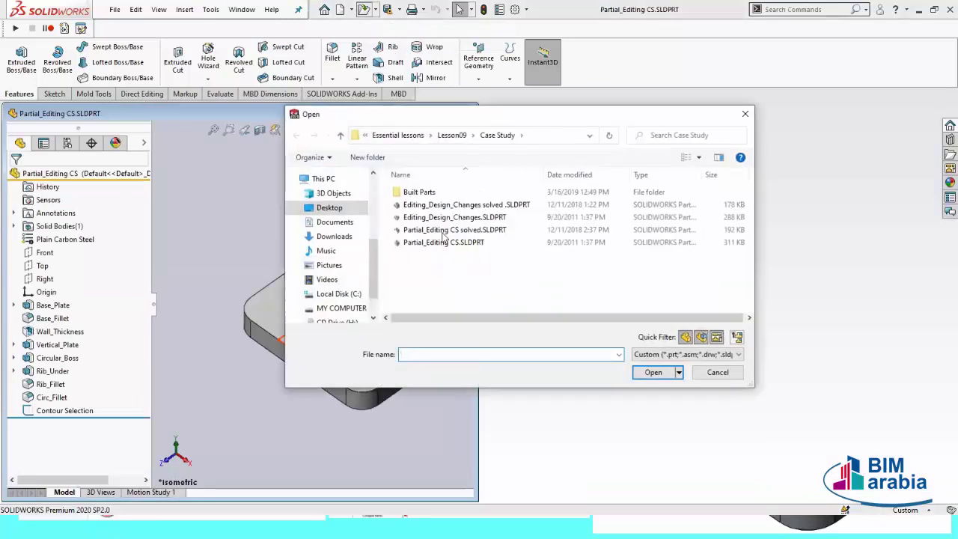
click(454, 229)
click(653, 372)
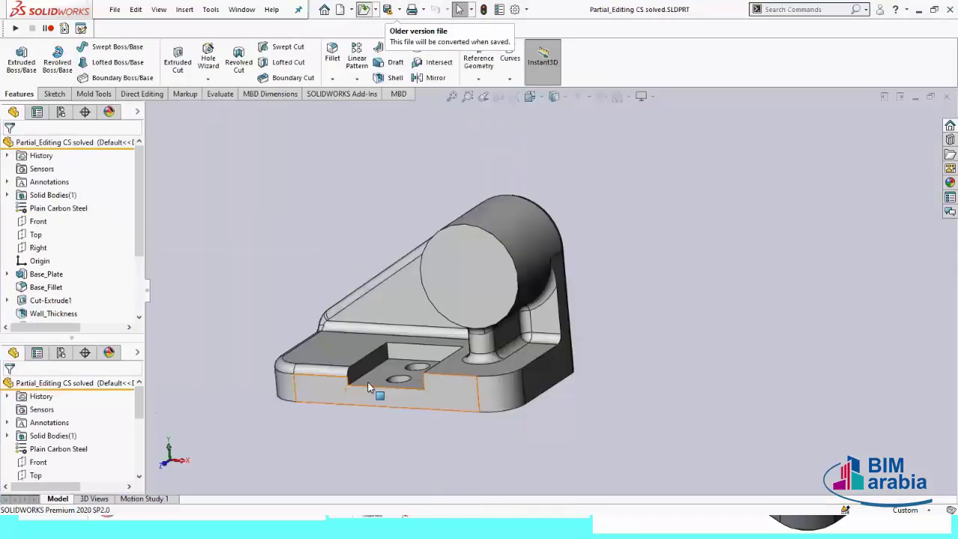
click(893, 98)
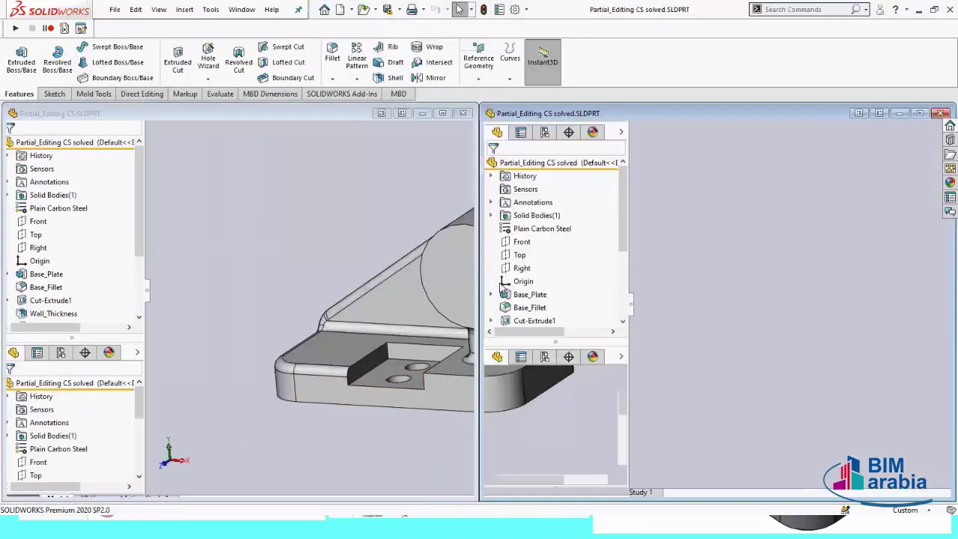
Orbit both models to compare them and merge the solved part's split FeatureManager tree.
scroll(387, 342, up, 2)
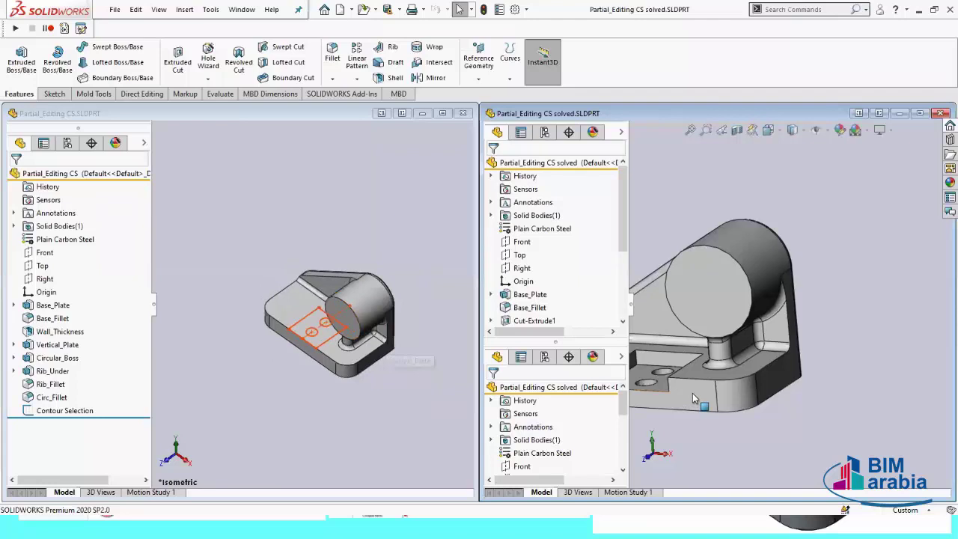
scroll(724, 313, up, 5)
scroll(725, 313, up, 2)
scroll(731, 341, down, 6)
scroll(731, 341, up, 3)
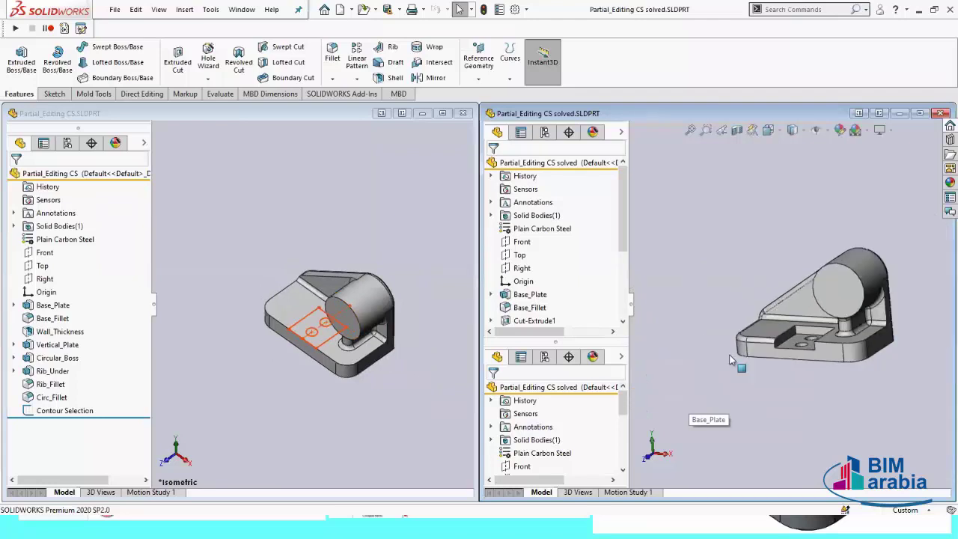
click(317, 388)
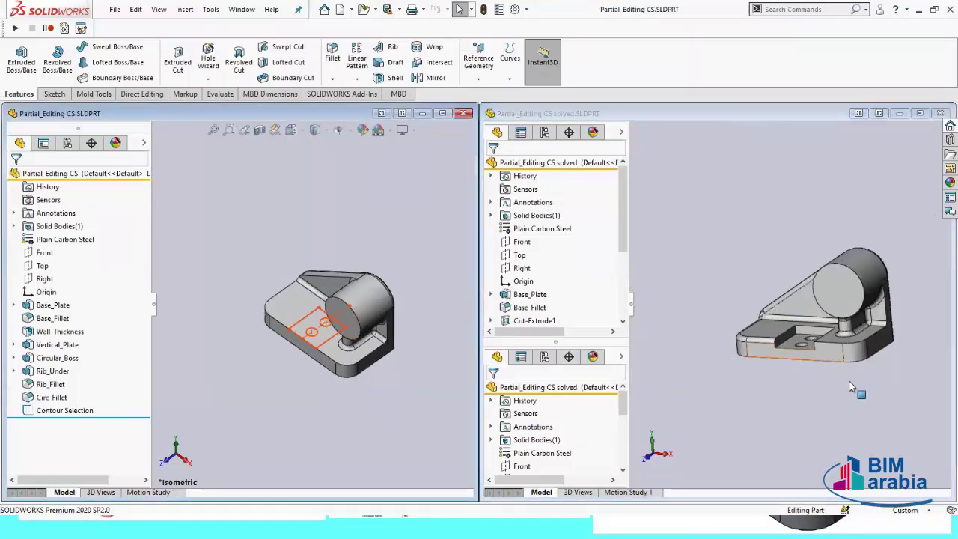
mouse_move(860, 397)
middle_down()
mouse_move(883, 400)
mouse_move(792, 278)
mouse_move(870, 391)
middle_up()
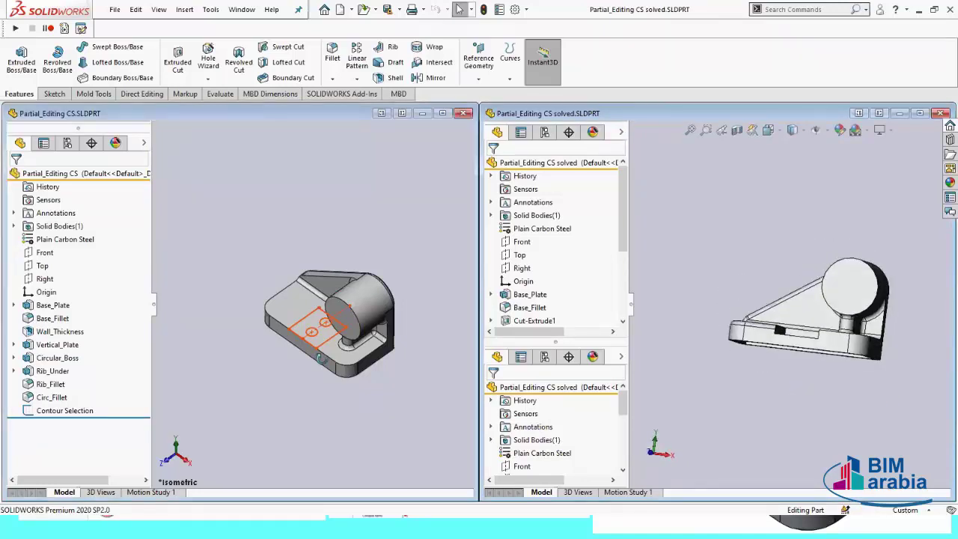
mouse_move(319, 411)
middle_down()
mouse_move(289, 243)
mouse_move(377, 423)
mouse_move(389, 431)
middle_up()
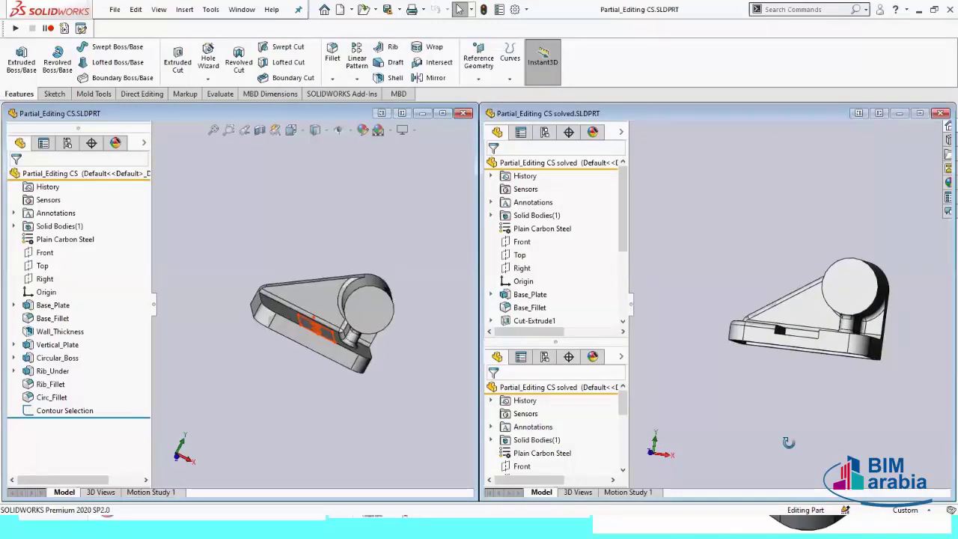
middle_drag(791, 402, 797, 412)
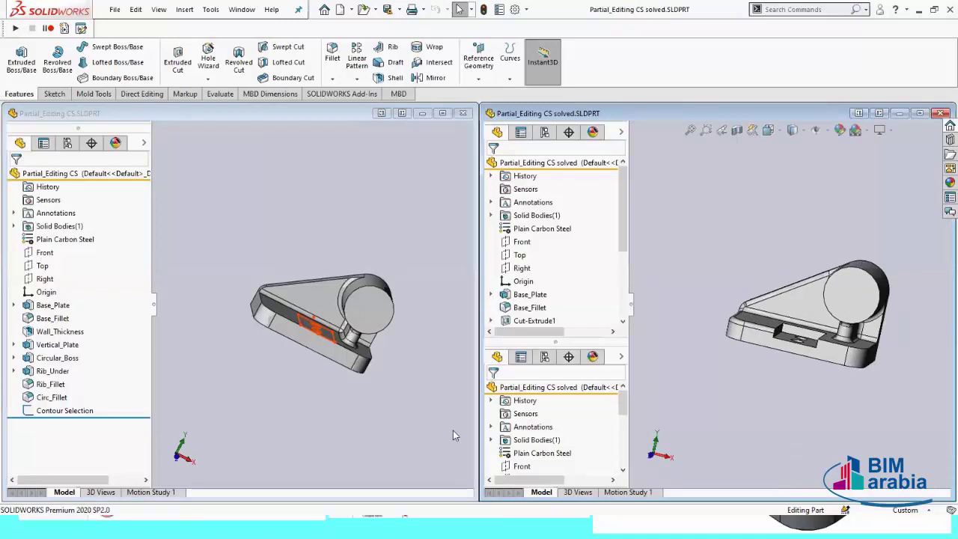
mouse_move(437, 431)
middle_down()
mouse_move(378, 406)
mouse_move(414, 408)
mouse_move(396, 395)
middle_up()
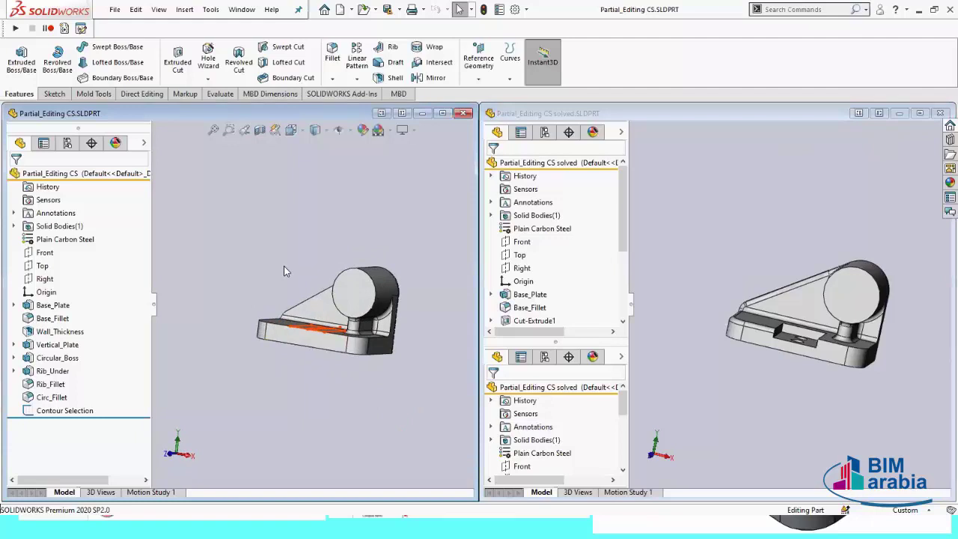
middle_drag(284, 266, 307, 299)
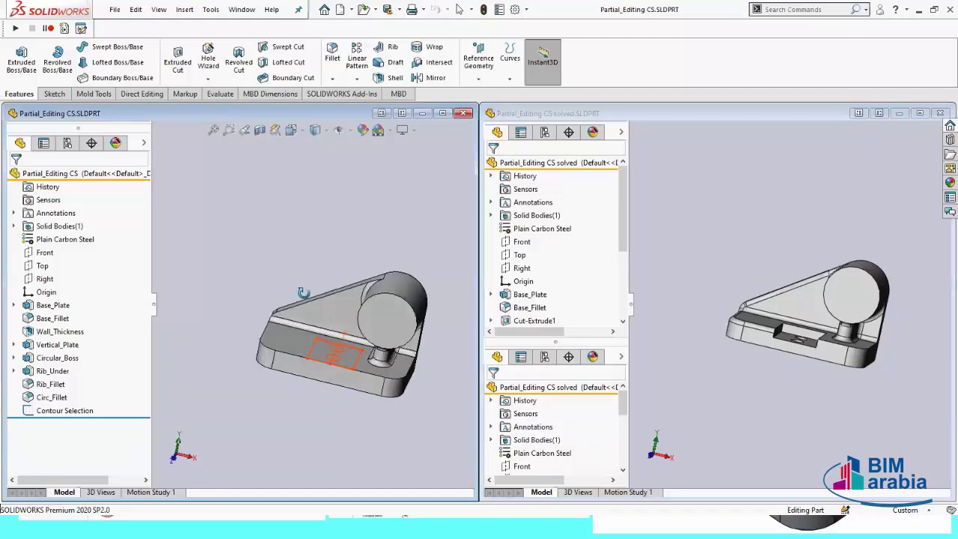
mouse_move(412, 335)
middle_down()
mouse_move(402, 424)
mouse_move(419, 336)
middle_up()
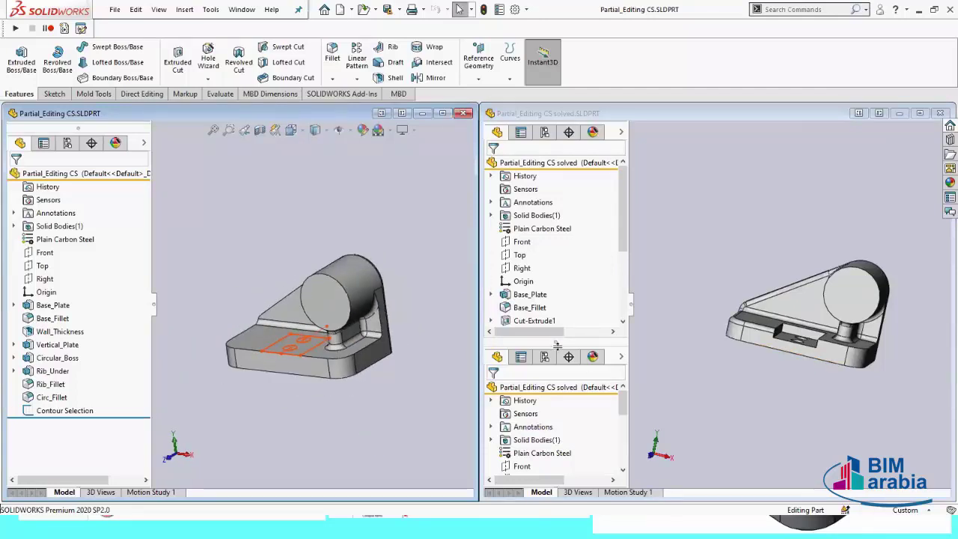
drag(557, 345, 557, 479)
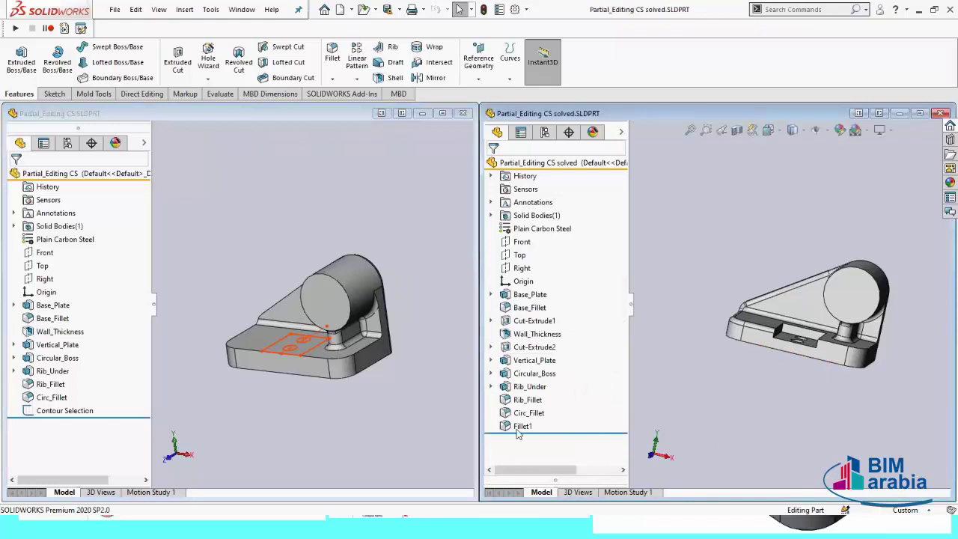
click(397, 427)
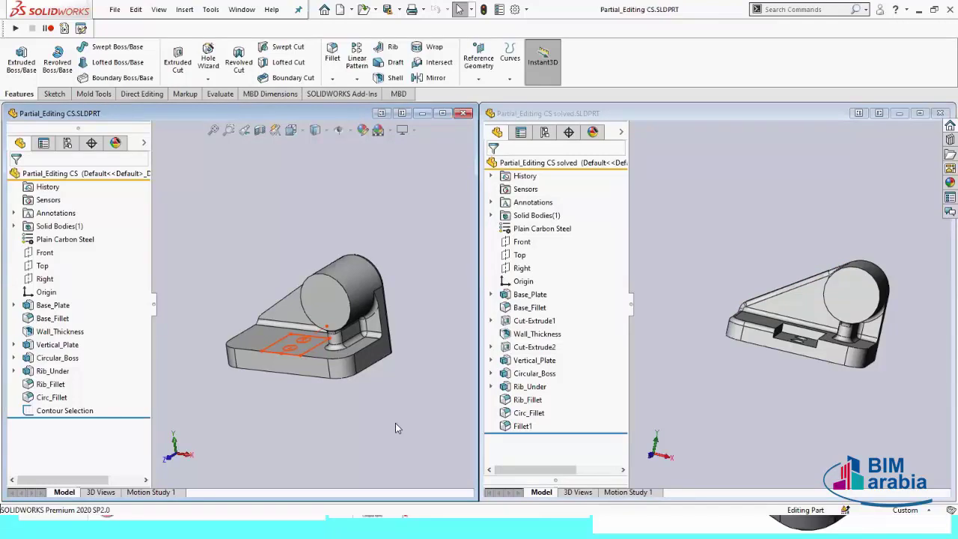
Cut-extrude the Contour Selection sketch Blind 10.00mm, keeping all resulting bodies.
click(59, 414)
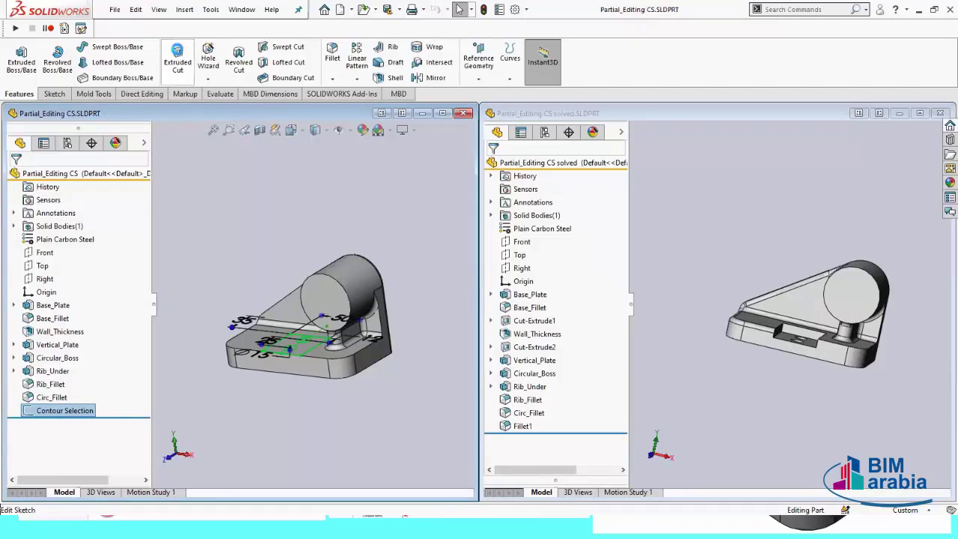
click(177, 53)
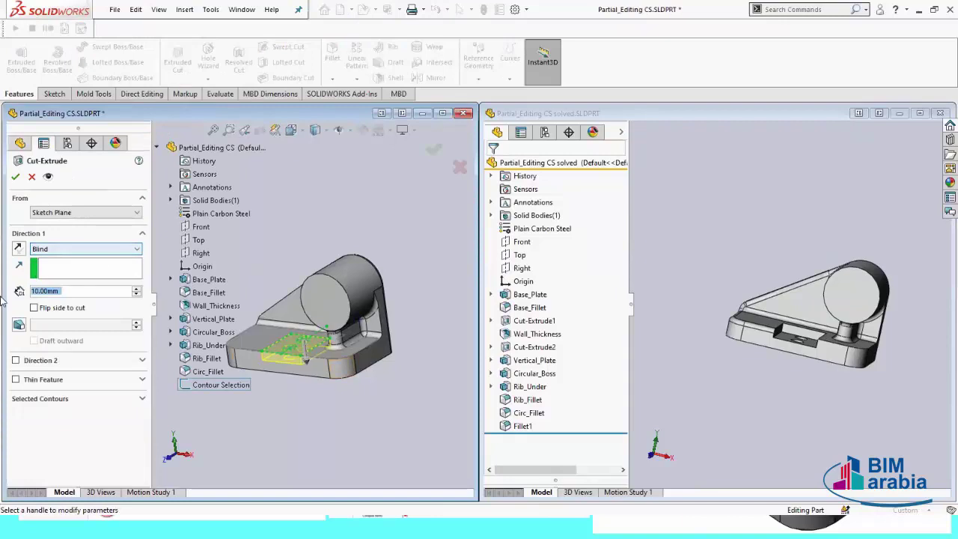
click(15, 177)
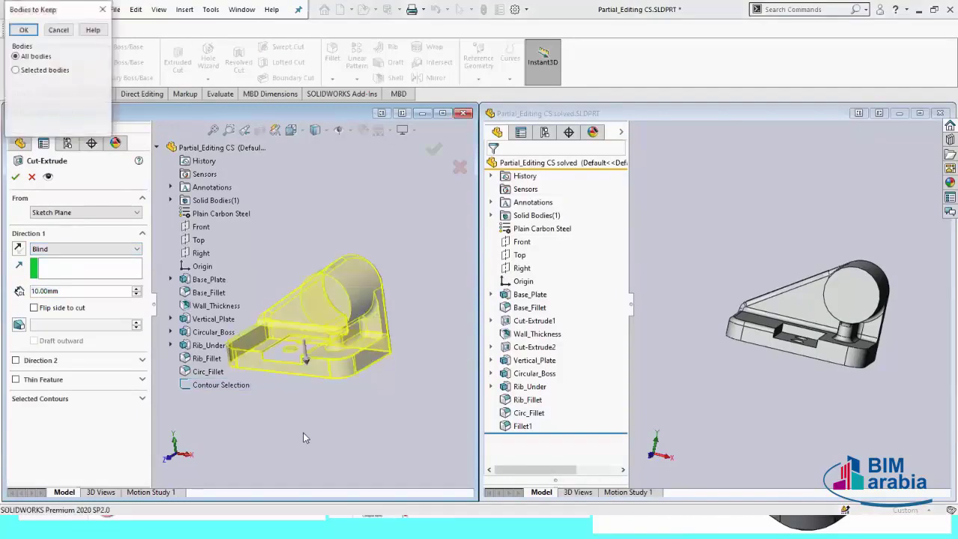
click(25, 31)
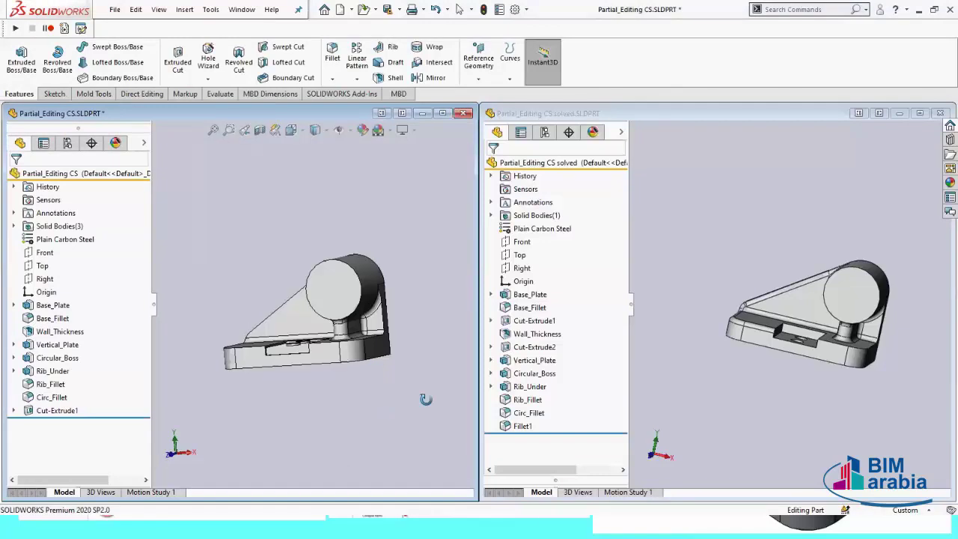
mouse_move(377, 442)
middle_down()
mouse_move(423, 333)
mouse_move(356, 326)
mouse_move(366, 398)
mouse_move(395, 382)
middle_up()
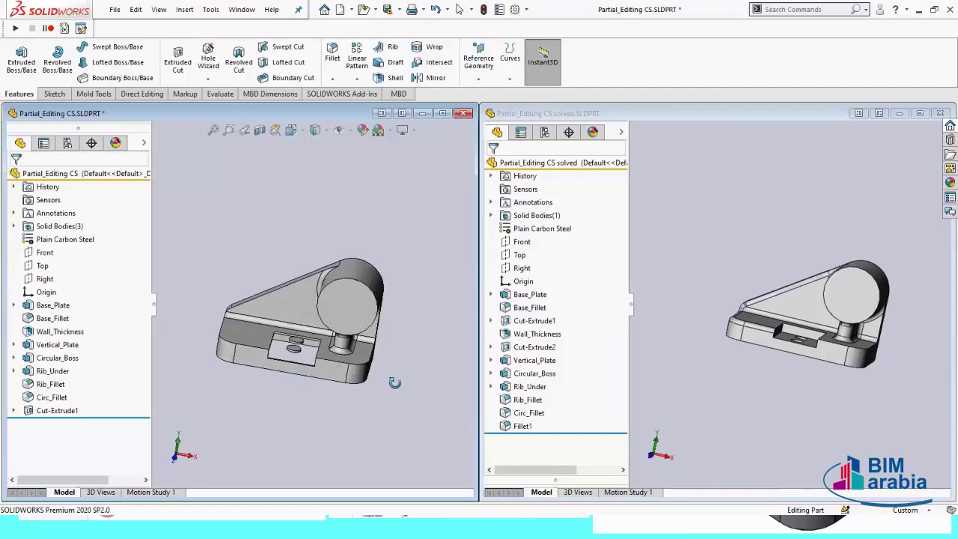
mouse_move(395, 382)
middle_down()
mouse_move(389, 390)
mouse_move(346, 289)
mouse_move(389, 352)
middle_up()
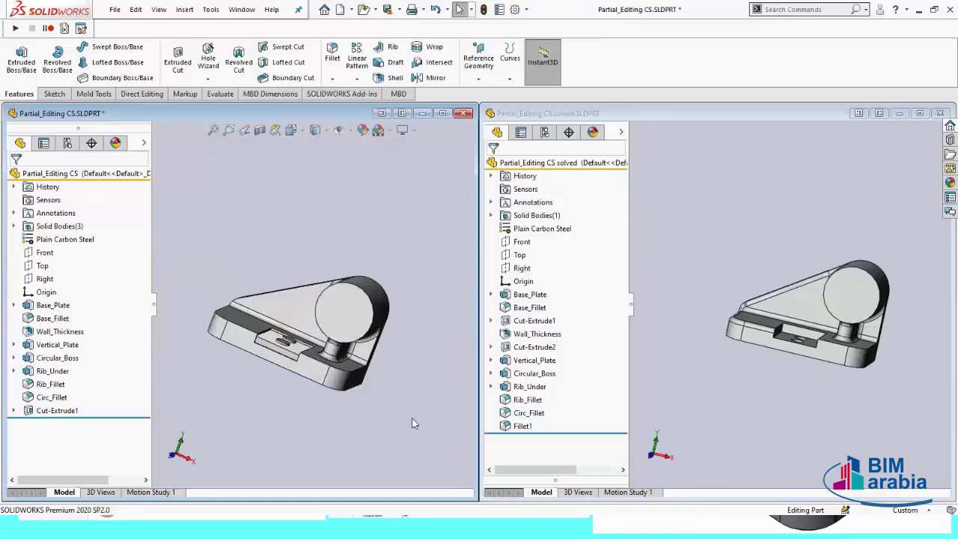
click(740, 423)
mouse_move(740, 422)
middle_down()
mouse_move(767, 308)
mouse_move(820, 317)
mouse_move(750, 360)
mouse_move(758, 373)
middle_up()
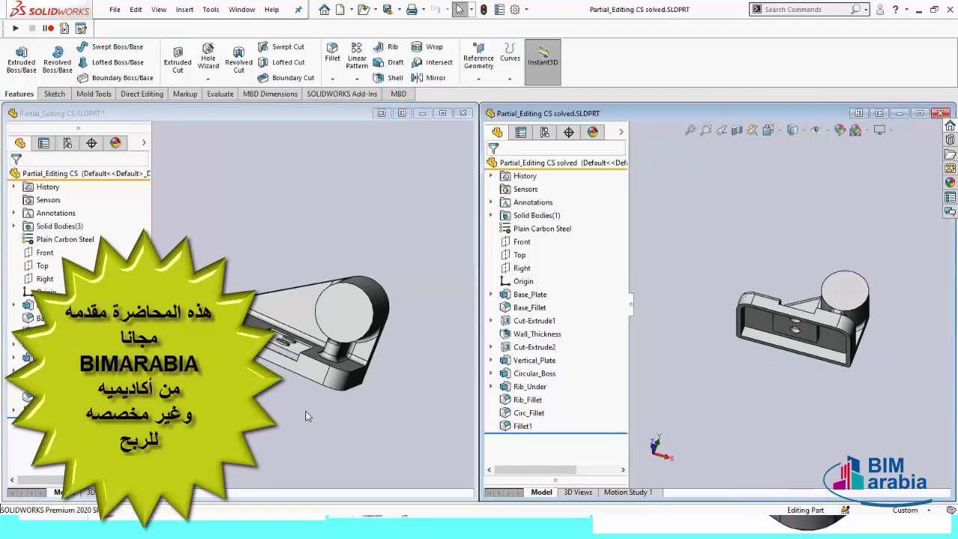
middle_drag(305, 416, 330, 389)
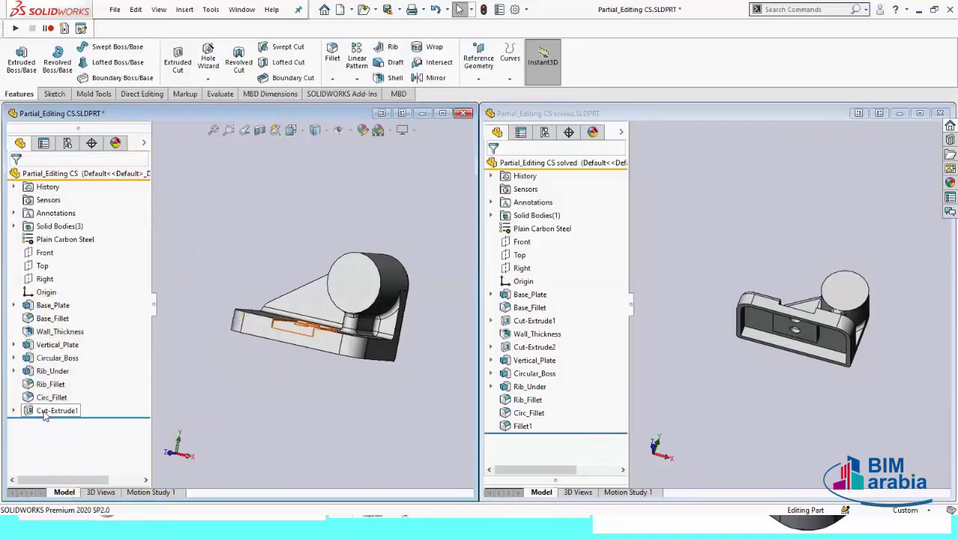
Move Cut-Extrude1 up just below Base_Fillet and turn the part to show its top face.
drag(43, 414, 48, 320)
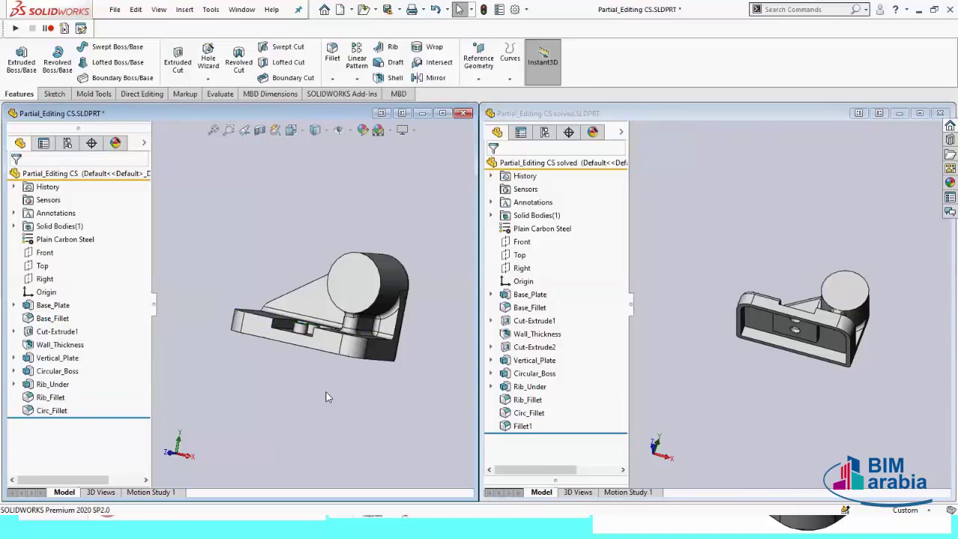
middle_drag(325, 391, 328, 416)
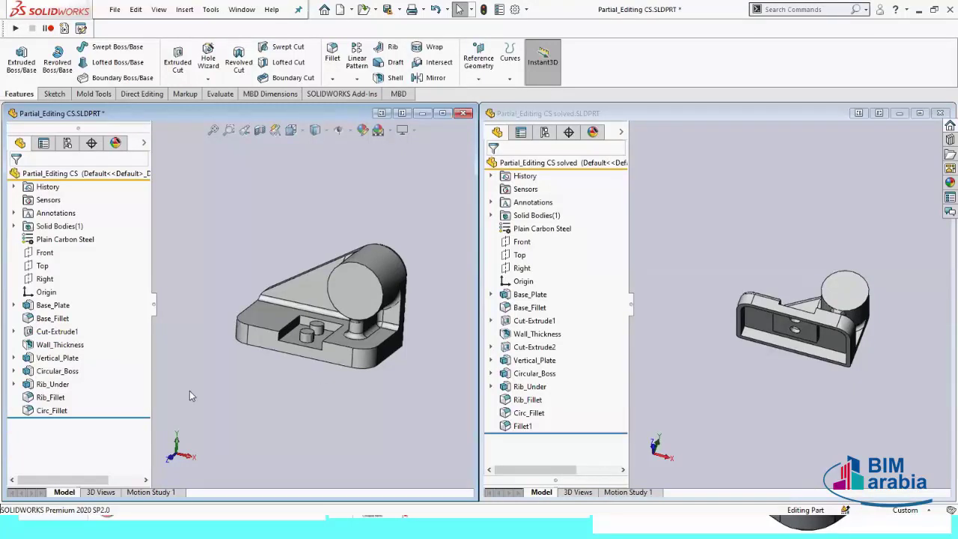
Edit Cut-Extrude1 to cut only the rectangular sketch region, leaving a 10.00mm pocket.
click(14, 332)
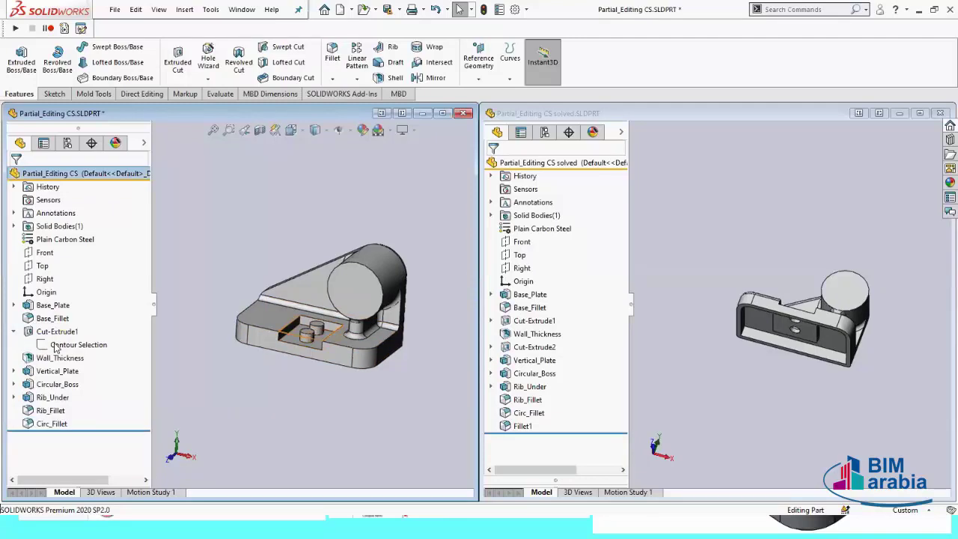
click(38, 336)
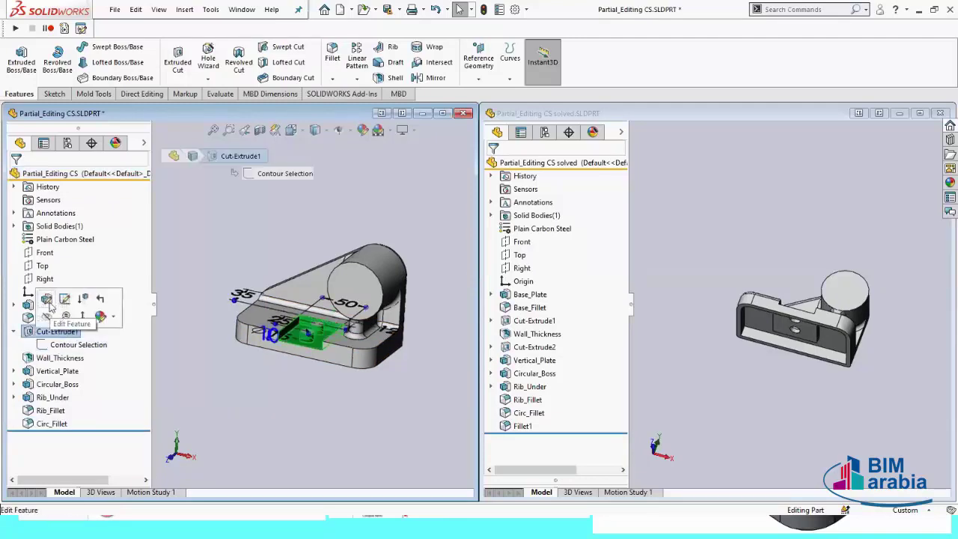
click(83, 306)
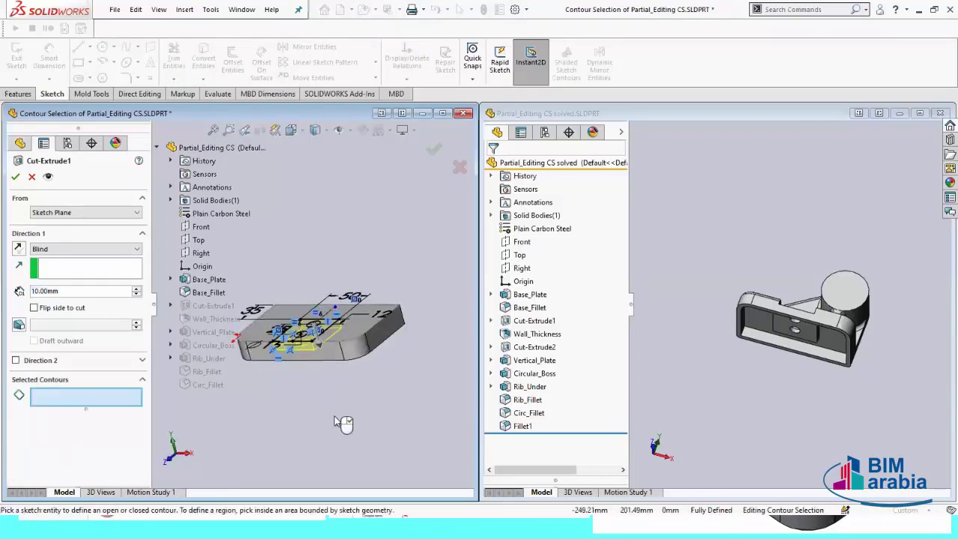
scroll(275, 307, down, 2)
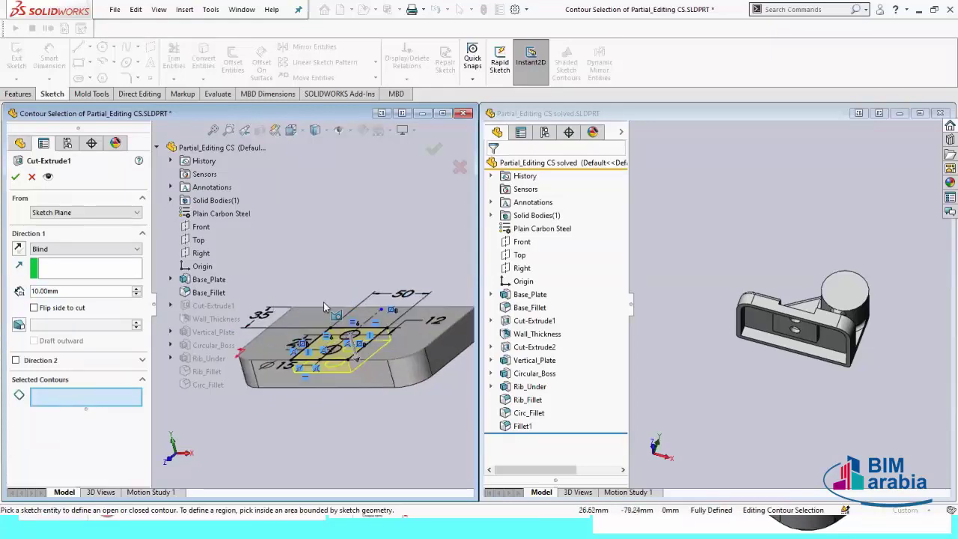
click(341, 332)
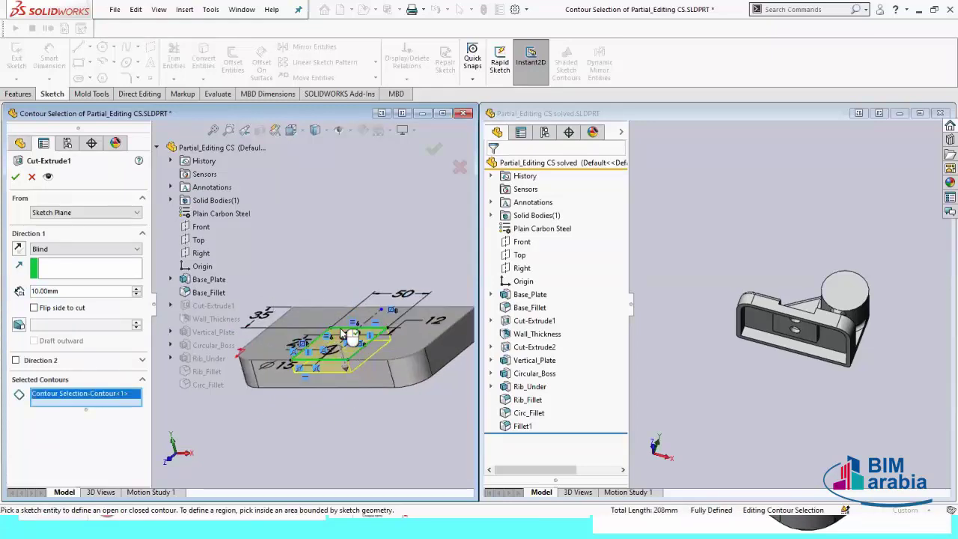
click(15, 176)
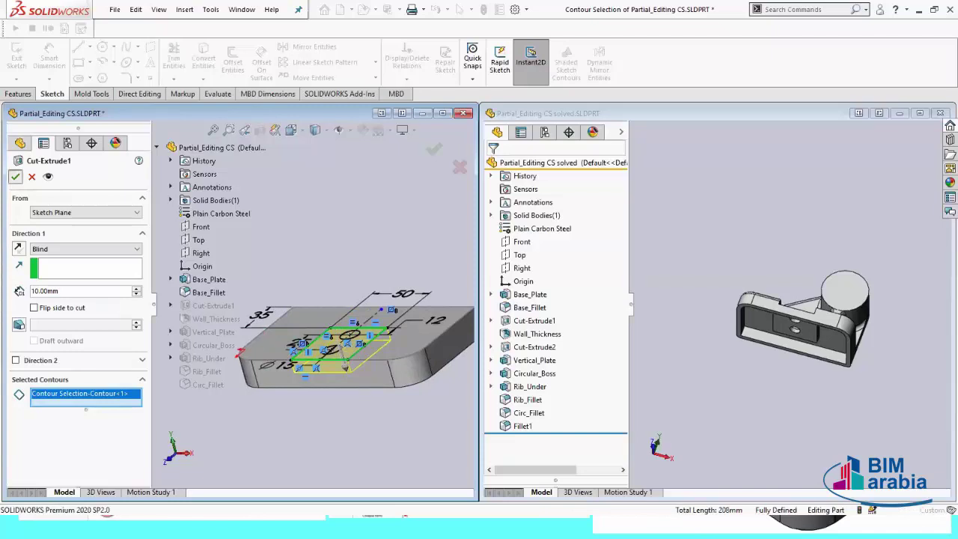
mouse_move(395, 437)
middle_down()
mouse_move(315, 368)
mouse_move(354, 412)
middle_up()
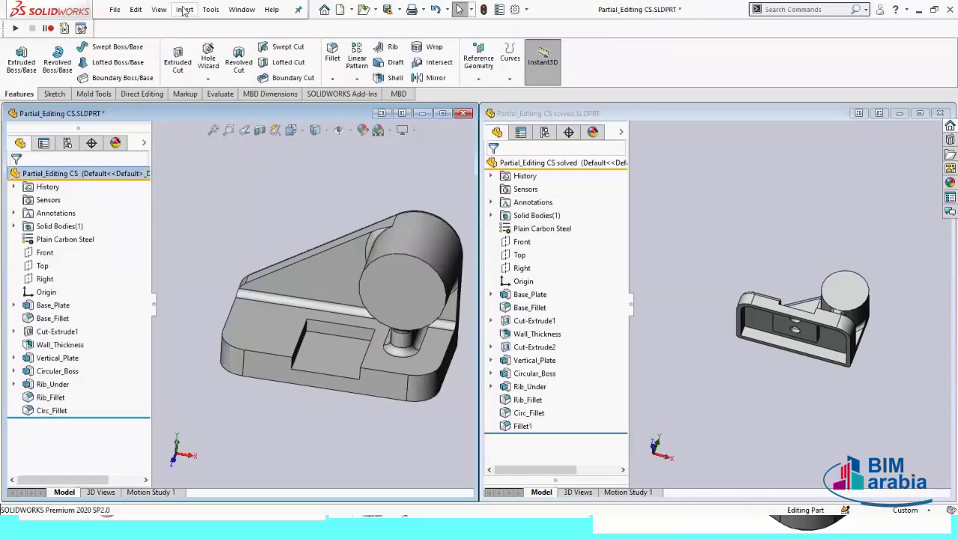
Start a new extrusion from the Contour Selection sketch, then cancel it.
click(177, 60)
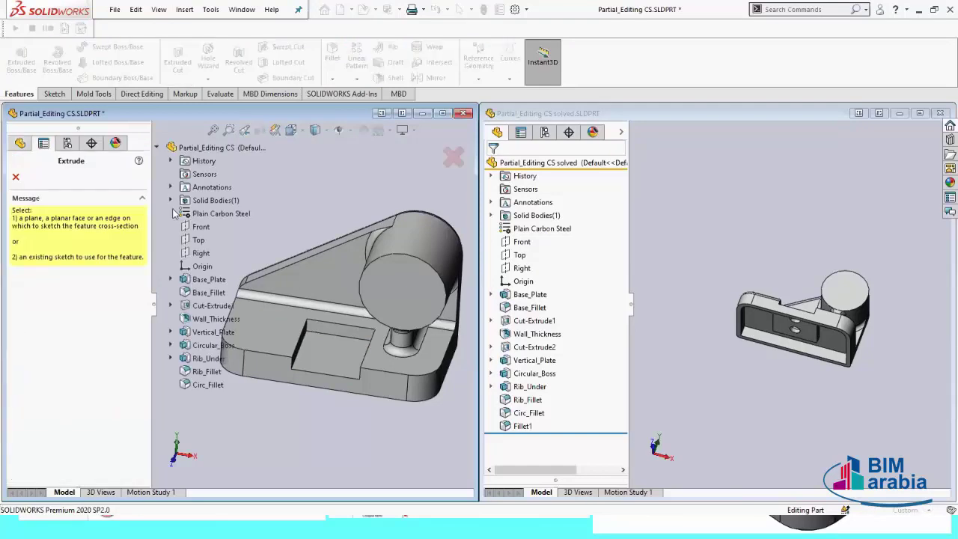
click(170, 306)
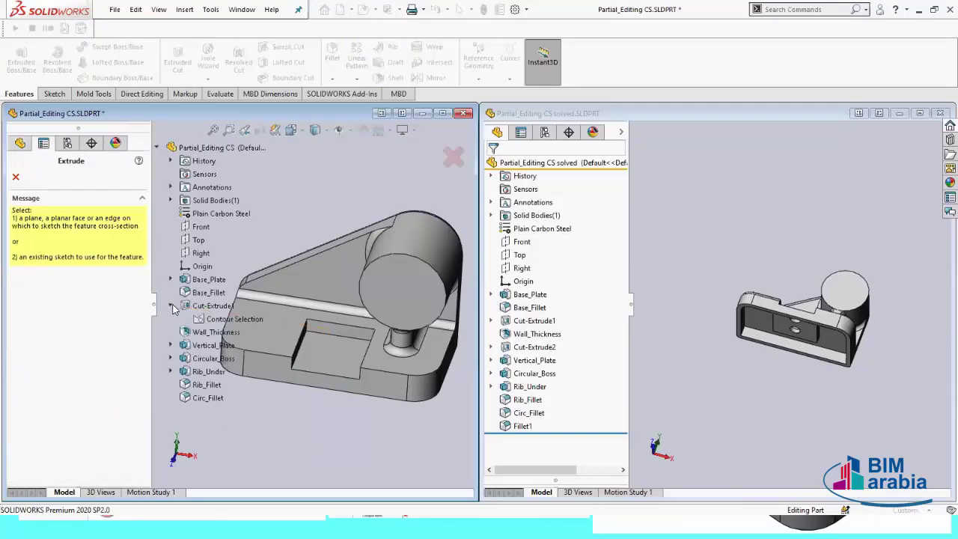
click(208, 319)
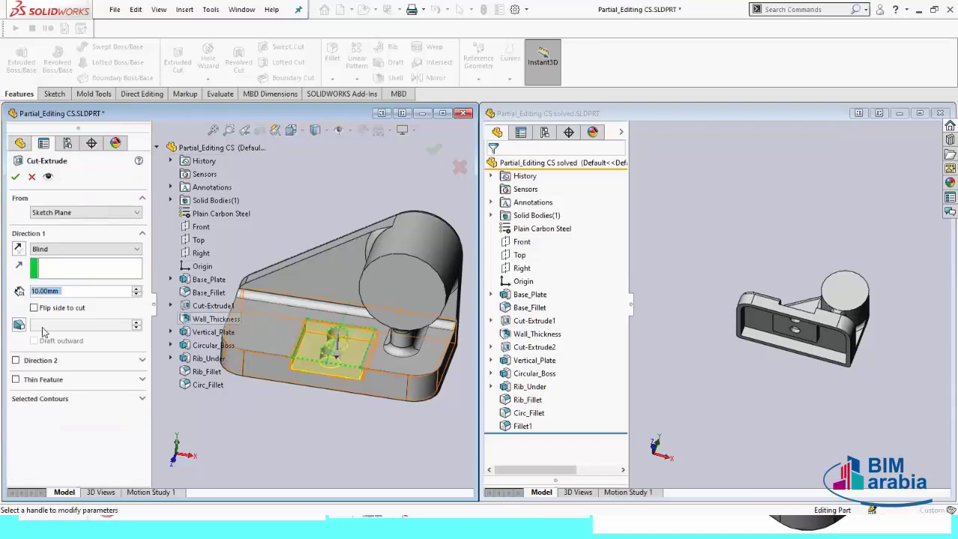
click(32, 178)
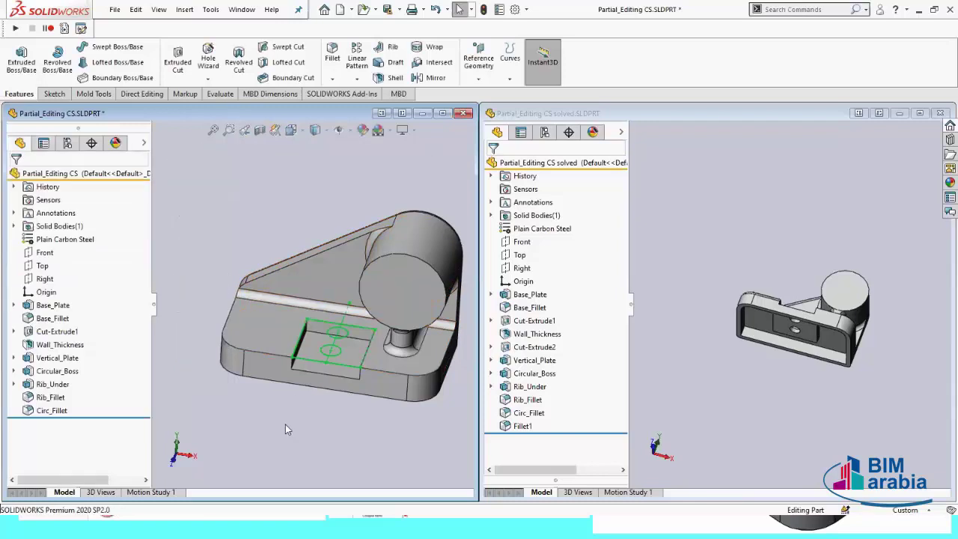
Drag the Contour Selection sketch below Circ_Fillet at the end of the tree.
scroll(385, 427, up, 2)
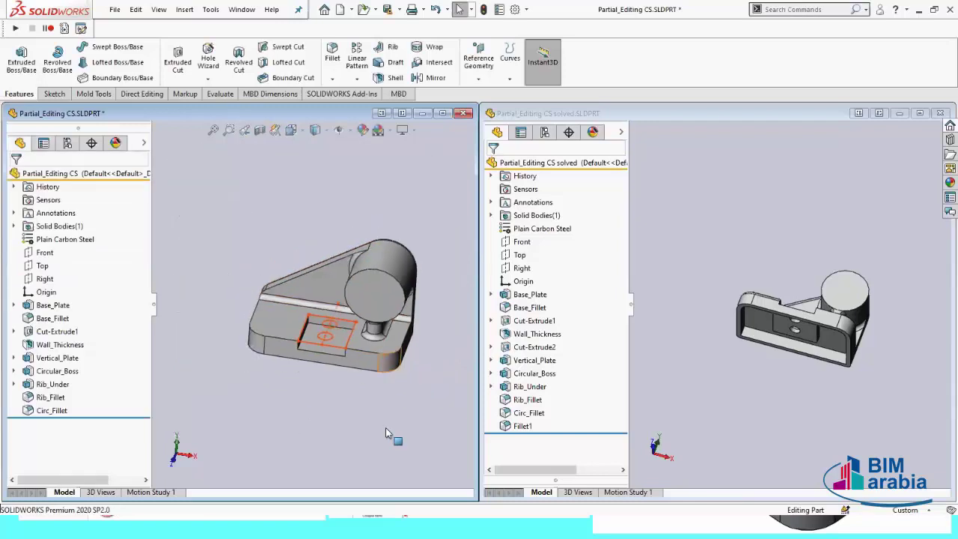
scroll(366, 429, up, 2)
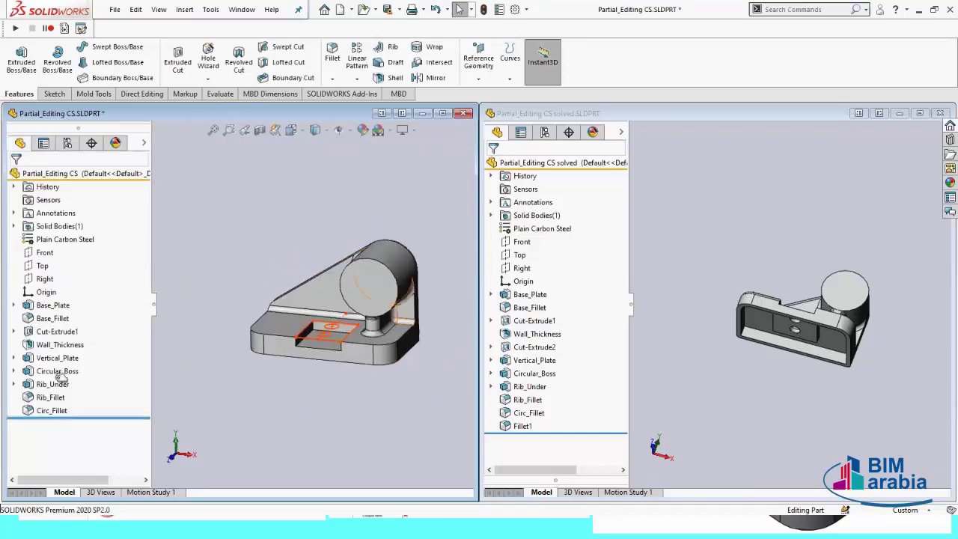
drag(78, 402, 77, 402)
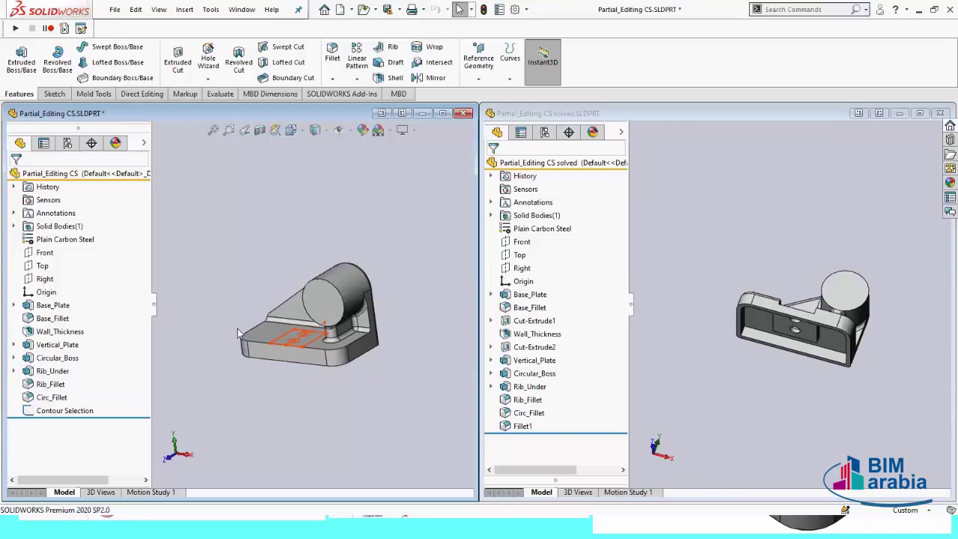
Move the Contour Selection sketch up to sit right after Base_Fillet, ahead of Wall_Thickness.
scroll(238, 333, down, 2)
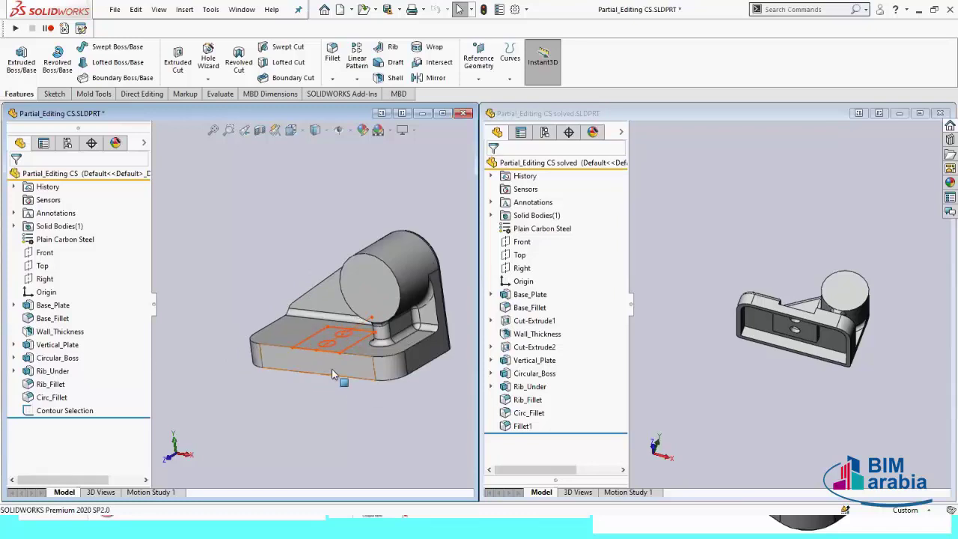
middle_drag(357, 421, 368, 435)
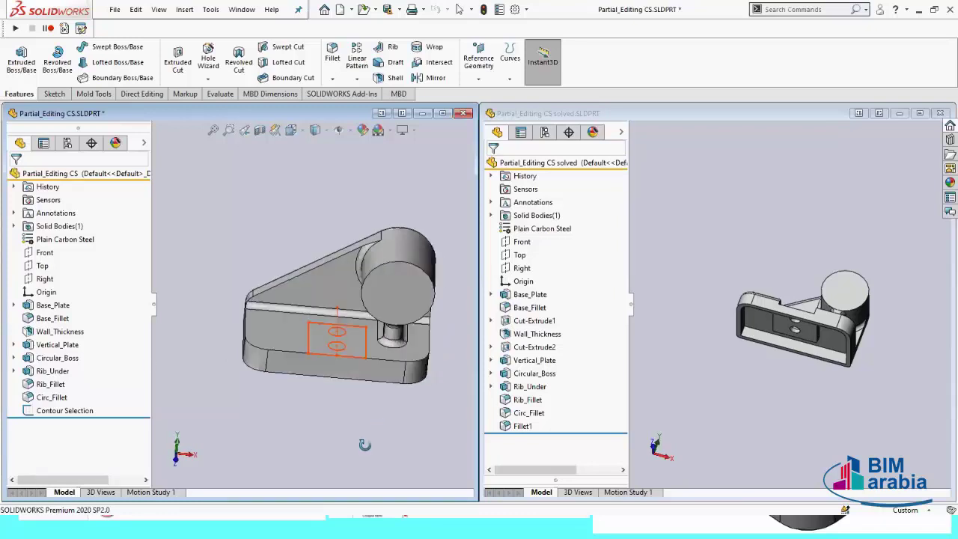
key(Escape)
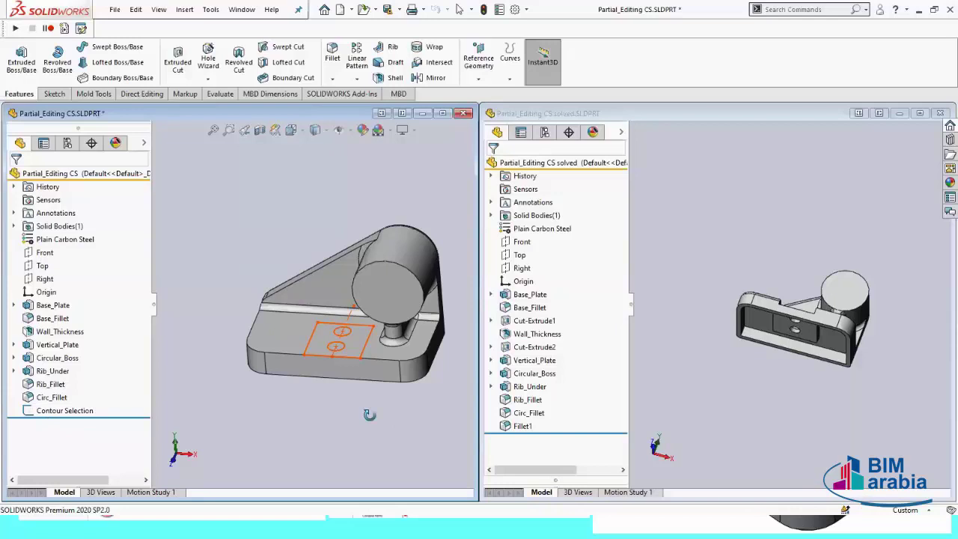
mouse_move(367, 432)
middle_down()
mouse_move(359, 334)
mouse_move(380, 424)
middle_up()
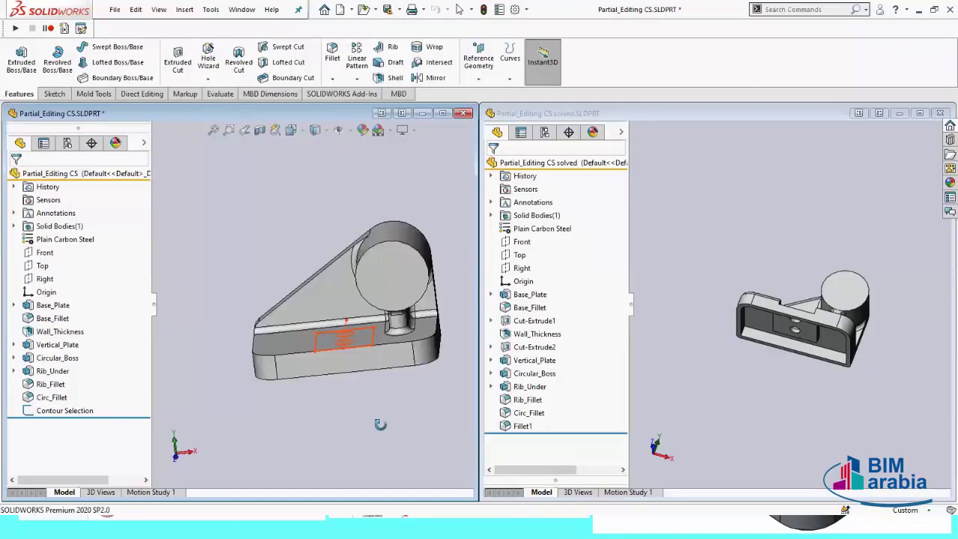
middle_drag(381, 425, 352, 389)
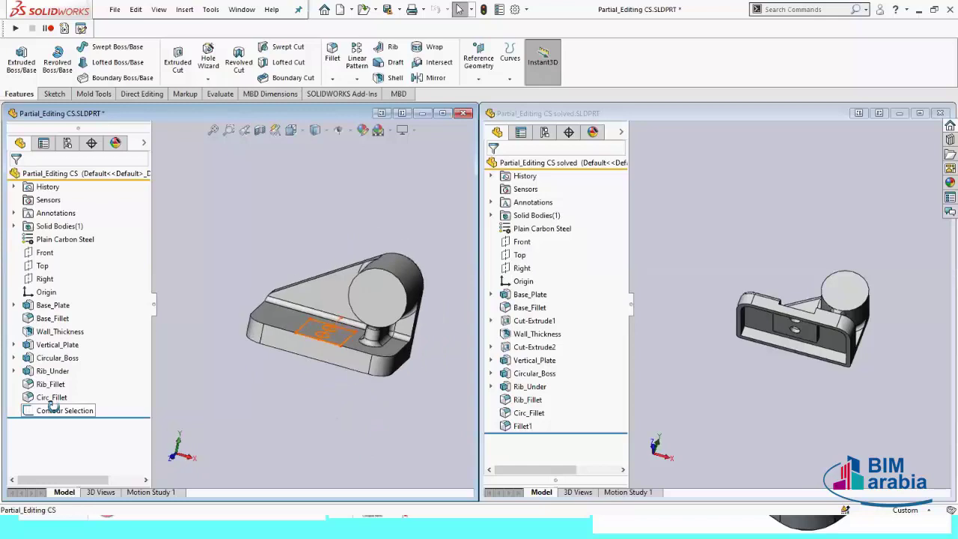
drag(53, 410, 51, 324)
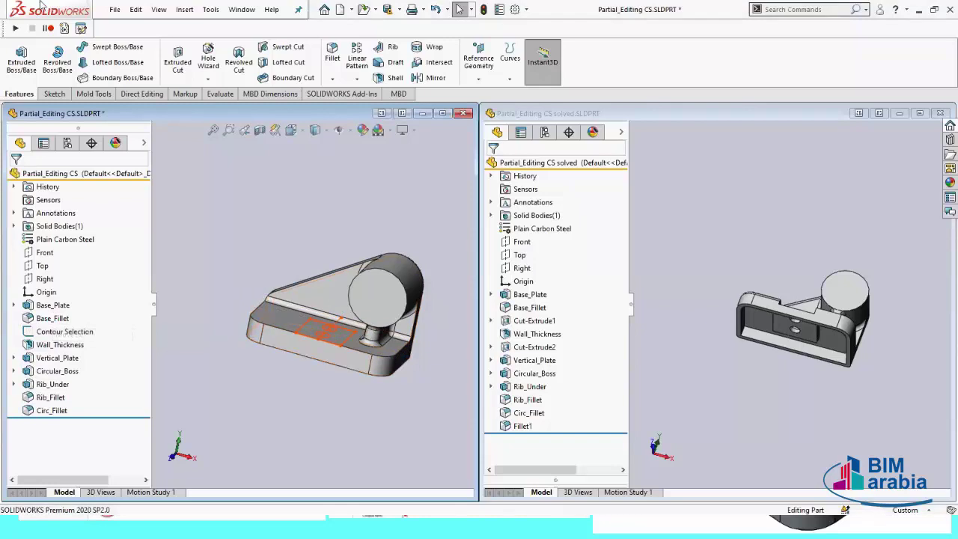
Start an extruded cut from the Contour Selection sketch and show its Selected Contours list.
click(177, 62)
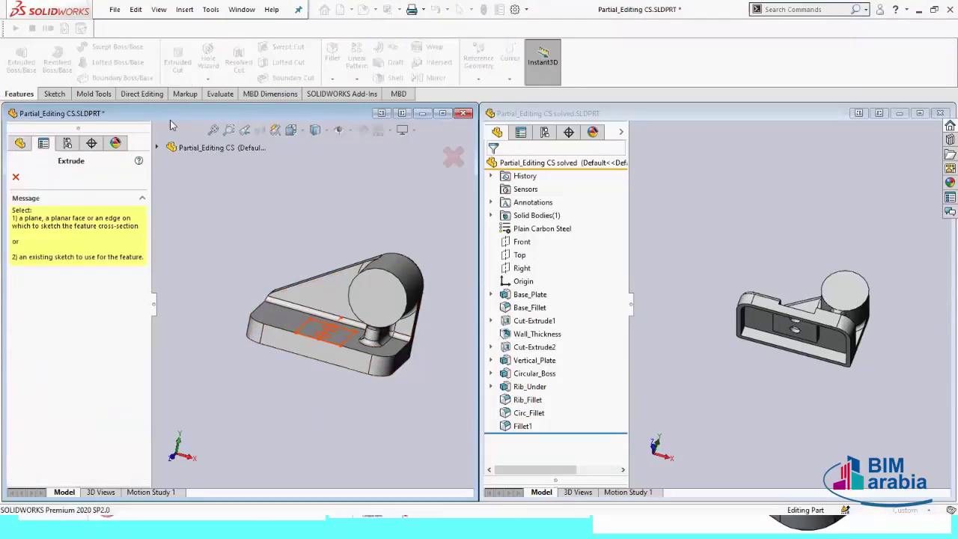
click(157, 146)
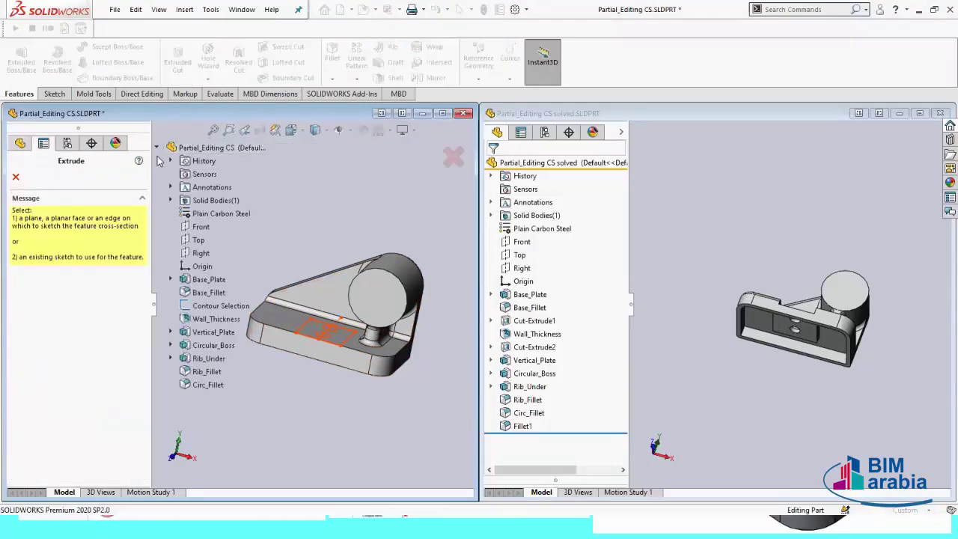
click(208, 306)
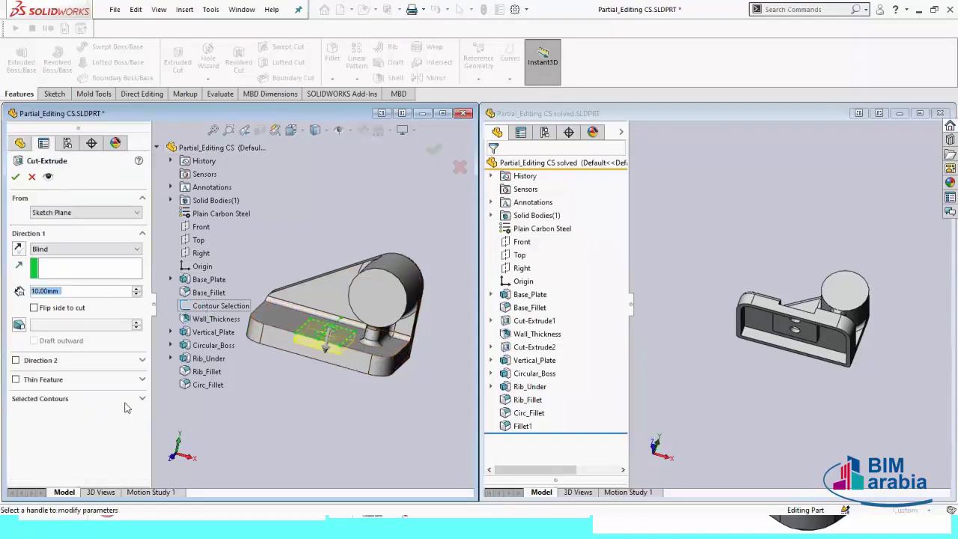
click(142, 398)
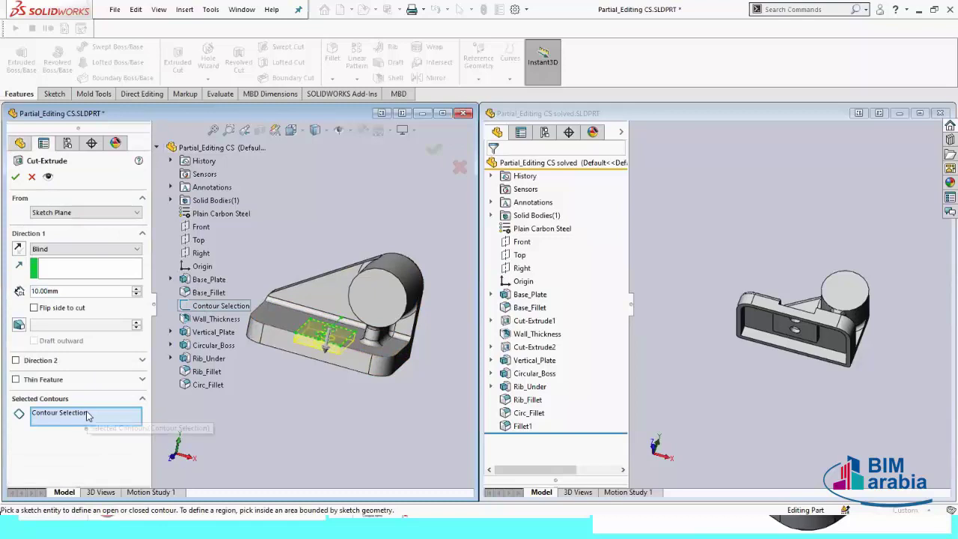
middle_drag(261, 397, 255, 447)
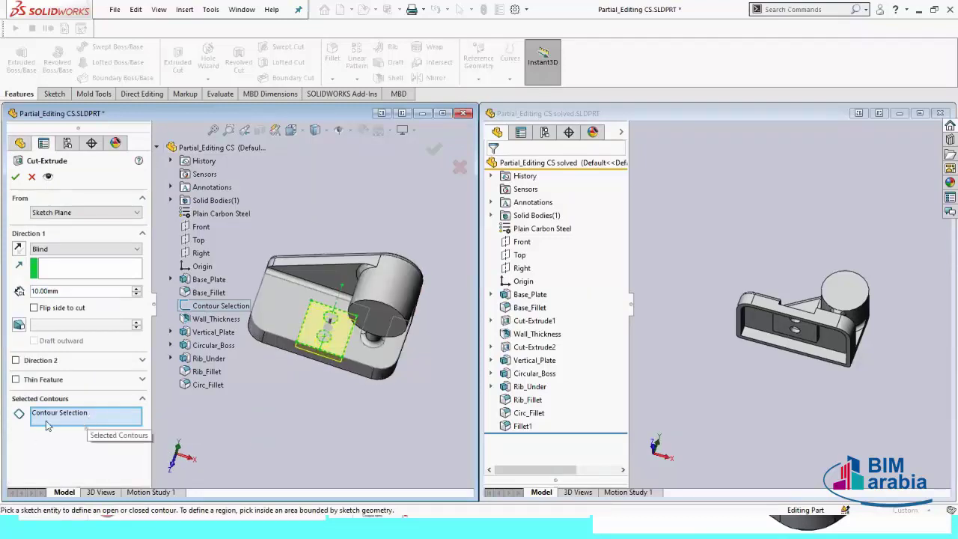
scroll(347, 332, down, 2)
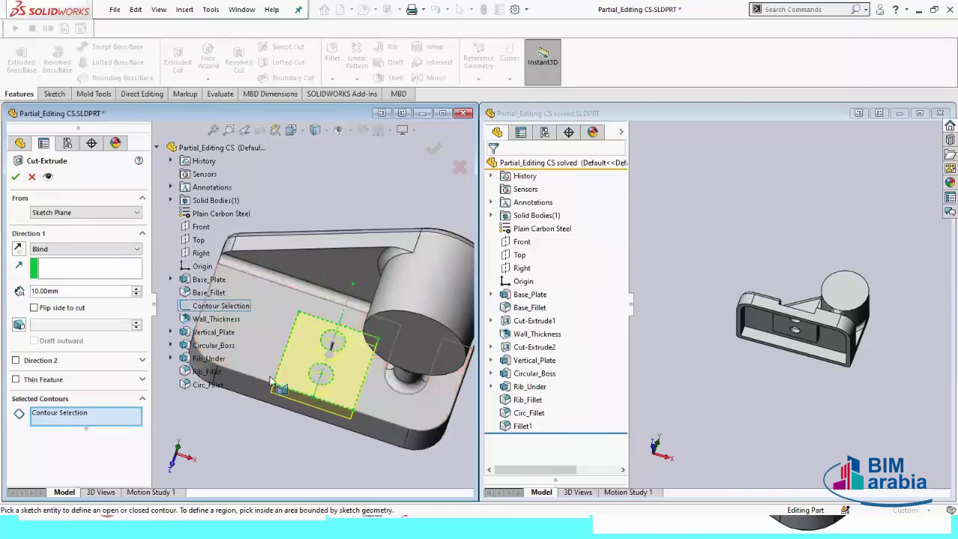
scroll(337, 341, down, 2)
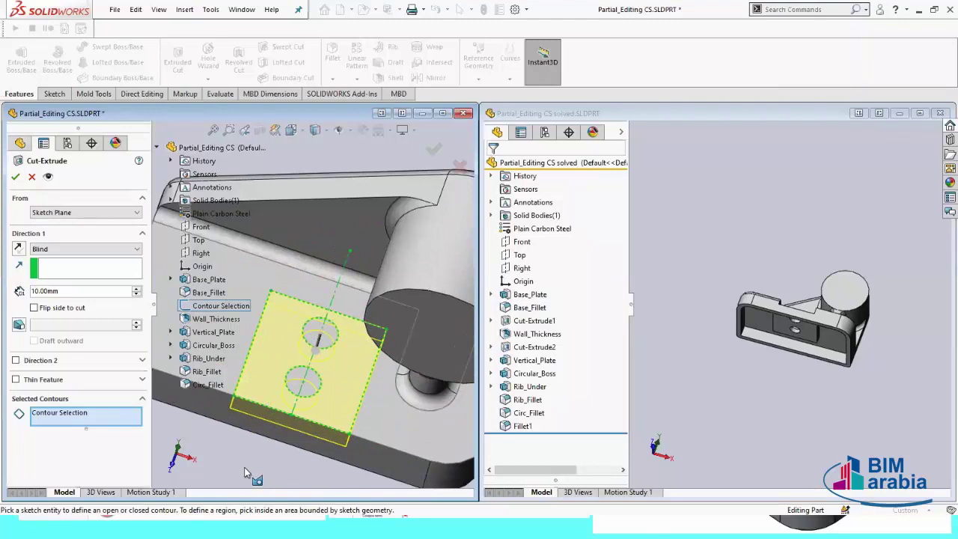
scroll(267, 444, up, 1)
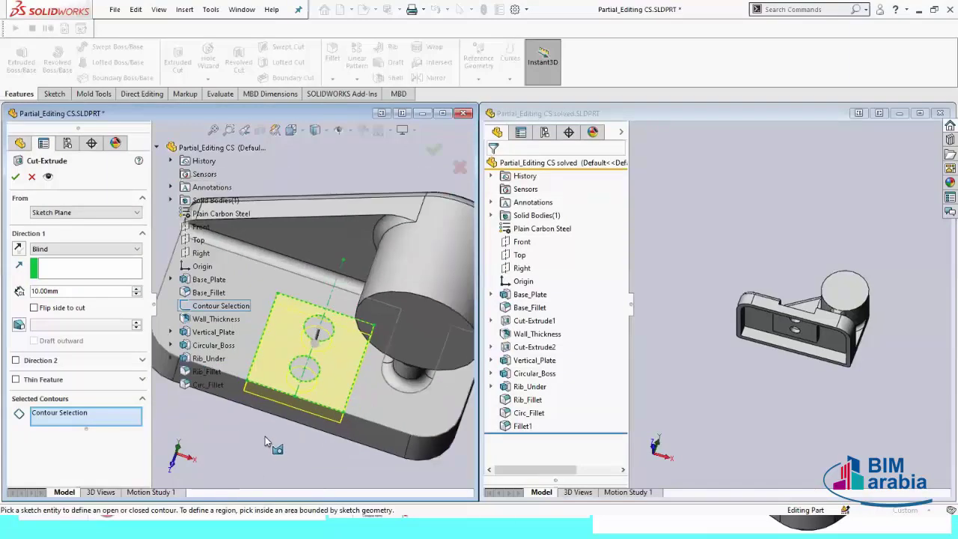
scroll(231, 437, up, 3)
scroll(283, 439, up, 2)
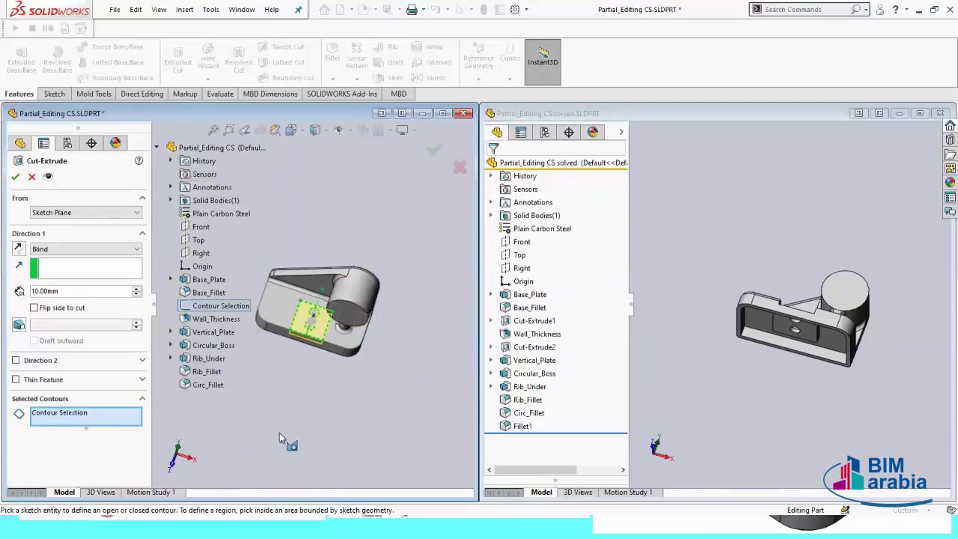
scroll(276, 313, down, 3)
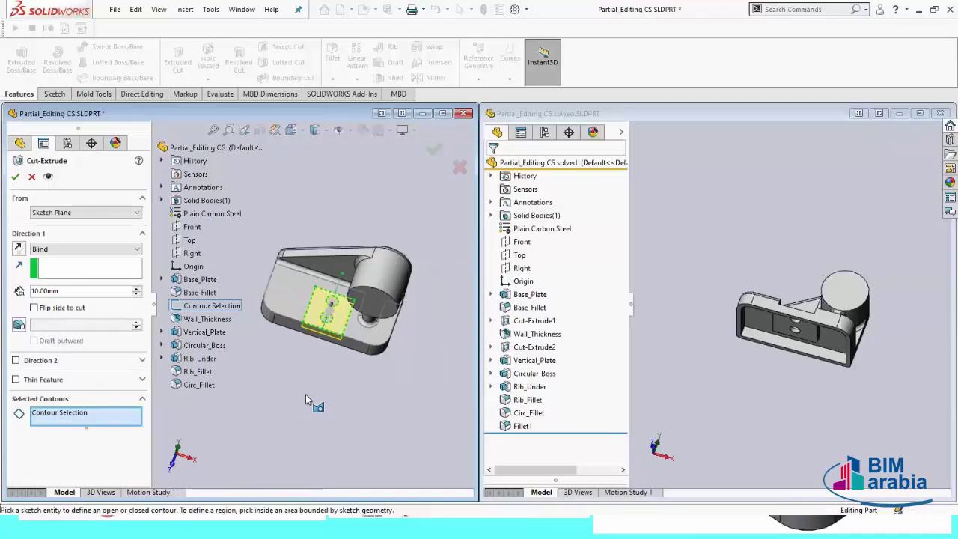
mouse_move(306, 395)
middle_down()
mouse_move(324, 387)
mouse_move(285, 275)
middle_up()
scroll(279, 220, down, 1)
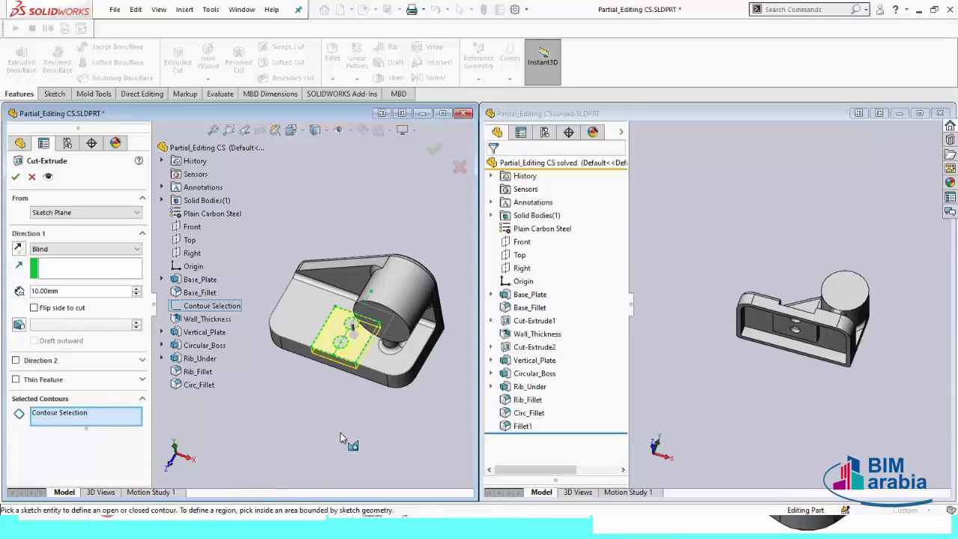
Keep only the rectangle region as the contour and apply the 10.00mm Cut-Extrude2.
click(329, 320)
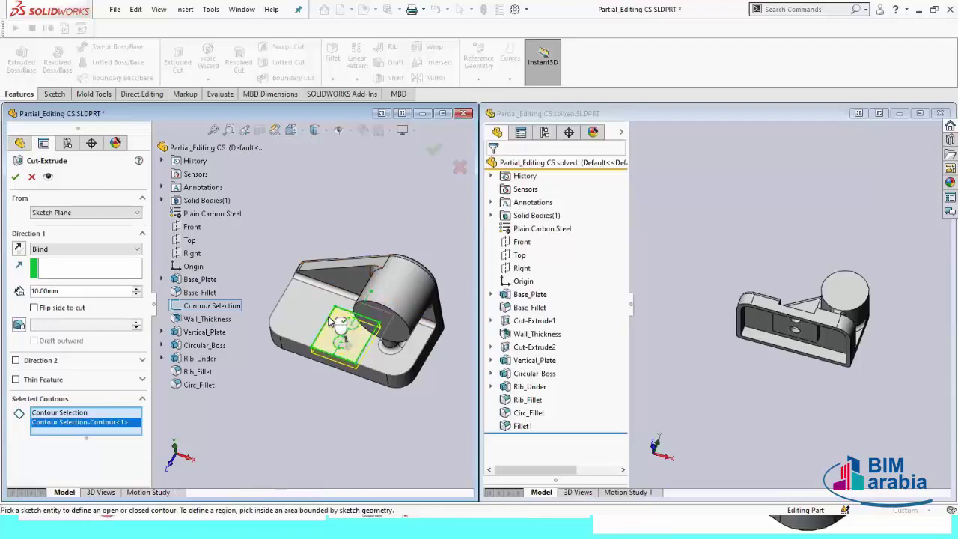
right_click(64, 413)
click(94, 434)
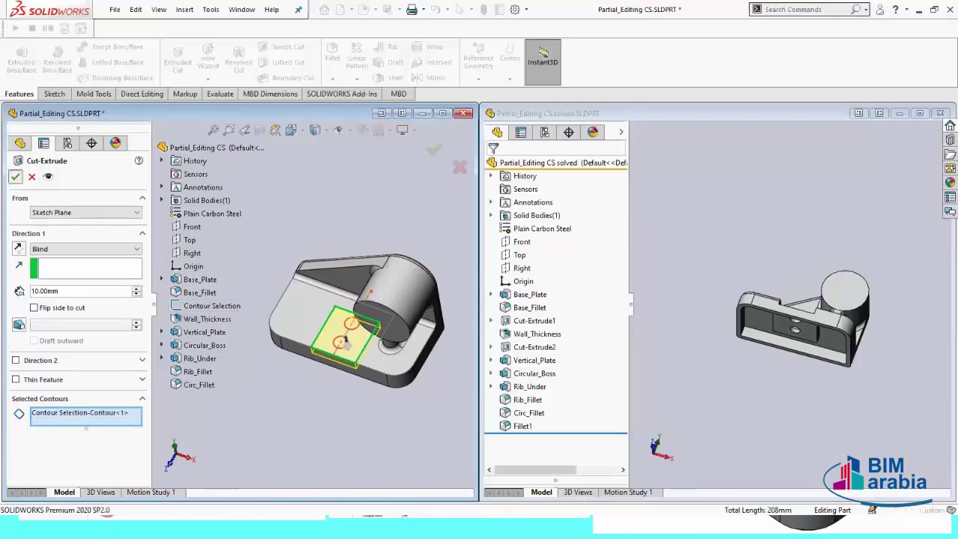
key(Return)
mouse_move(319, 413)
middle_down()
mouse_move(324, 383)
mouse_move(307, 382)
mouse_move(314, 387)
middle_up()
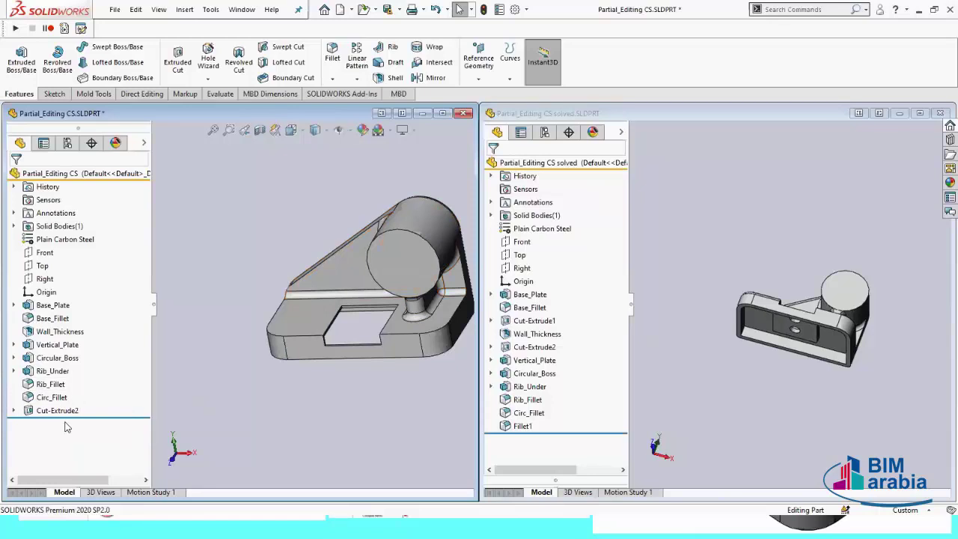
Undo Cut-Extrude2, roll back below Contour Selection, and start an extruded cut from that sketch.
key(ctrl+z)
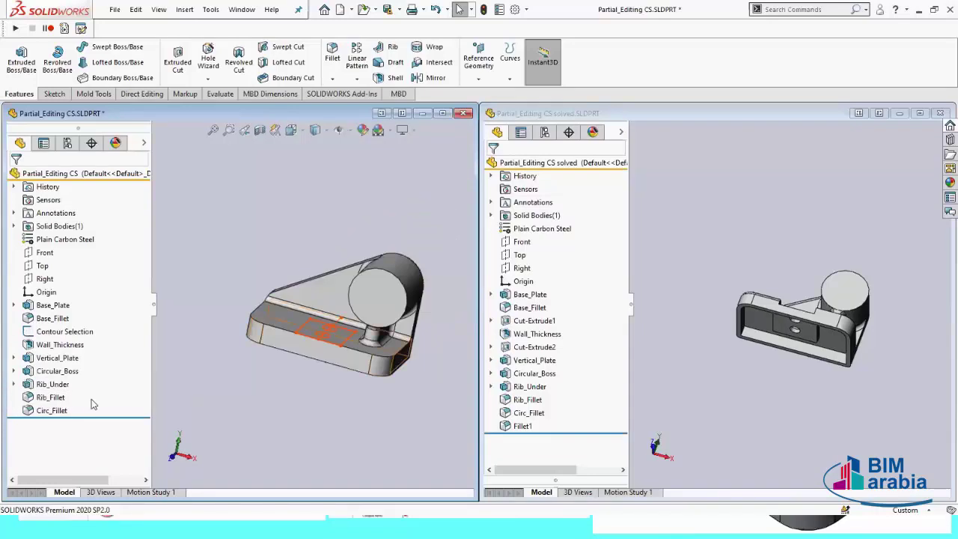
drag(111, 416, 120, 338)
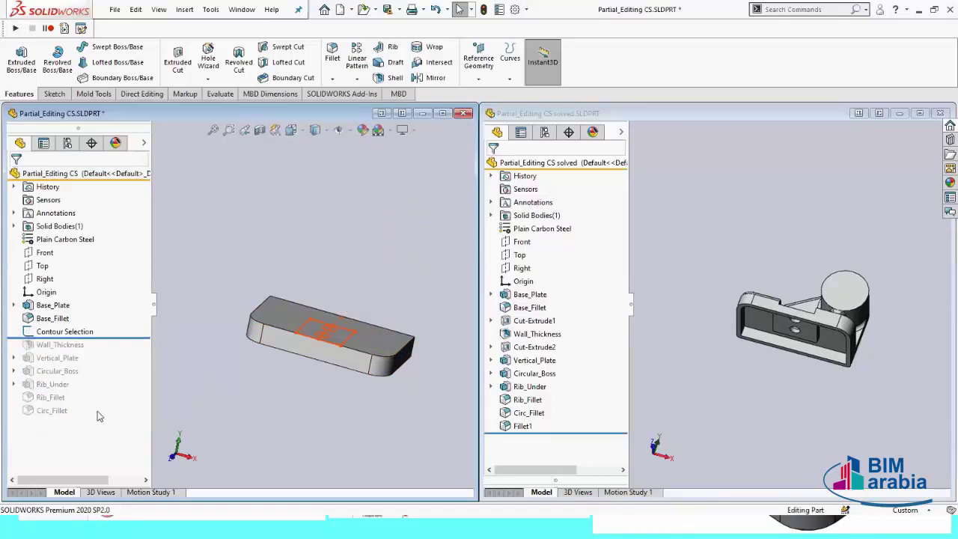
click(178, 58)
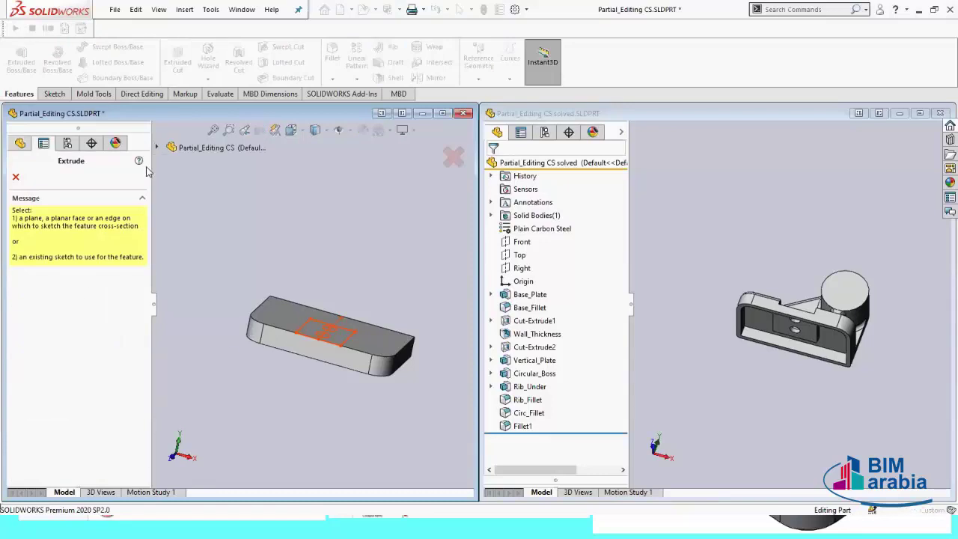
click(156, 147)
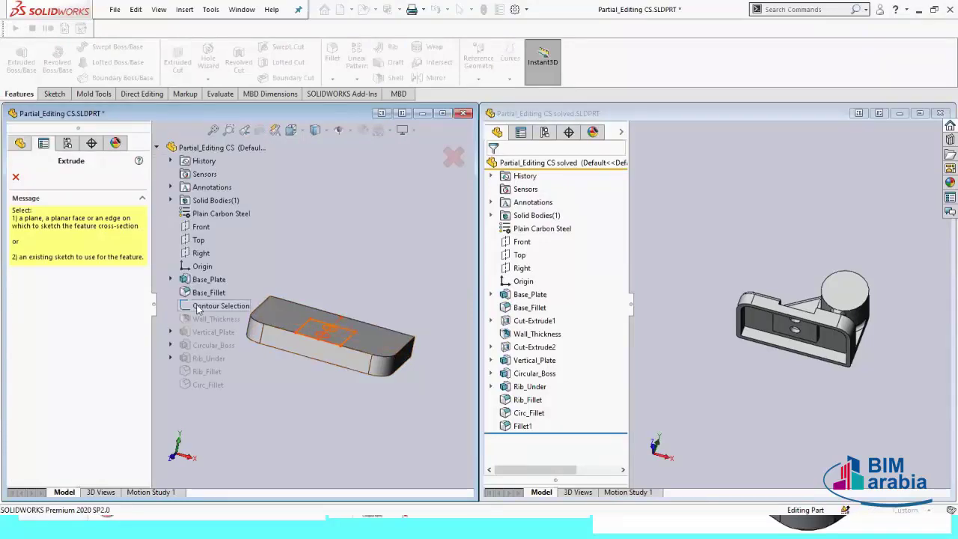
click(198, 306)
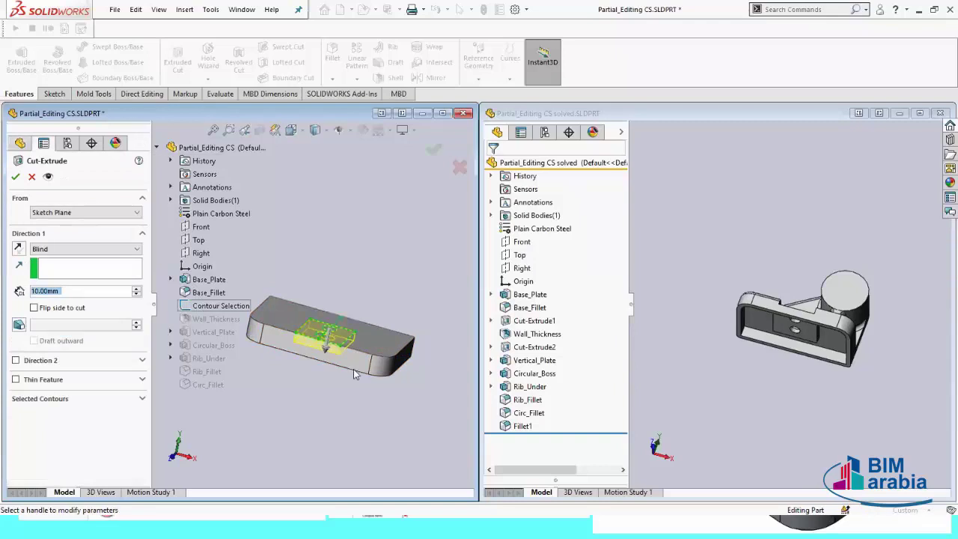
middle_drag(356, 374, 338, 343)
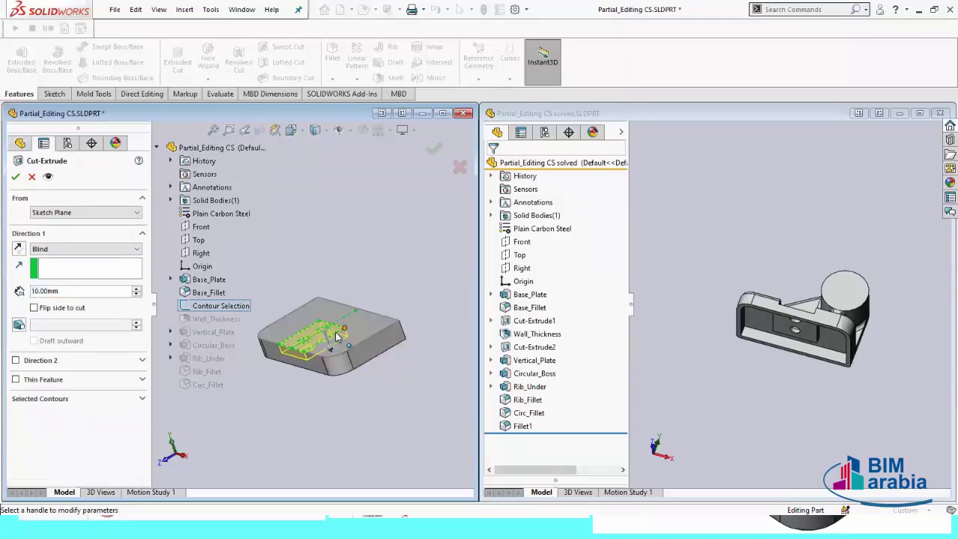
middle_drag(293, 408, 298, 346)
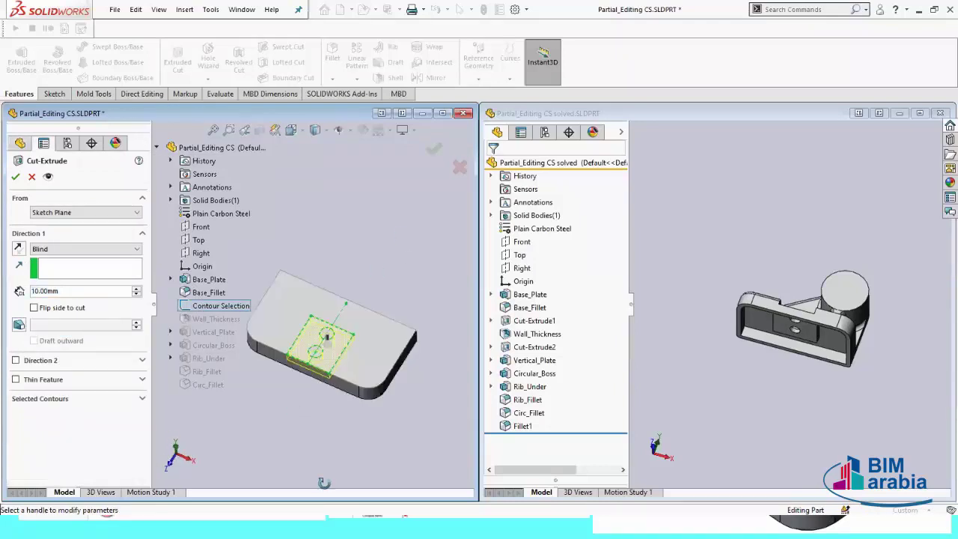
Replace the old contour with the rectangle region and apply the 10.00mm Cut-Extrude3.
click(142, 398)
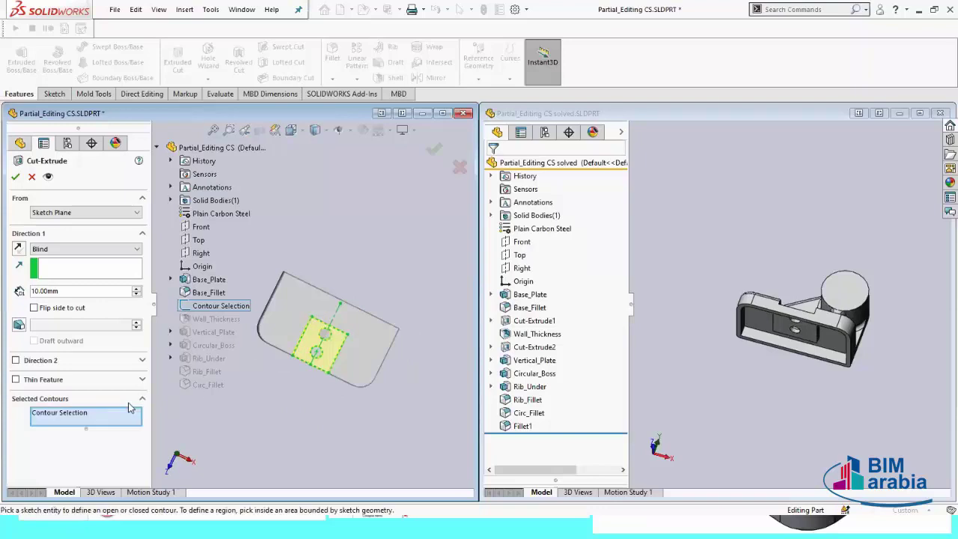
click(75, 413)
right_click(86, 417)
click(117, 440)
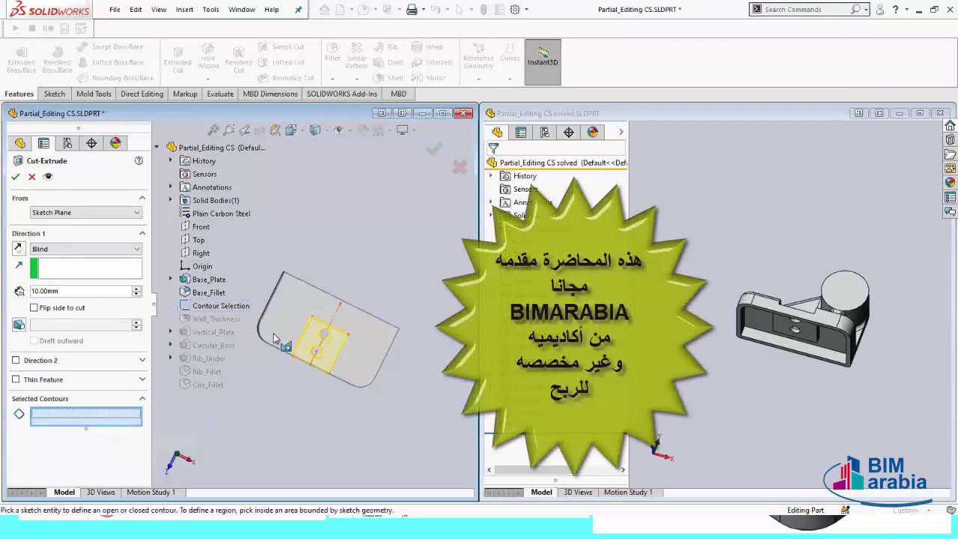
click(301, 337)
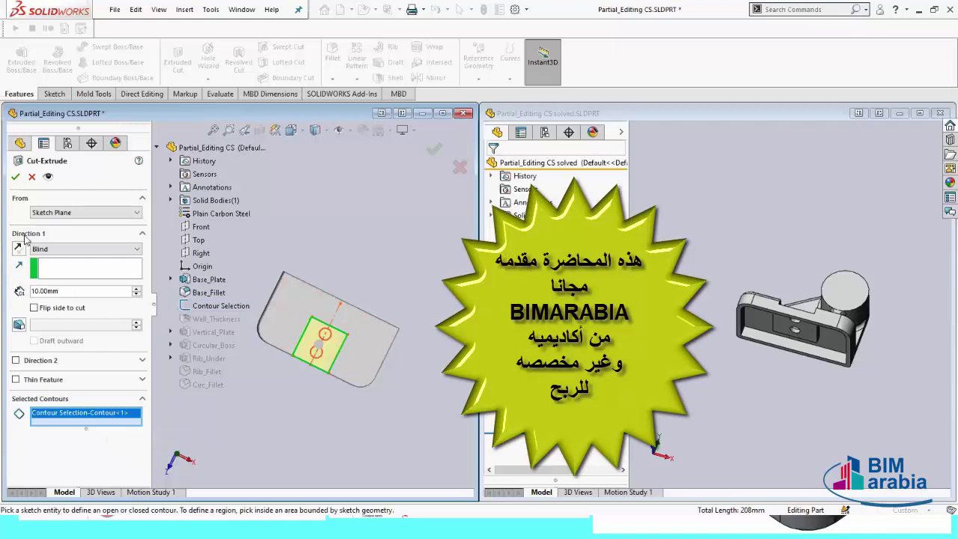
click(19, 178)
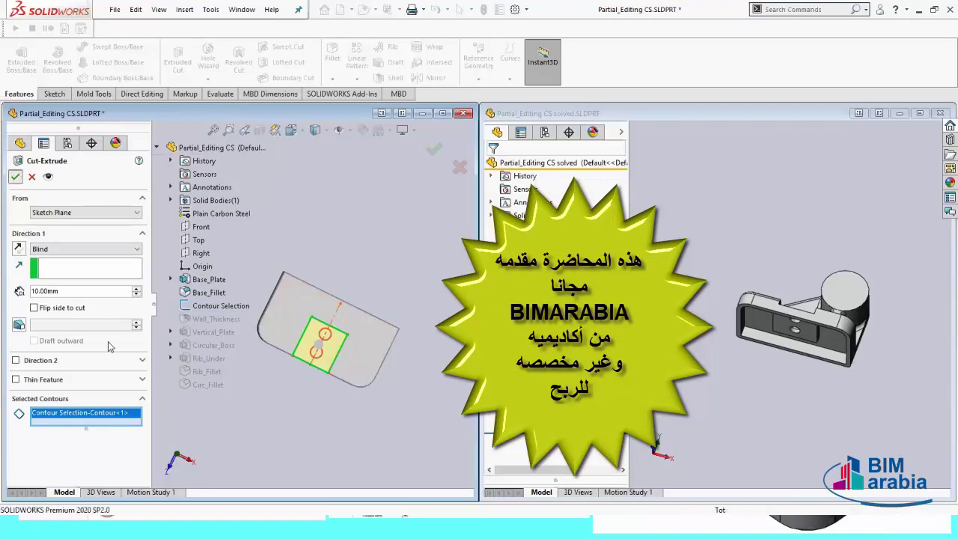
middle_drag(312, 267, 276, 325)
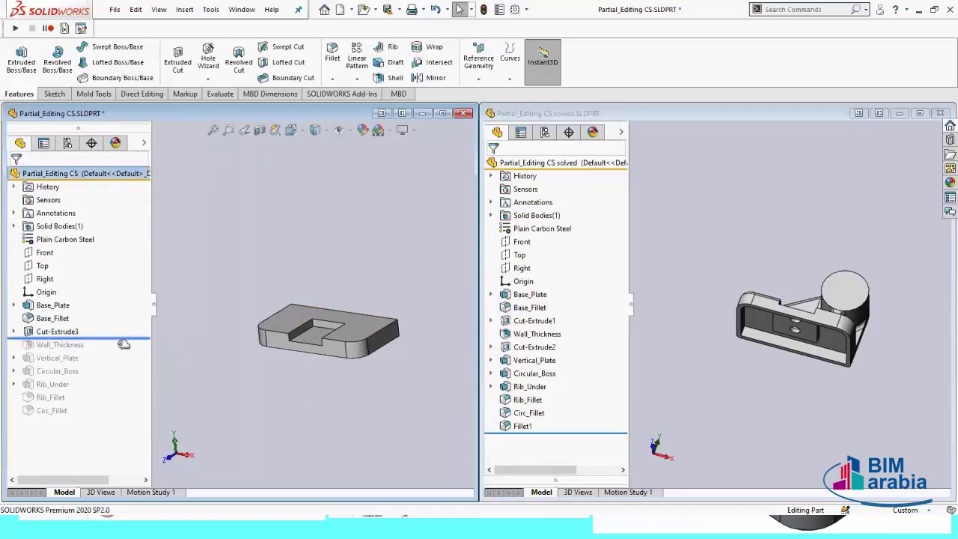
Roll back after Wall_Thickness, start a cut from Contour Selection, and delete its old contour.
drag(120, 336, 120, 349)
mouse_move(369, 421)
middle_down()
mouse_move(354, 340)
mouse_move(339, 417)
middle_up()
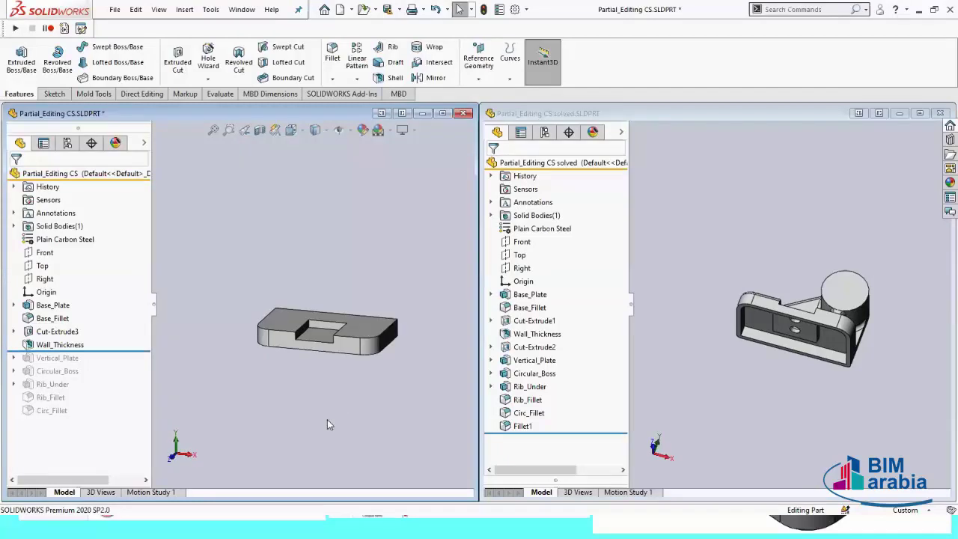
click(178, 60)
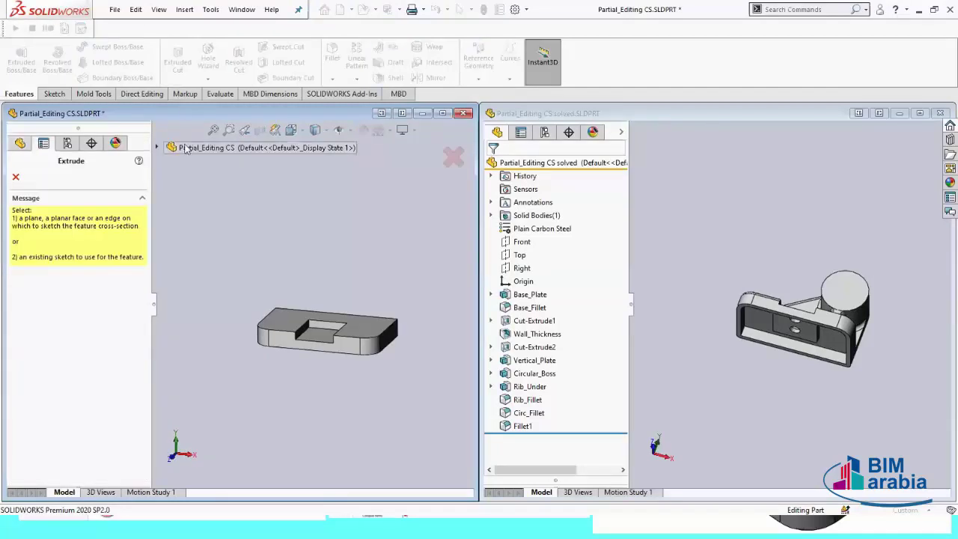
click(157, 147)
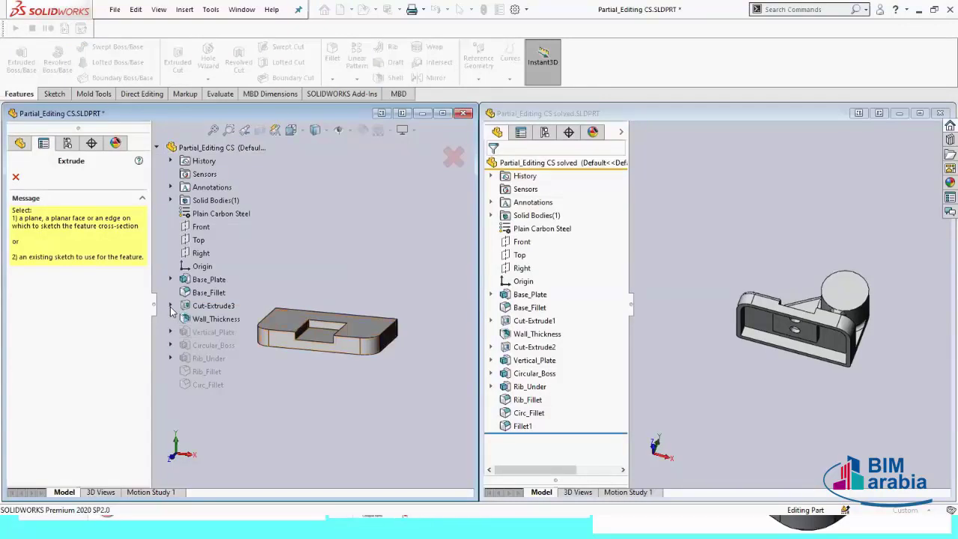
click(169, 307)
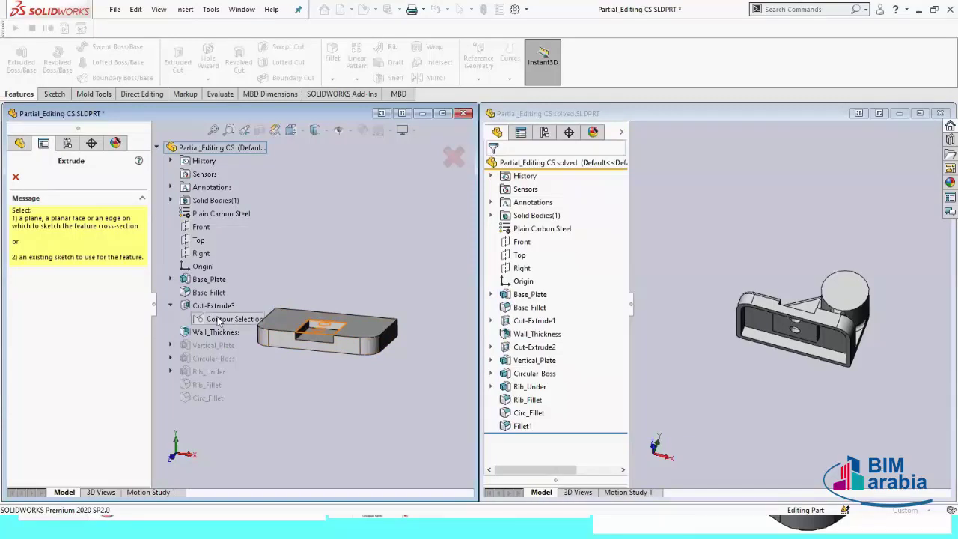
click(218, 320)
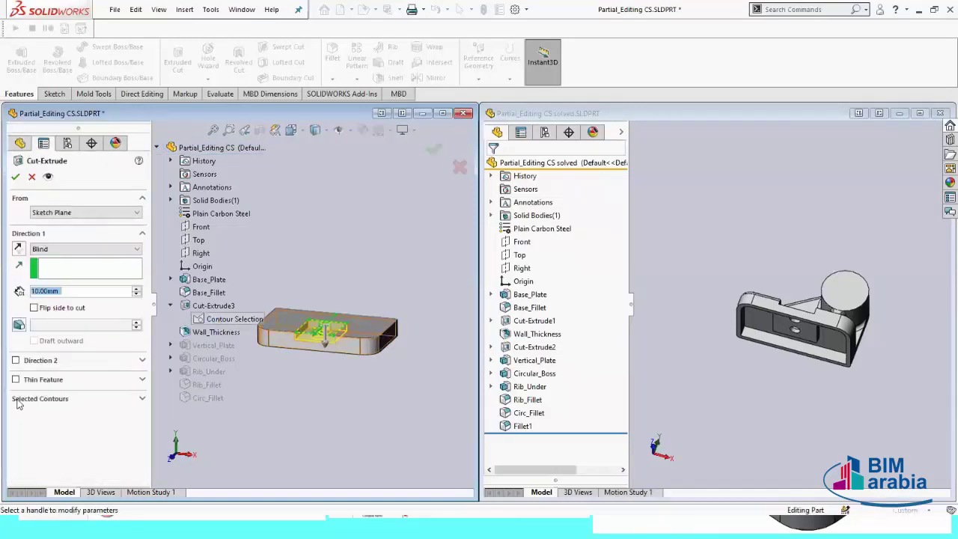
click(141, 399)
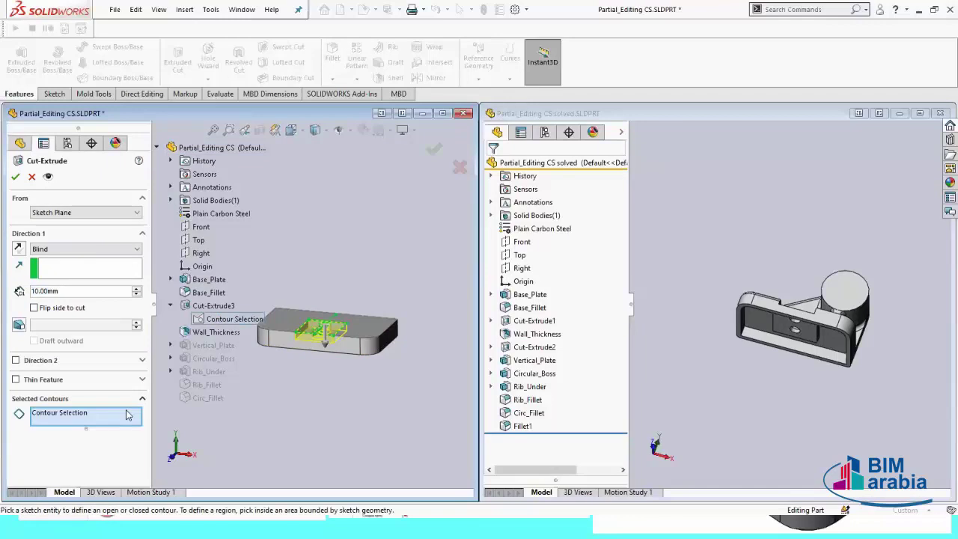
click(73, 418)
right_click(73, 418)
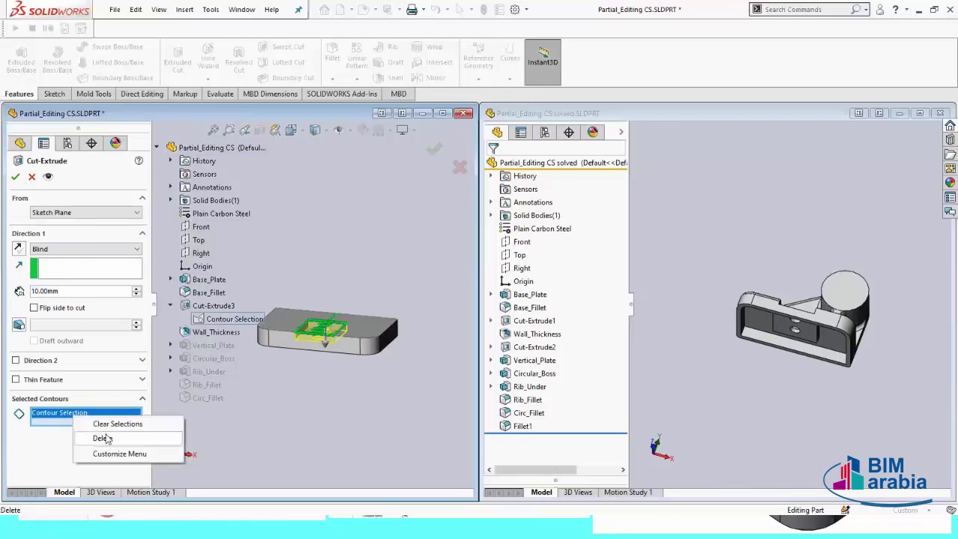
click(106, 436)
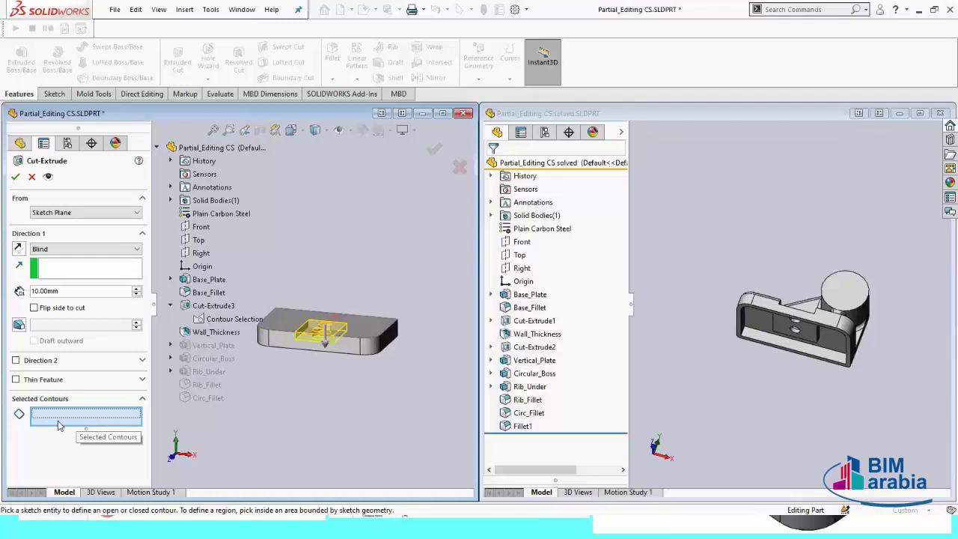
Add both circle outlines and each circle's halves to the cut's selected contours.
scroll(307, 321, up, 2)
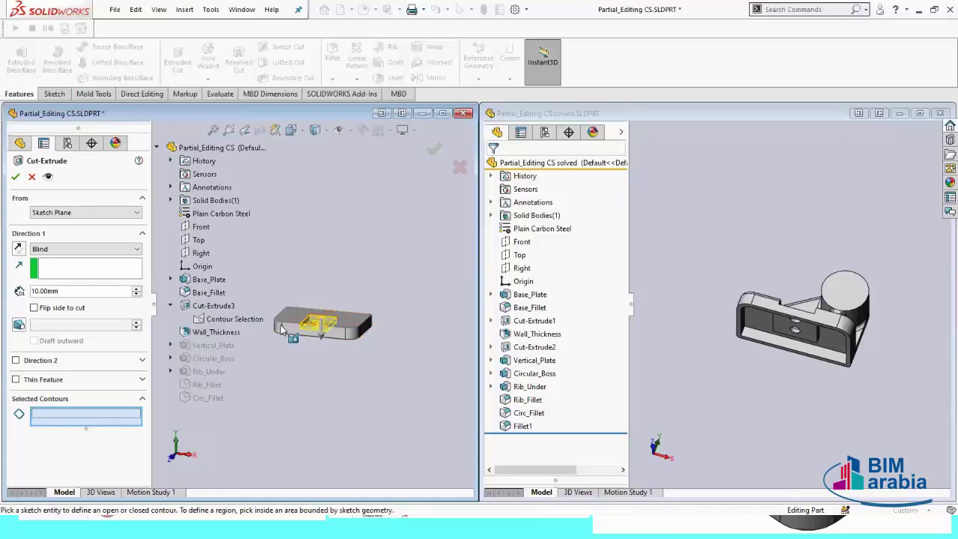
middle_drag(282, 329, 280, 319)
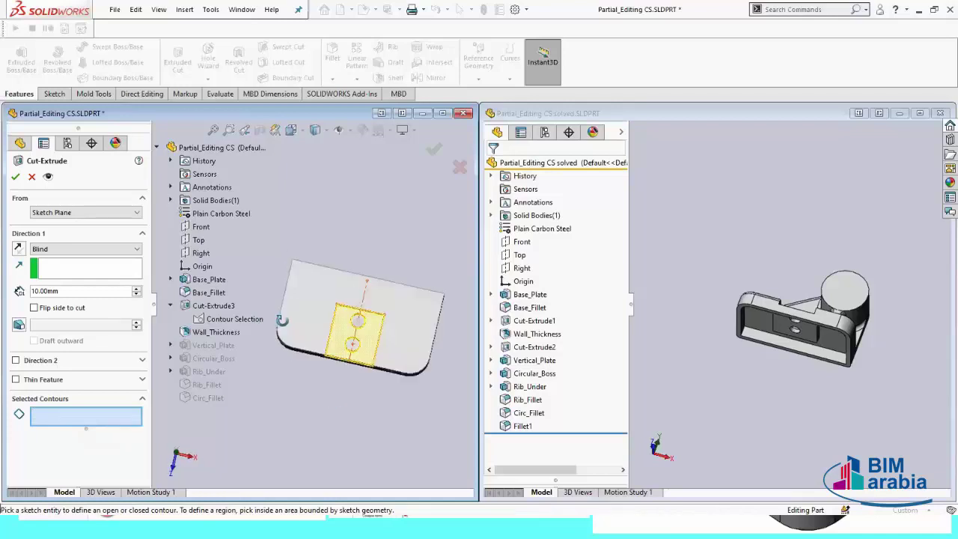
scroll(374, 300, down, 6)
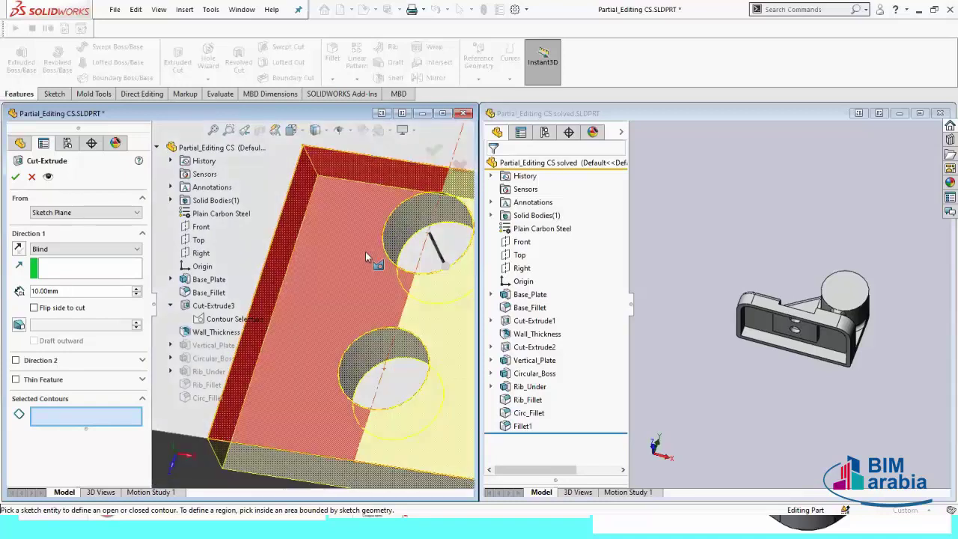
middle_drag(366, 257, 398, 274)
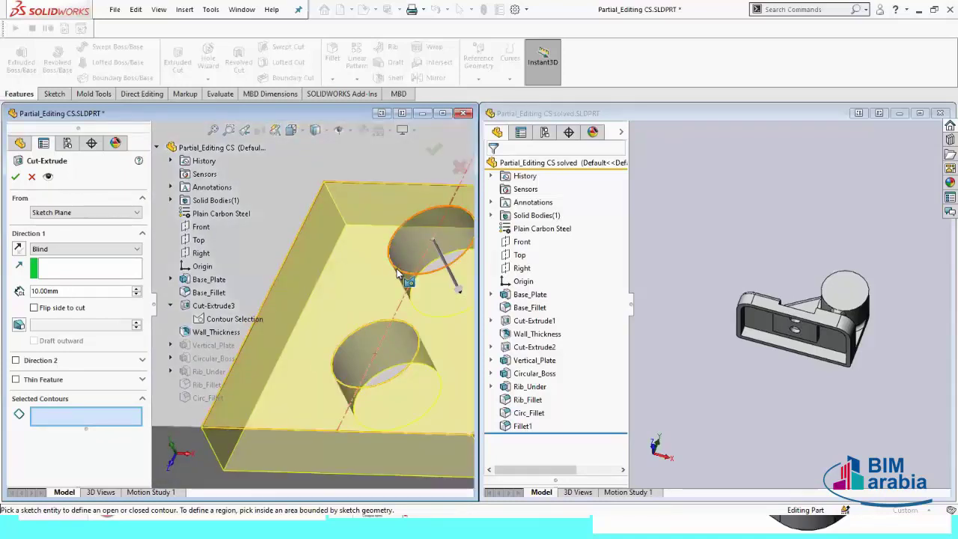
click(399, 274)
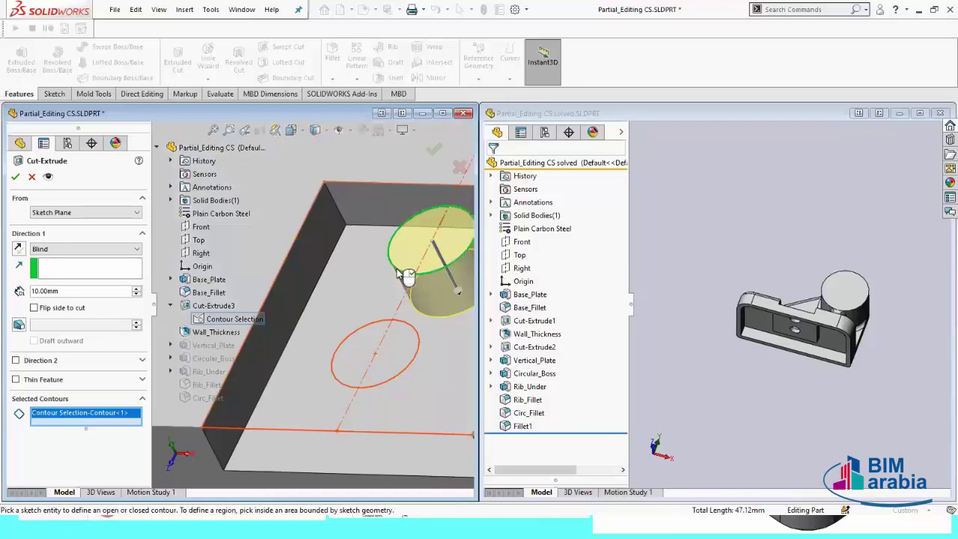
click(373, 323)
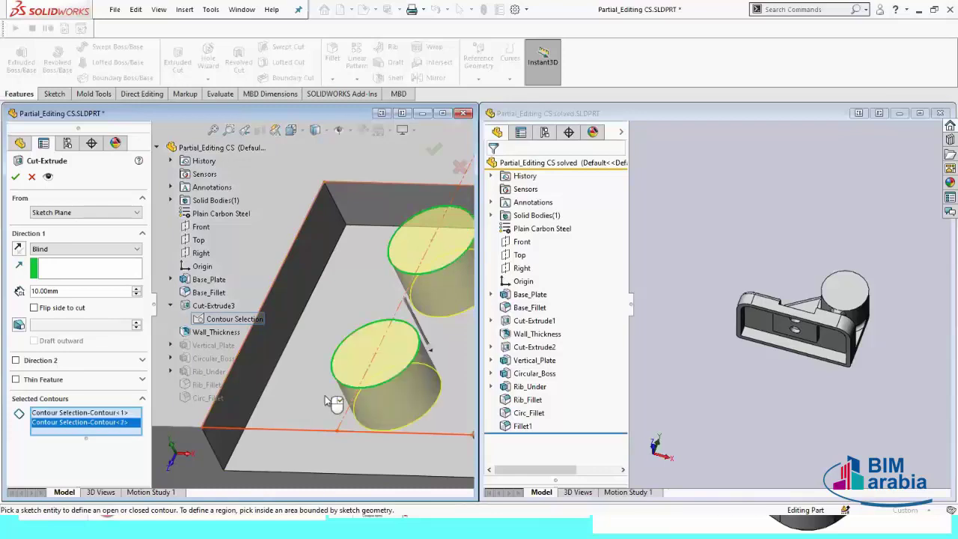
click(396, 344)
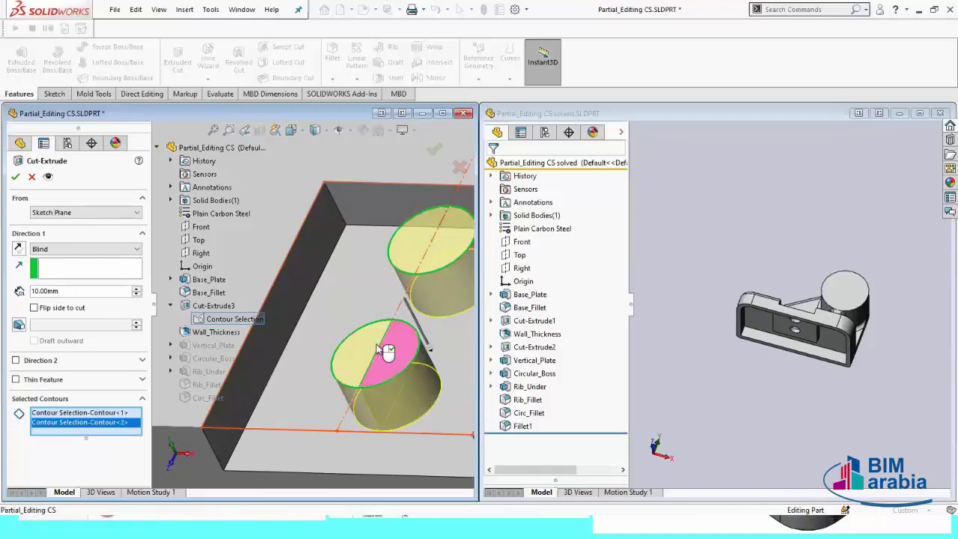
click(367, 346)
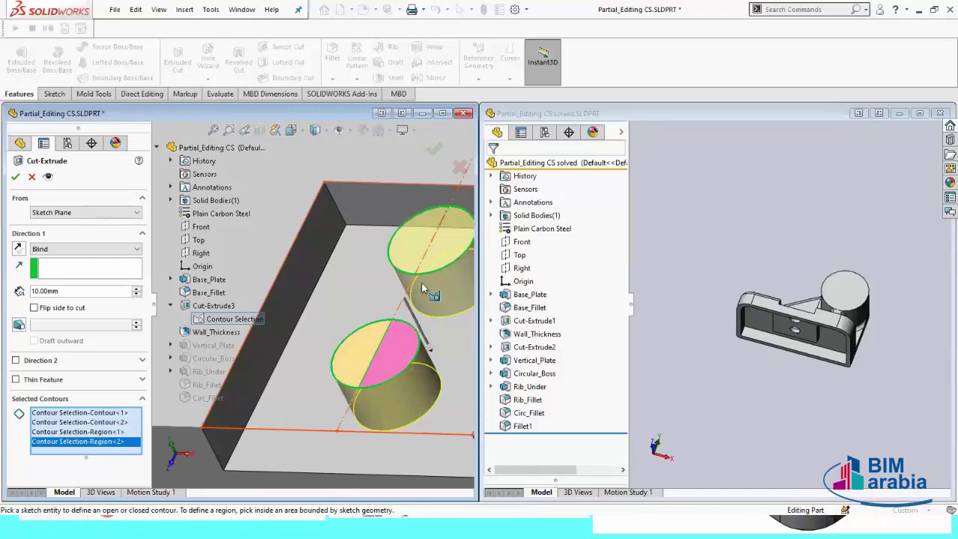
click(451, 244)
click(421, 244)
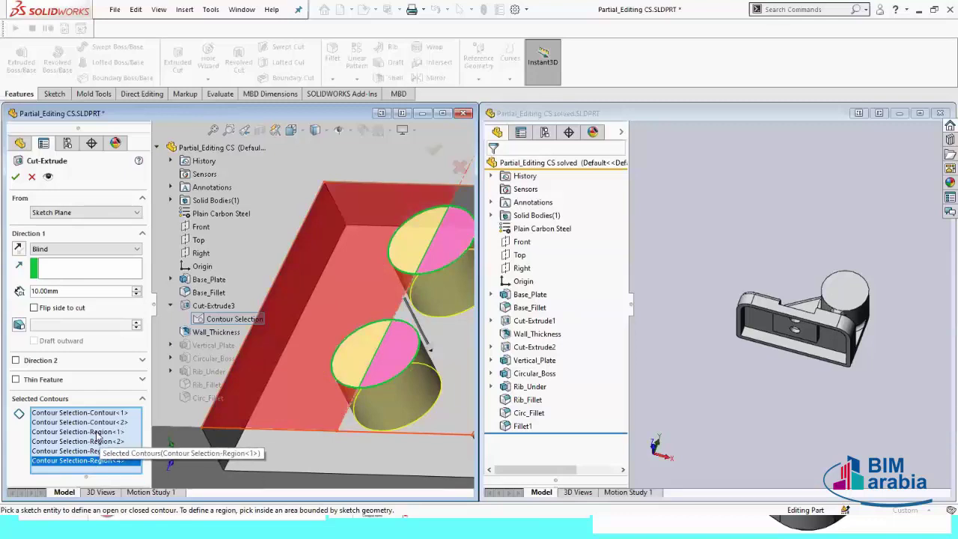
Delete the four regions, leaving only Contour<1> and Contour<2>, which no longer intersect the model.
click(97, 433)
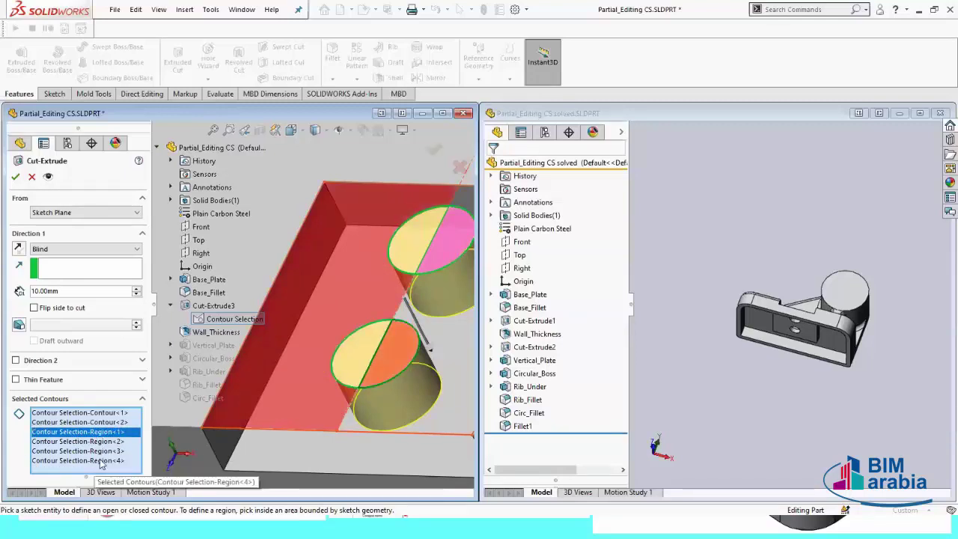
shift+click(101, 460)
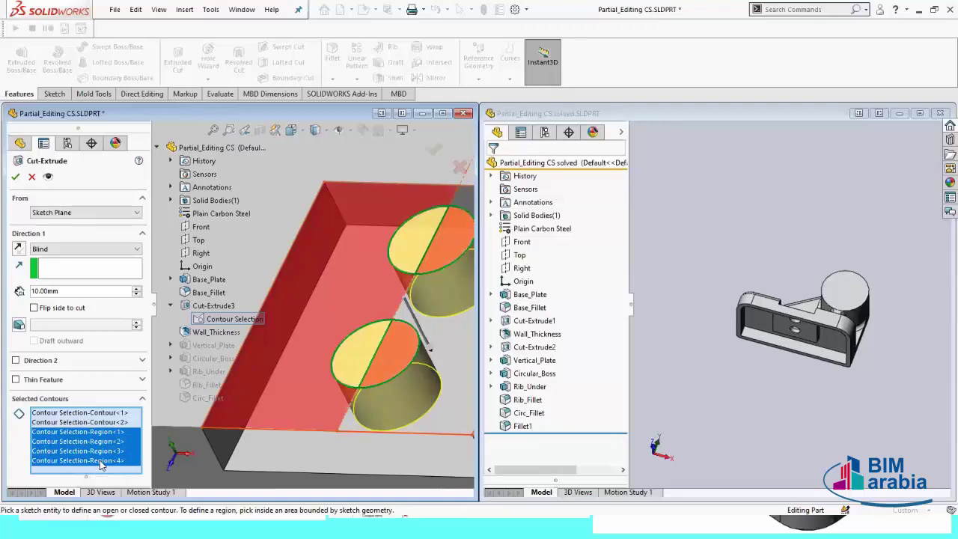
key(Delete)
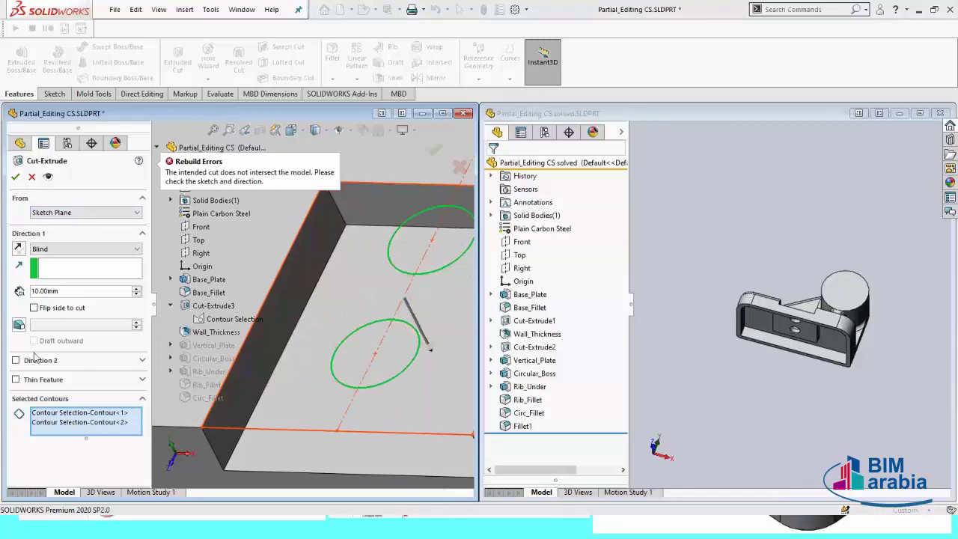
Swap the two contours for both halves of each circle and cut them Through All as Cut-Extrude5.
click(107, 421)
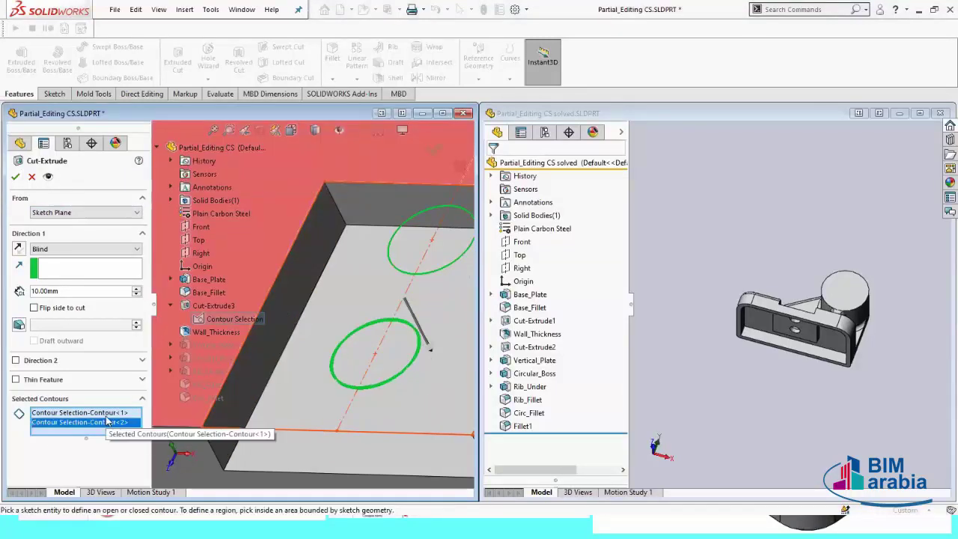
click(107, 413)
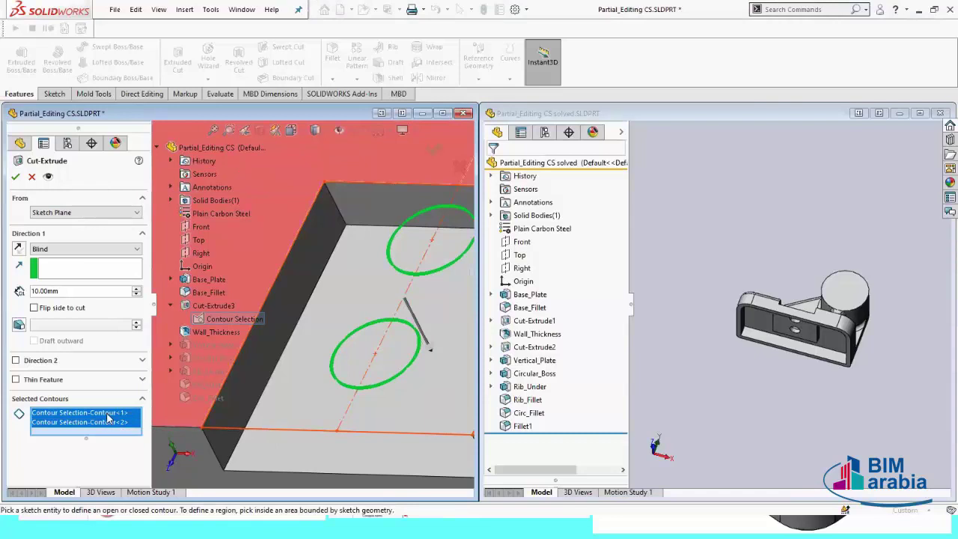
right_click(107, 417)
click(136, 437)
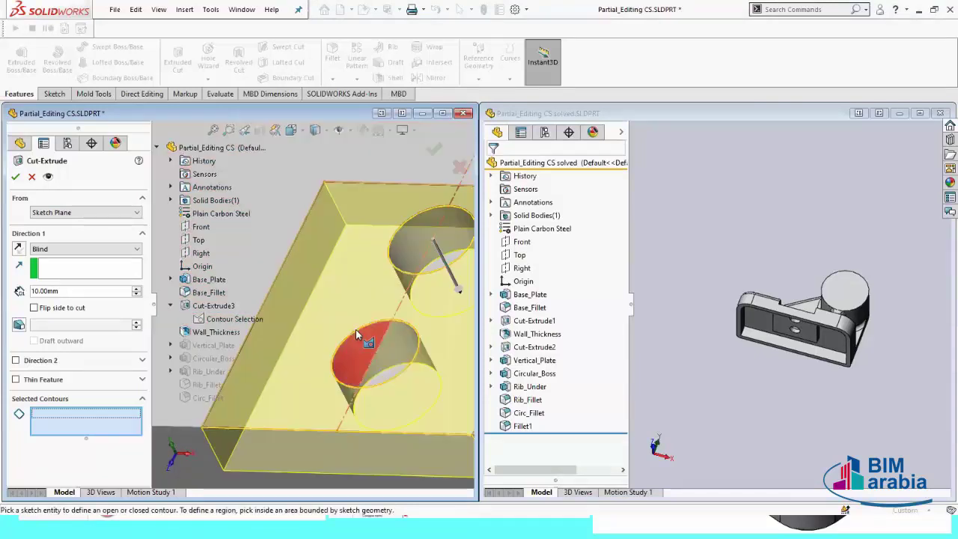
click(361, 341)
click(379, 357)
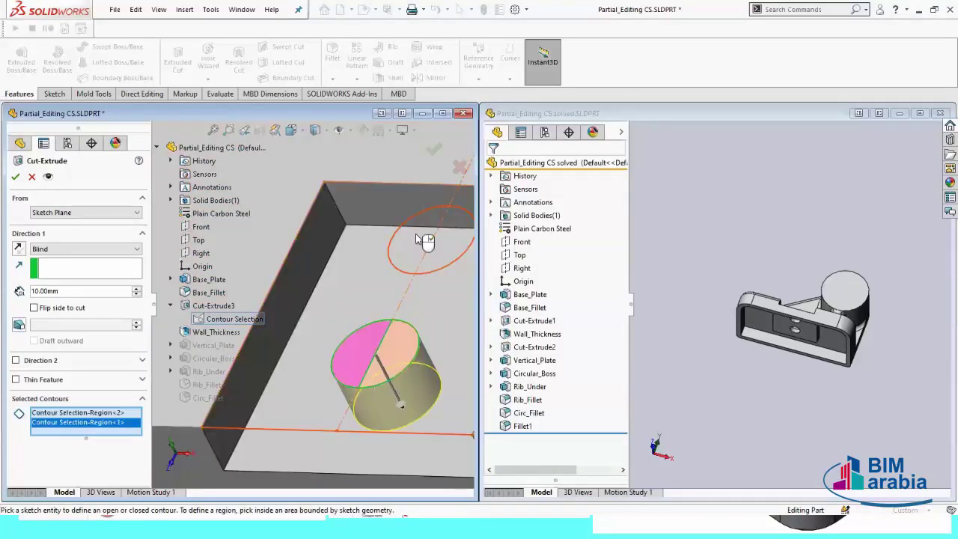
click(419, 241)
click(451, 246)
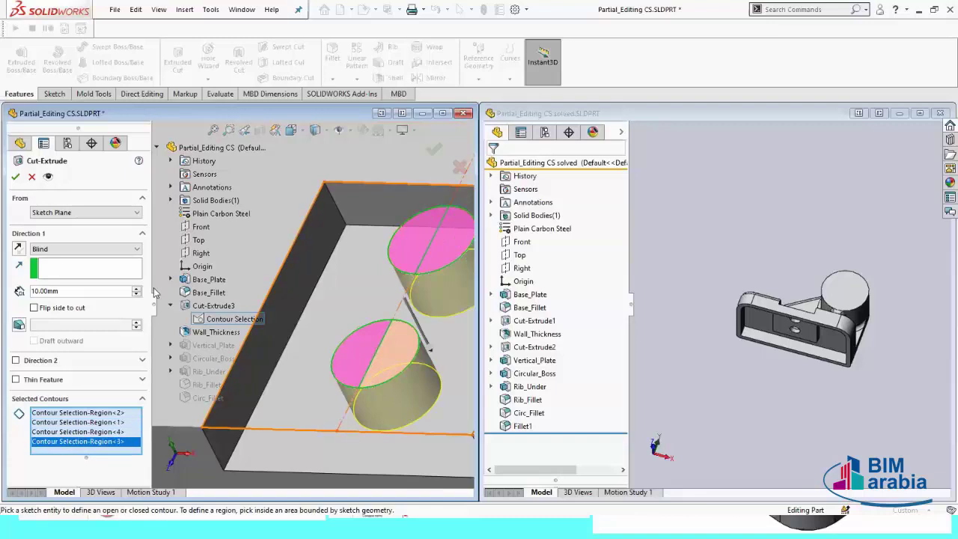
click(125, 249)
click(101, 258)
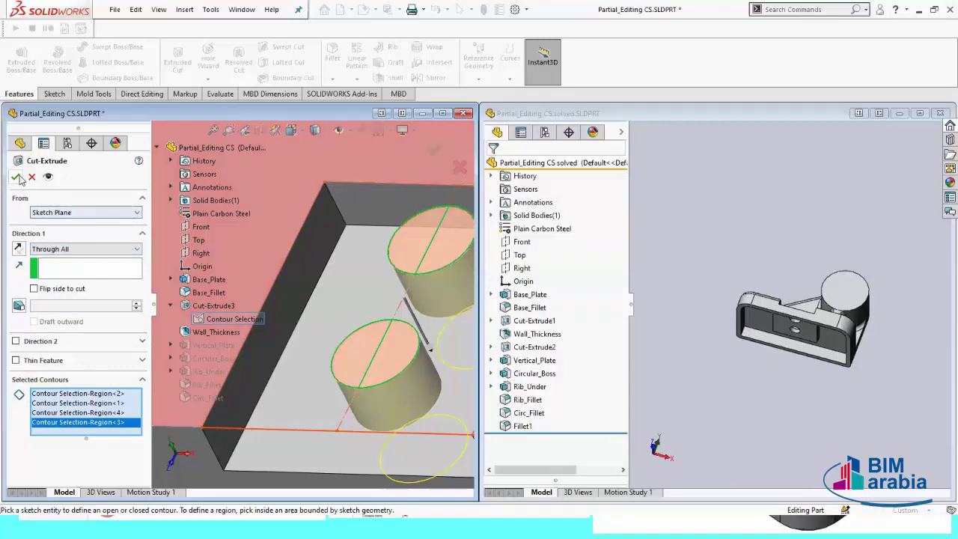
click(17, 176)
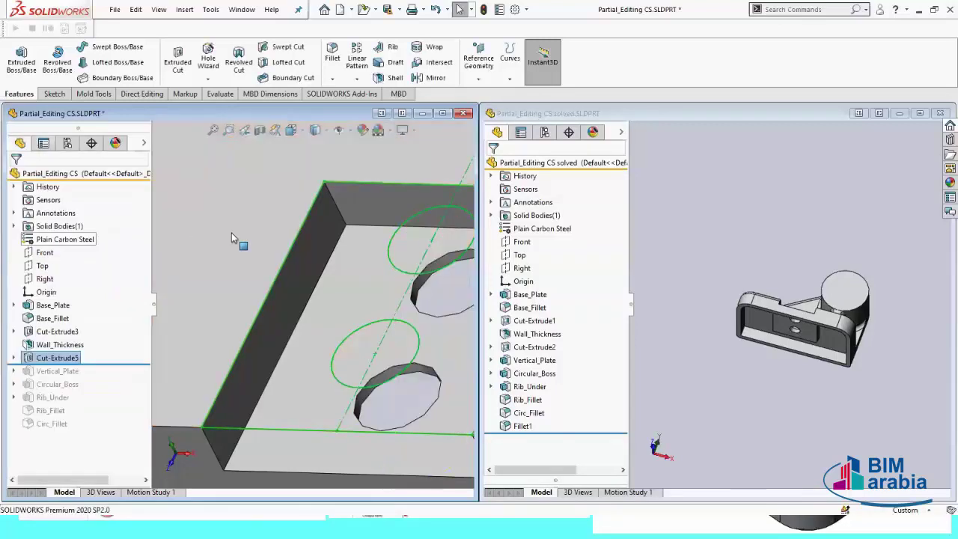
Roll the history forward past Circ_Fillet so all later features rebuild over the holes.
middle_drag(231, 233, 321, 237)
scroll(320, 237, up, 5)
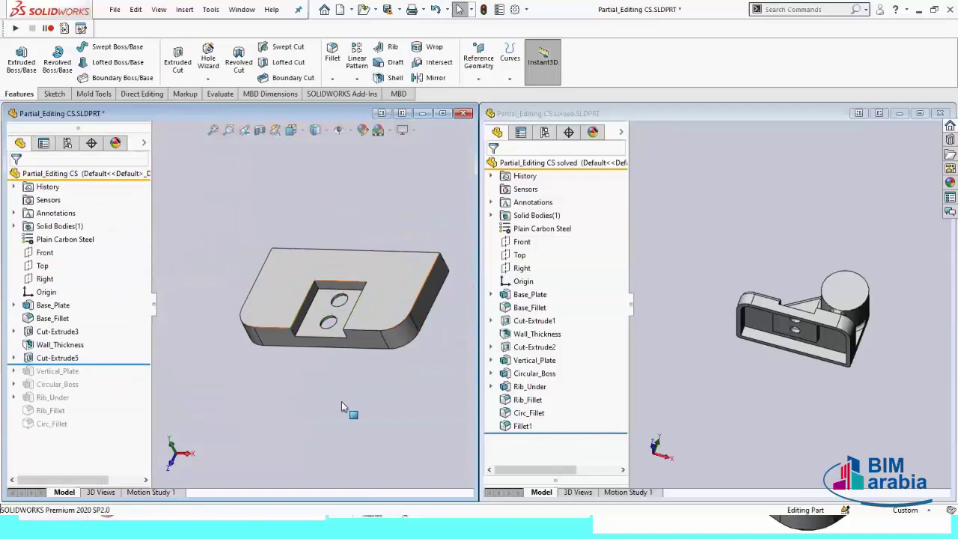
mouse_move(341, 401)
middle_down()
mouse_move(330, 223)
mouse_move(312, 397)
mouse_move(344, 337)
middle_up()
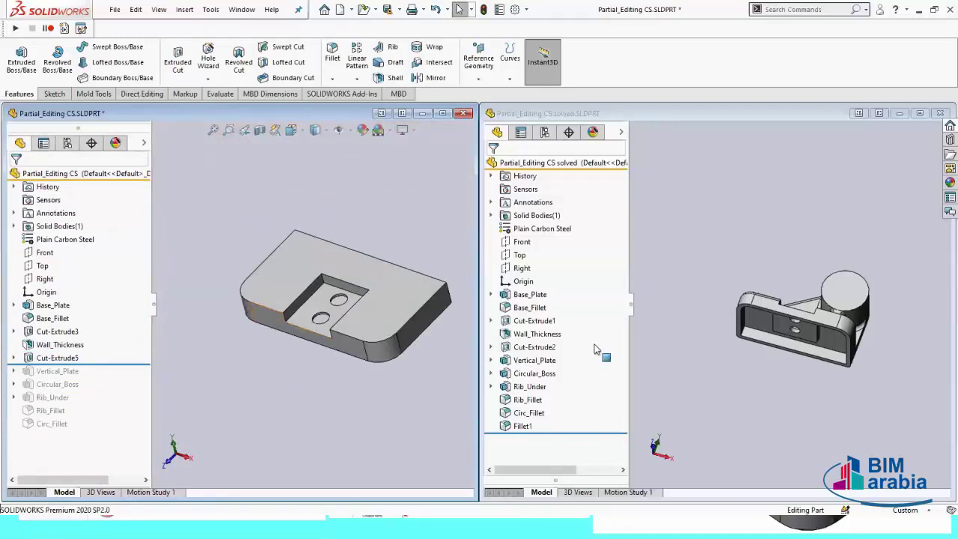
middle_drag(740, 367, 786, 314)
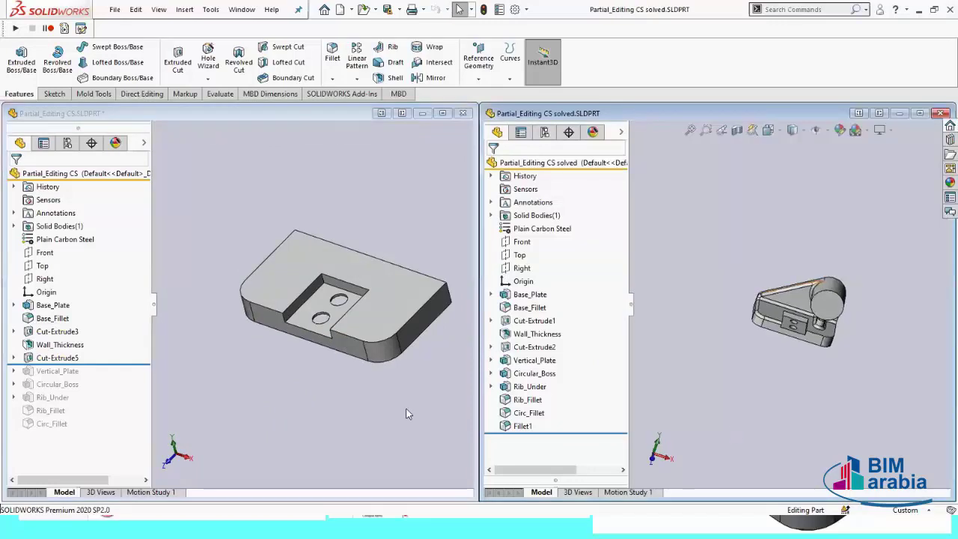
click(402, 387)
drag(139, 365, 132, 431)
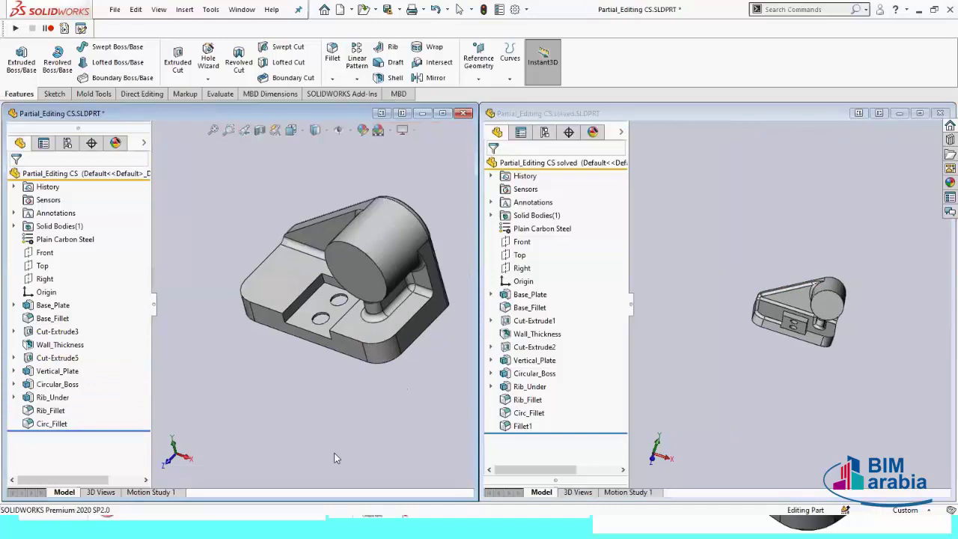
Orbit and zoom the rebuilt bracket to compare it with the solved part.
middle_drag(342, 437, 419, 375)
middle_drag(733, 360, 741, 322)
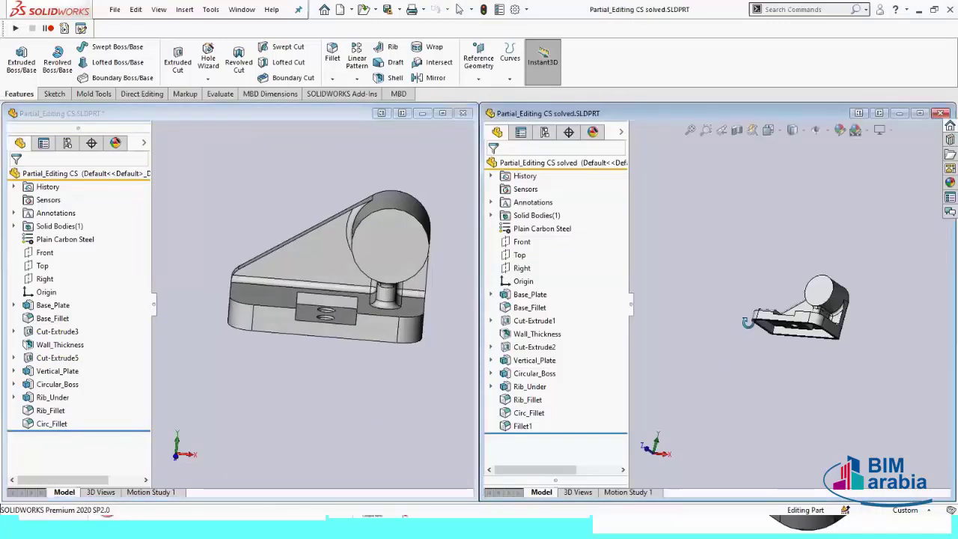
mouse_move(297, 455)
middle_down()
mouse_move(261, 397)
mouse_move(271, 435)
middle_up()
scroll(400, 288, down, 4)
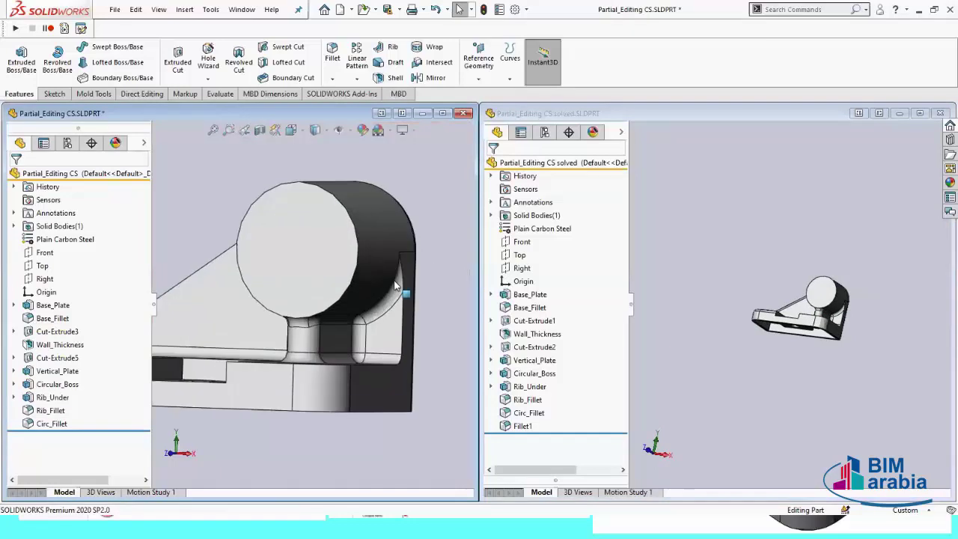
scroll(320, 359, up, 2)
scroll(318, 327, down, 2)
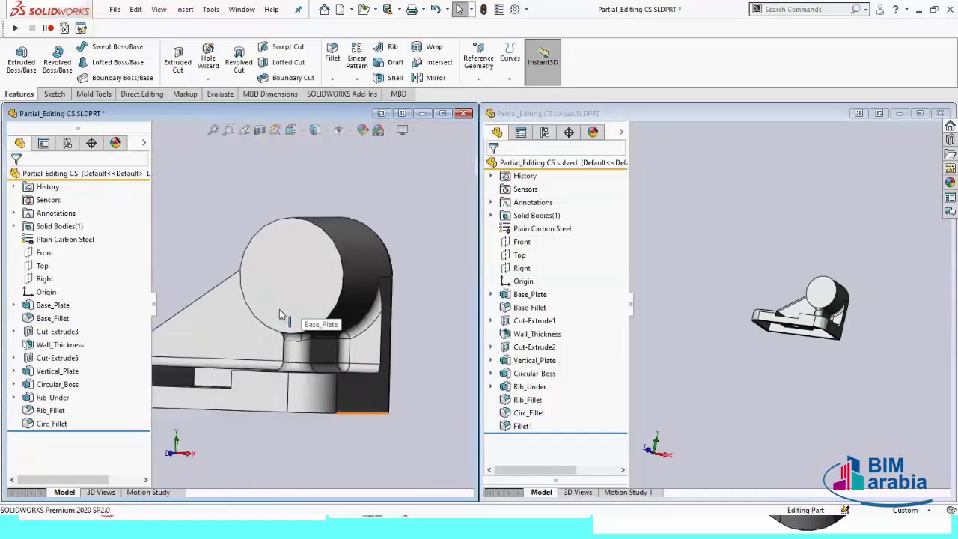
scroll(320, 327, up, 2)
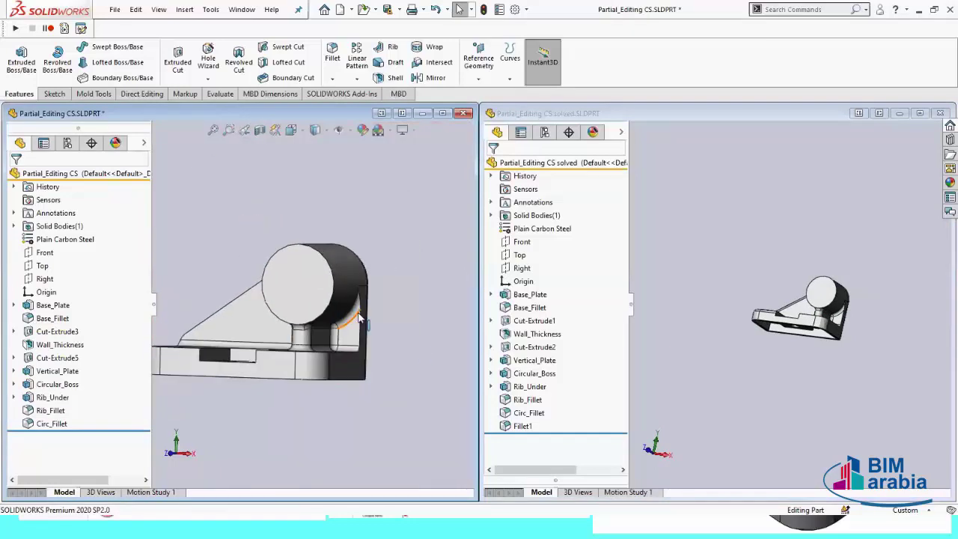
scroll(344, 322, down, 2)
scroll(313, 339, down, 2)
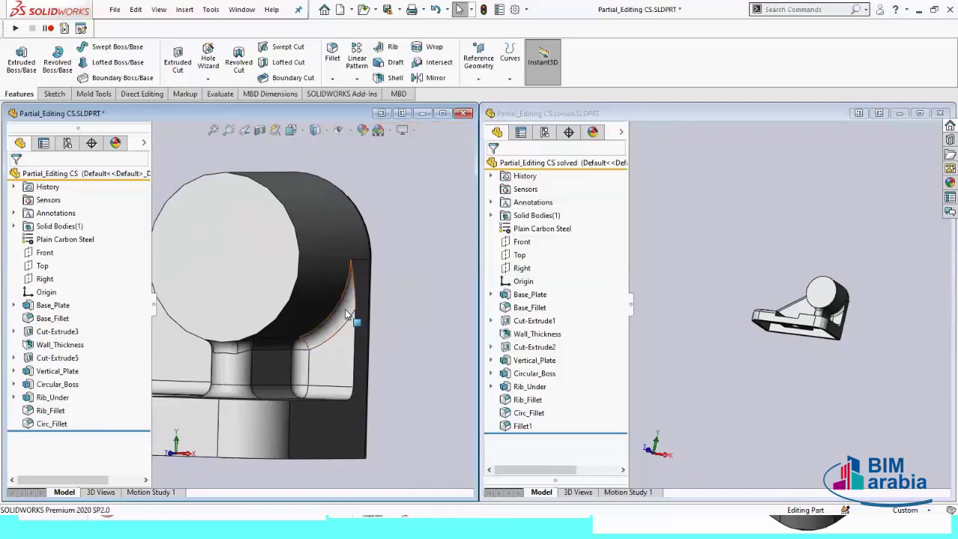
scroll(308, 302, up, 2)
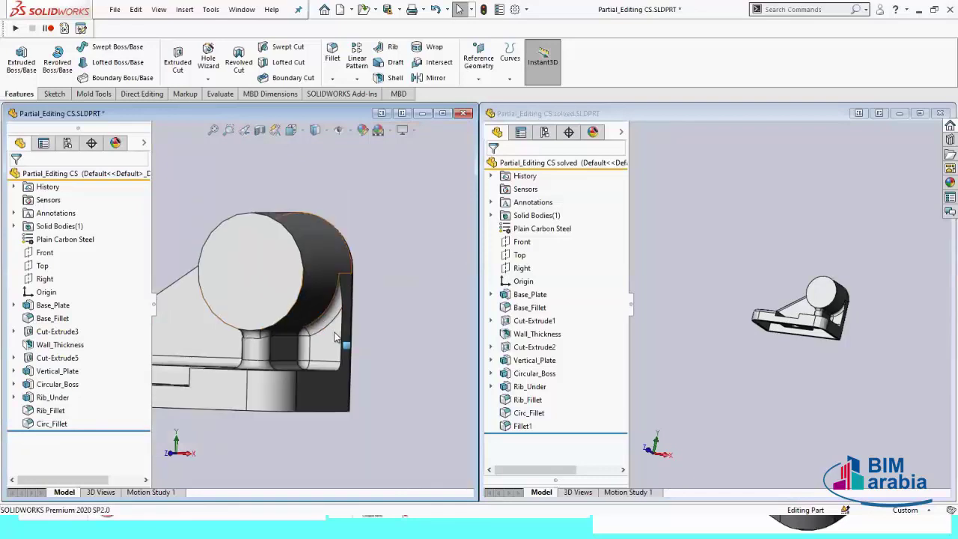
scroll(239, 304, up, 1)
scroll(228, 304, down, 1)
scroll(399, 266, up, 2)
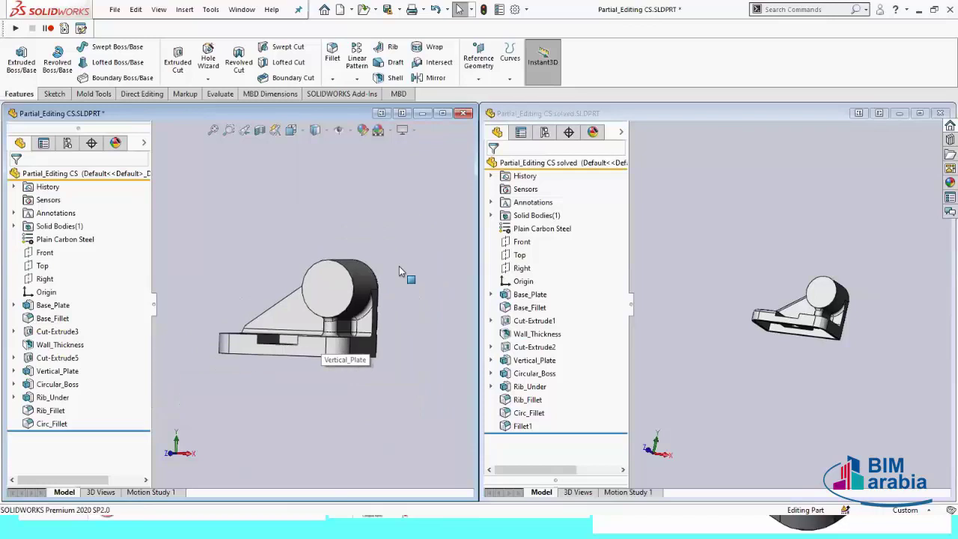
click(812, 257)
mouse_move(812, 257)
middle_down()
mouse_move(837, 262)
mouse_move(793, 386)
middle_up()
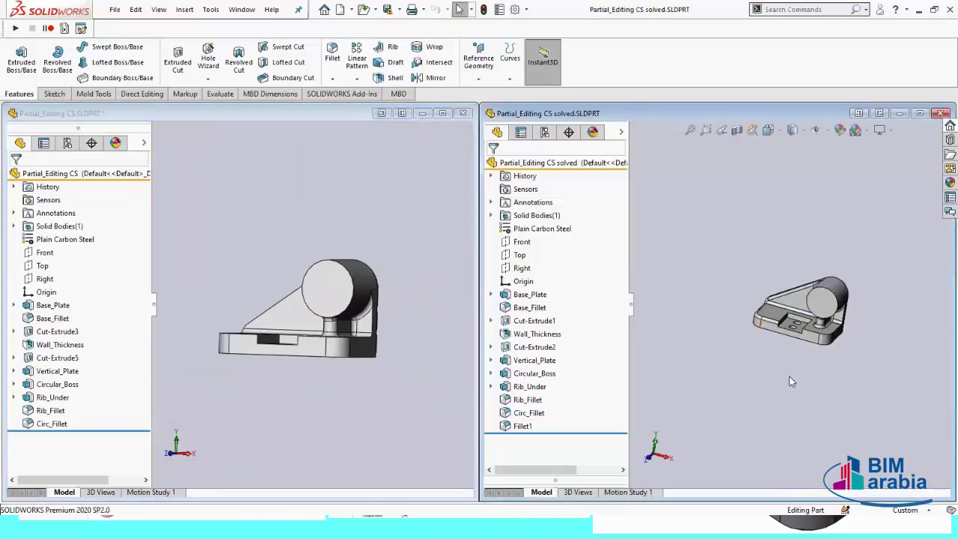
mouse_move(283, 337)
middle_down()
mouse_move(301, 414)
mouse_move(322, 397)
mouse_move(325, 364)
mouse_move(285, 389)
middle_up()
scroll(283, 389, down, 2)
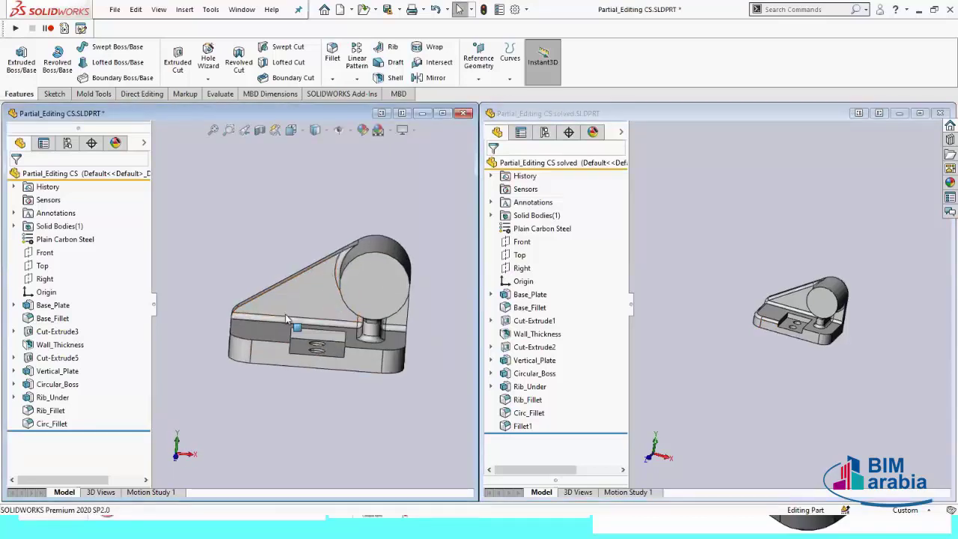
scroll(283, 389, down, 2)
scroll(283, 386, up, 2)
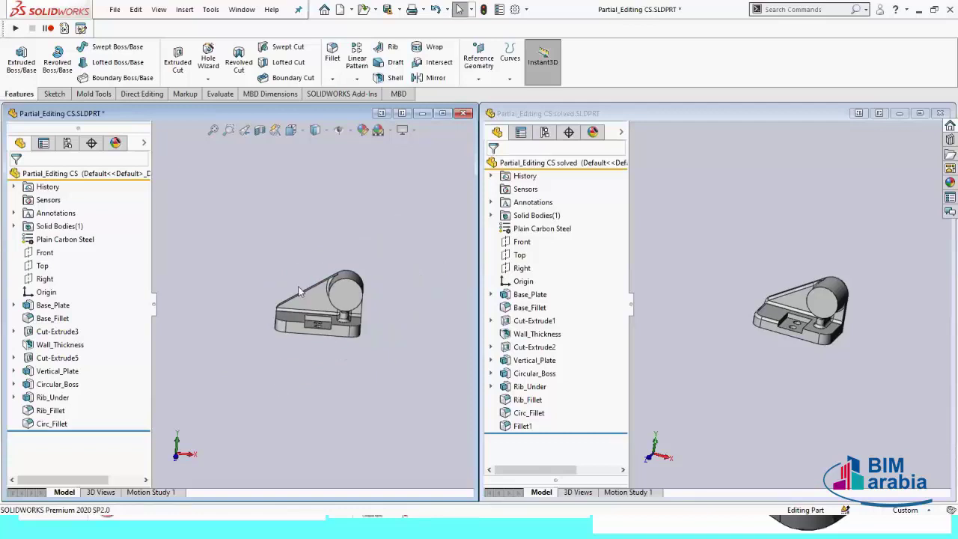
scroll(301, 279, down, 1)
scroll(309, 269, down, 1)
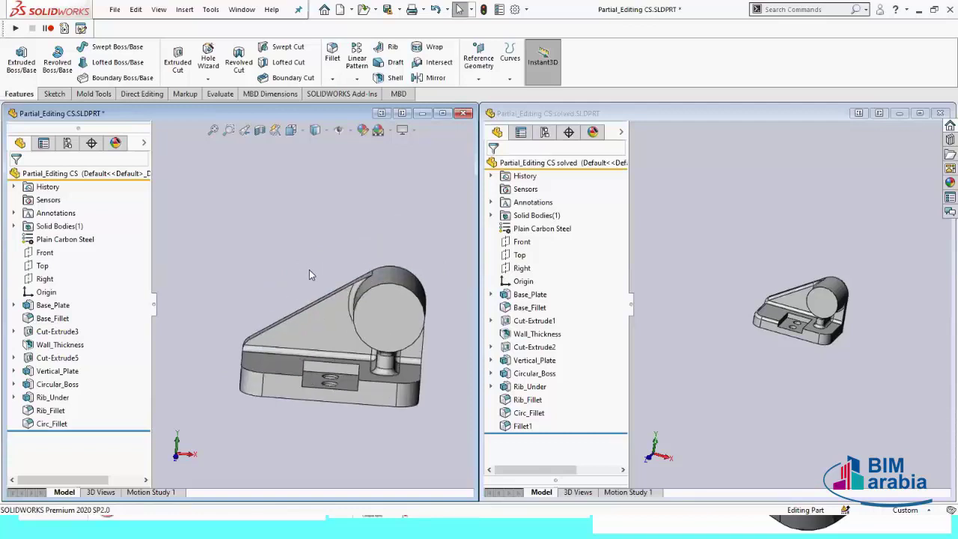
scroll(279, 301, up, 1)
scroll(269, 283, down, 1)
mouse_move(269, 283)
middle_down()
mouse_move(274, 265)
mouse_move(344, 338)
mouse_move(338, 329)
middle_up()
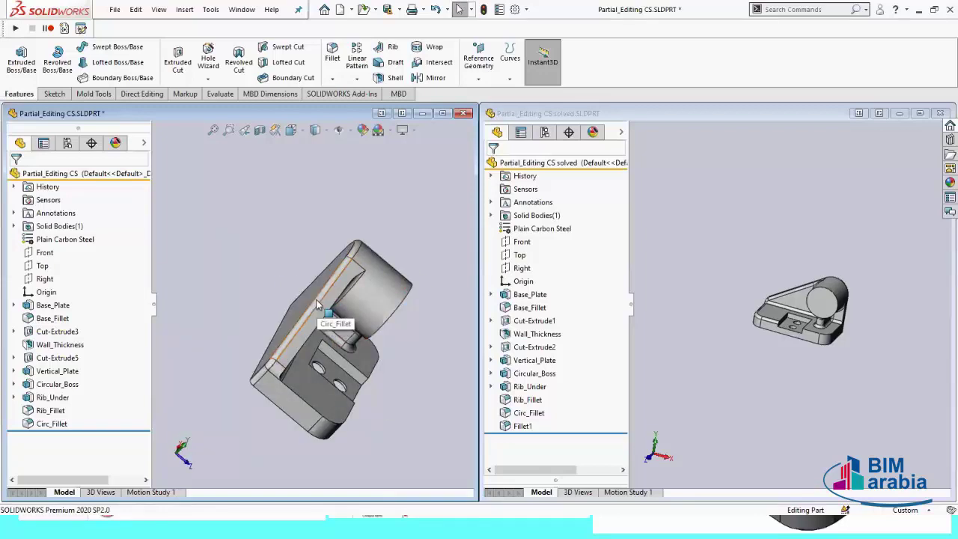
click(309, 241)
mouse_move(309, 241)
middle_down()
mouse_move(221, 238)
mouse_move(314, 293)
middle_up()
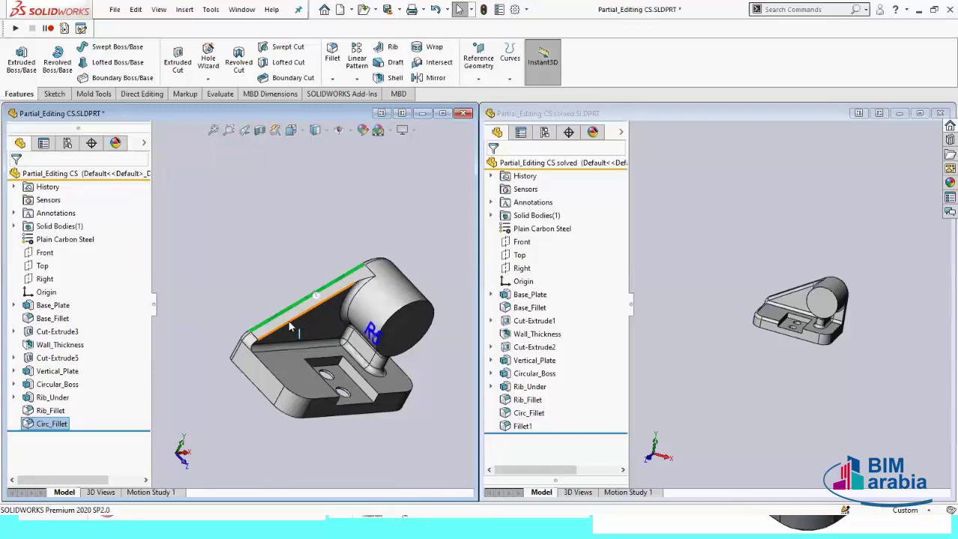
Turn the part frontally and inspect the rib edge rounded by Circ_Fillet.
click(272, 277)
middle_drag(257, 279, 229, 278)
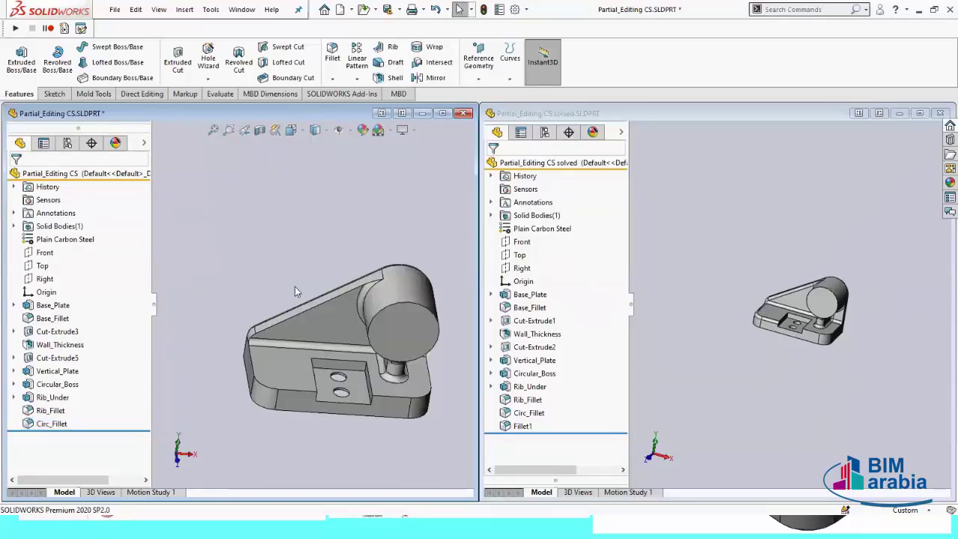
click(272, 344)
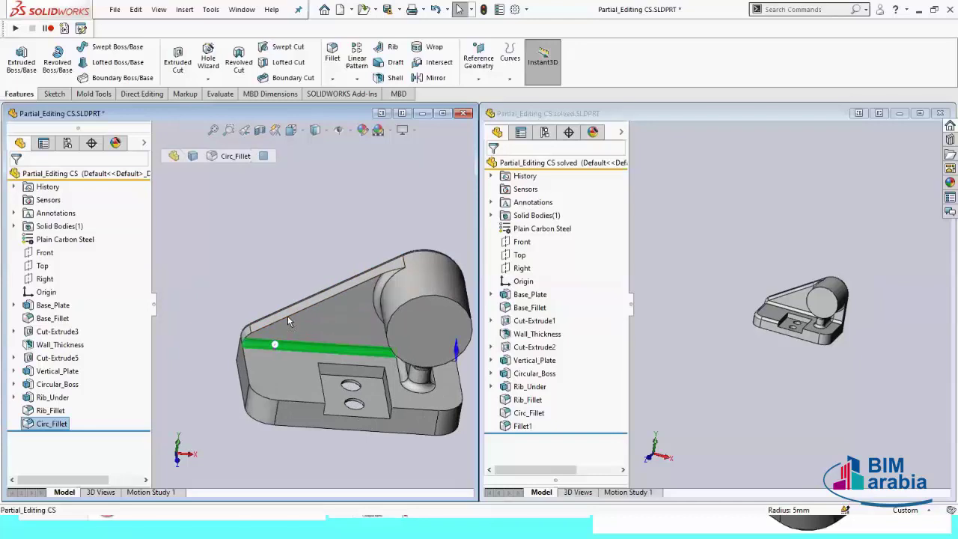
key(Escape)
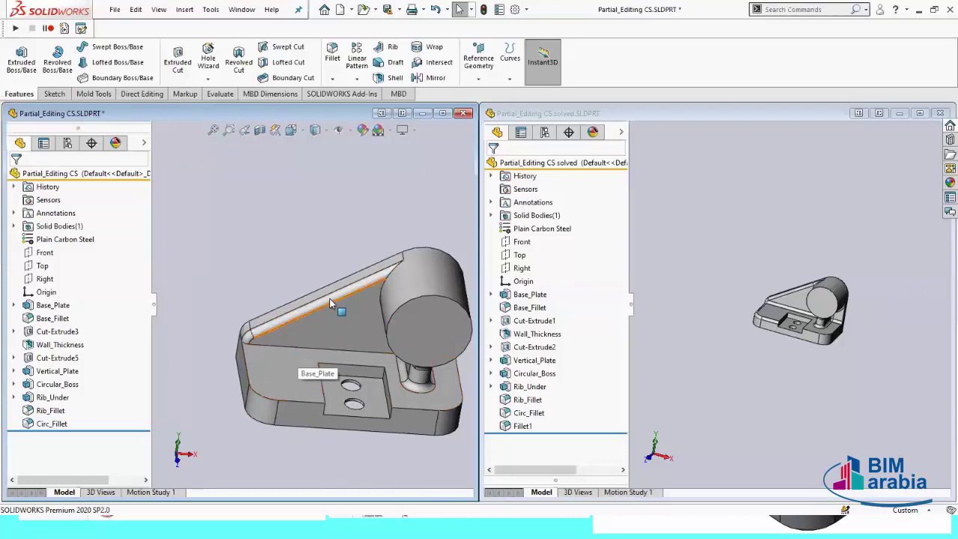
scroll(326, 302, down, 2)
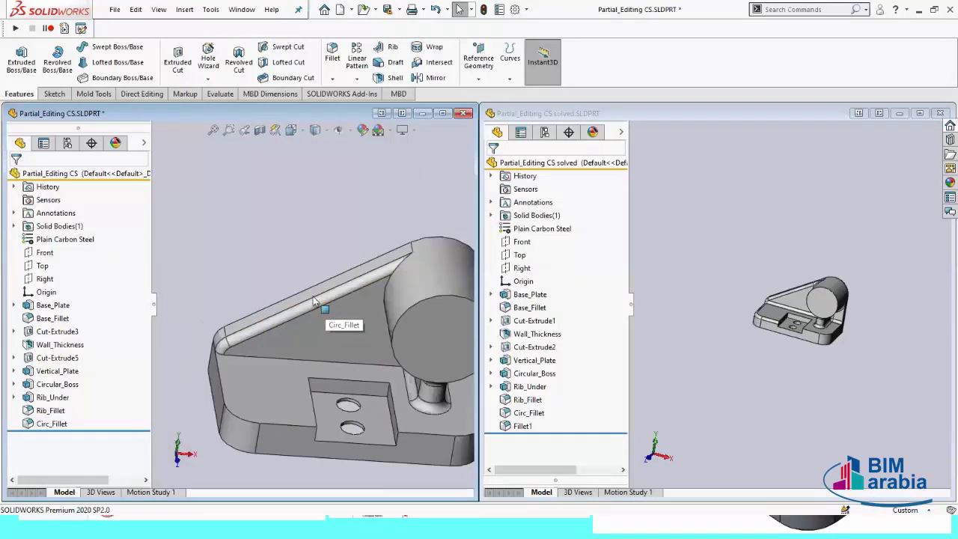
scroll(314, 299, up, 2)
scroll(314, 300, down, 4)
scroll(299, 292, up, 1)
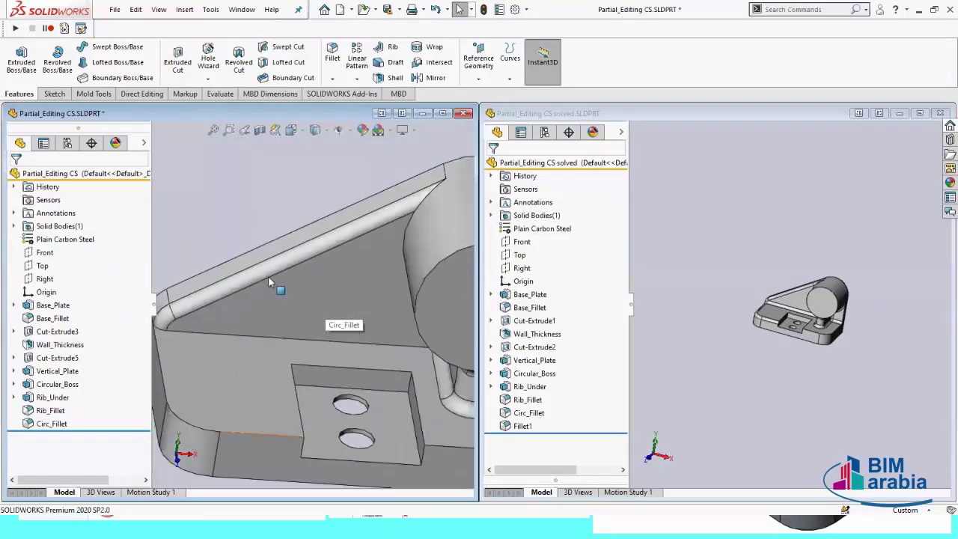
Copy the Circ_Fillet rounding onto the base plate edges to create the 5mm Fillet1.
click(287, 261)
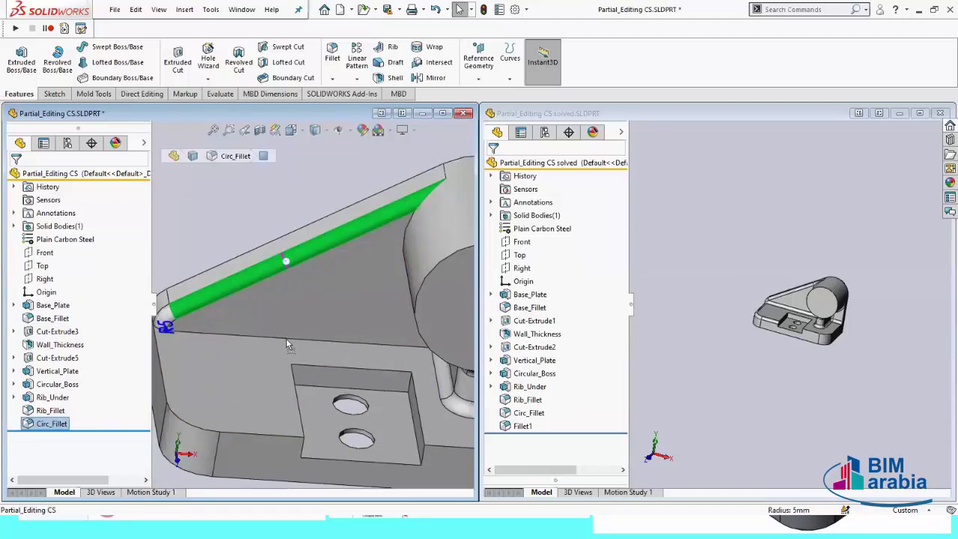
key(ctrl+z)
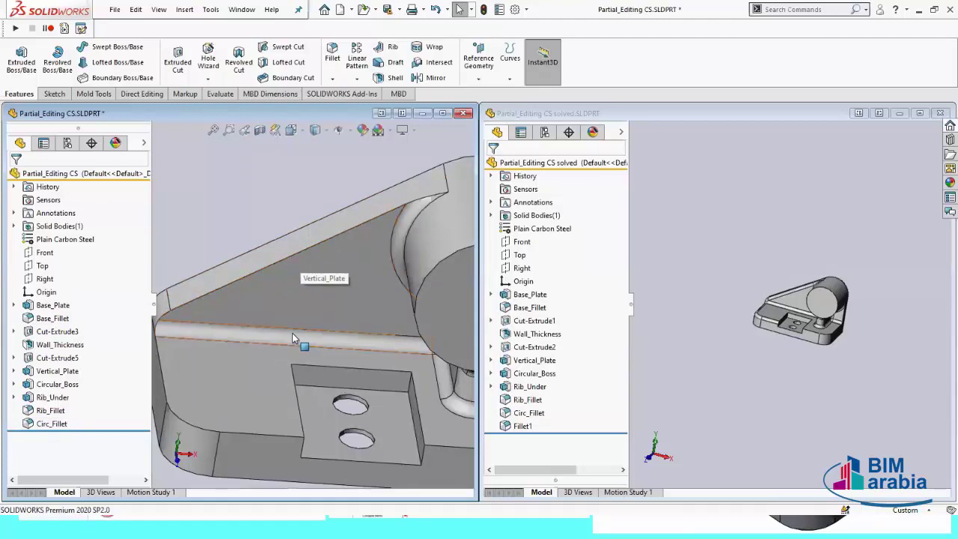
key(f)
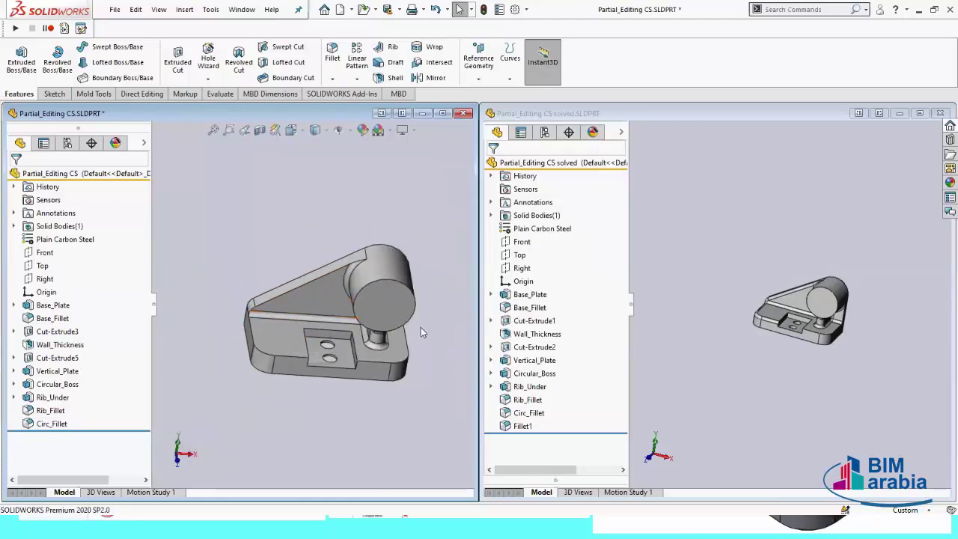
click(279, 317)
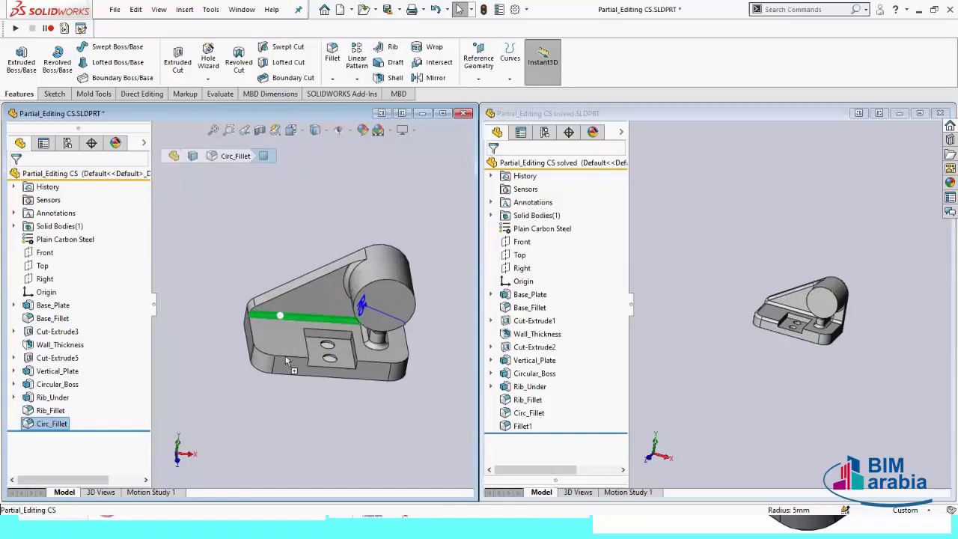
ctrl+drag(285, 360, 284, 357)
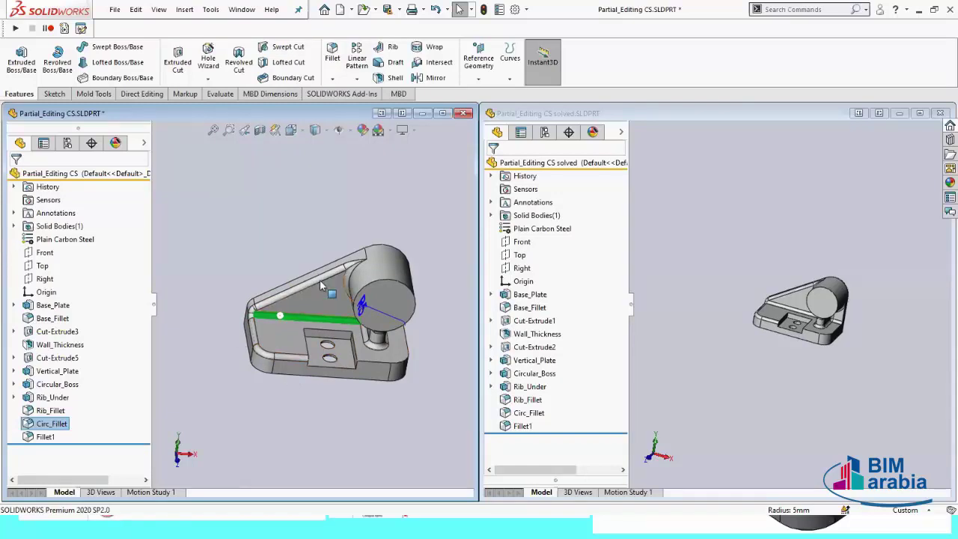
Copy the Fillet1 rounding onto another base edge to create Fillet2.
click(289, 358)
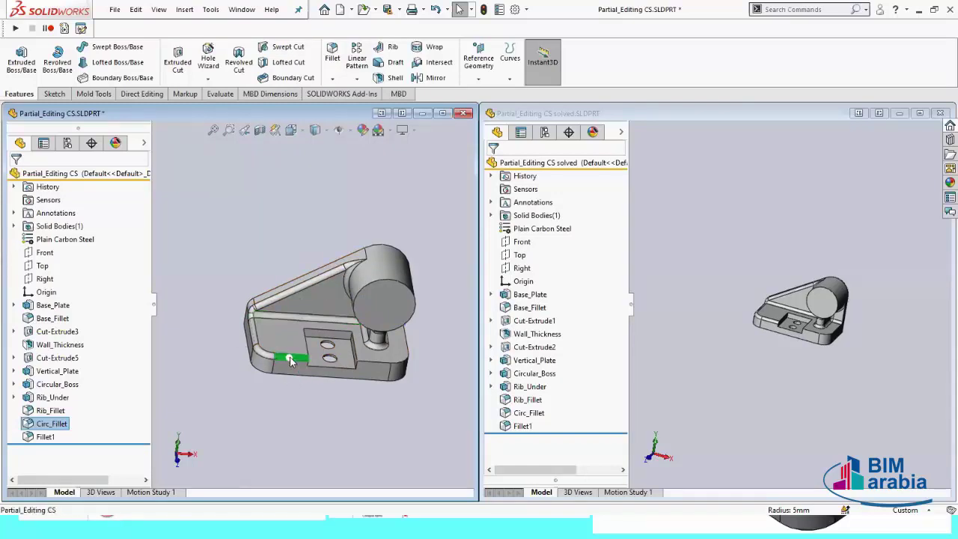
click(358, 364)
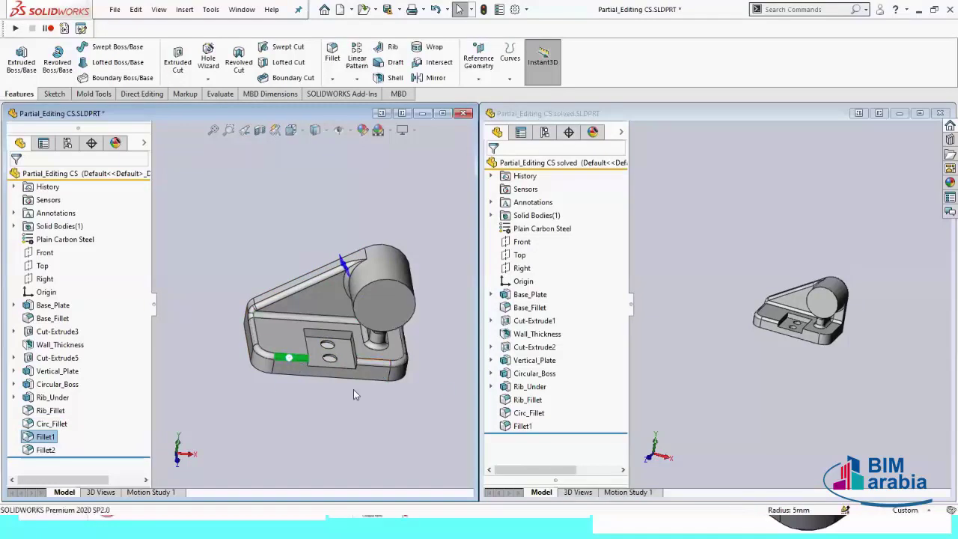
middle_drag(390, 367, 388, 342)
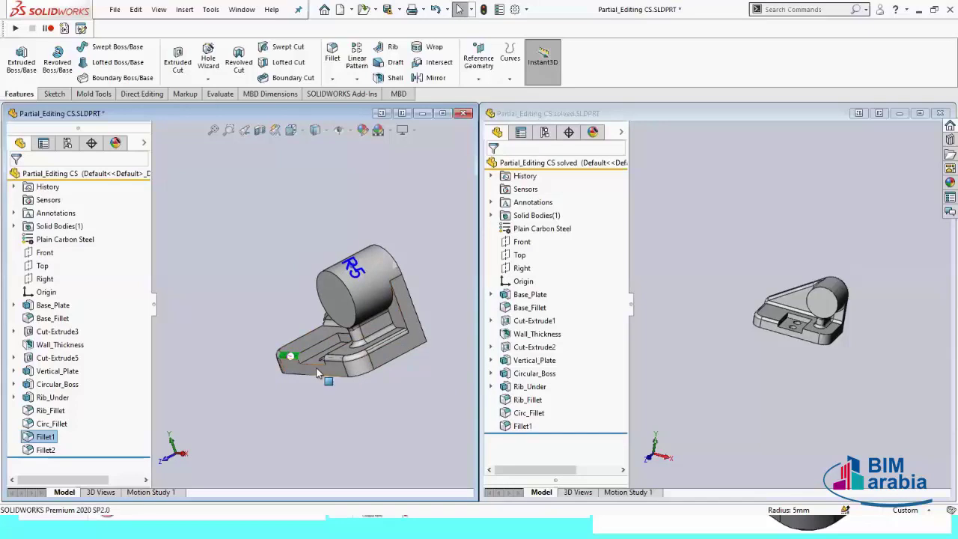
middle_drag(349, 419, 400, 391)
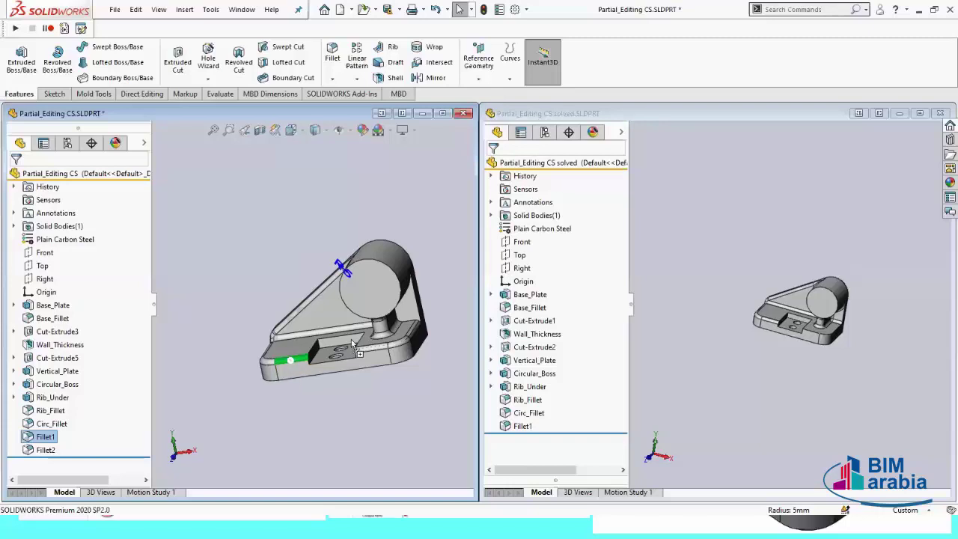
Try a third fillet on another edge, dismiss its error report, and undo the failed Fillet3.
click(391, 265)
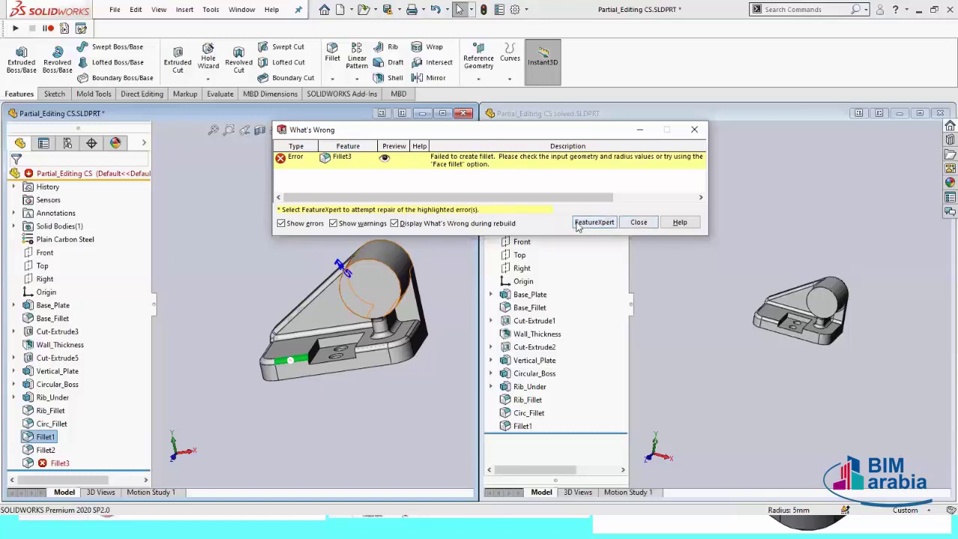
click(634, 225)
click(635, 224)
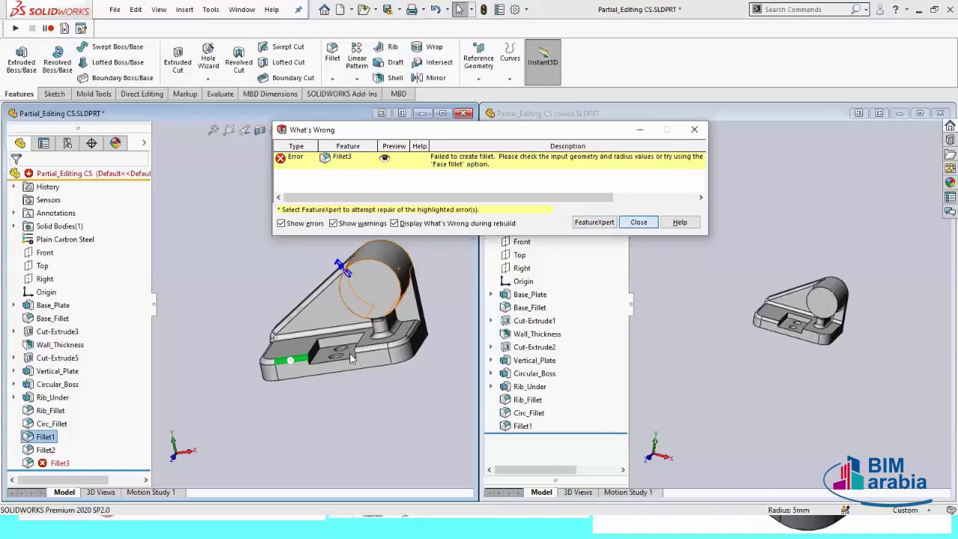
click(379, 408)
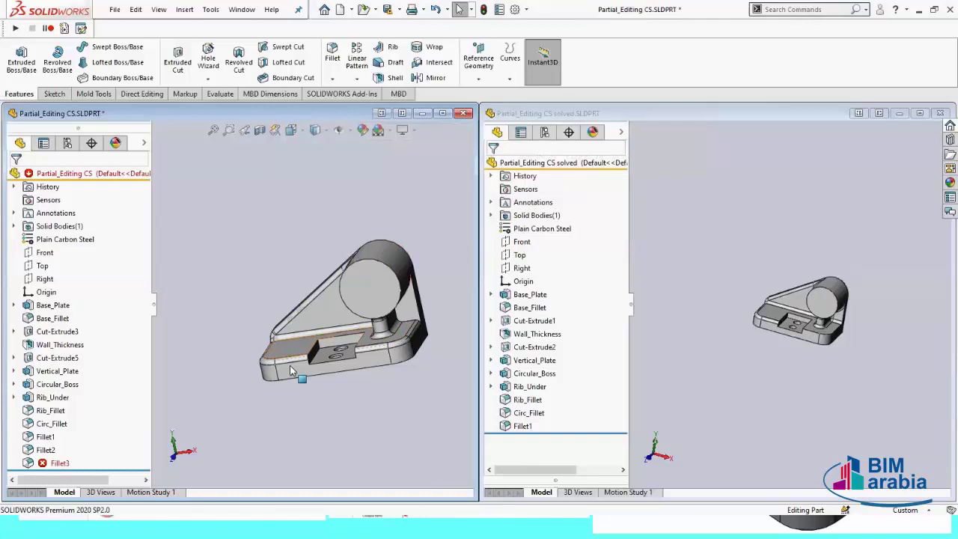
key(ctrl+z)
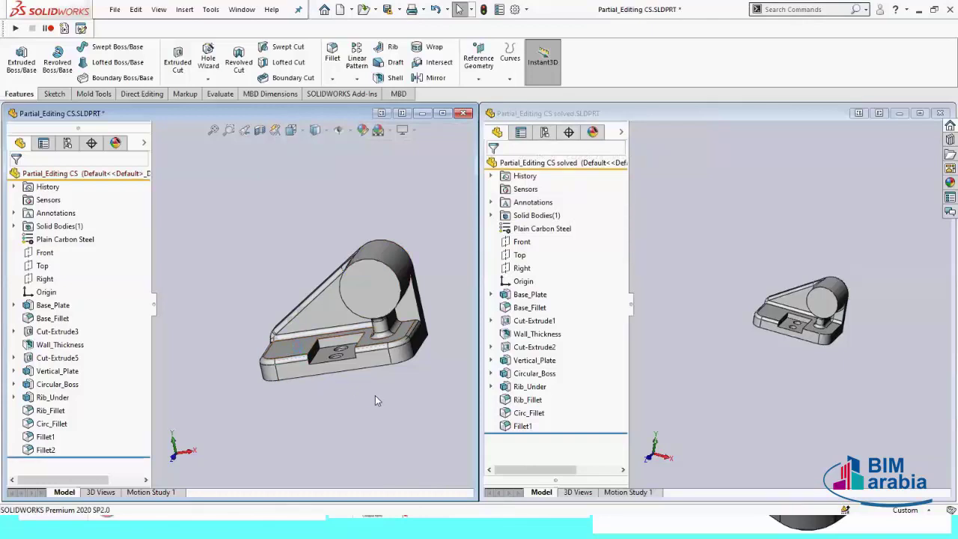
scroll(365, 373, down, 3)
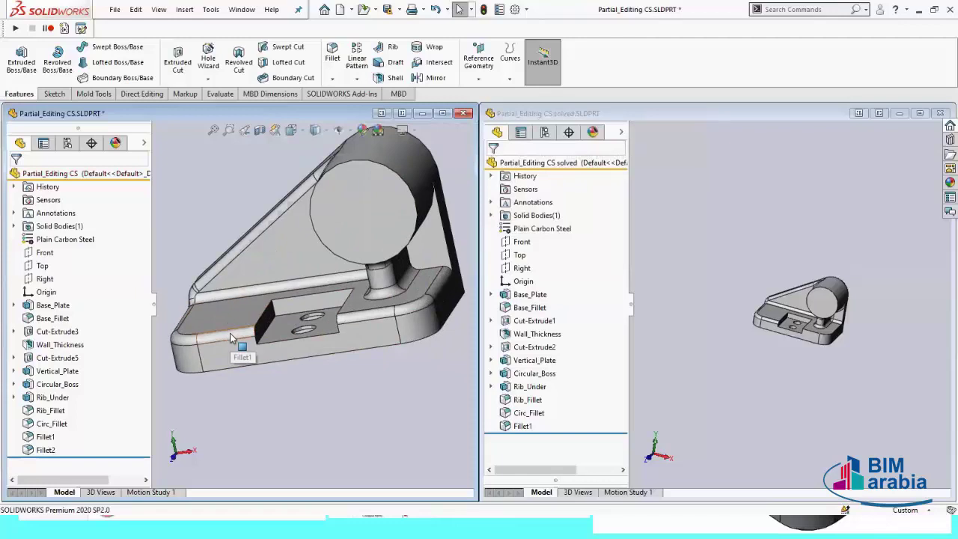
scroll(244, 277, up, 2)
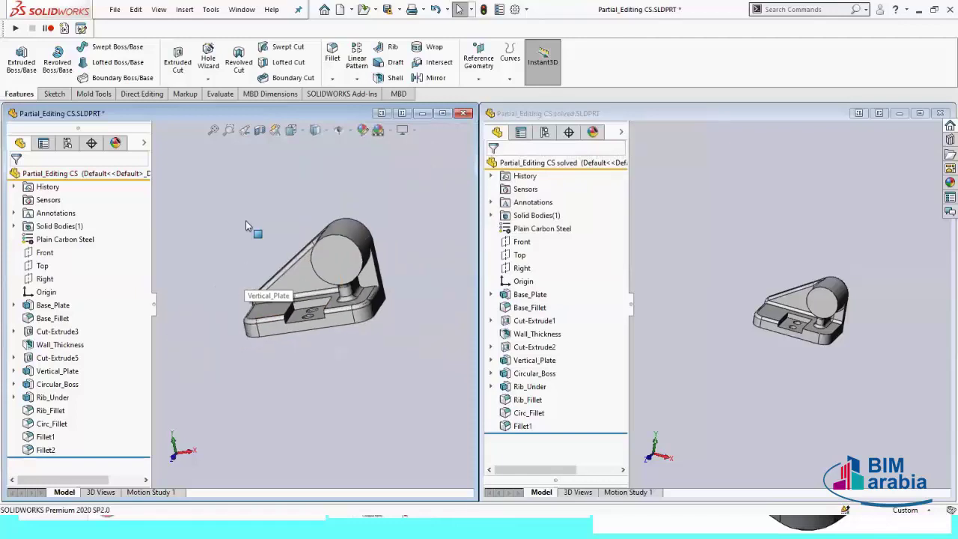
mouse_move(245, 220)
middle_down()
mouse_move(376, 217)
mouse_move(329, 240)
mouse_move(243, 230)
mouse_move(277, 247)
mouse_move(268, 214)
mouse_move(265, 266)
mouse_move(253, 275)
middle_up()
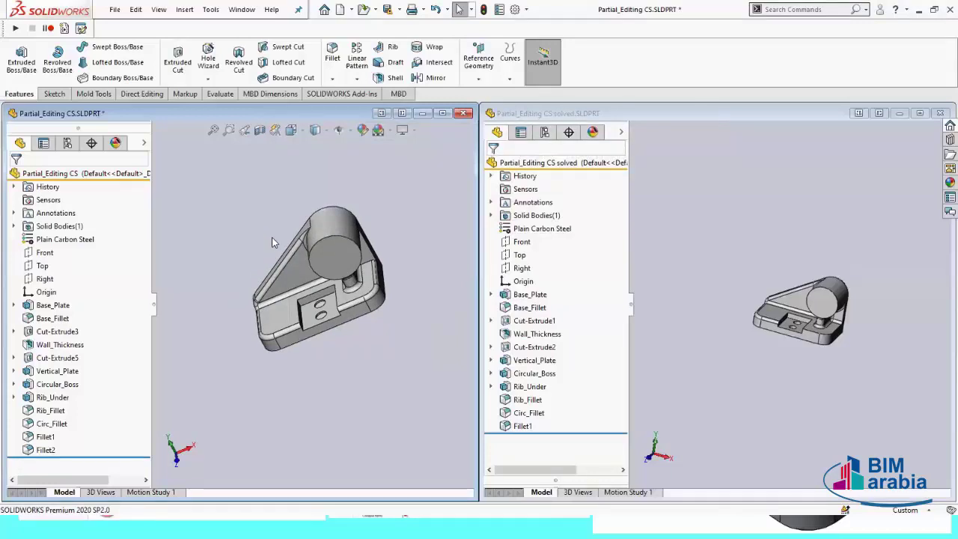
mouse_move(272, 237)
middle_down()
mouse_move(333, 367)
mouse_move(365, 184)
middle_up()
scroll(335, 375, down, 3)
scroll(333, 373, up, 3)
middle_drag(228, 208, 316, 241)
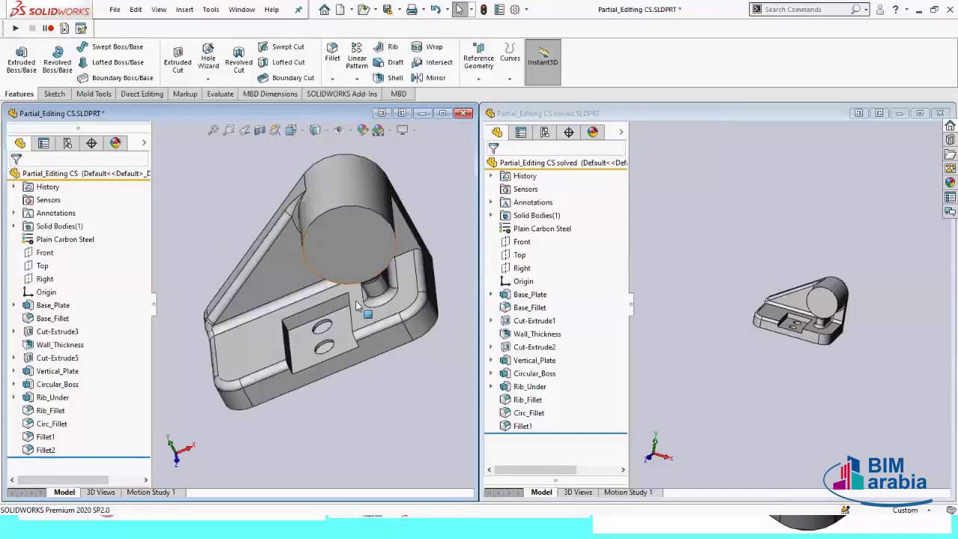
click(768, 431)
Advance the slide show to the rollback, suppression and feature statistics slide, then return to SOLIDWORKS.
key(alt+Tab)
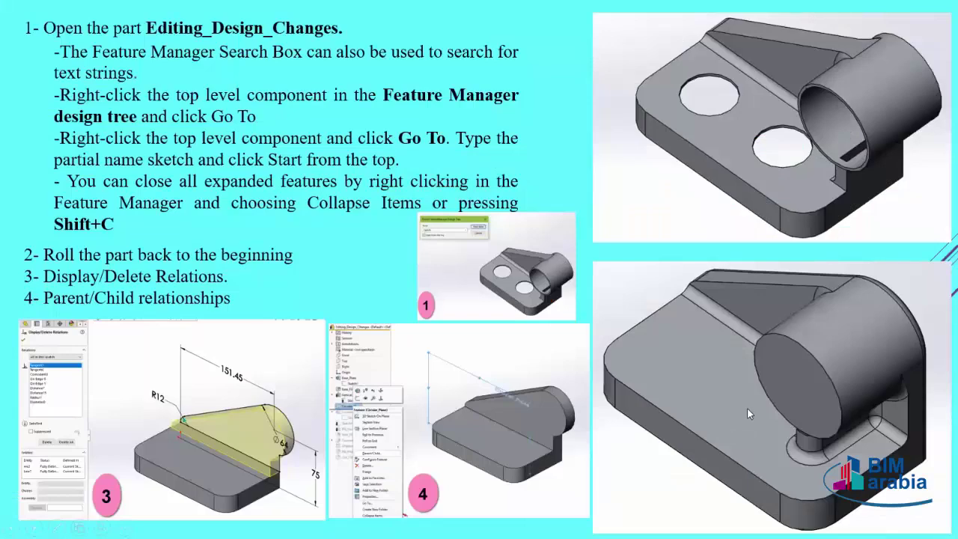
key(Right)
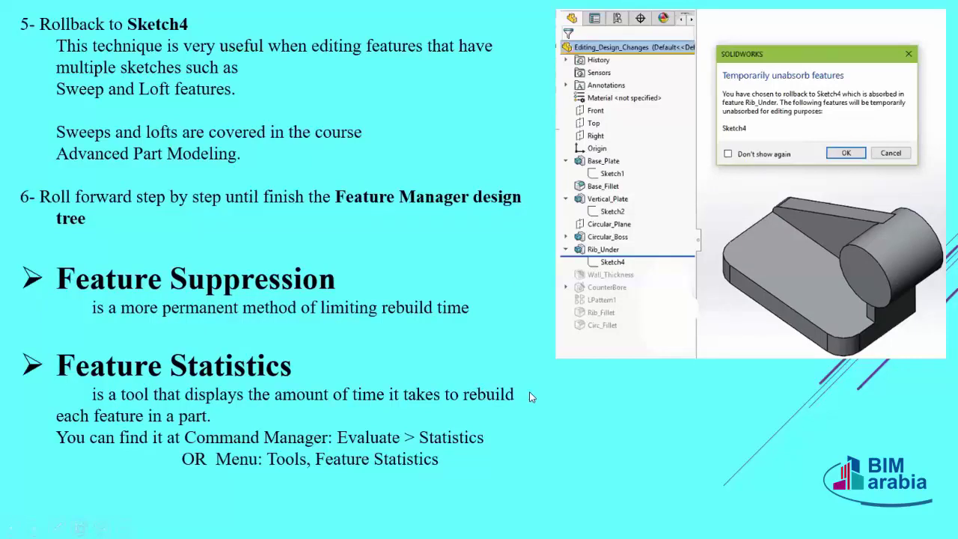
key(alt+Tab)
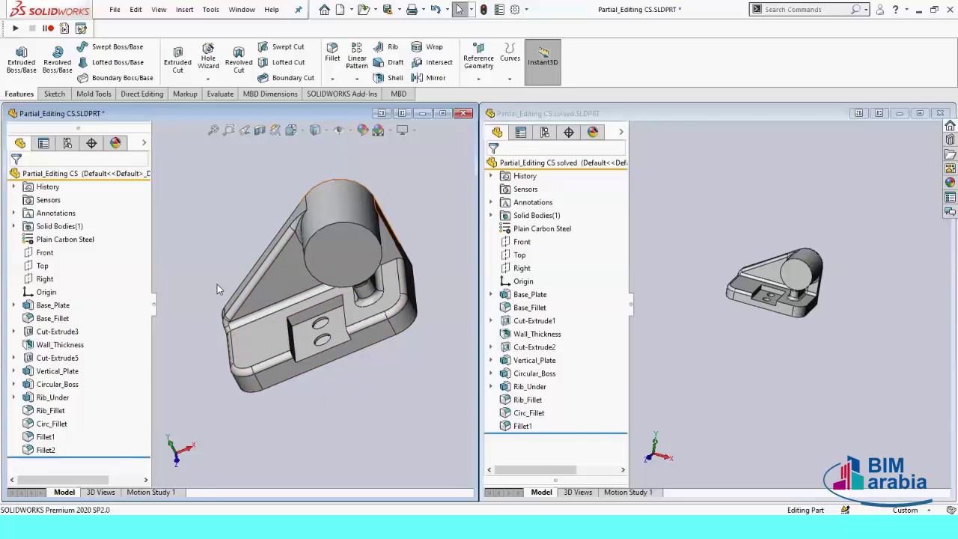
Suppress the Wall_Thickness feature of Partial_Editing CS from its context menu.
scroll(225, 282, down, 2)
scroll(235, 277, down, 1)
scroll(235, 277, up, 5)
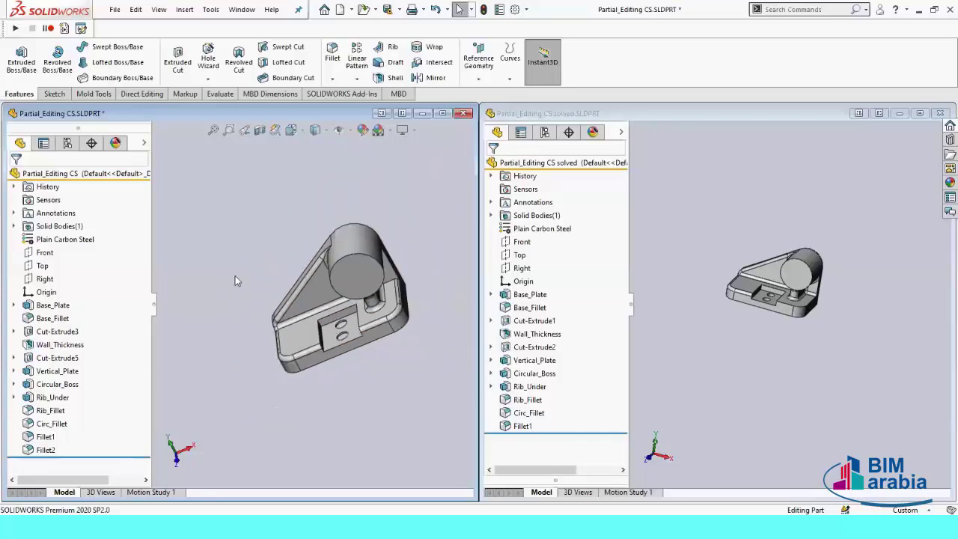
mouse_move(235, 280)
middle_down()
mouse_move(237, 255)
mouse_move(289, 285)
middle_up()
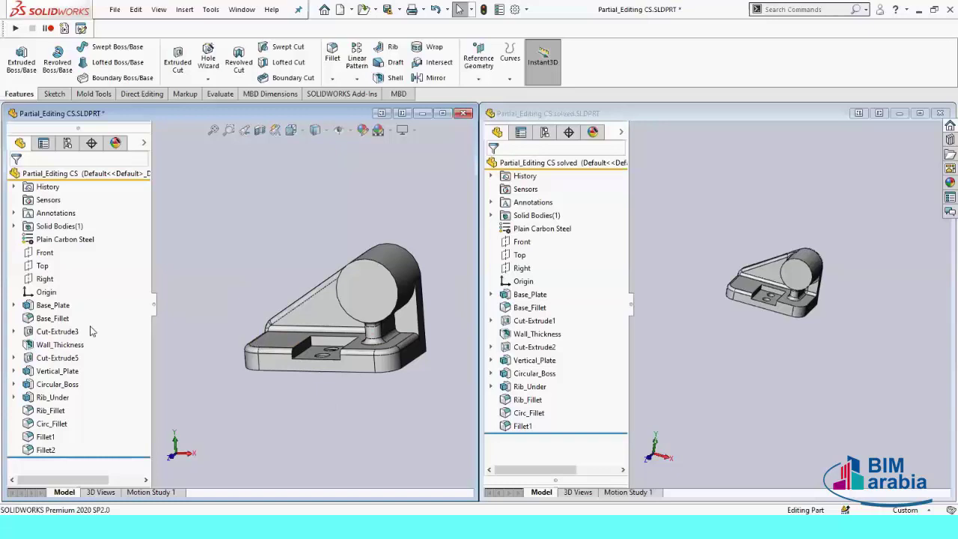
click(52, 344)
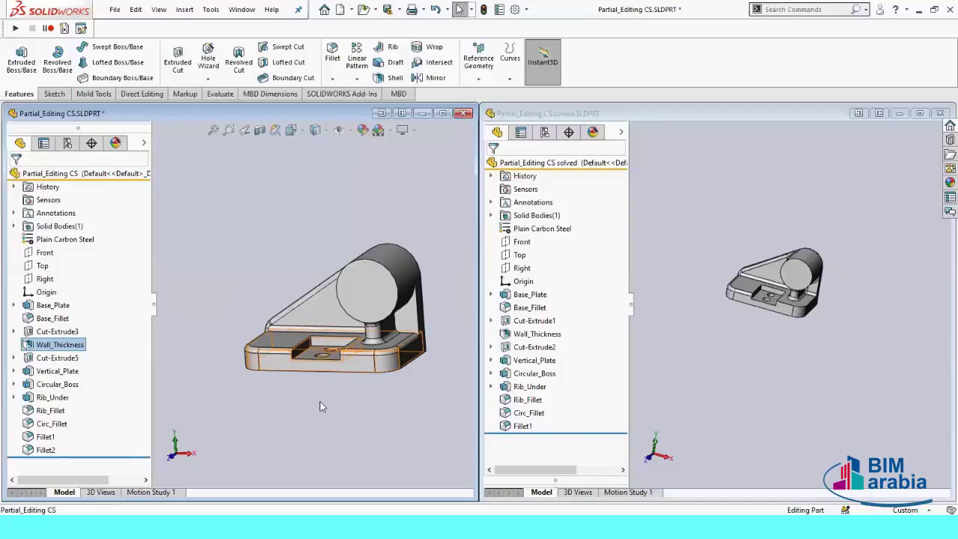
right_click(29, 345)
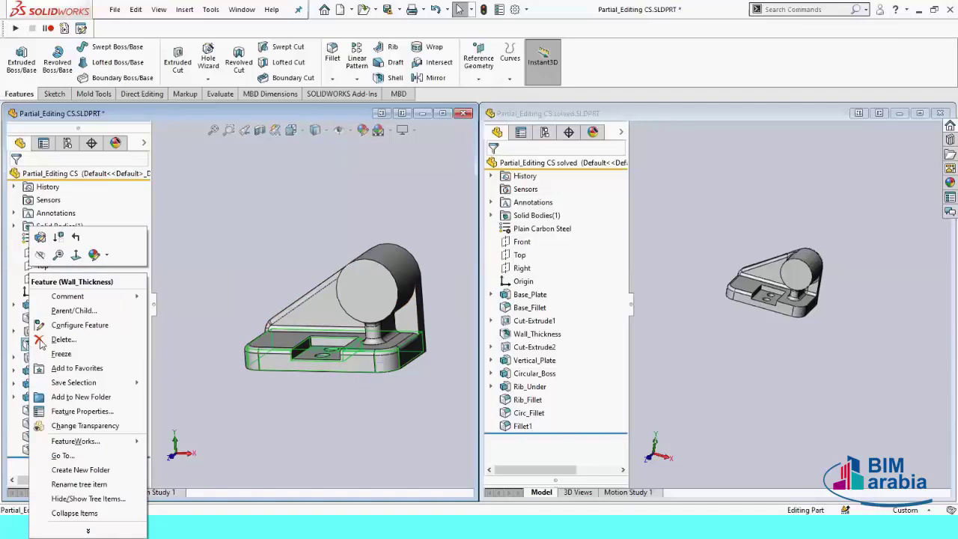
click(59, 237)
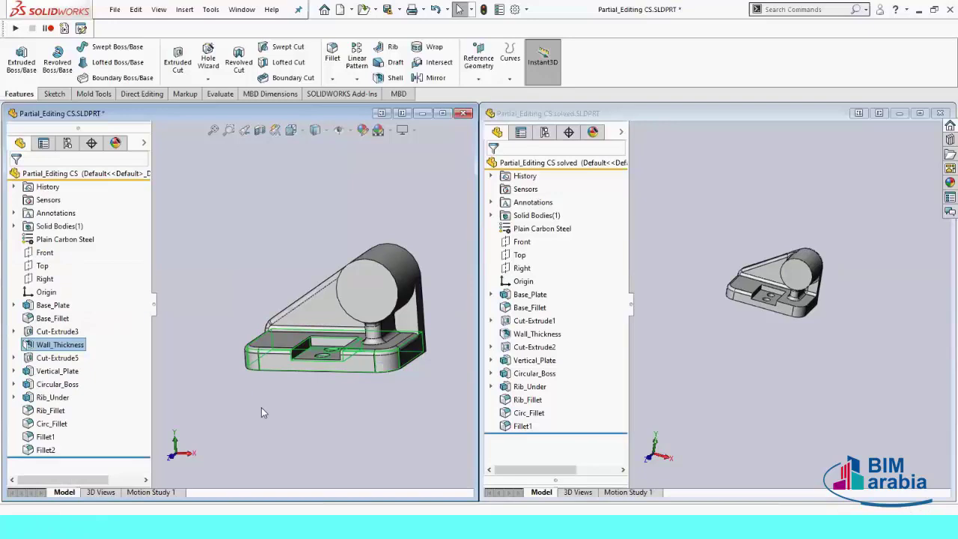
Orbit the now-solid part and the solved part to compare their base faces.
middle_drag(318, 417, 303, 292)
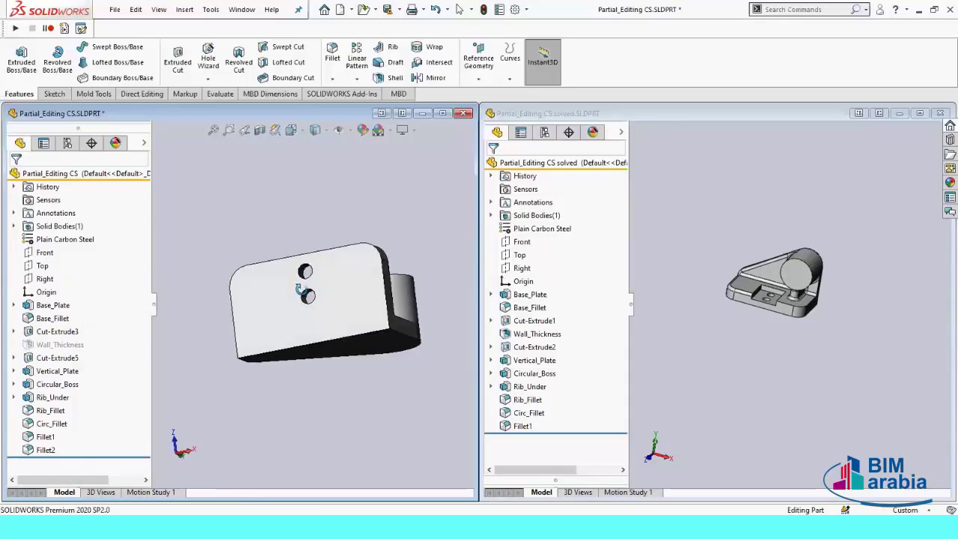
middle_drag(303, 292, 310, 310)
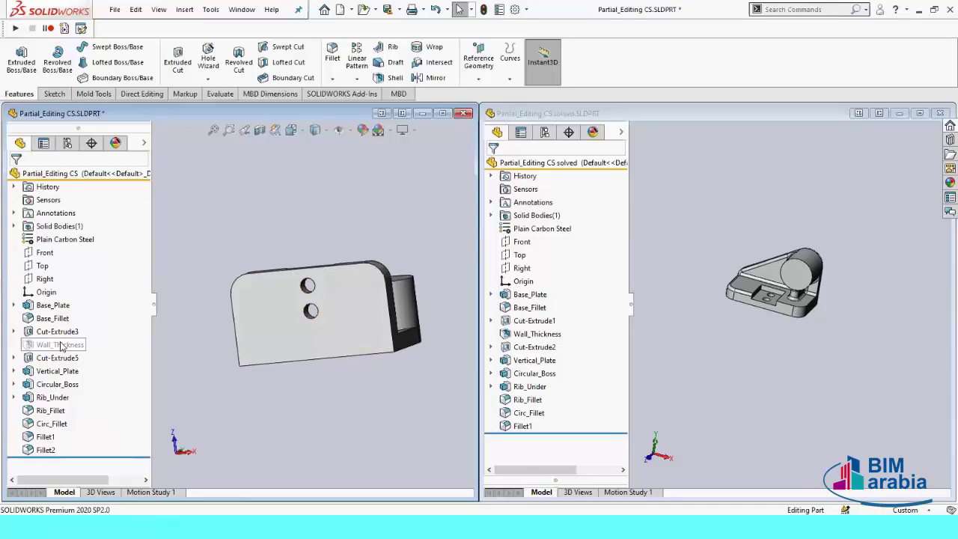
mouse_move(331, 223)
middle_down()
mouse_move(353, 296)
mouse_move(295, 247)
mouse_move(314, 248)
middle_up()
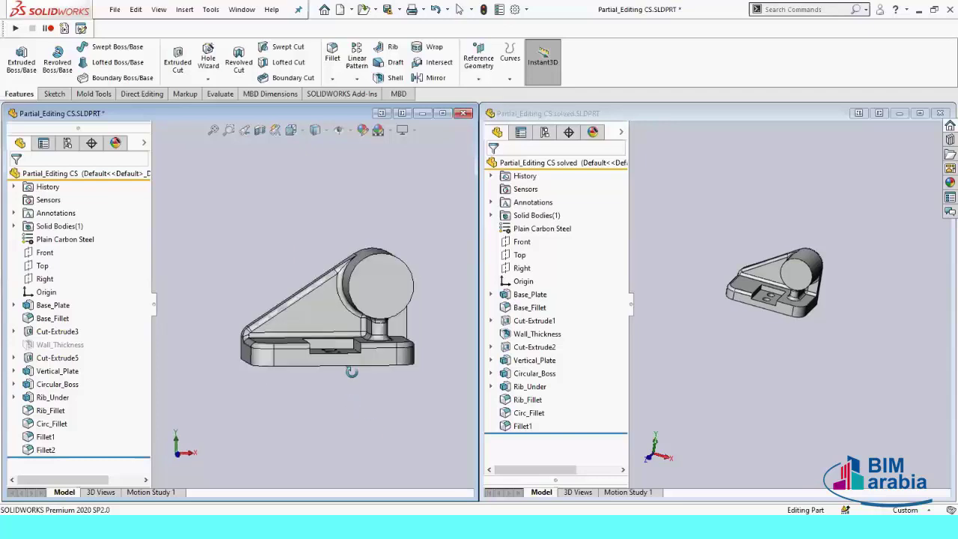
middle_drag(350, 402, 468, 387)
click(768, 397)
middle_drag(703, 281, 724, 308)
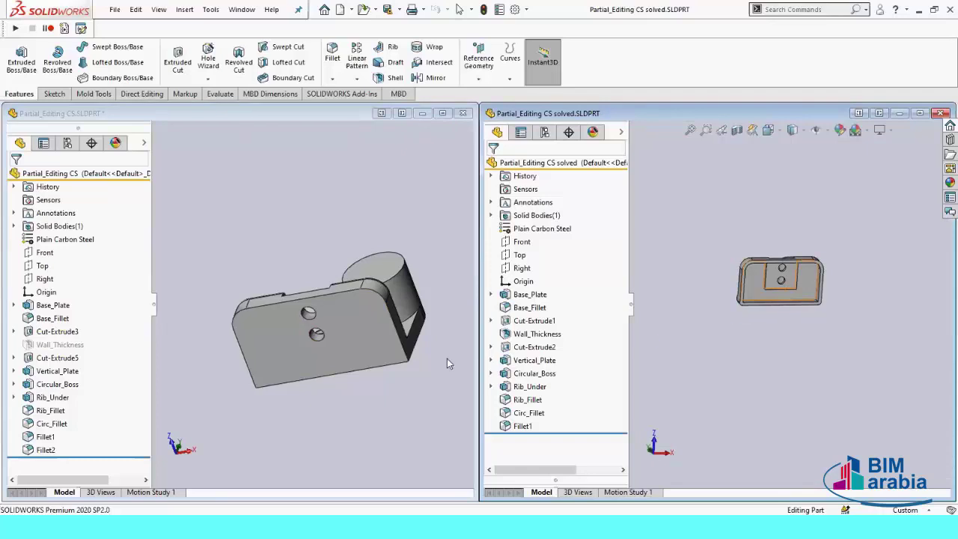
scroll(331, 343, down, 3)
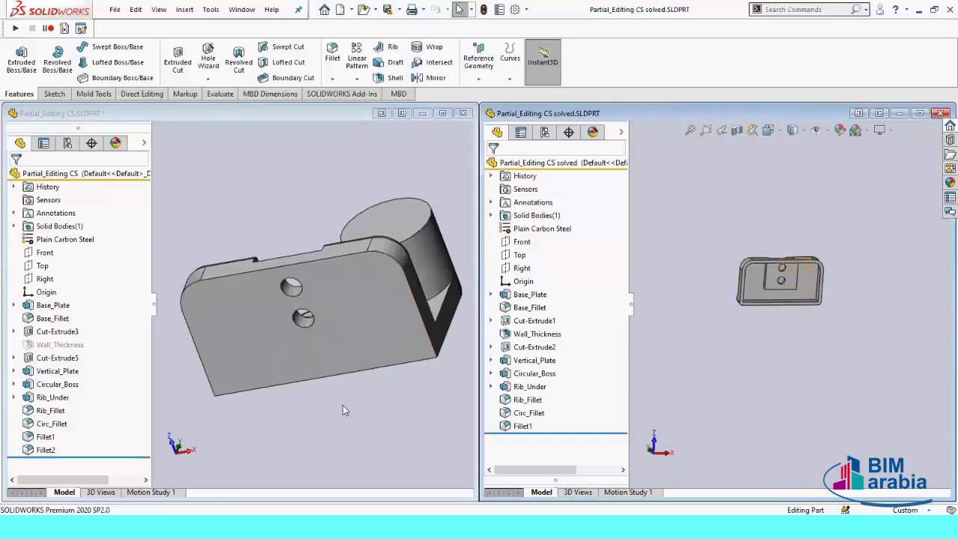
scroll(343, 405, up, 2)
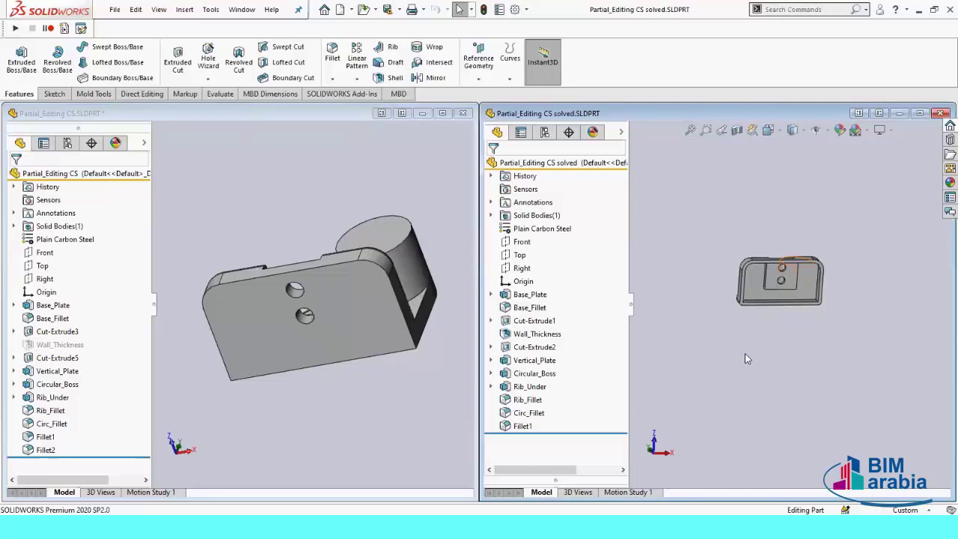
Unsuppress Wall_Thickness to restore the hollow shell, then orbit the bracket to check it.
click(60, 344)
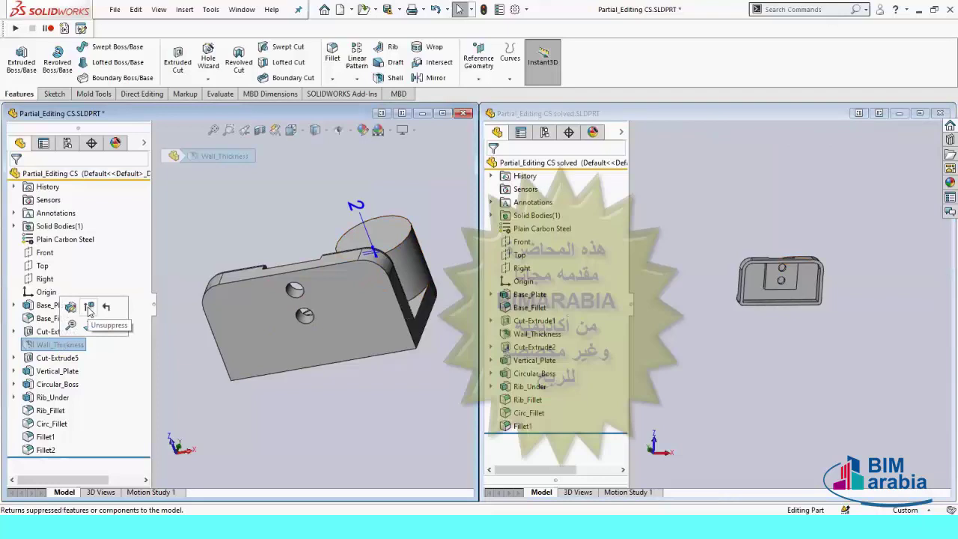
click(88, 307)
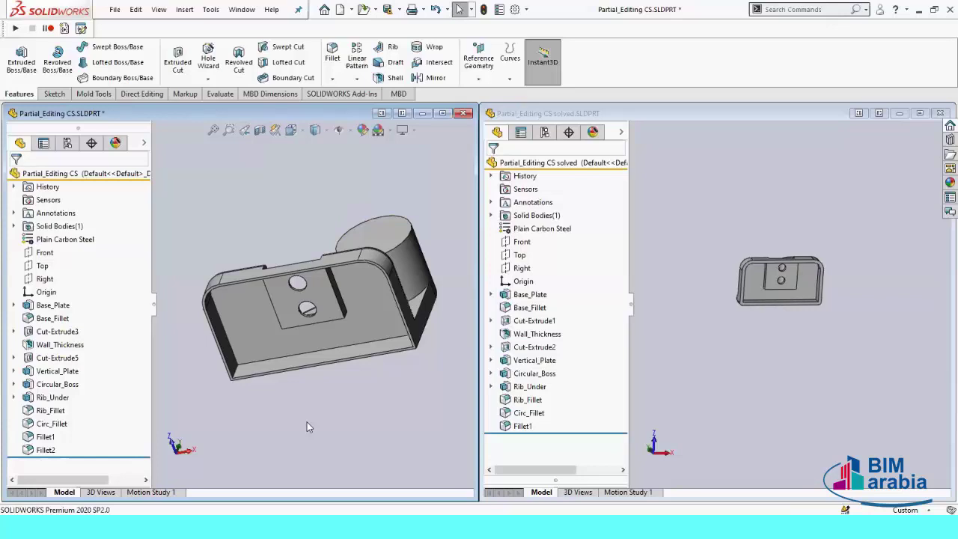
mouse_move(344, 404)
middle_down()
mouse_move(334, 450)
mouse_move(307, 372)
mouse_move(278, 391)
mouse_move(316, 355)
mouse_move(263, 366)
mouse_move(315, 385)
middle_up()
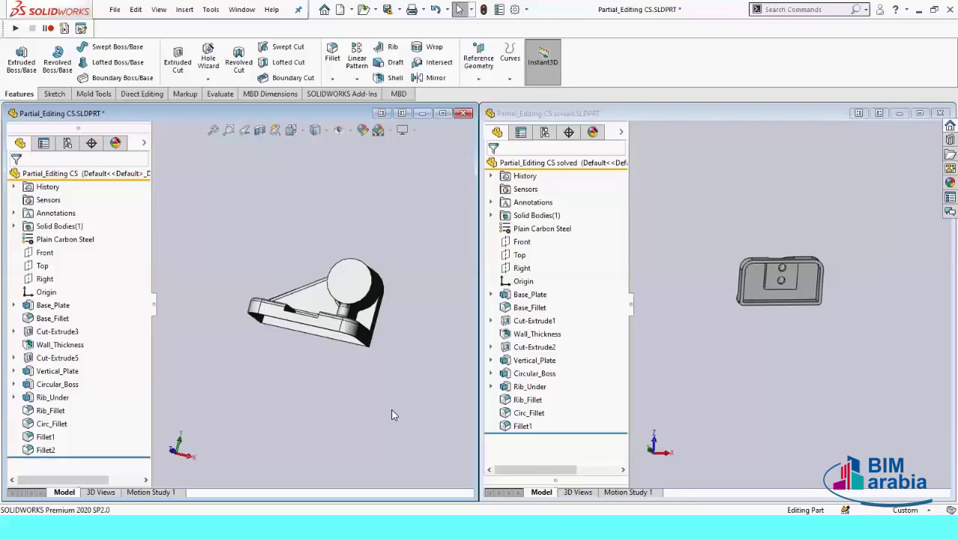
Glance at the slide show, reactivate the Partial_Editing CS window, then switch to the slides again.
key(alt+Tab)
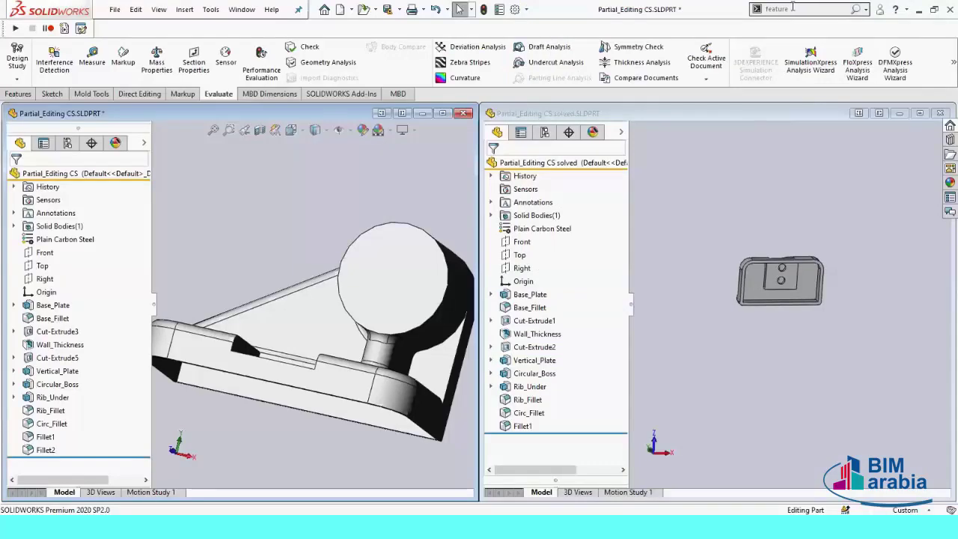
click(732, 218)
click(353, 215)
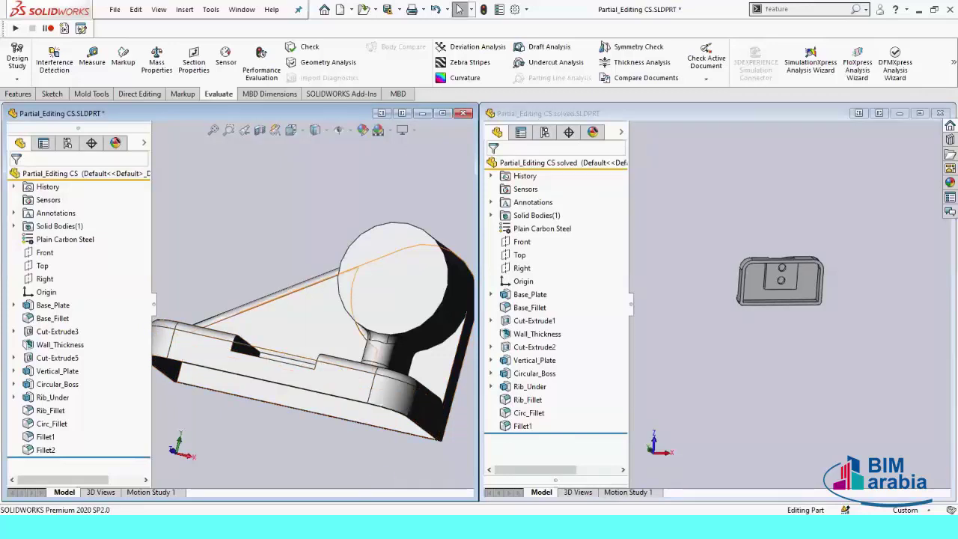
key(alt+Tab)
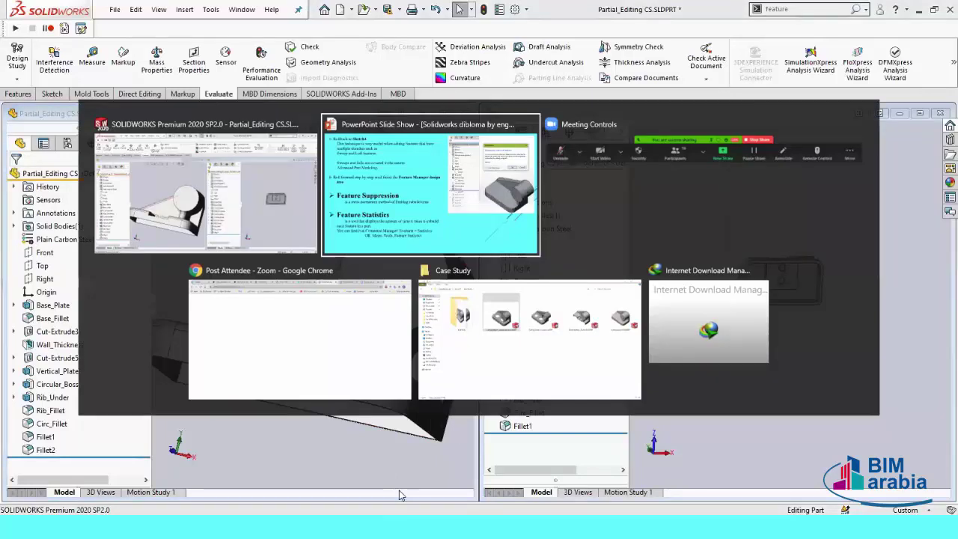
key(alt+Tab)
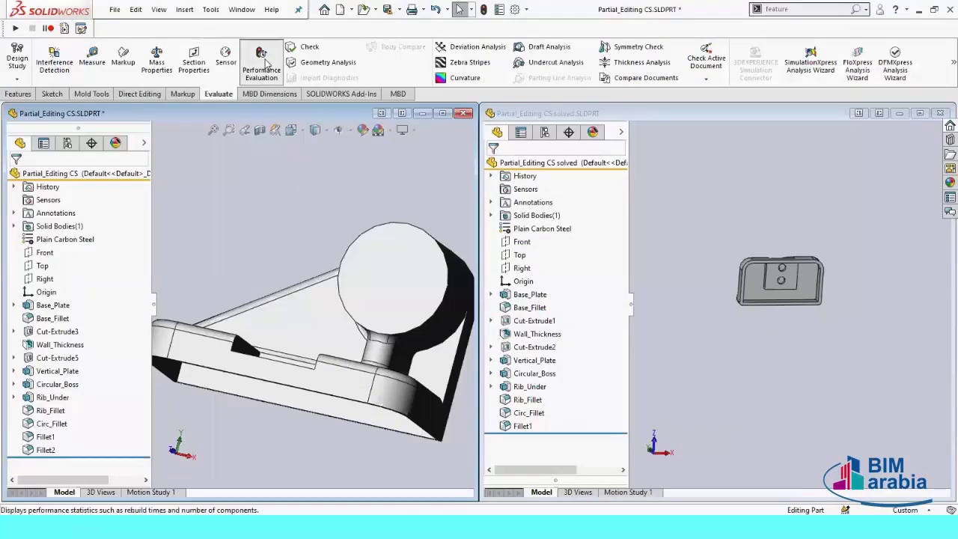
click(264, 63)
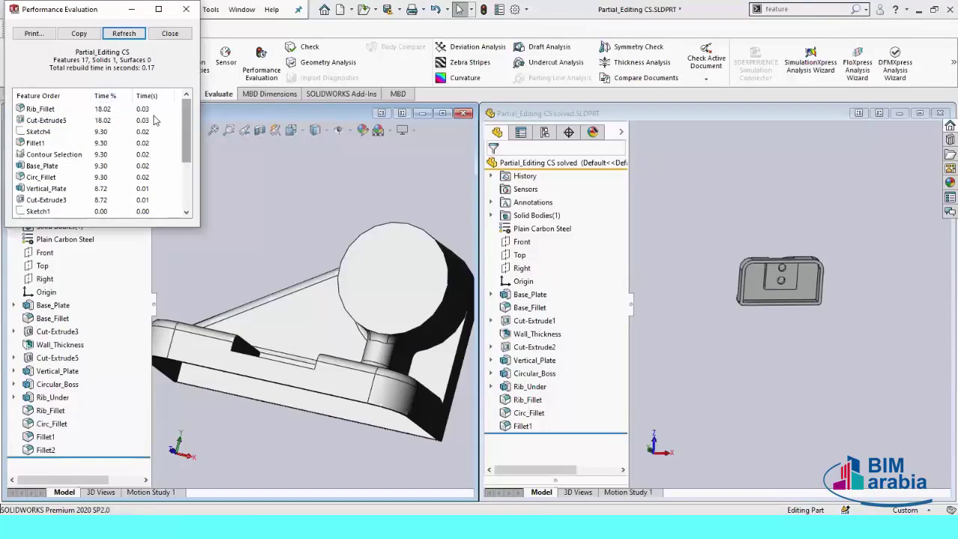
mouse_move(187, 123)
mouse_down()
mouse_move(187, 158)
mouse_move(189, 109)
mouse_up()
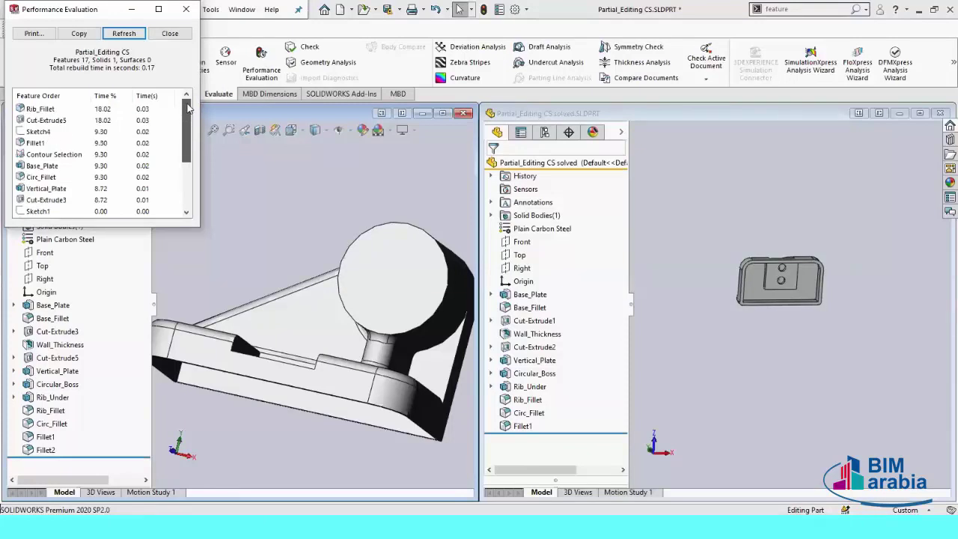
scroll(169, 168, down, 3)
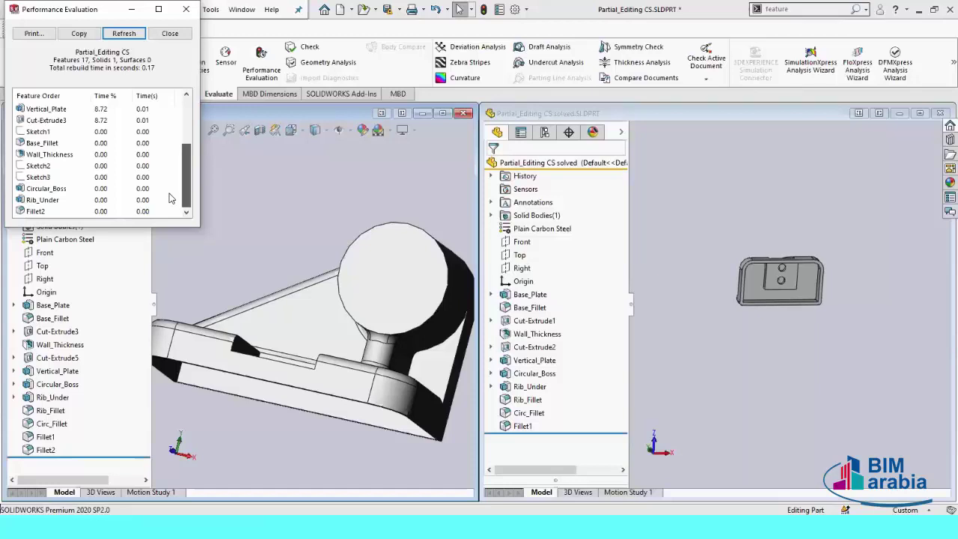
scroll(173, 164, up, 1)
scroll(173, 150, up, 2)
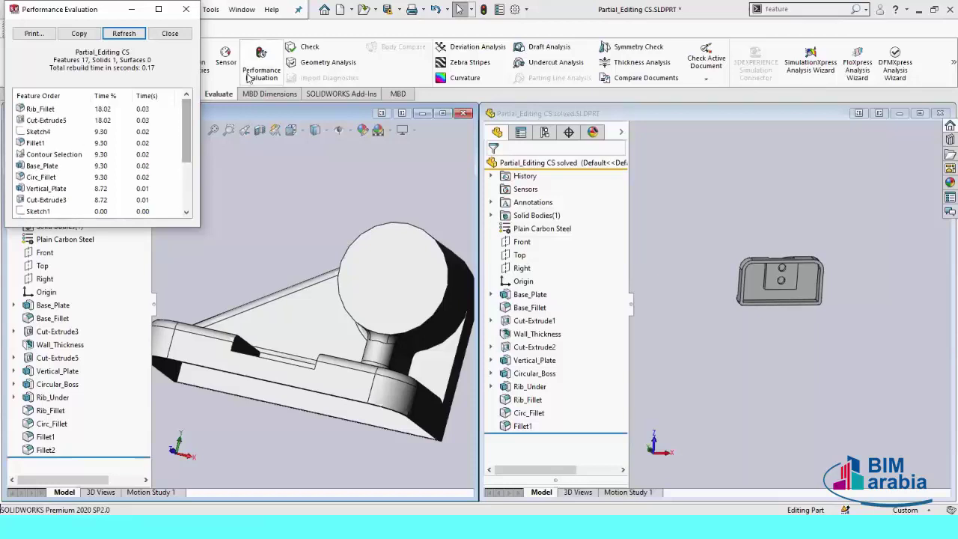
drag(187, 142, 187, 155)
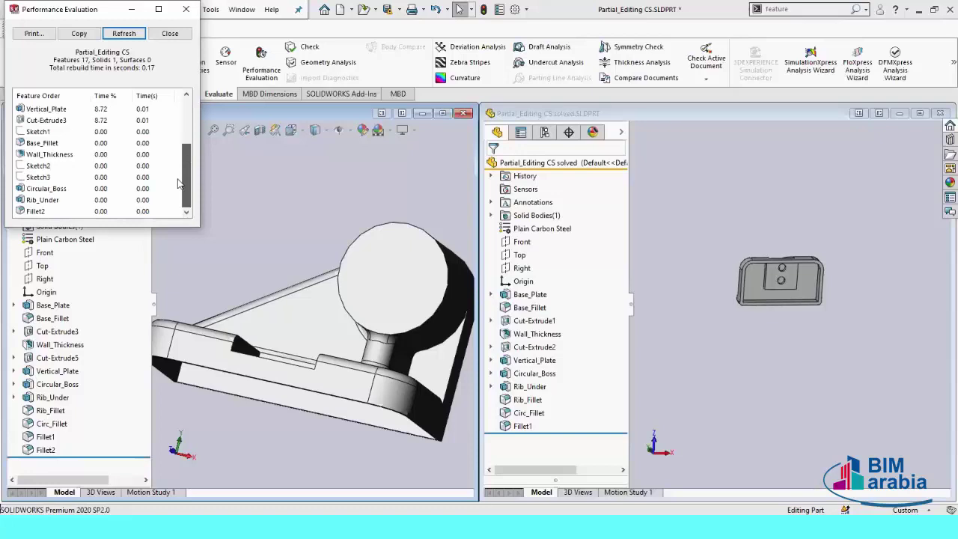
scroll(181, 180, up, 1)
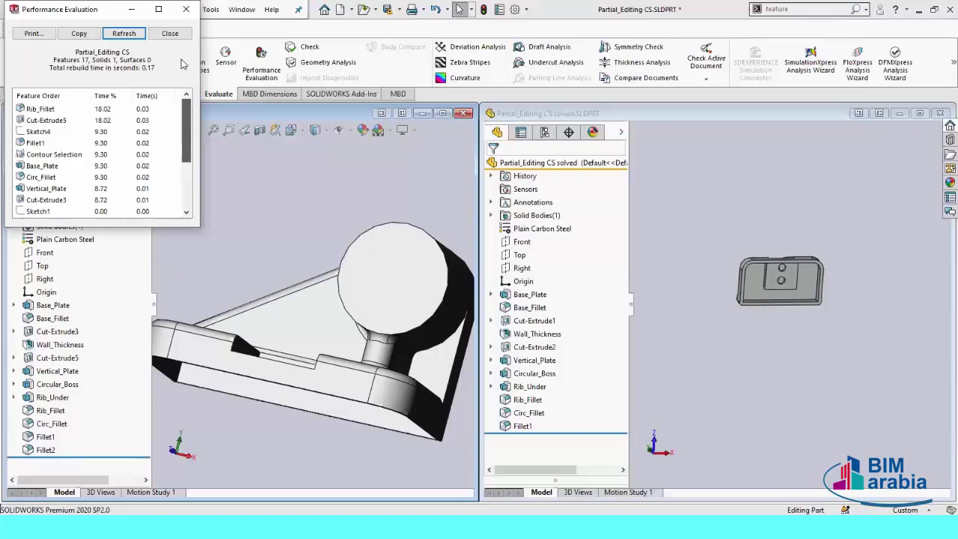
click(186, 9)
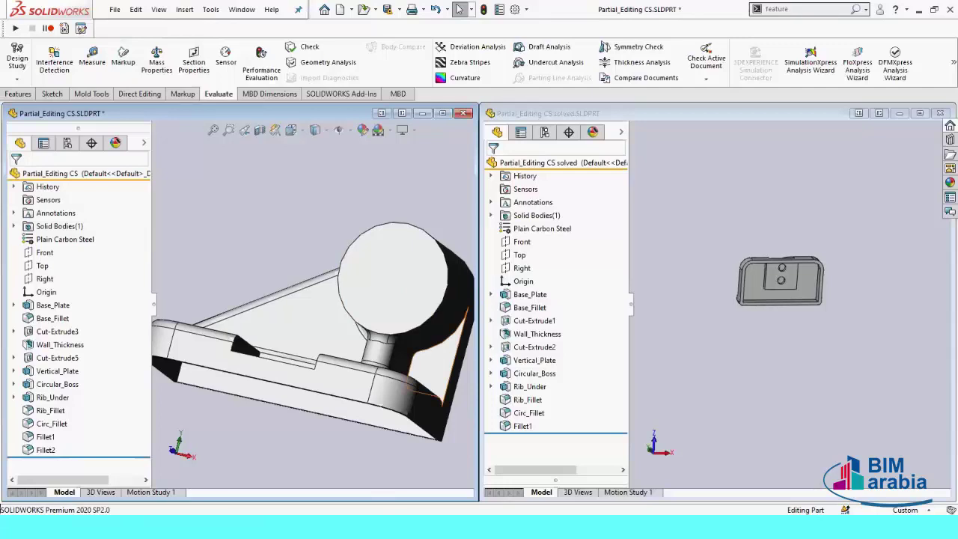
Switch to the PowerPoint slide show's Open Partial_Editing CS summary slide.
key(alt+Tab)
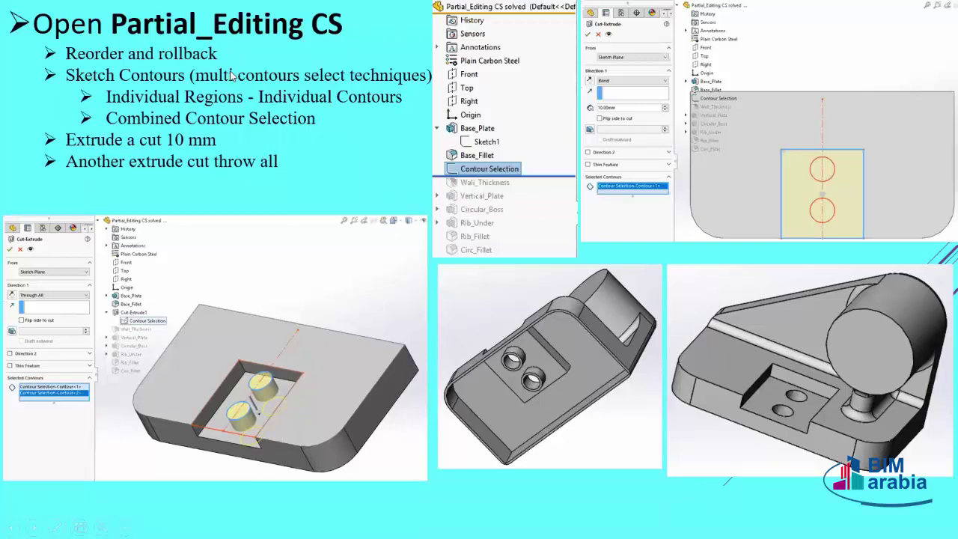
Advance to the slide on reordering features and copying fillets.
key(Right)
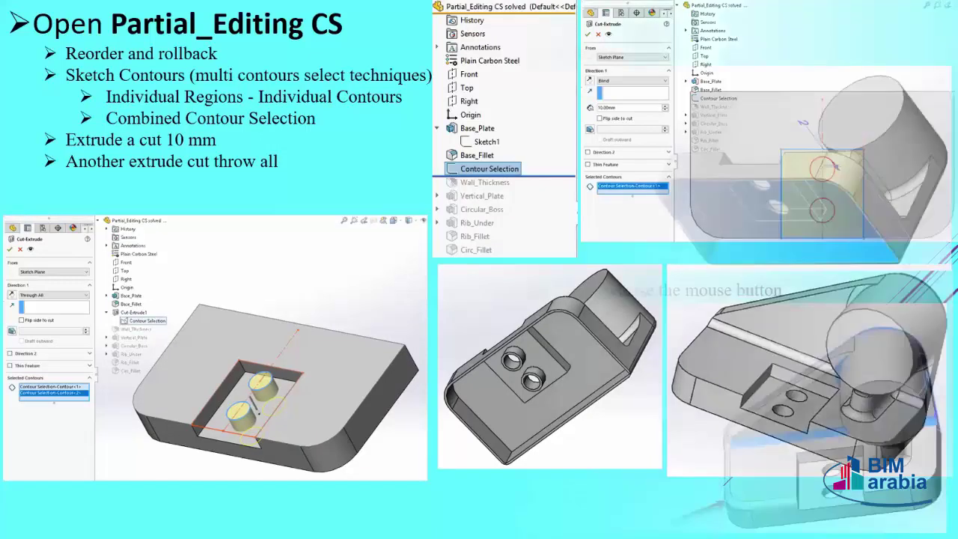